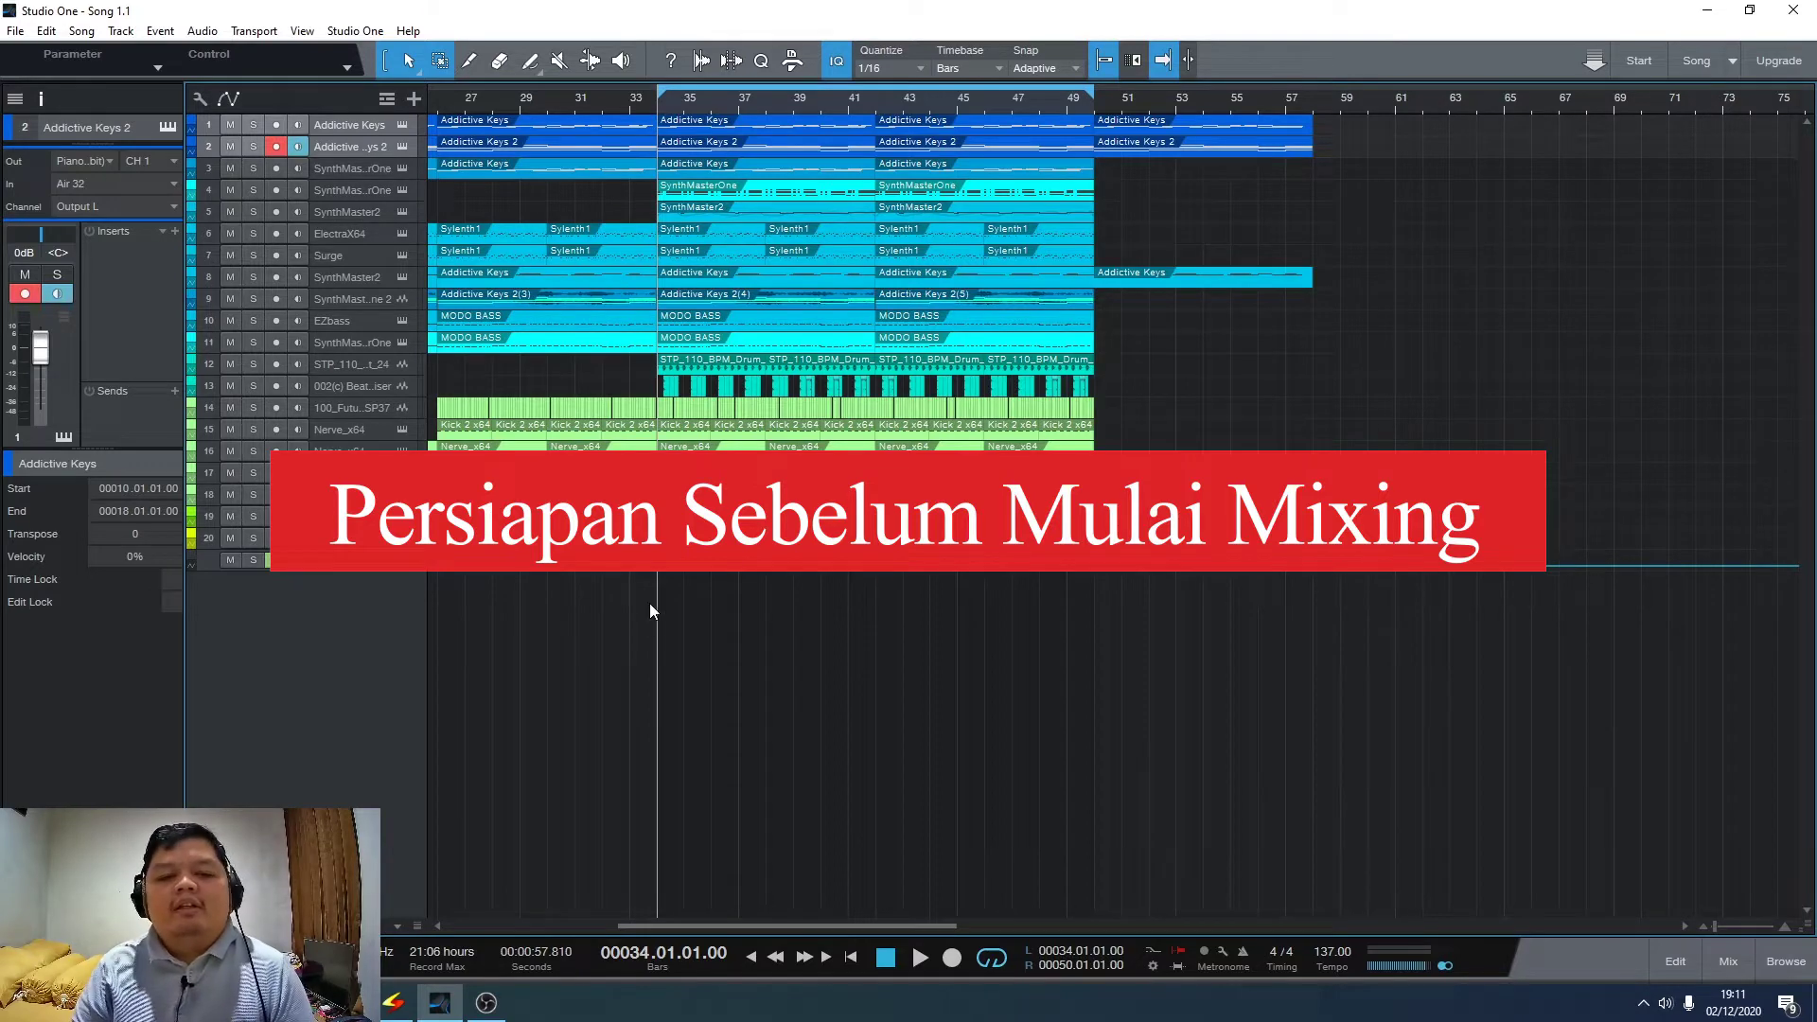
{"action": "left_click", "coordinate": [673, 237]}
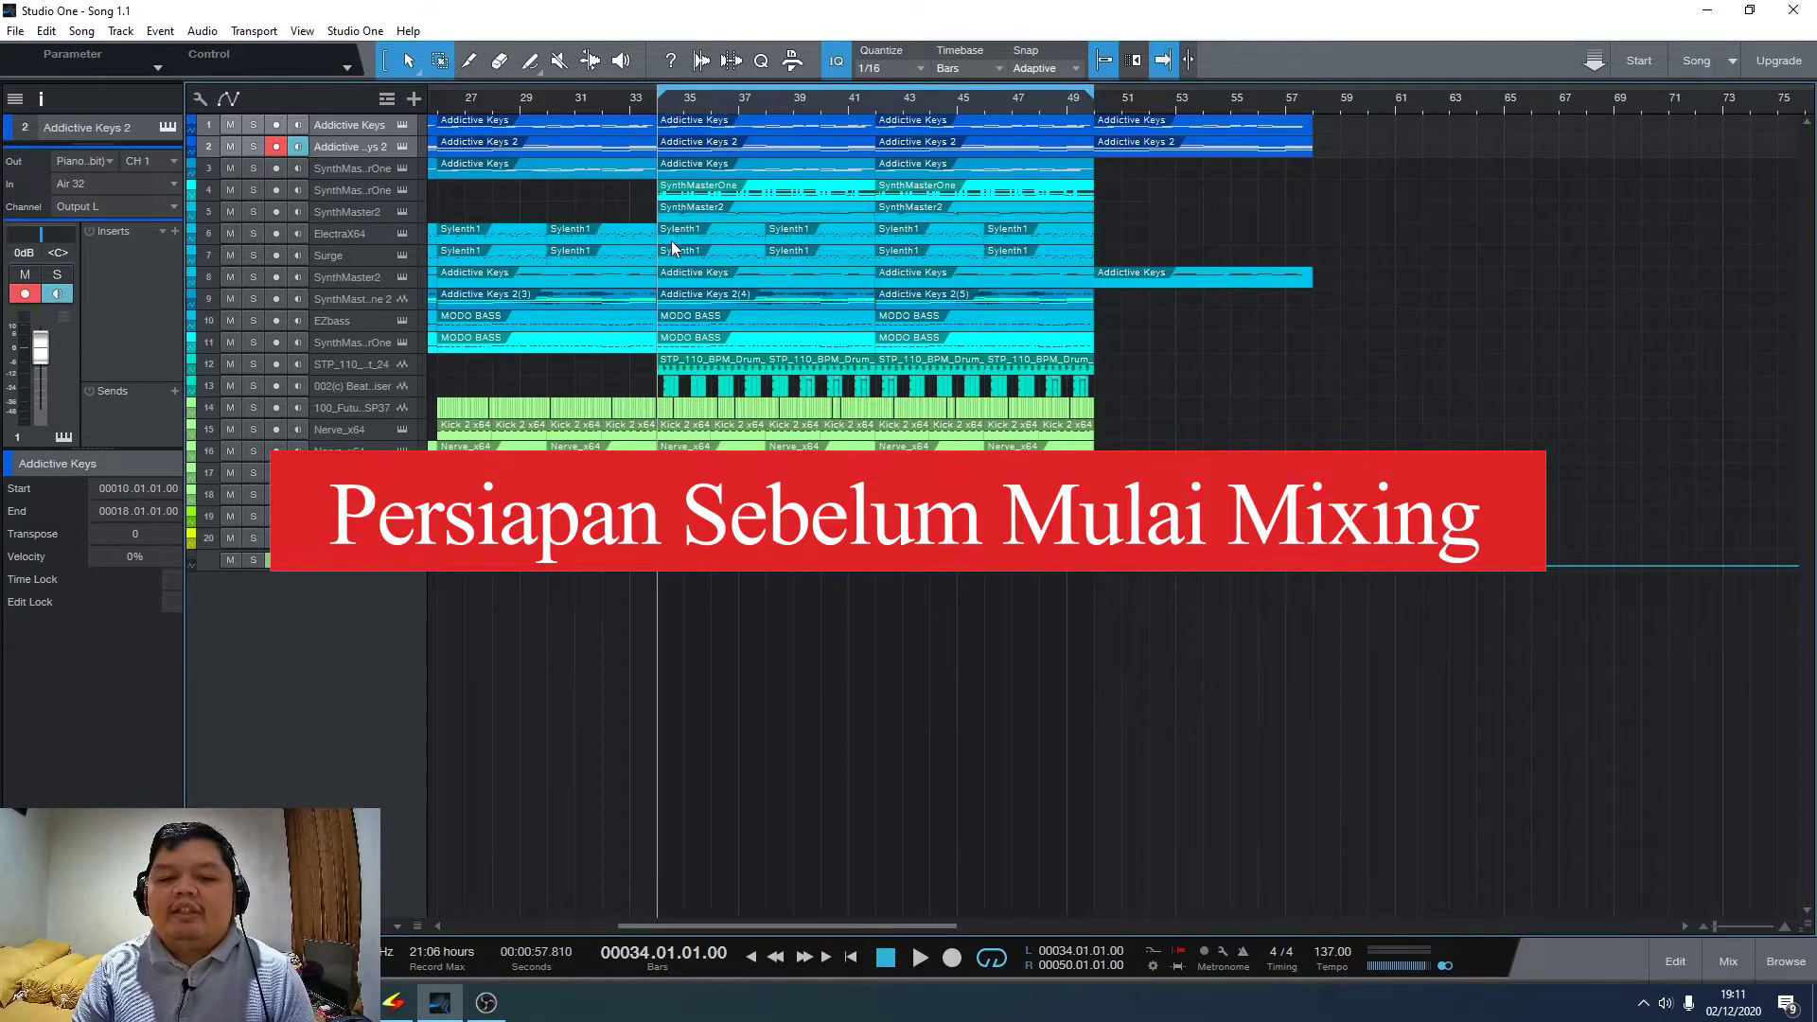
{"action": "key", "text": "w"}
{"action": "key", "text": "w"}
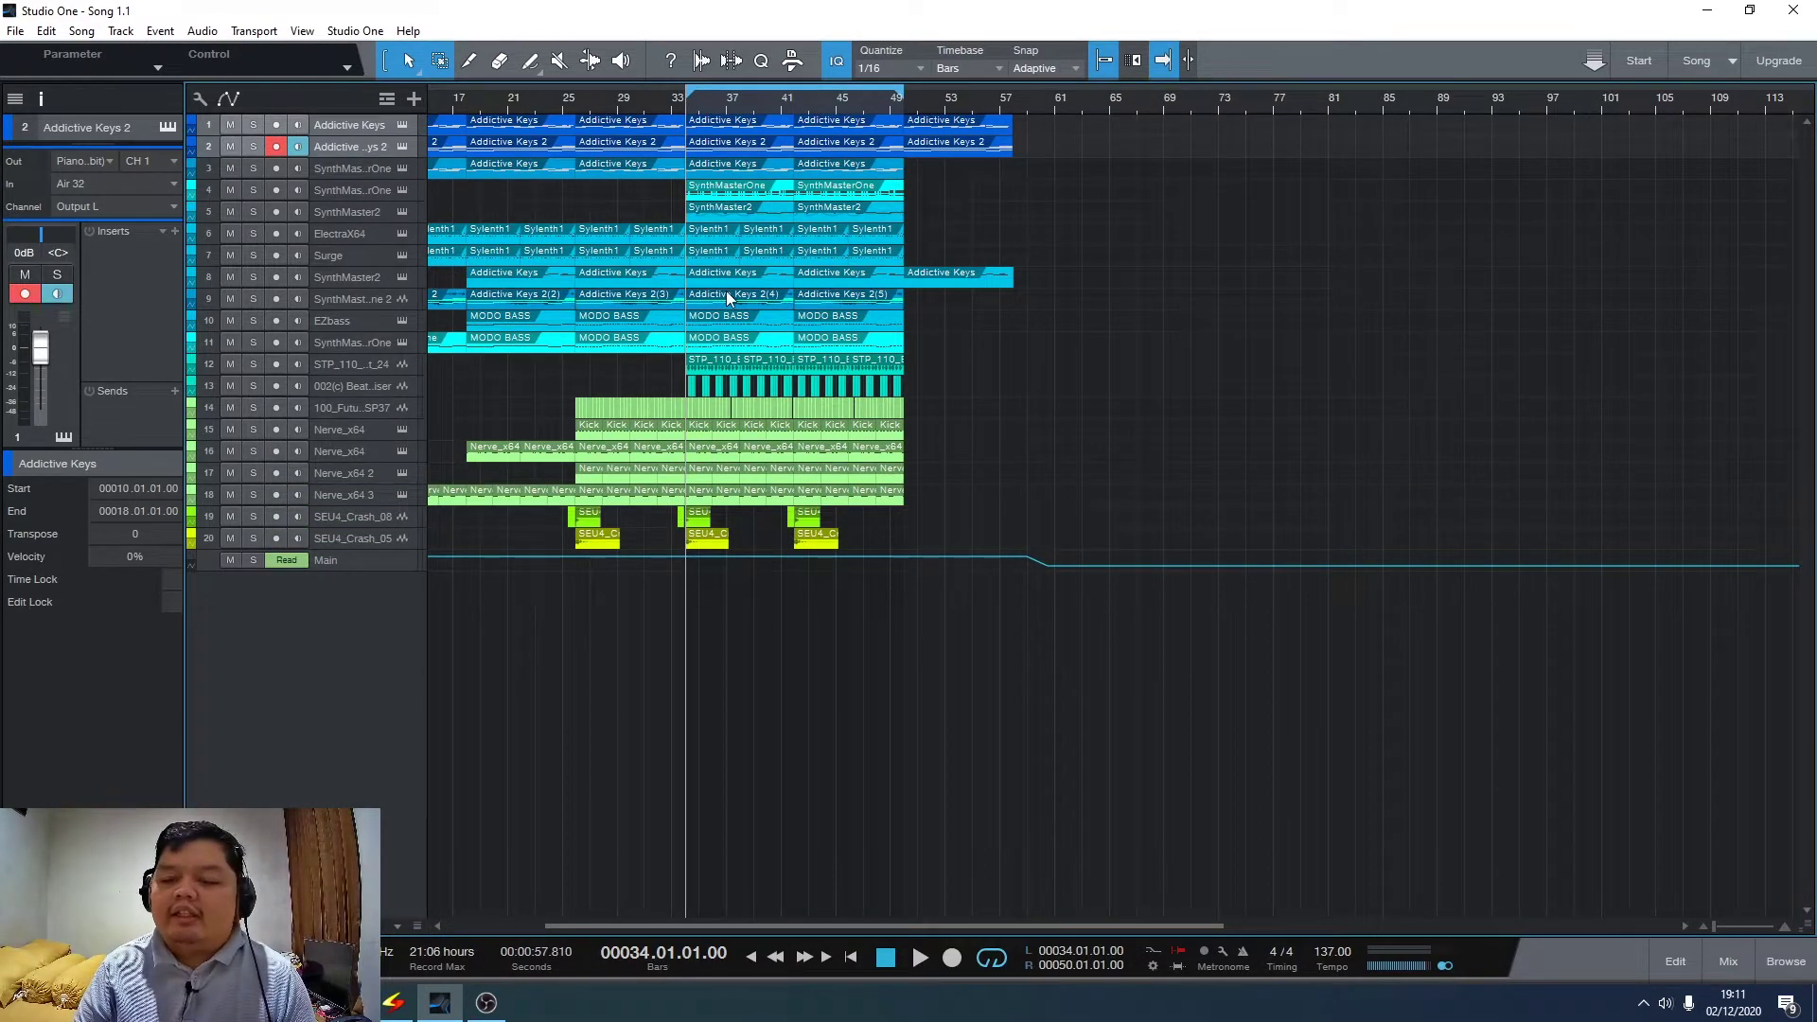
{"action": "key", "text": "e"}
{"action": "key", "text": "e"}
{"action": "left_click", "coordinate": [349, 151]}
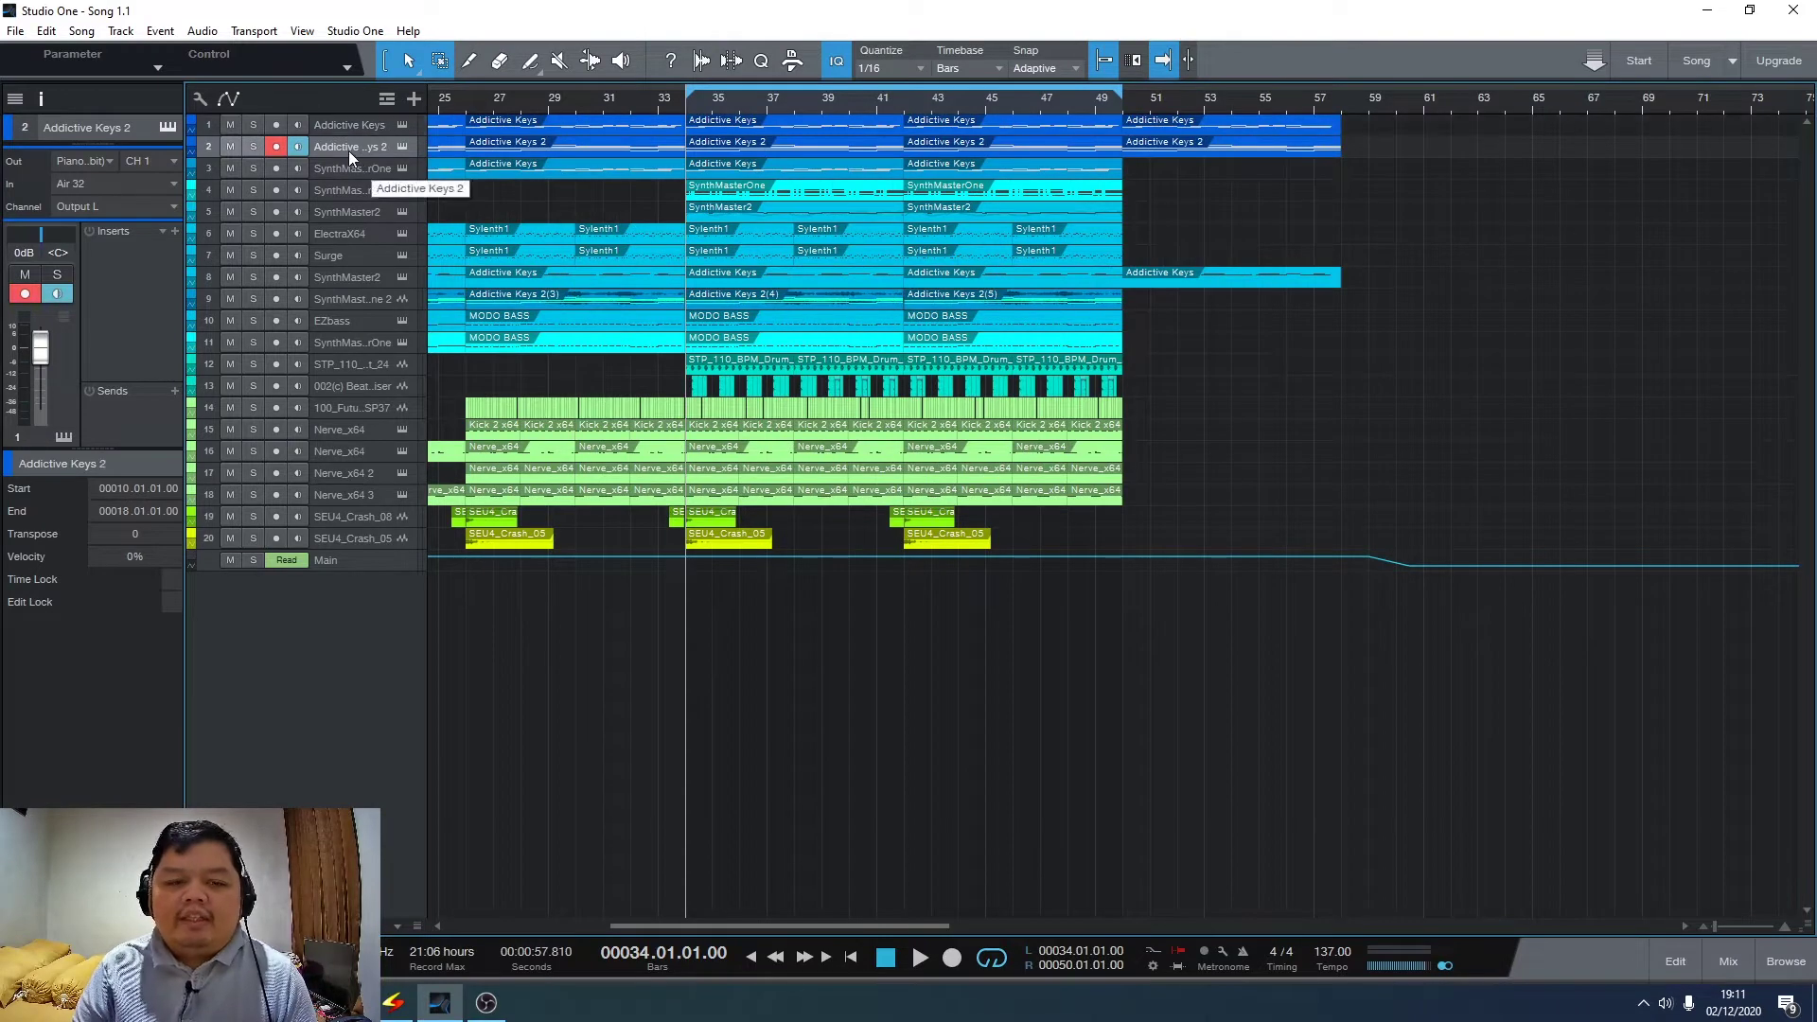
- Show the mixer console and select the SynthMasterOne and Pianoteq channels in turn
{"action": "key", "text": "F3"}
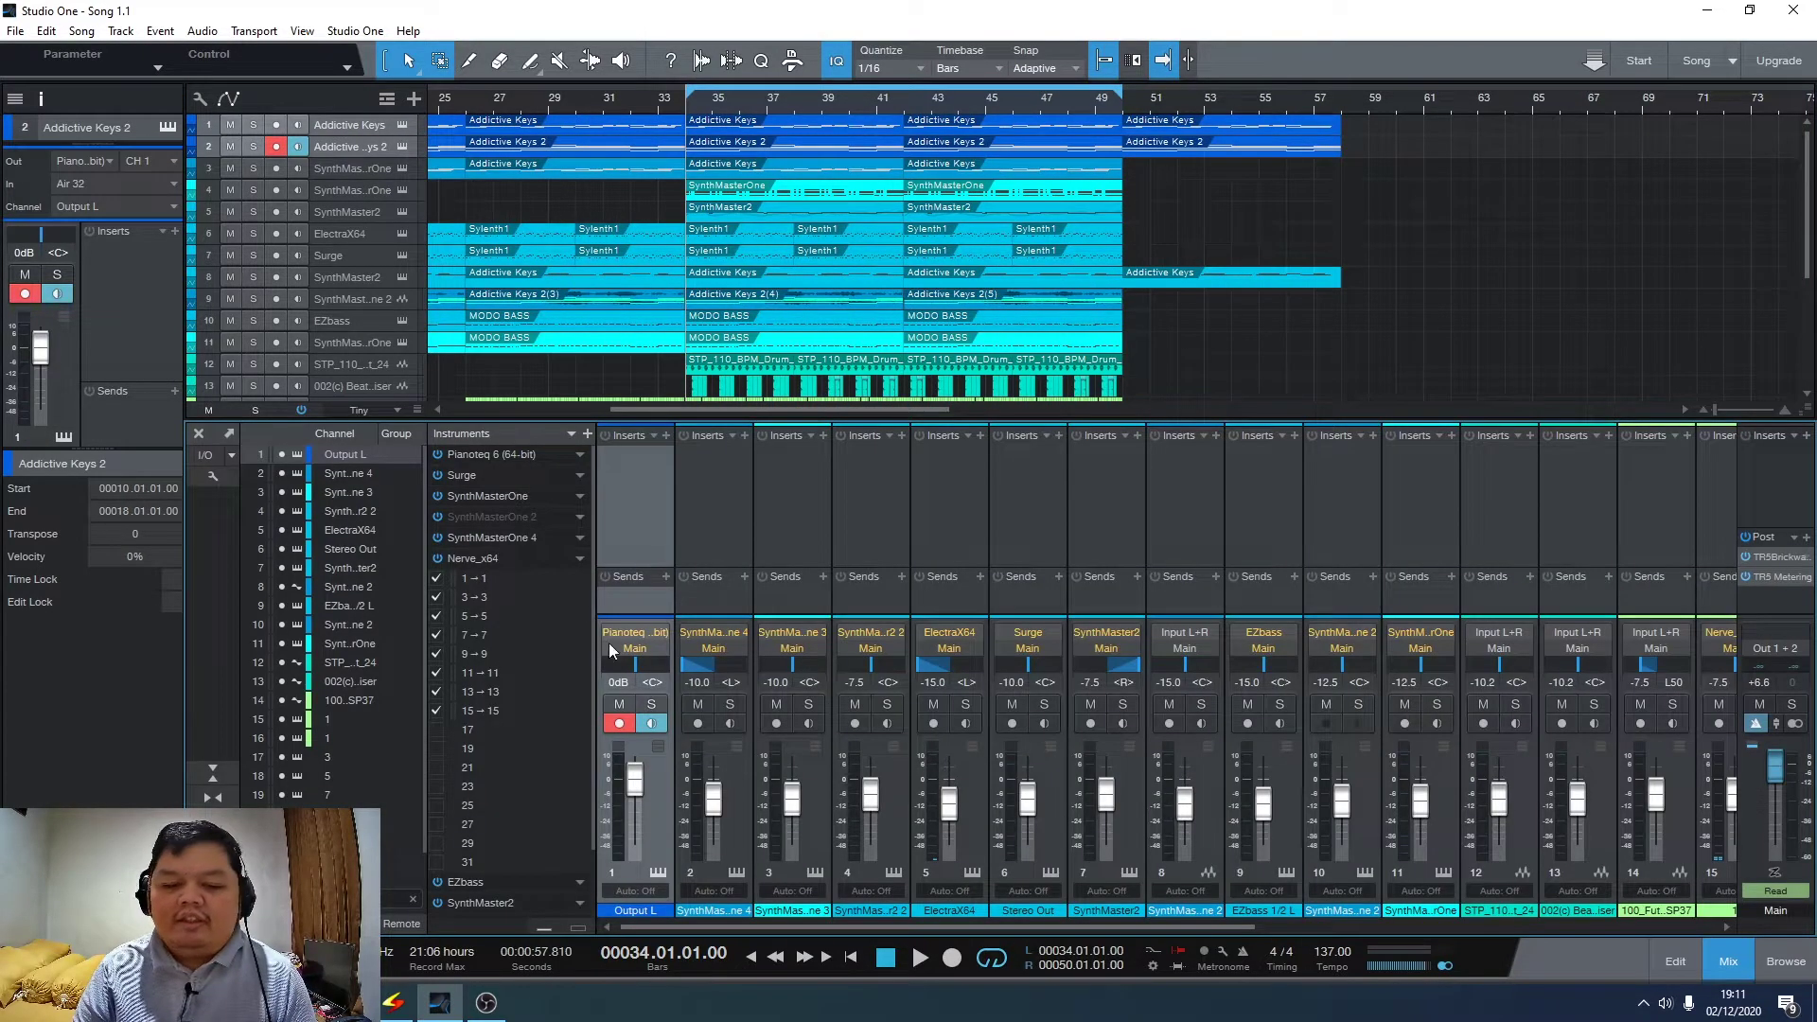
{"action": "left_click", "coordinate": [326, 190]}
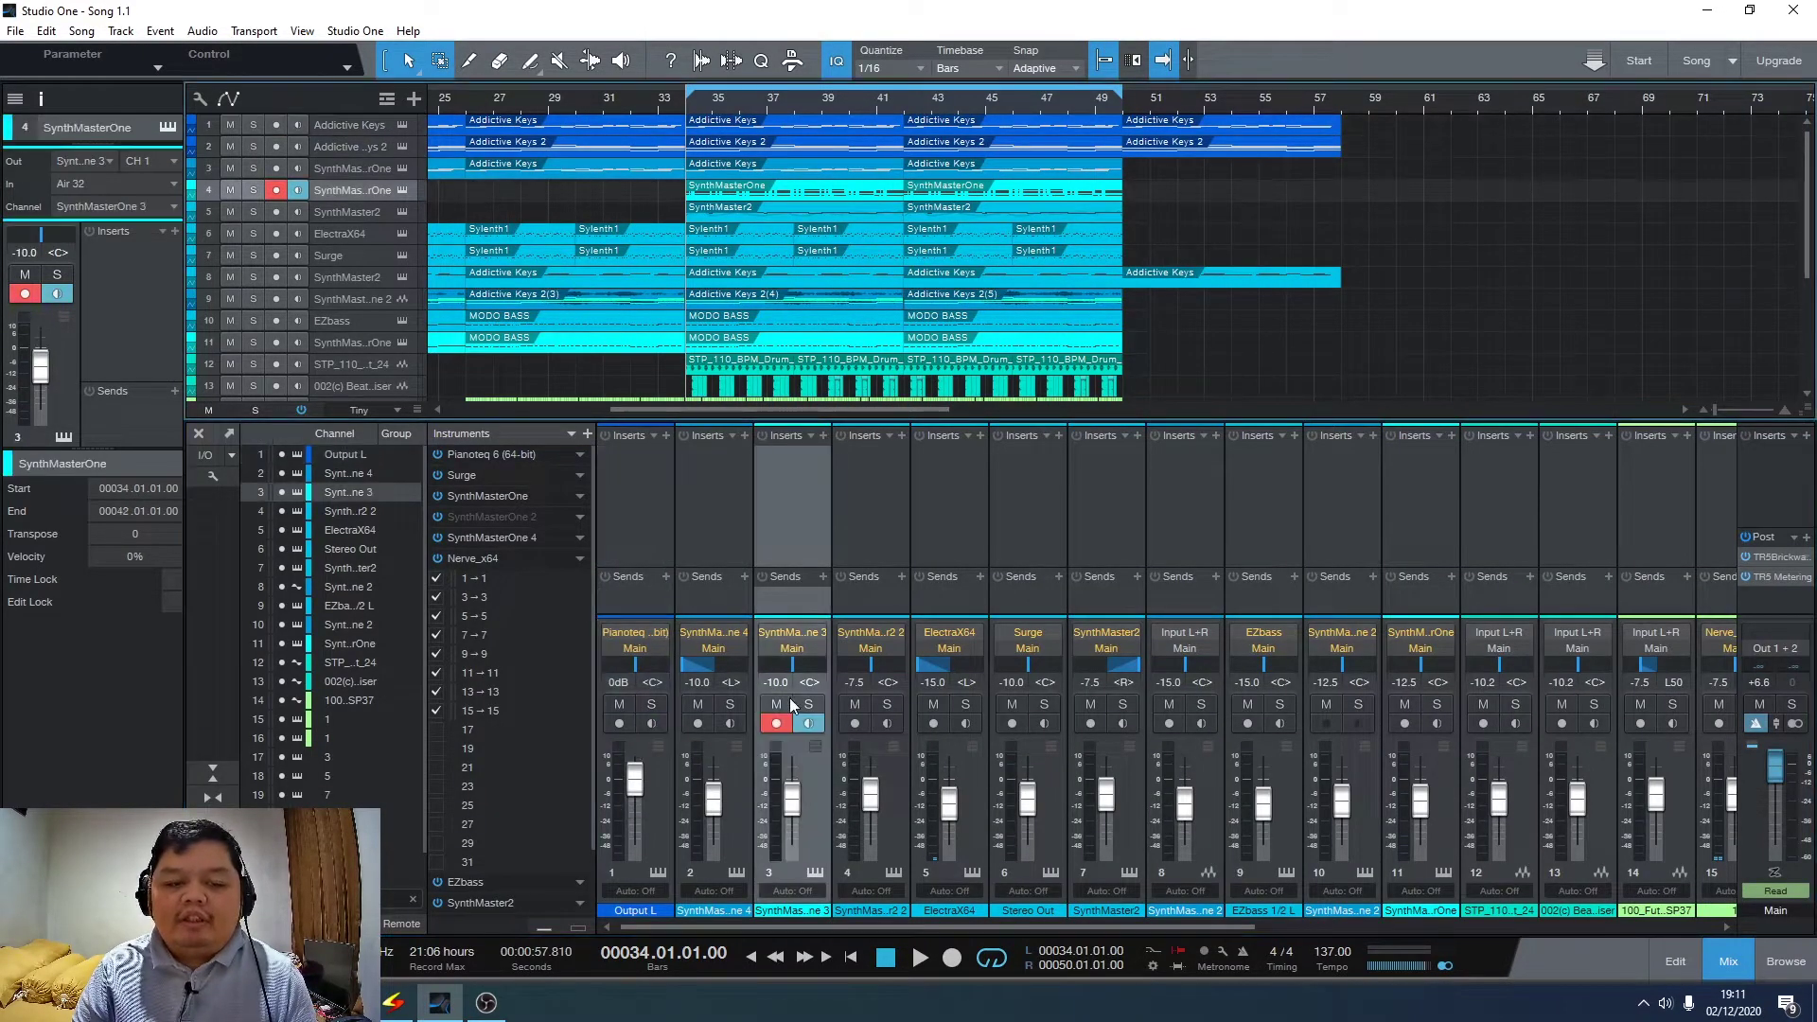
{"action": "left_click", "coordinate": [652, 526]}
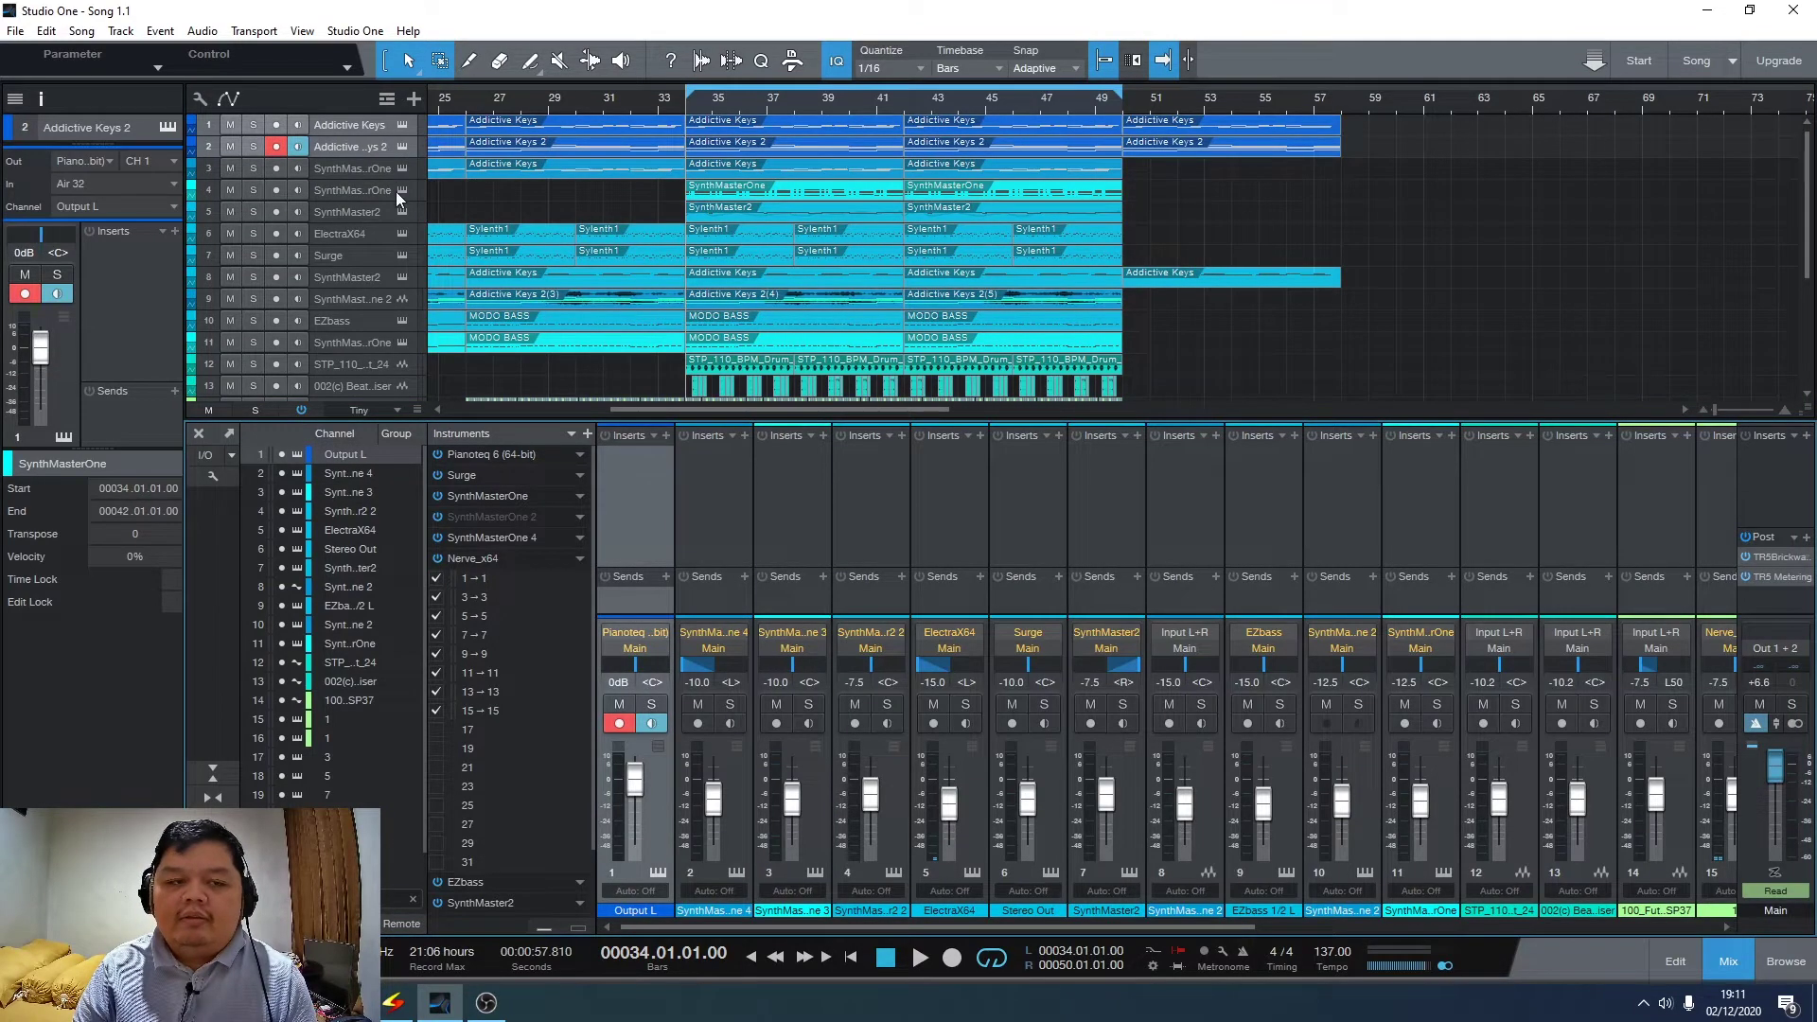
- Try to reset all channel faders to 0 dB at once by selecting every track from Addictive Keys to SEU4_Crash_05
{"action": "left_click", "coordinate": [360, 123]}
{"action": "scroll", "coordinate": [494, 298], "scroll_direction": "down", "scroll_amount": 5}
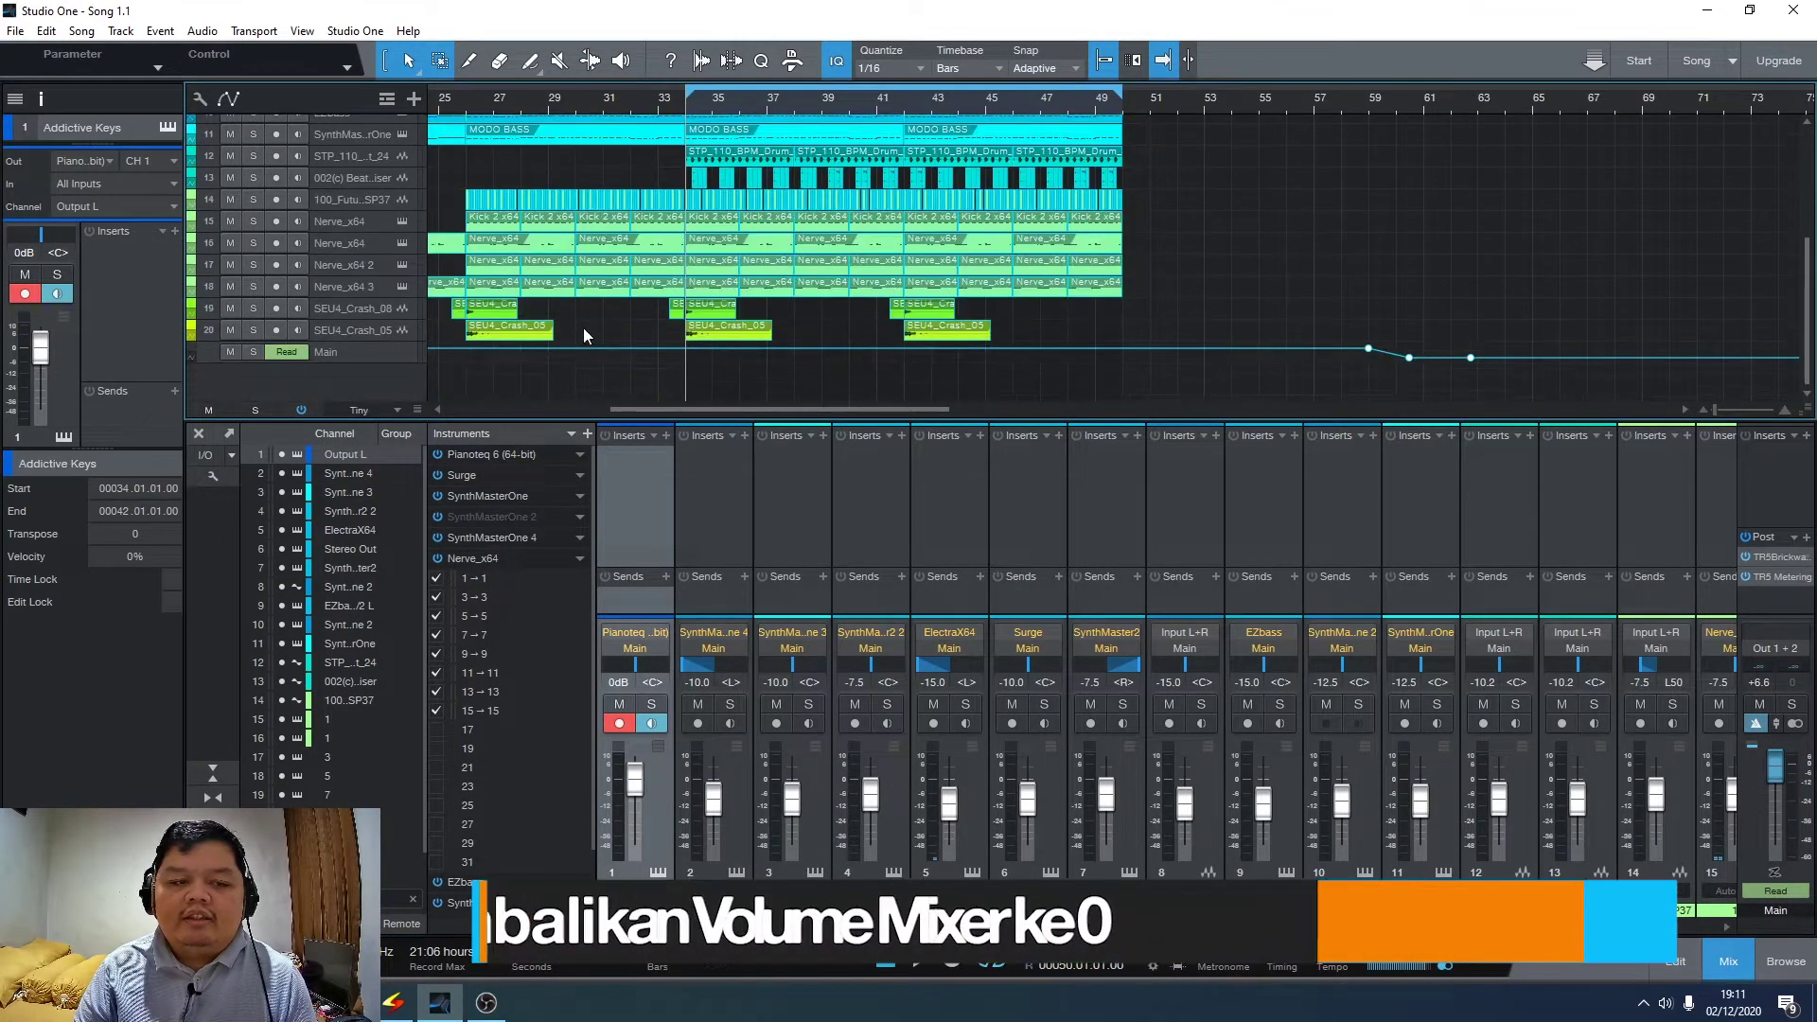
{"action": "left_click", "coordinate": [378, 329]}
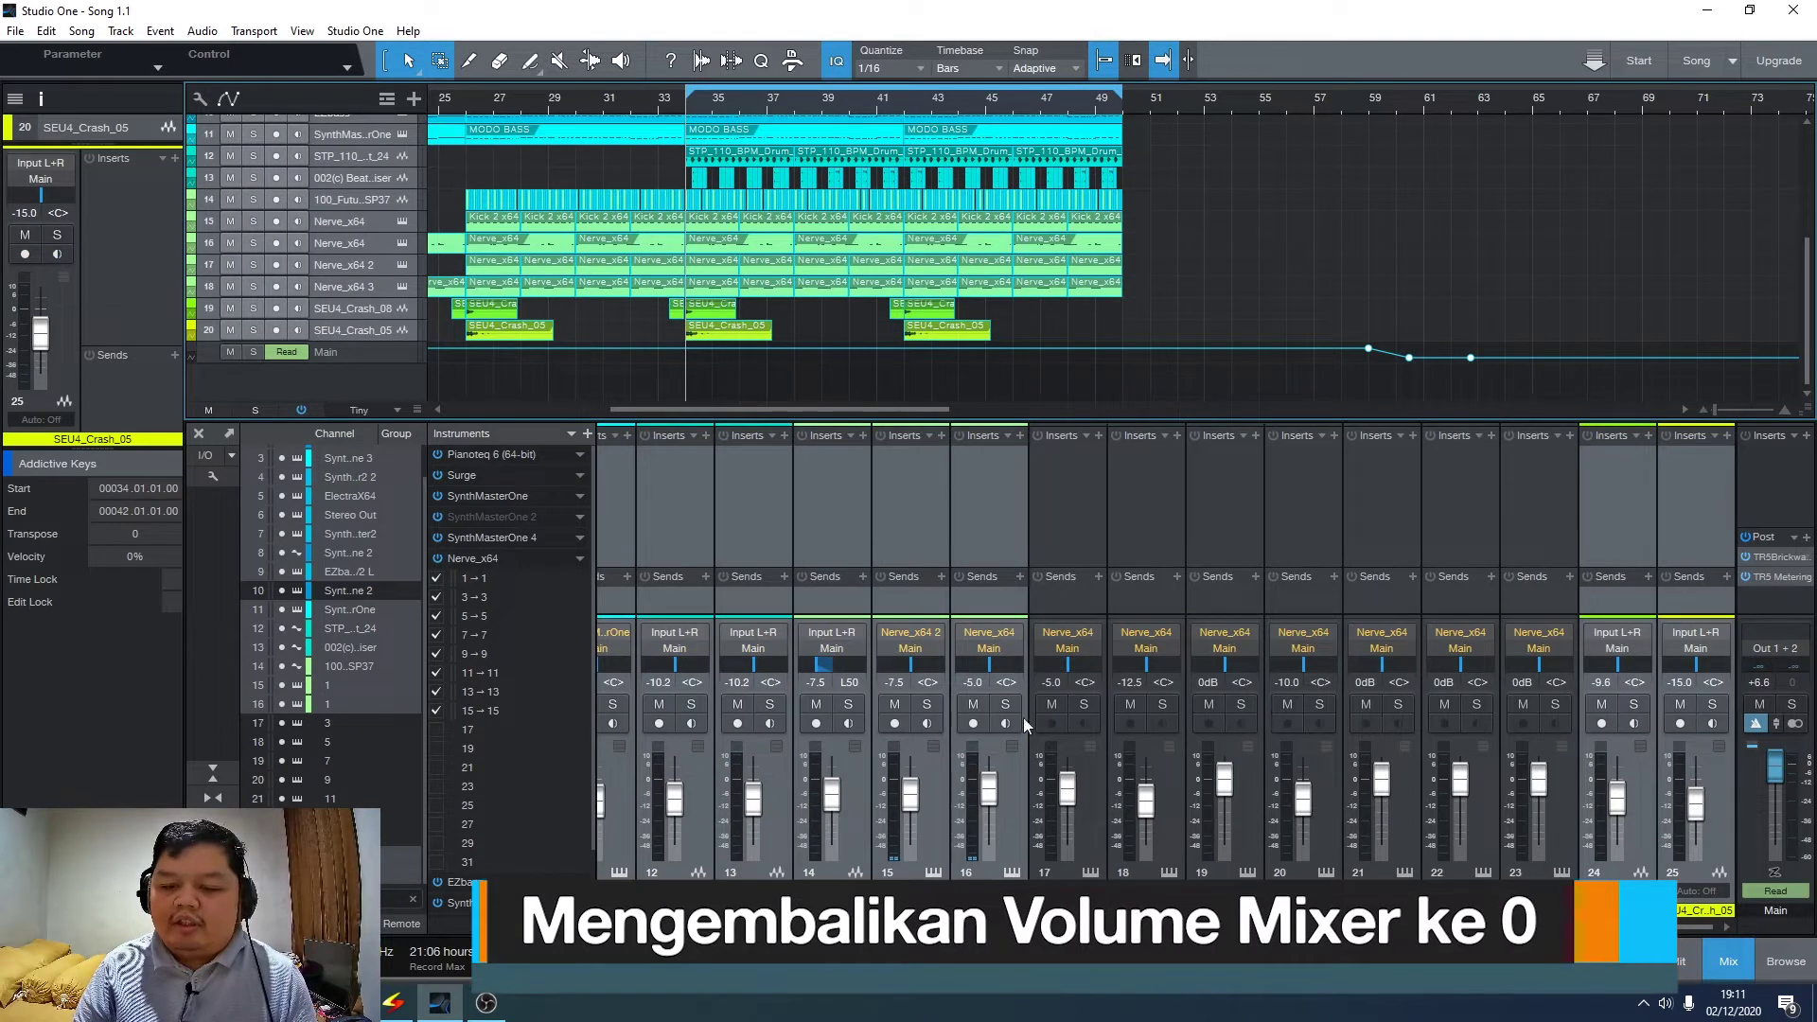
{"action": "left_click", "coordinate": [991, 782], "text": "ctrl"}
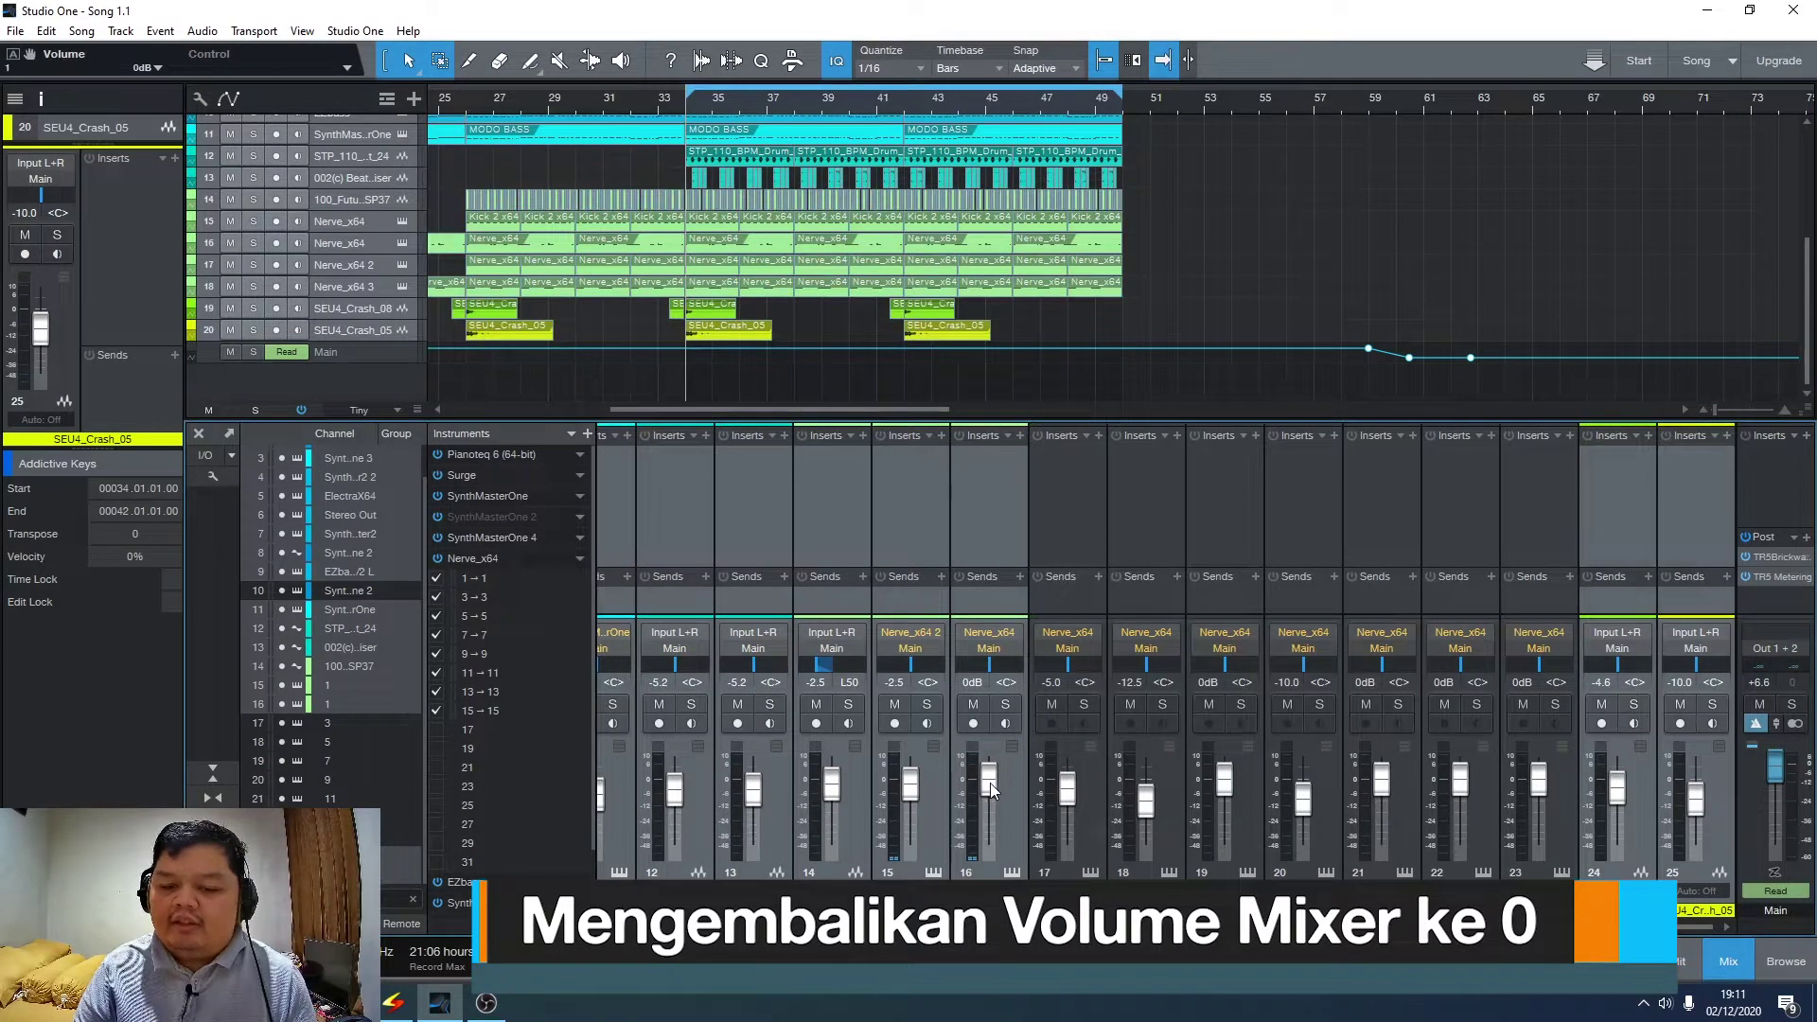
- Reset the faders of mixer channels 2 to 7 to 0 dB individually and centre the panning of their off-centre channels
{"action": "left_click", "coordinate": [1605, 684], "text": "ctrl"}
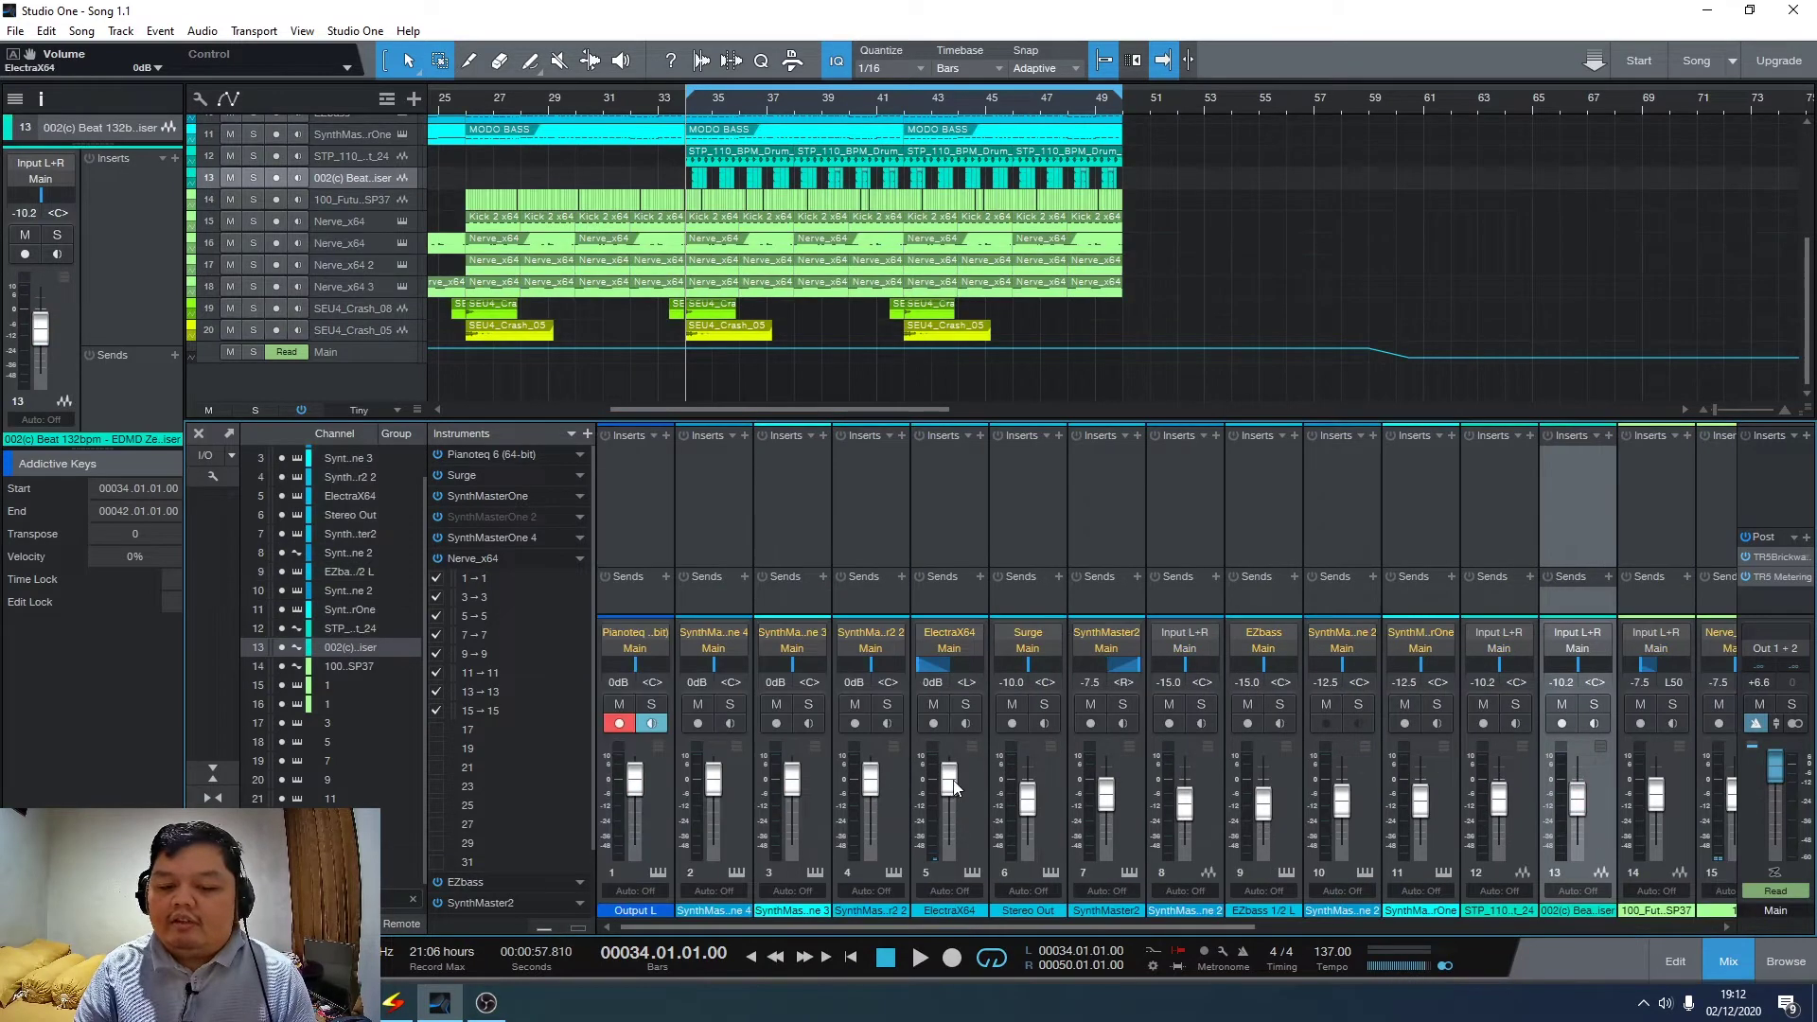
{"action": "left_click", "coordinate": [1028, 798], "text": "ctrl"}
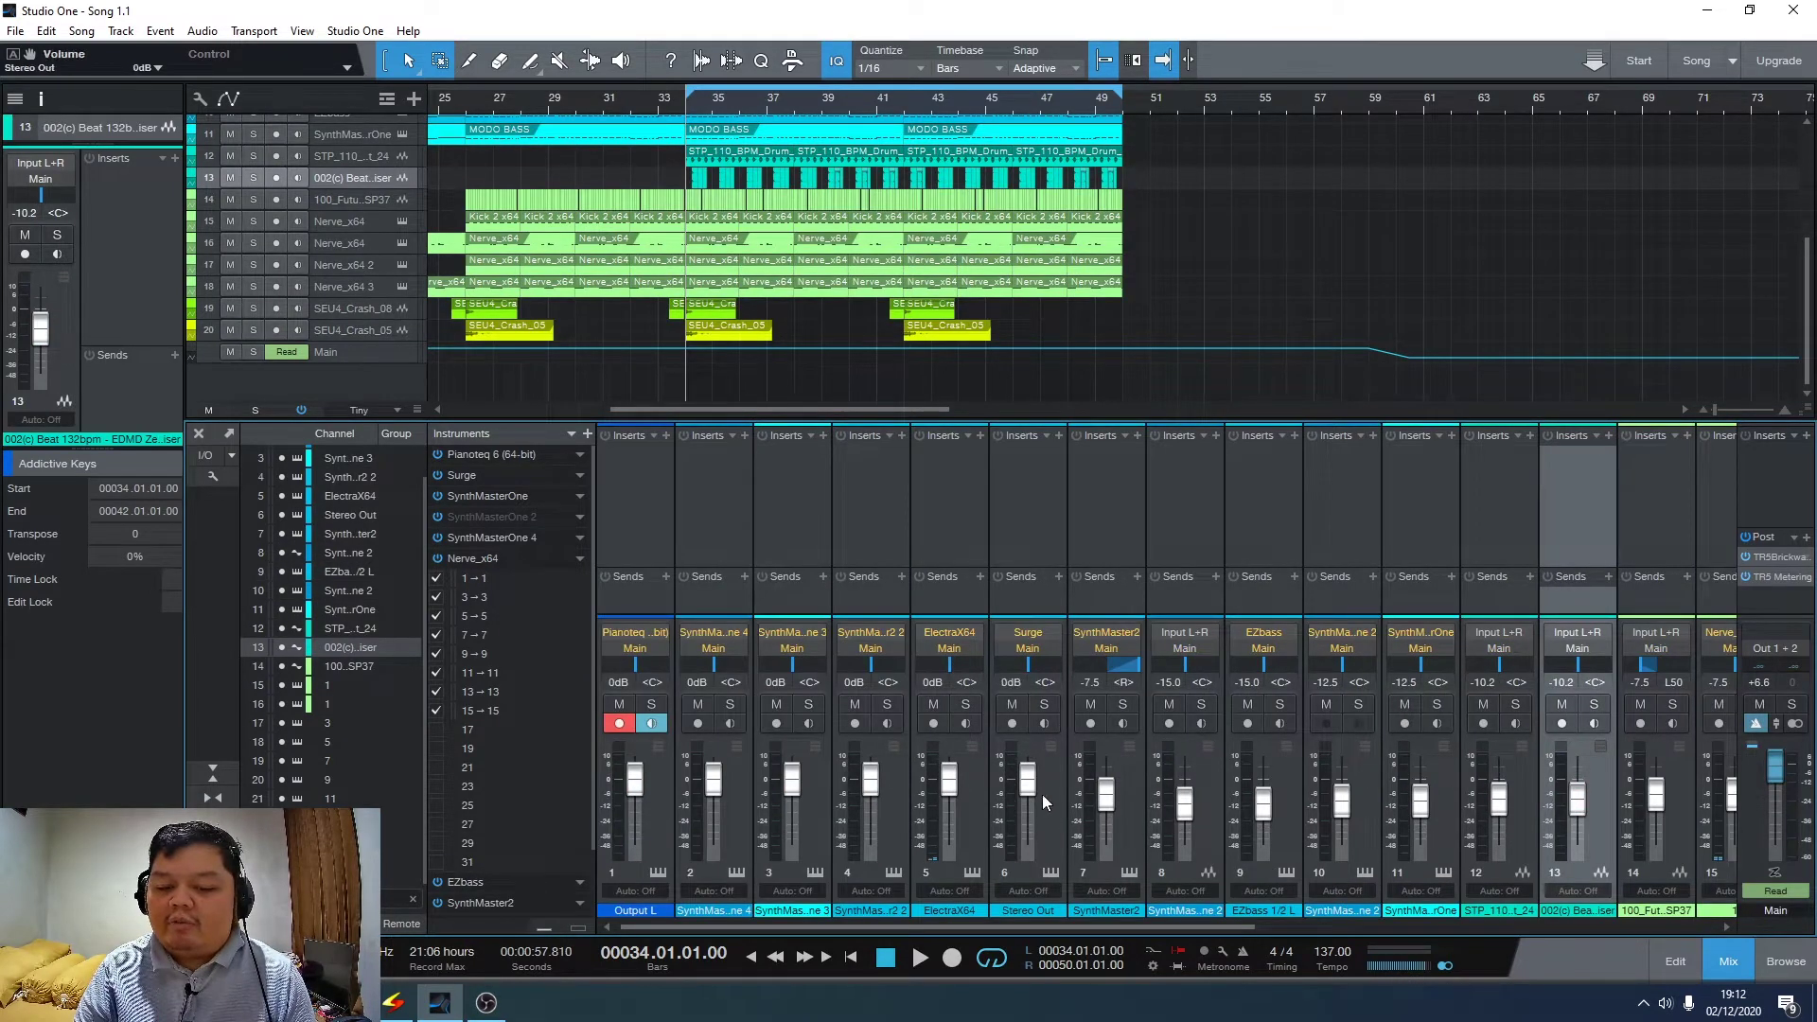
{"action": "left_click", "coordinate": [1105, 793], "text": "ctrl"}
{"action": "left_click", "coordinate": [1120, 666], "text": "ctrl"}
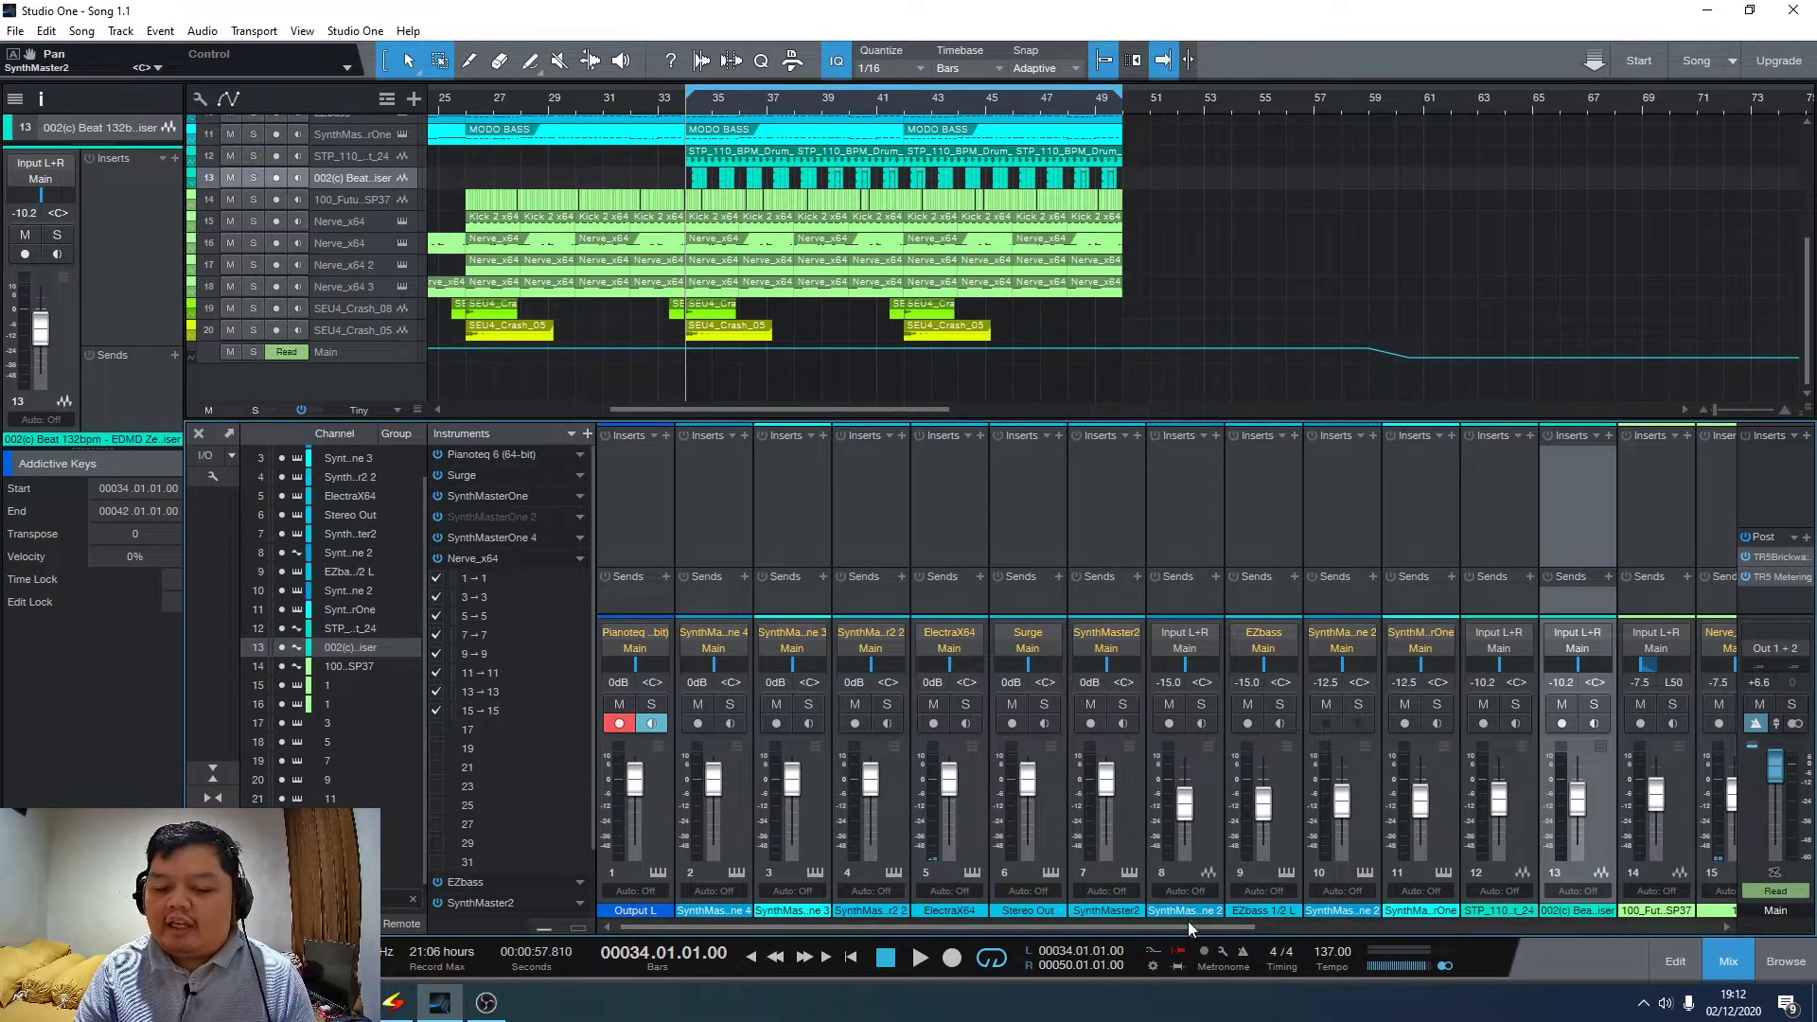
- Reset the volume of mixer channels 8 to 12 to 0 dB, including the EZbass and STP_110 drum channels
{"action": "scroll", "coordinate": [1189, 922], "scroll_direction": "right", "scroll_amount": 2}
{"action": "left_click", "coordinate": [1042, 780], "text": "ctrl"}
{"action": "left_click", "coordinate": [1117, 798], "text": "ctrl"}
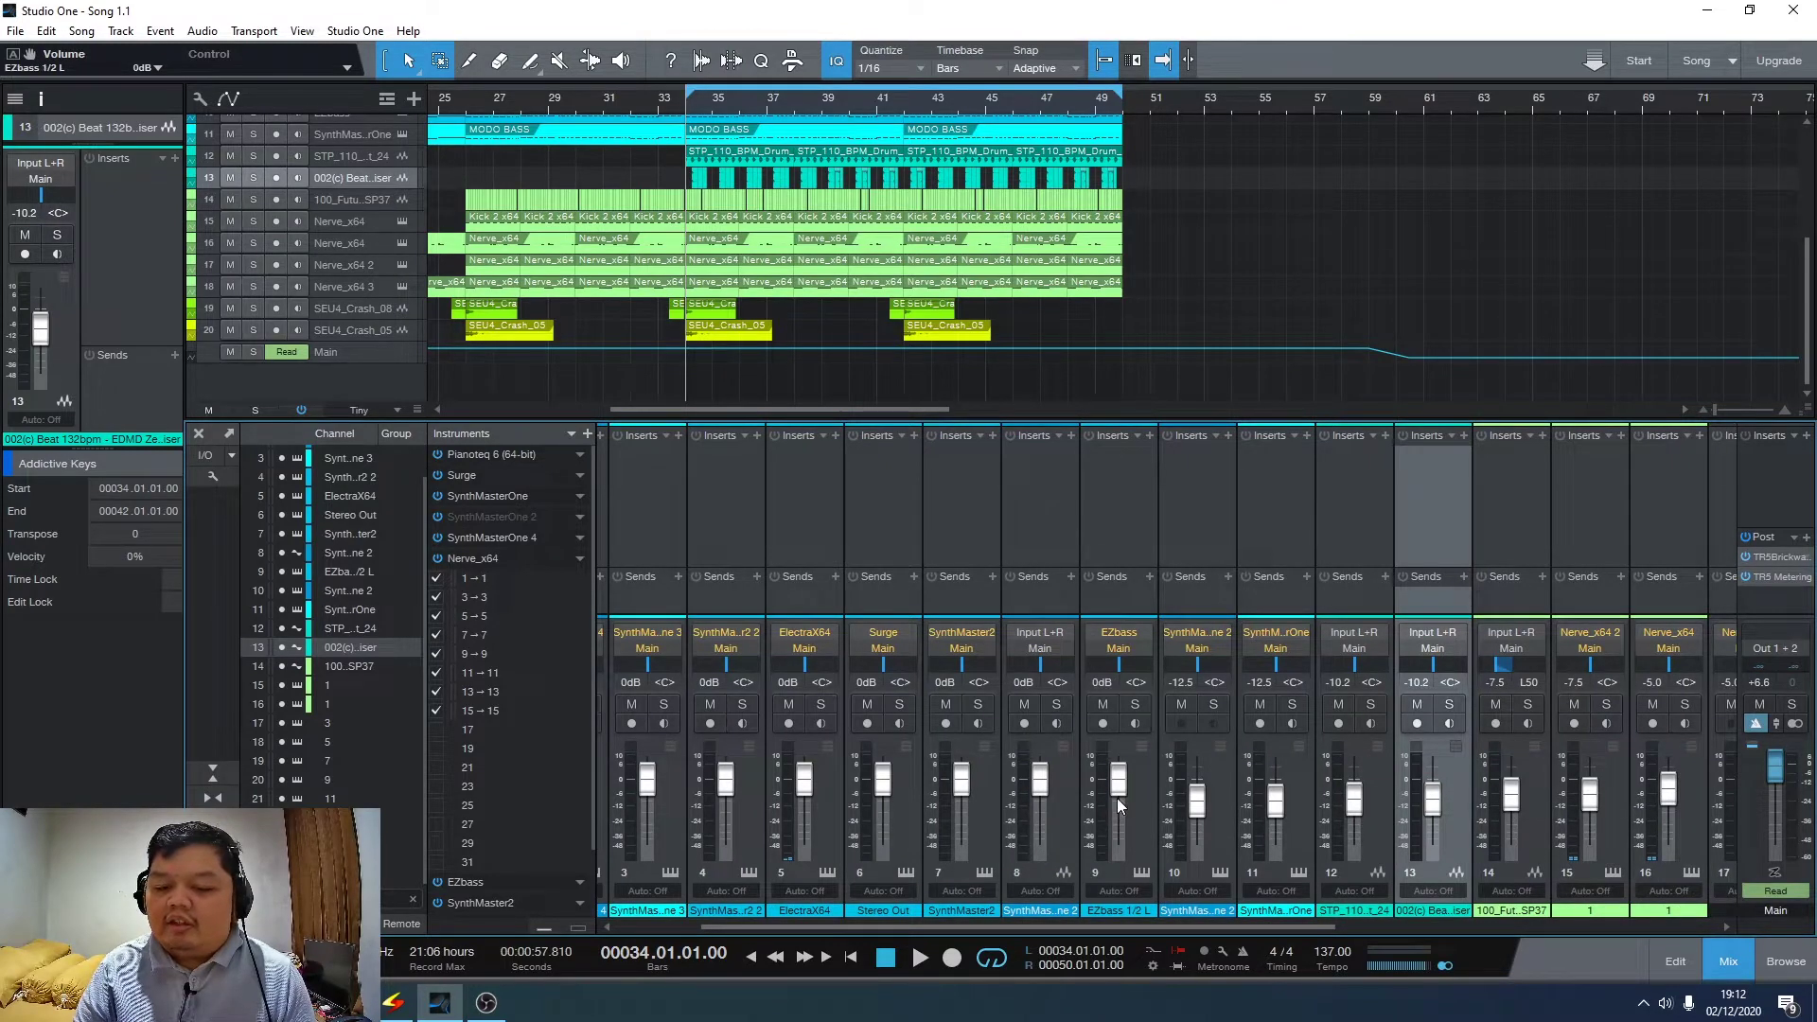
{"action": "left_click", "coordinate": [1200, 805], "text": "ctrl"}
{"action": "left_click", "coordinate": [1272, 806], "text": "ctrl"}
{"action": "left_click", "coordinate": [1350, 804], "text": "ctrl"}
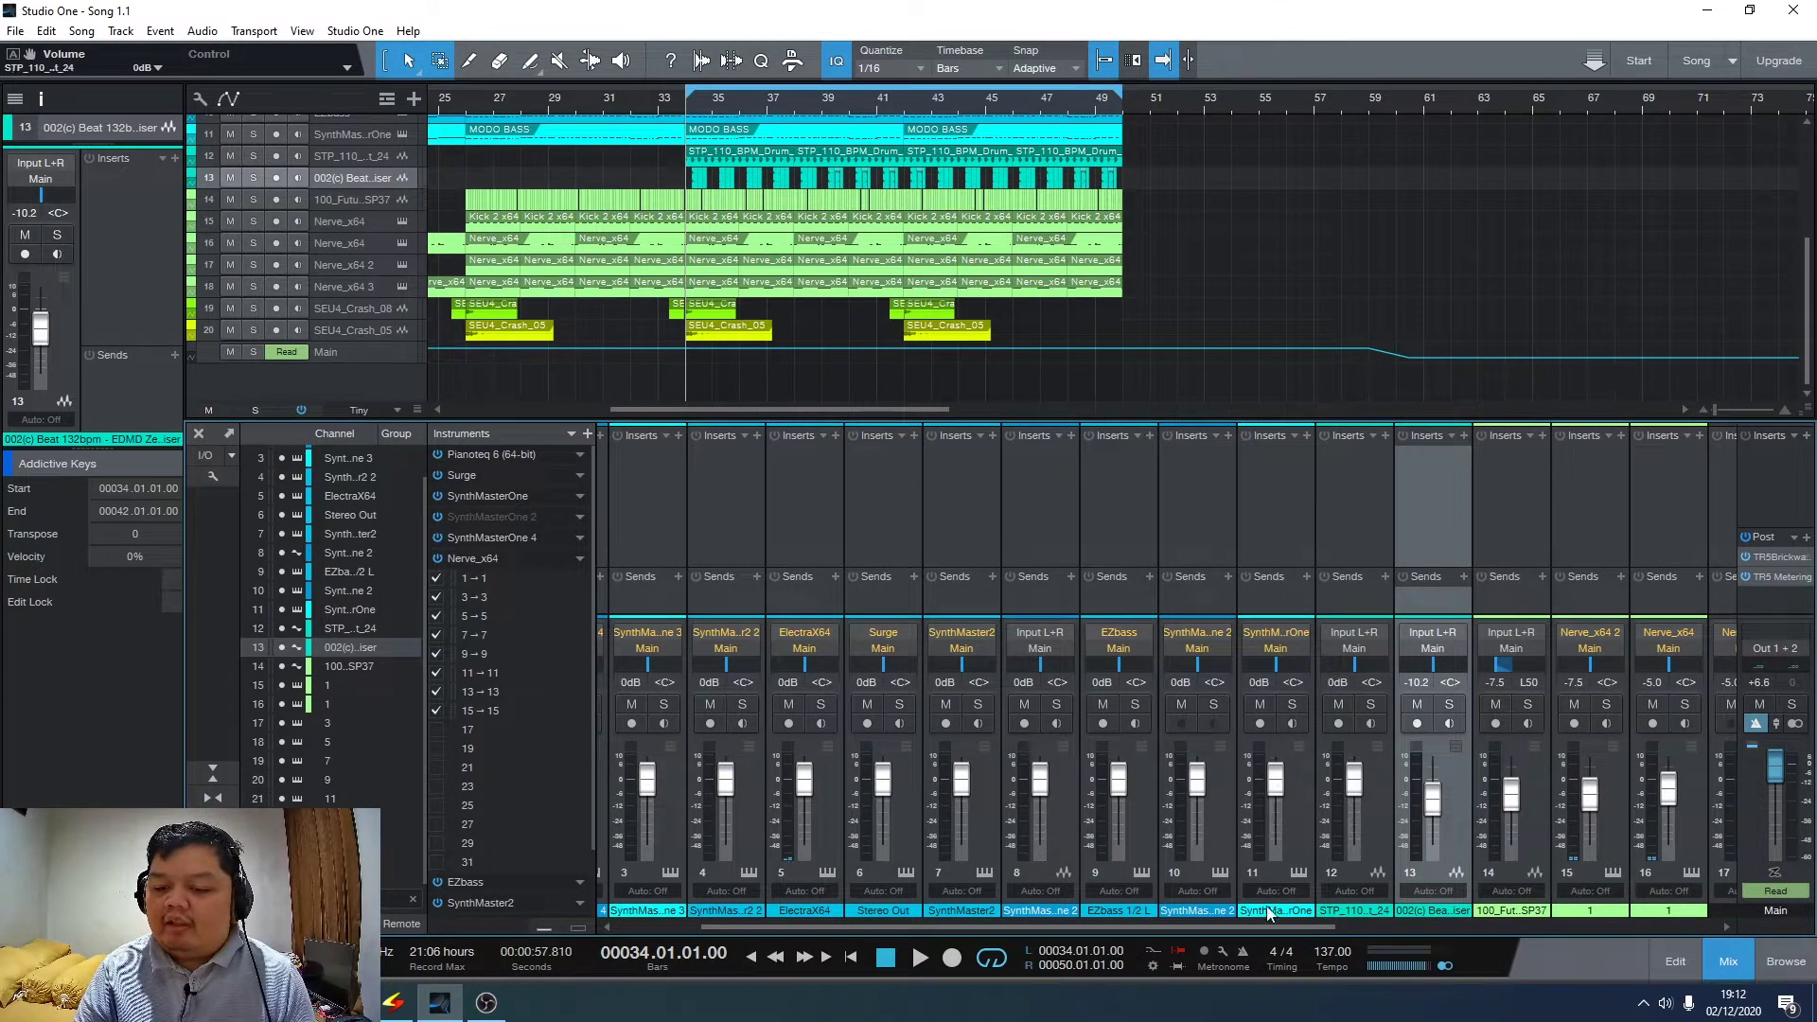
- Reset the volume of mixer channels 13 to 15 to 0 dB and centre the panning of channel 14
{"action": "left_click_drag", "start_coordinate": [1264, 924], "coordinate": [1363, 926]}
{"action": "left_click", "coordinate": [1253, 798], "text": "ctrl"}
{"action": "left_click", "coordinate": [1330, 798], "text": "ctrl"}
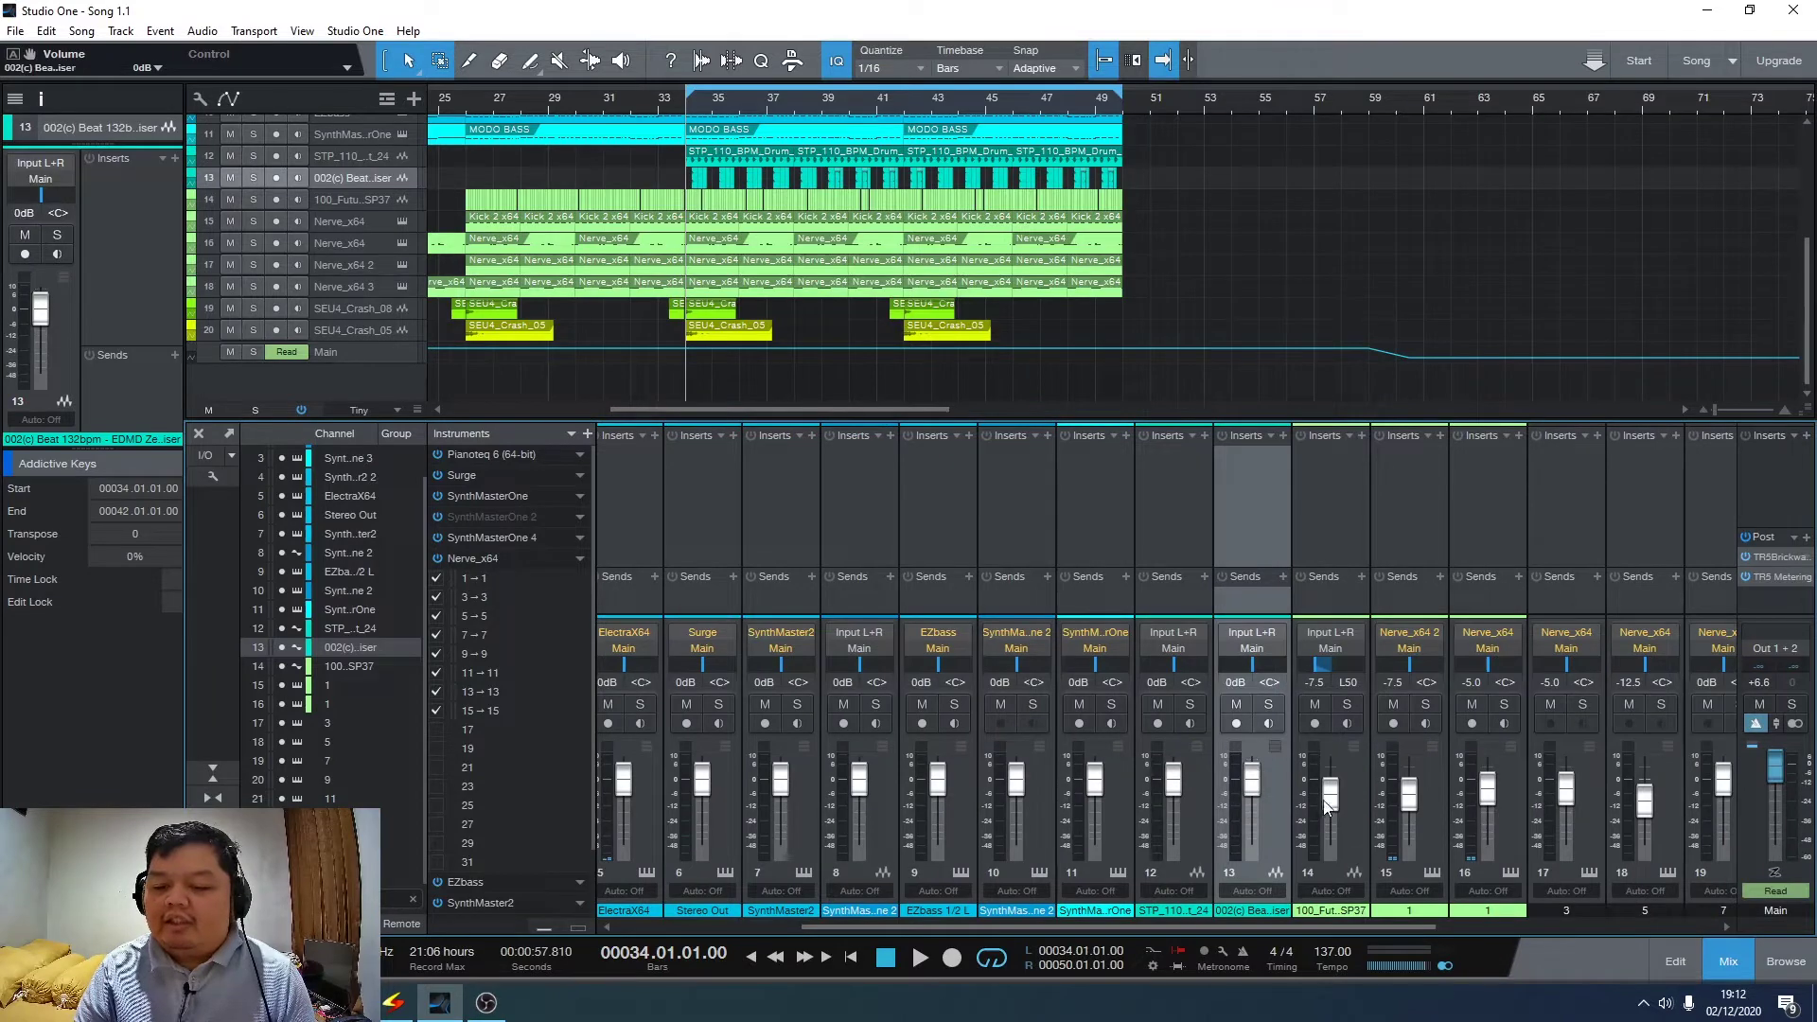
{"action": "left_click", "coordinate": [1409, 793], "text": "ctrl"}
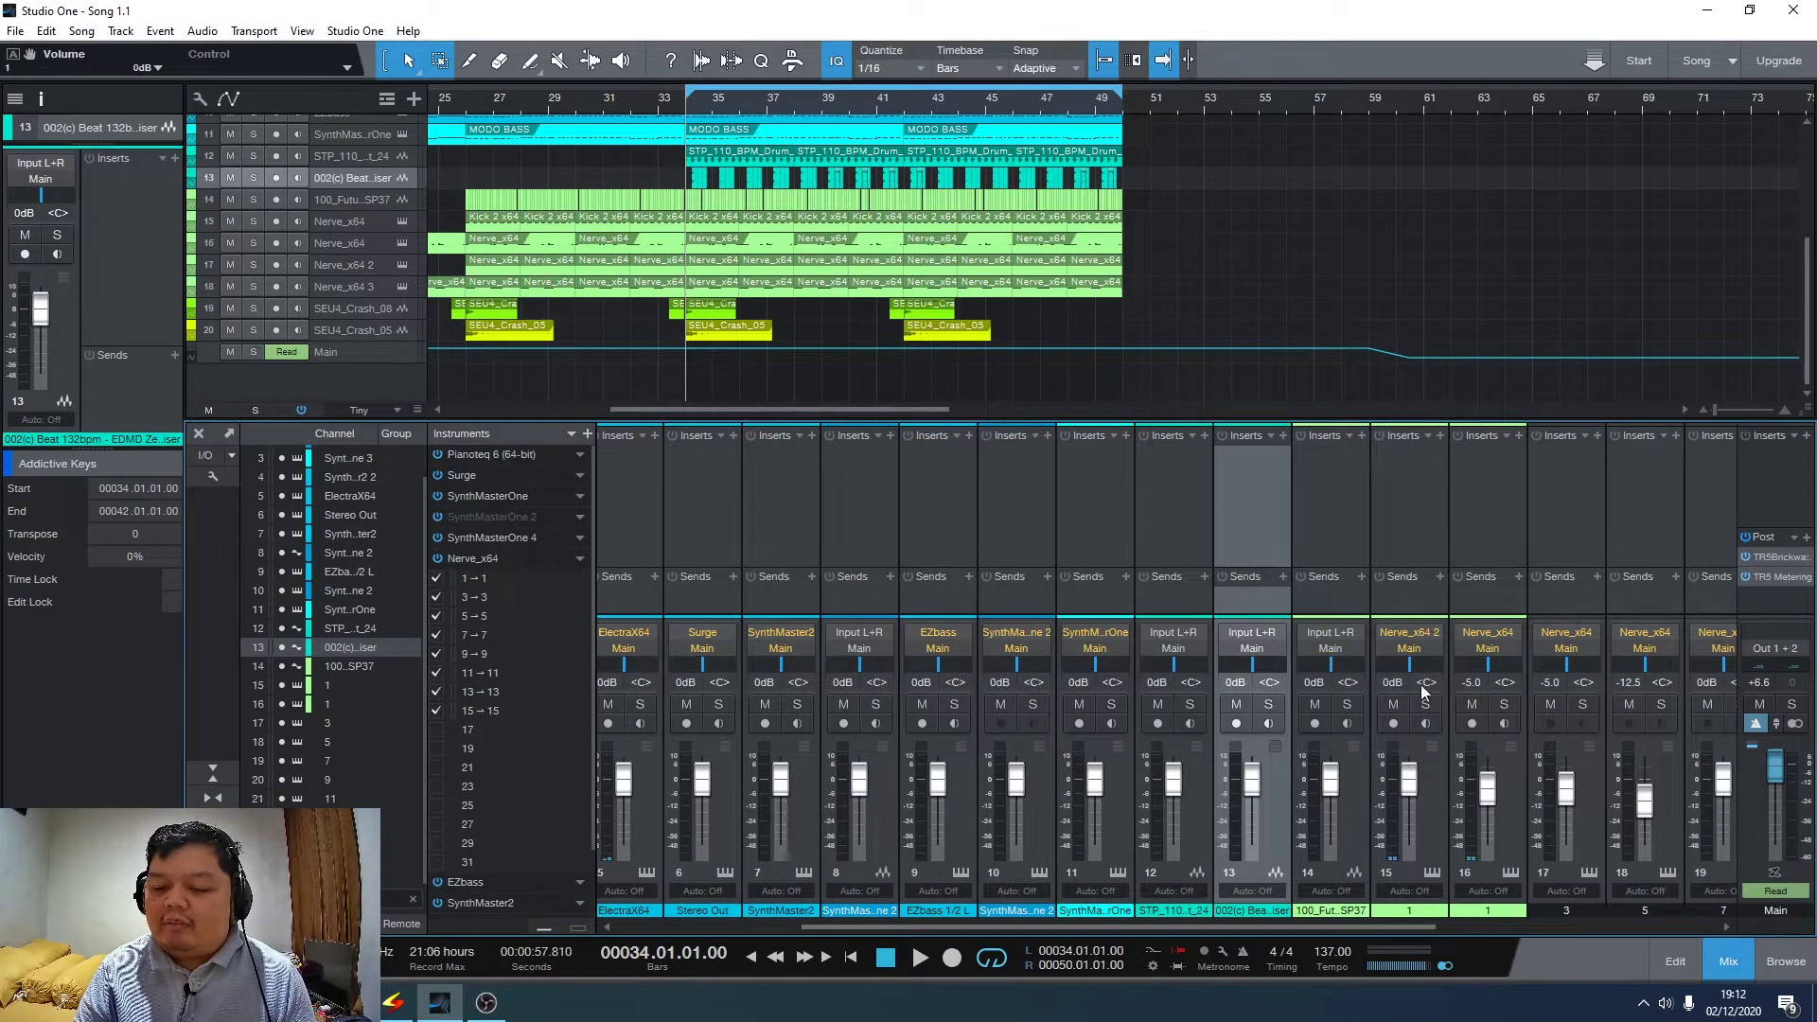
- Reset the volume of the remaining Nerve_x64 channels and the two SEU4_Crash channels to 0 dB
{"action": "left_click_drag", "start_coordinate": [1408, 926], "coordinate": [1674, 926]}
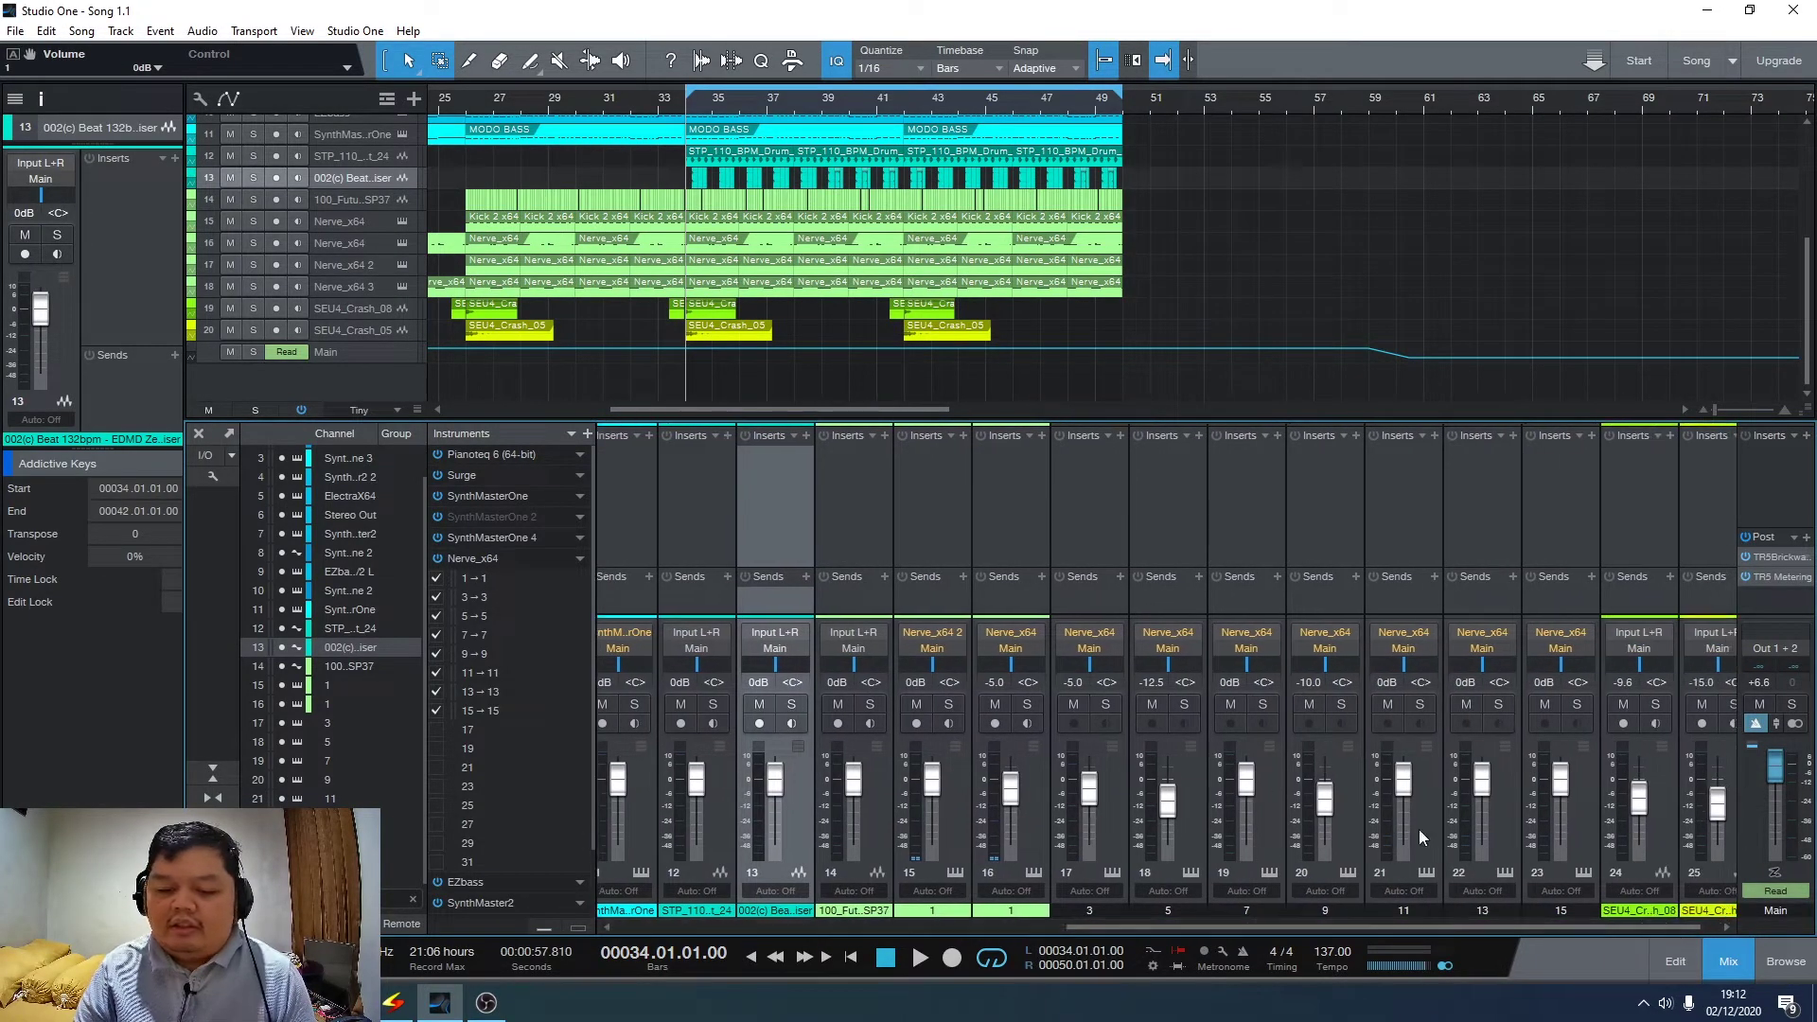
{"action": "left_click", "coordinate": [1011, 794], "text": "ctrl"}
{"action": "left_click", "coordinate": [1090, 789], "text": "ctrl"}
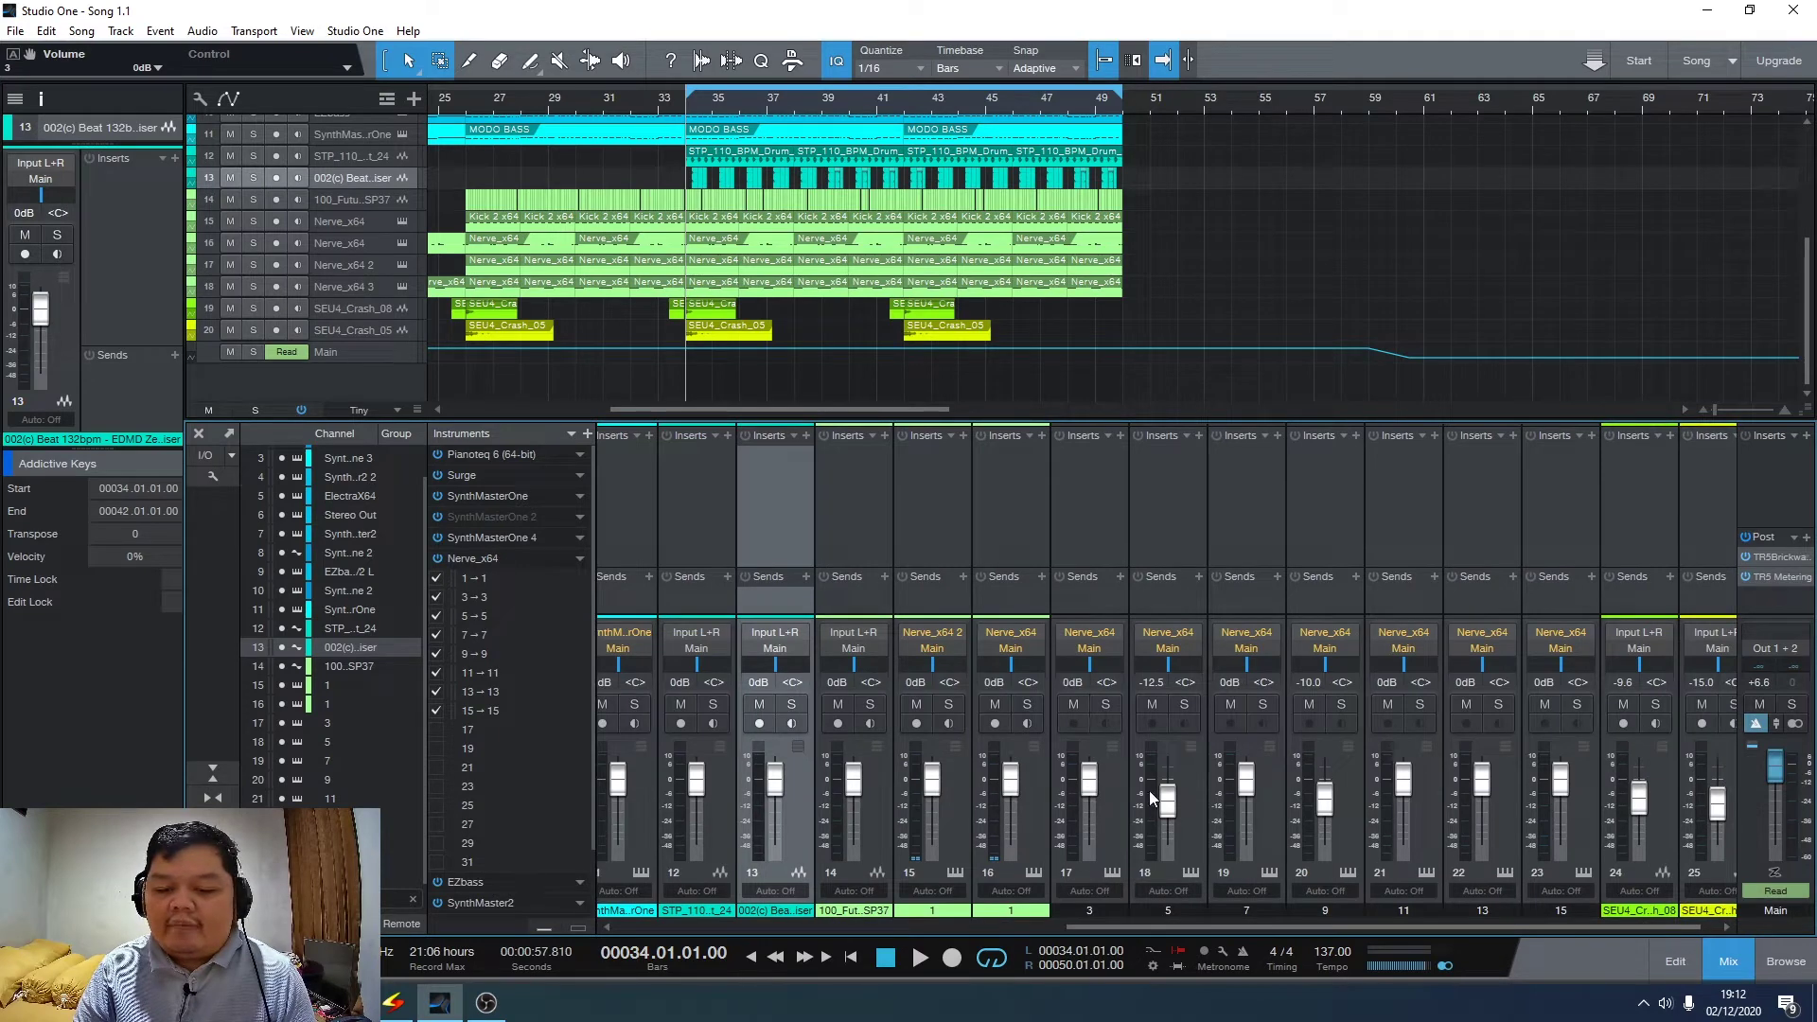
{"action": "left_click", "coordinate": [1325, 800], "text": "ctrl"}
{"action": "left_click_drag", "start_coordinate": [1325, 925], "coordinate": [625, 832]}
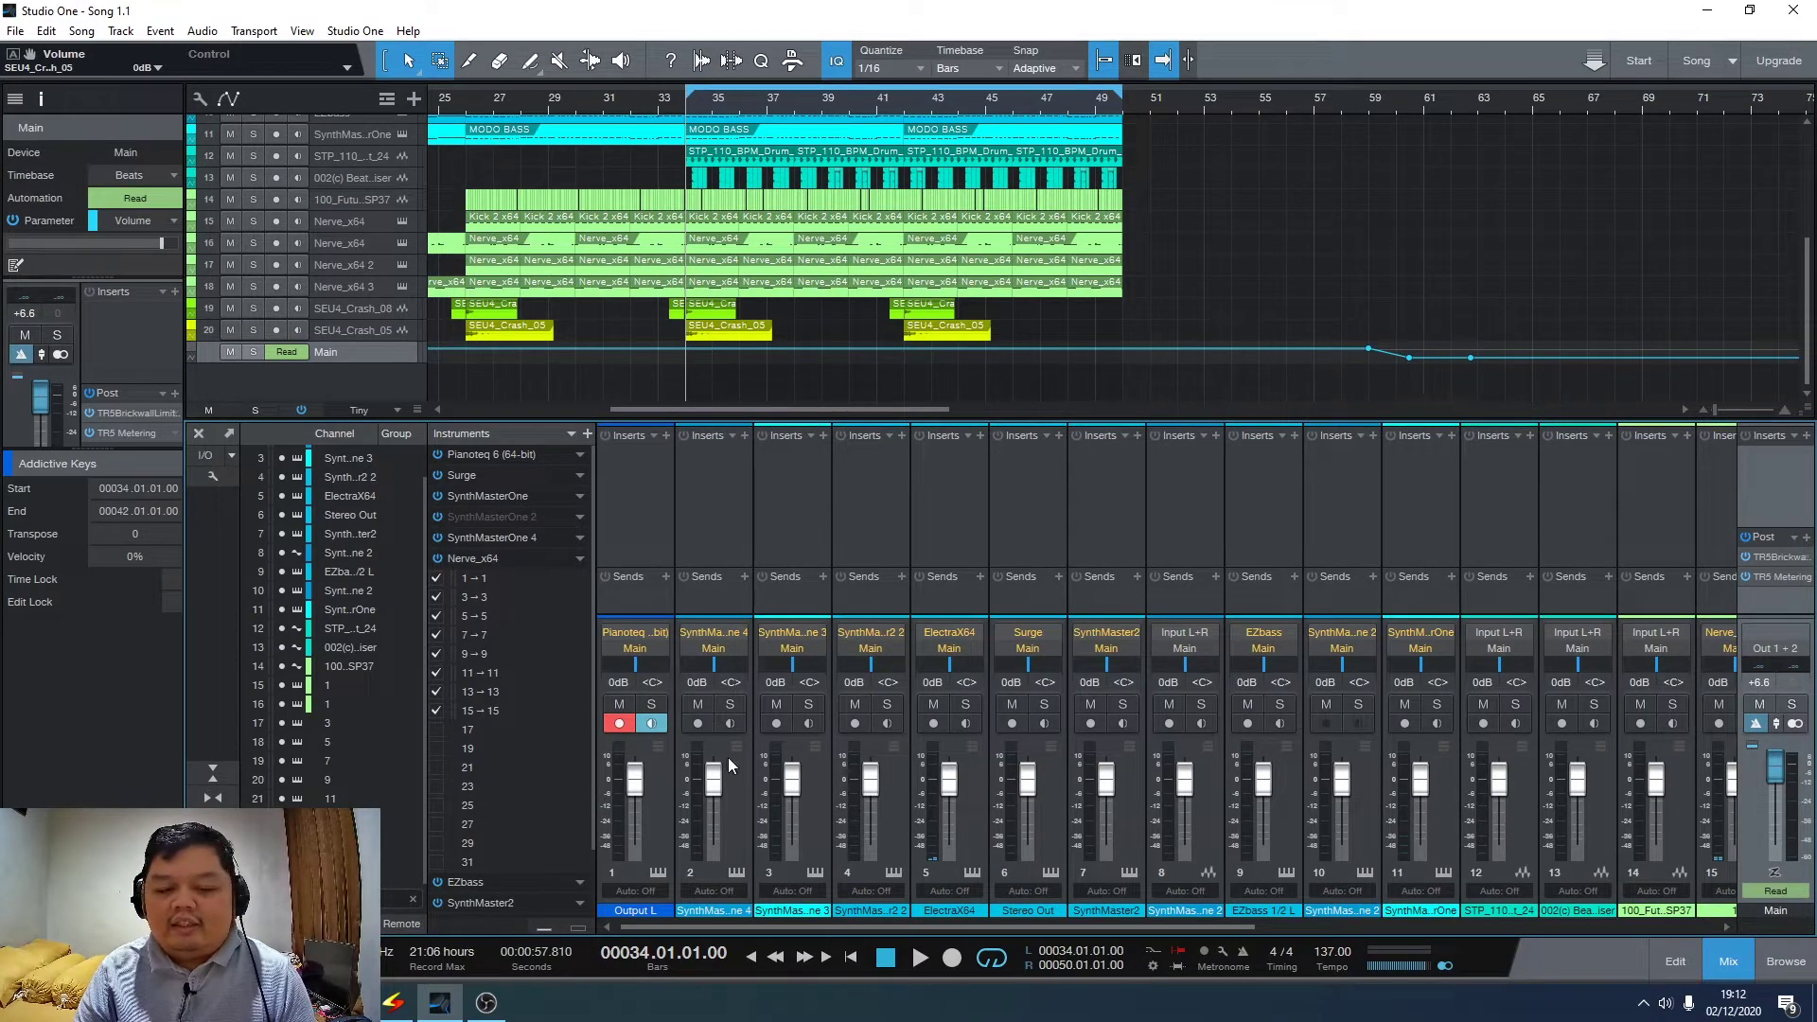
- Close the mixer and rename the two Addictive Keys tracks as Piano 1 and Piano 2
{"action": "left_click", "coordinate": [194, 433]}
{"action": "double_click", "coordinate": [337, 123]}
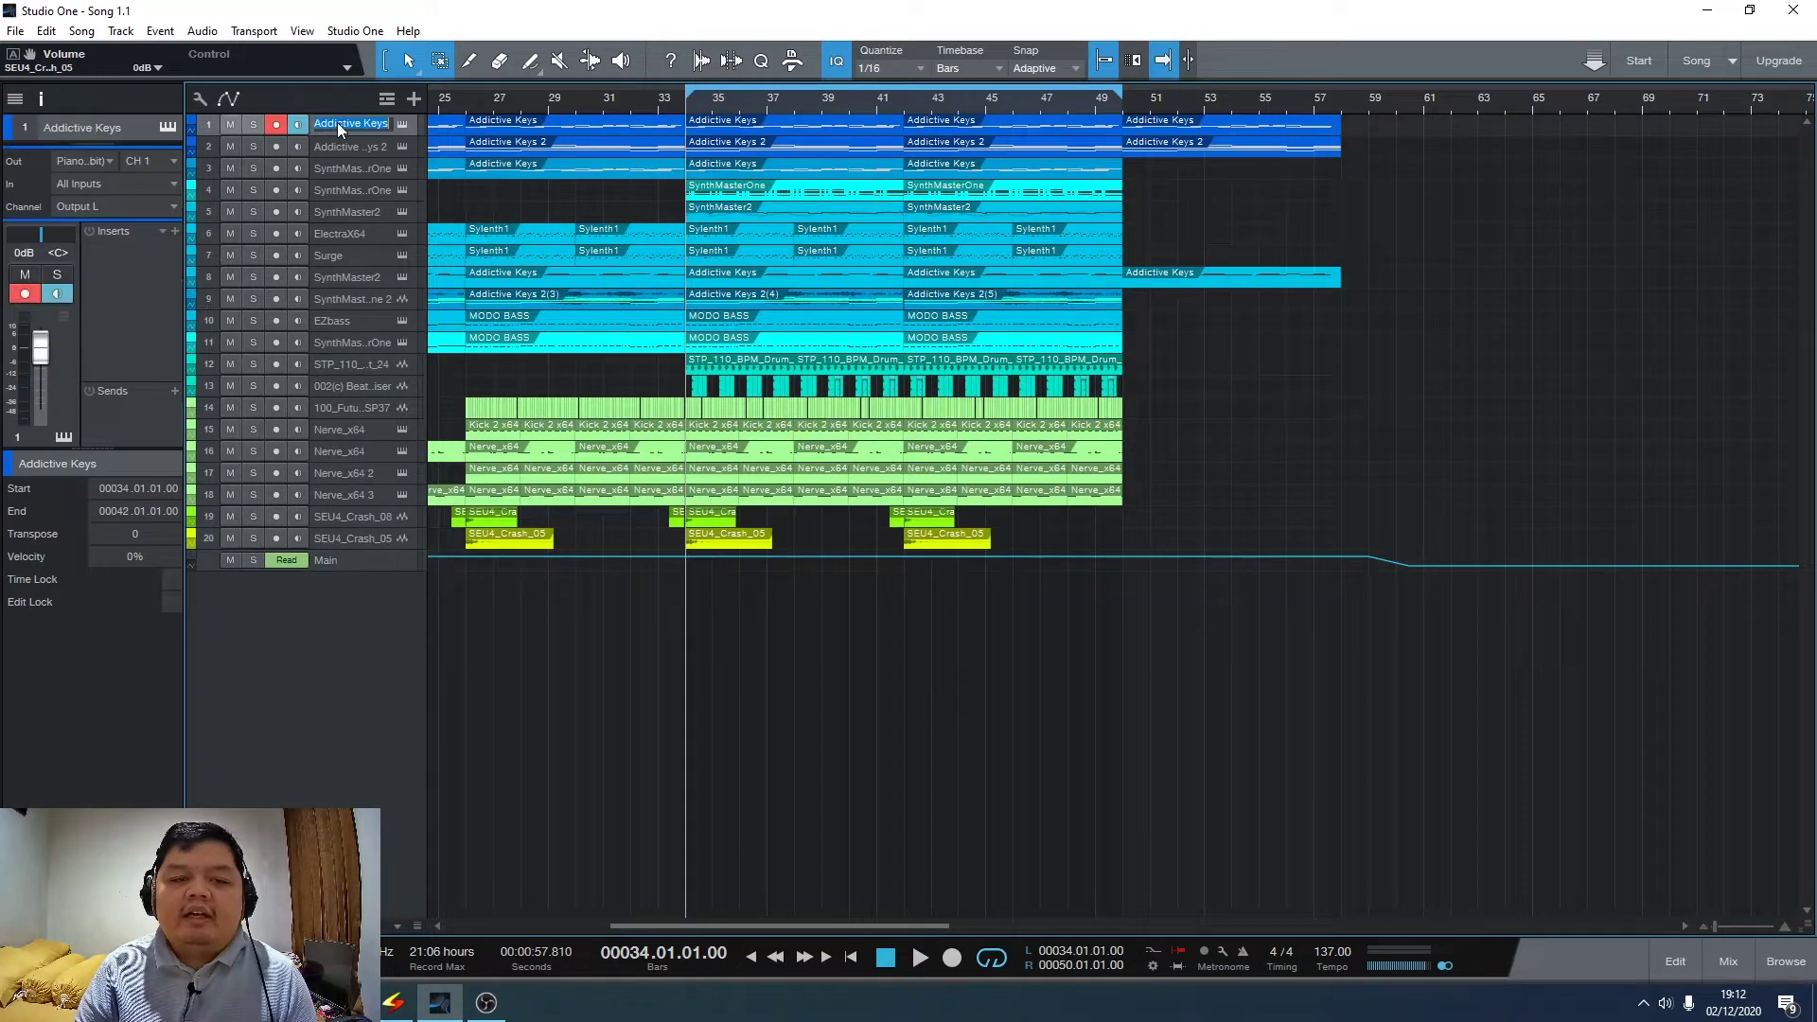
{"action": "type", "text": "Piano 1"}
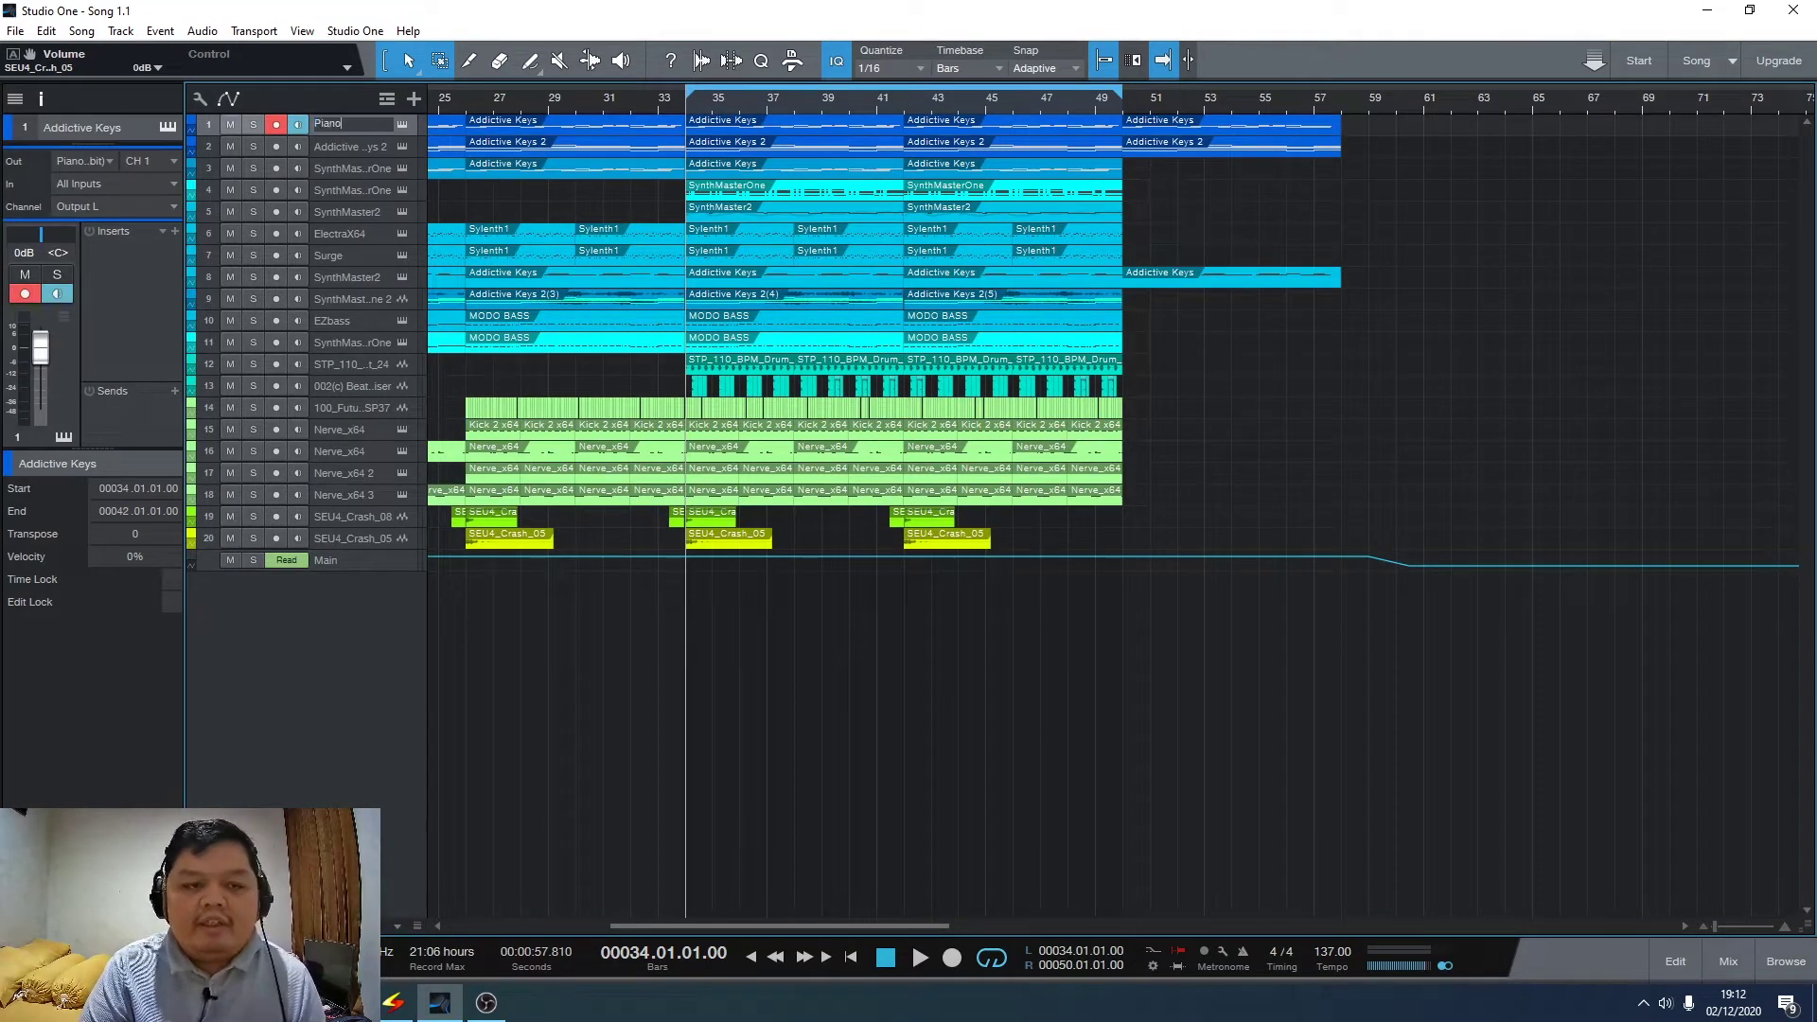
{"action": "key", "text": "Return"}
{"action": "double_click", "coordinate": [347, 146]}
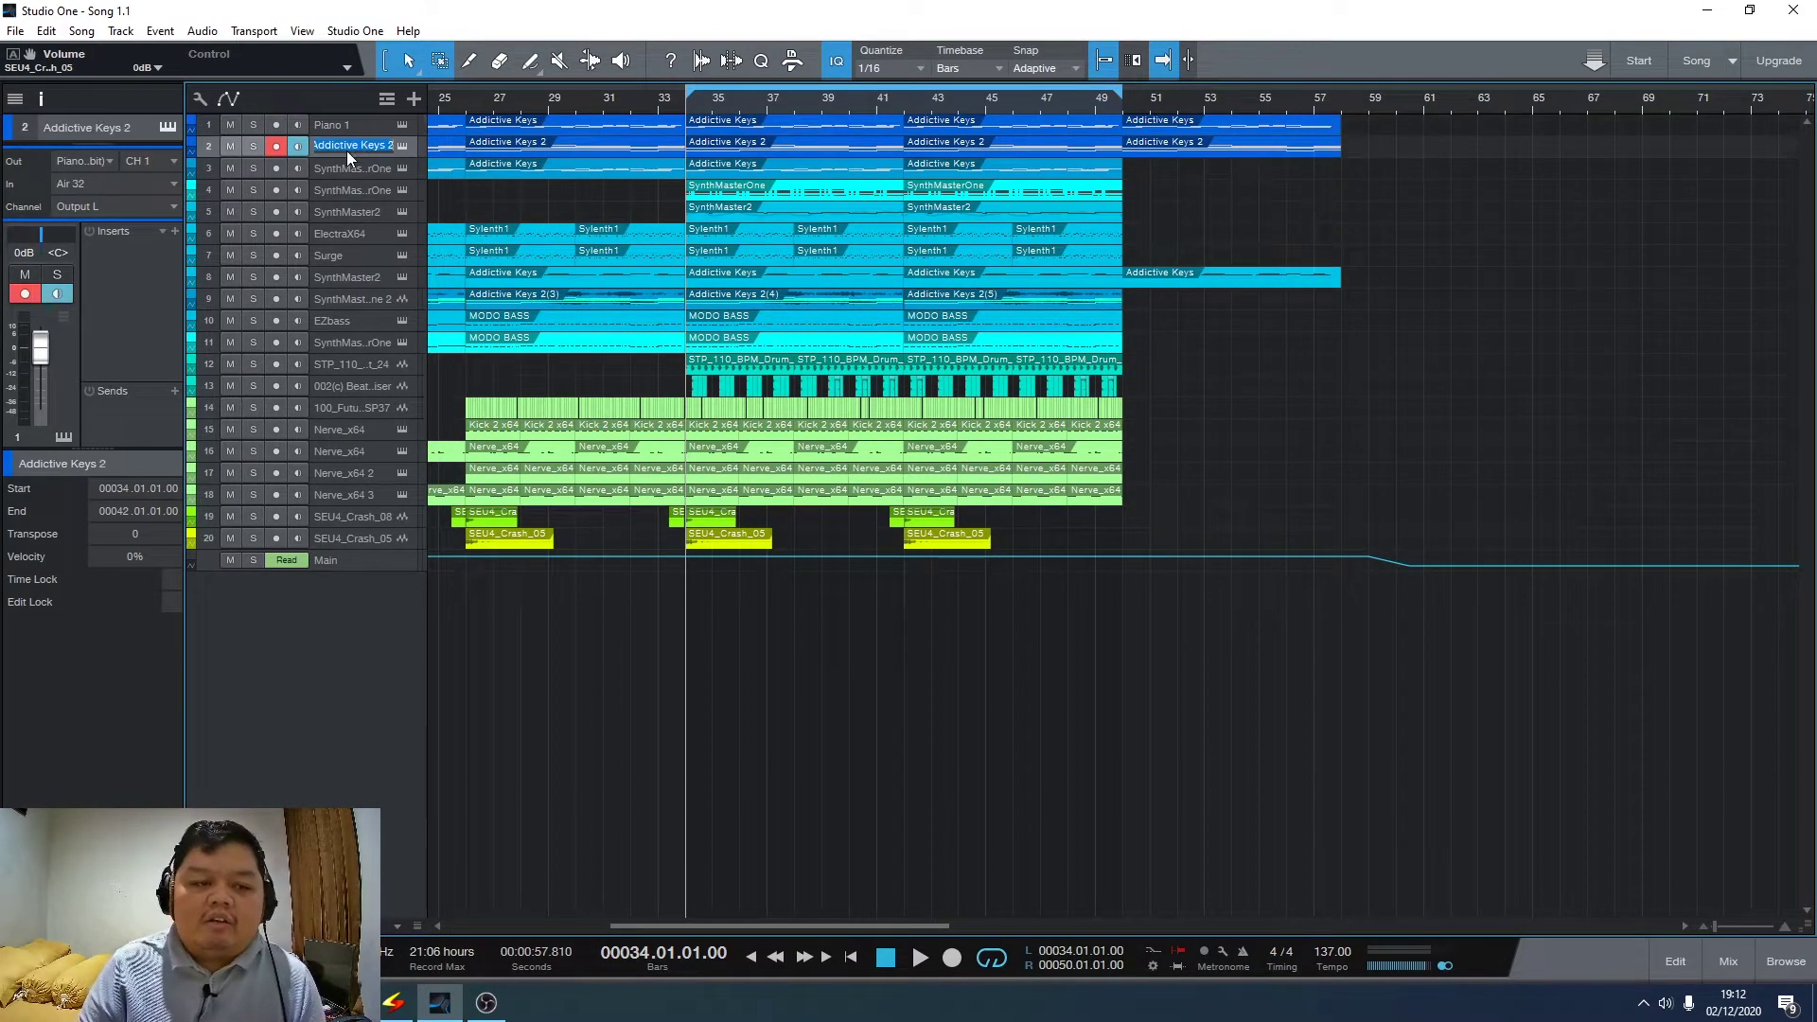
{"action": "type", "text": "Piano 2"}
{"action": "key", "text": "Return"}
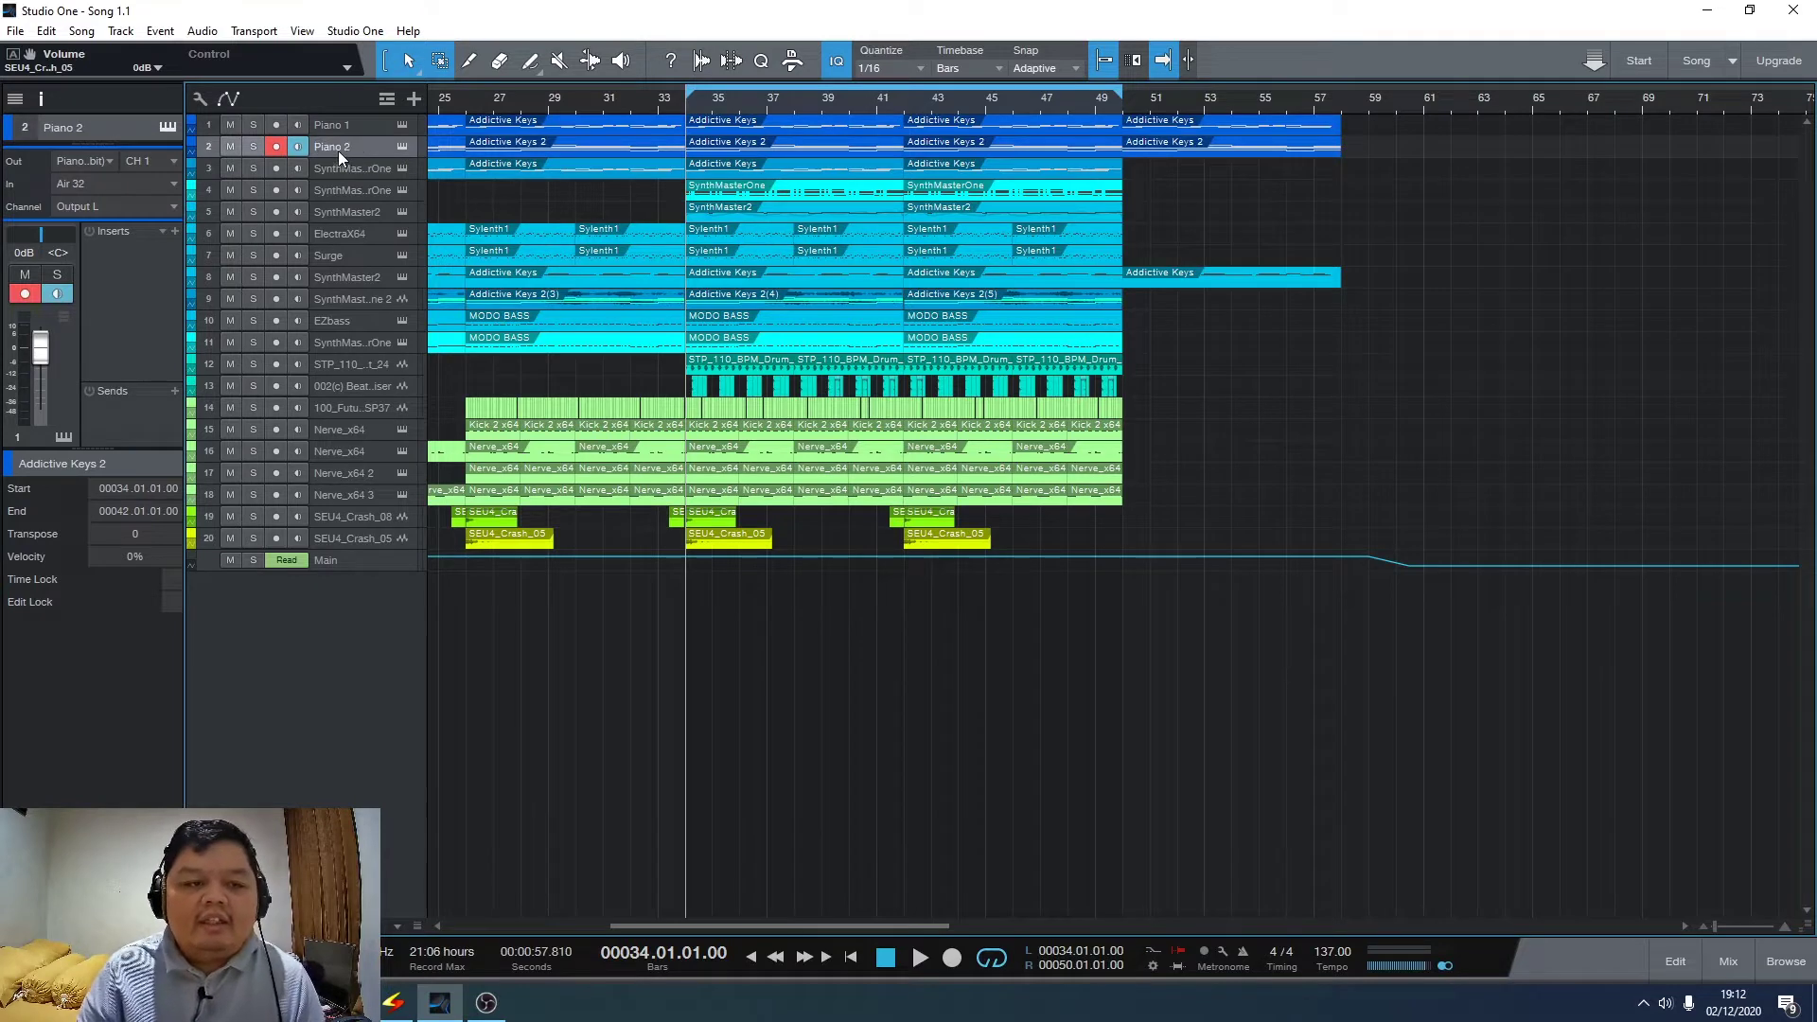
- Rename the third track, SynthMasterOne, as Pluck 1
{"action": "left_click", "coordinate": [355, 166]}
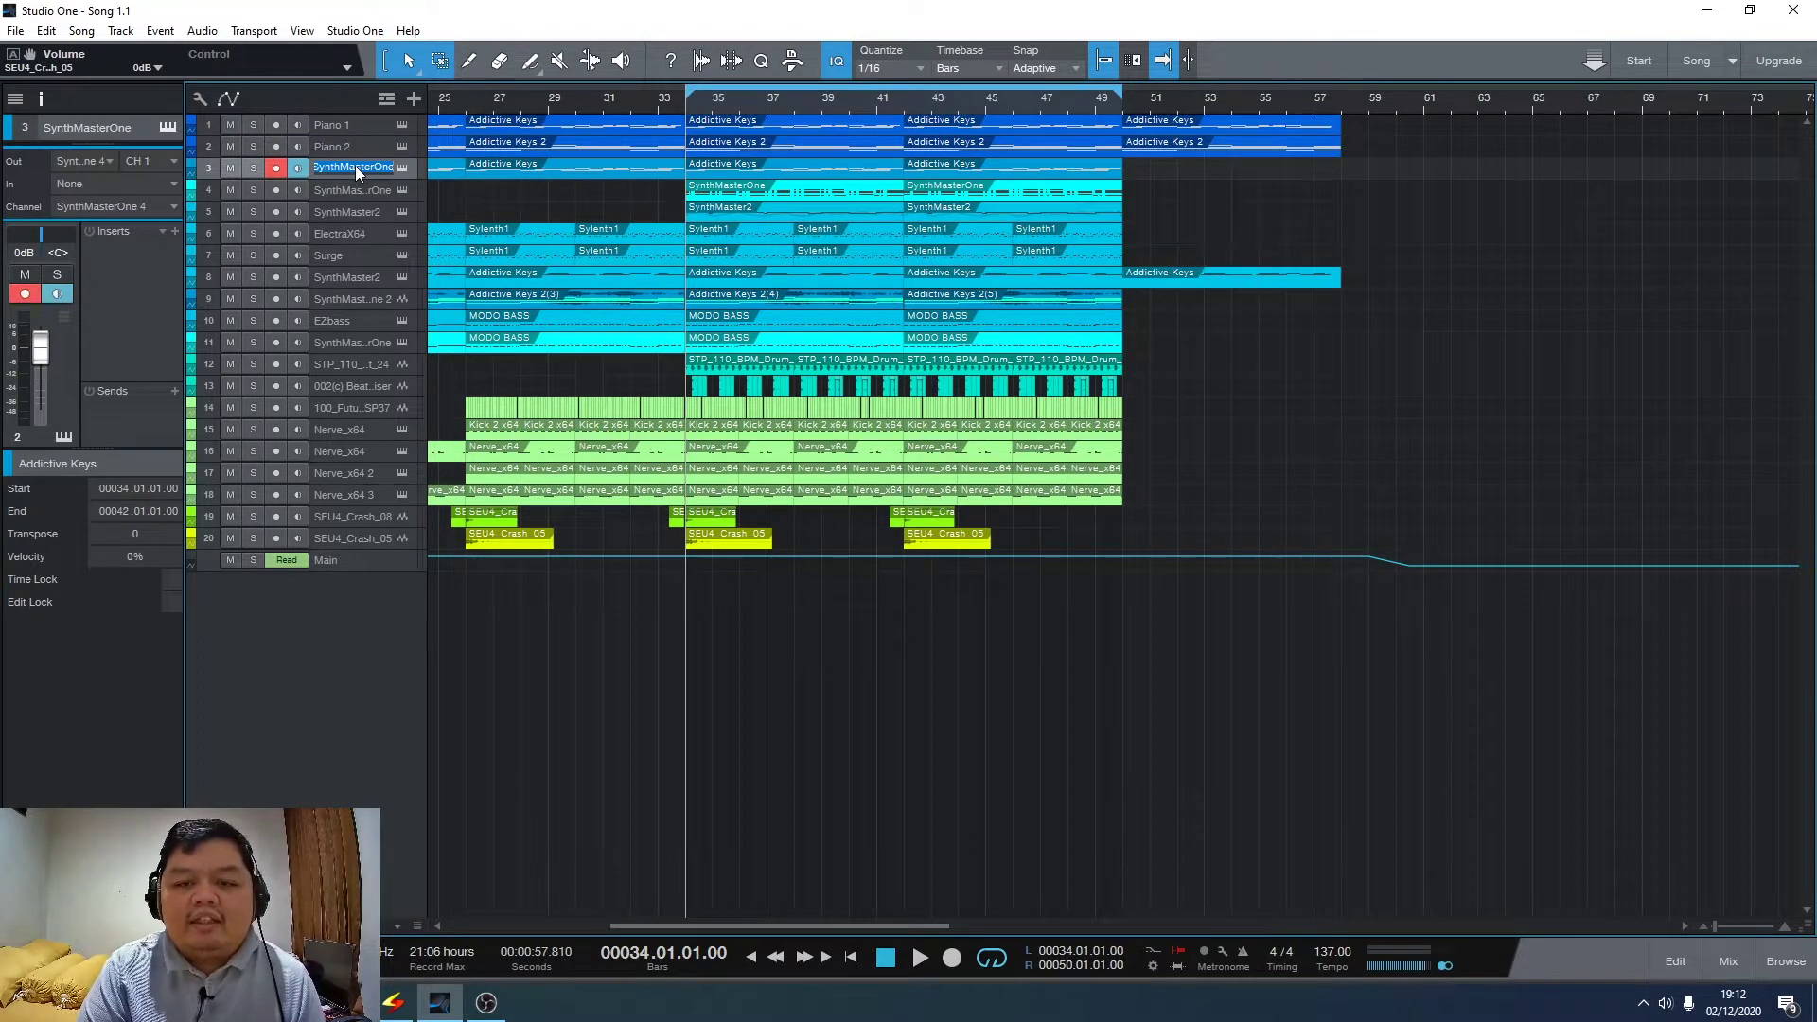
{"action": "type", "text": "Key"}
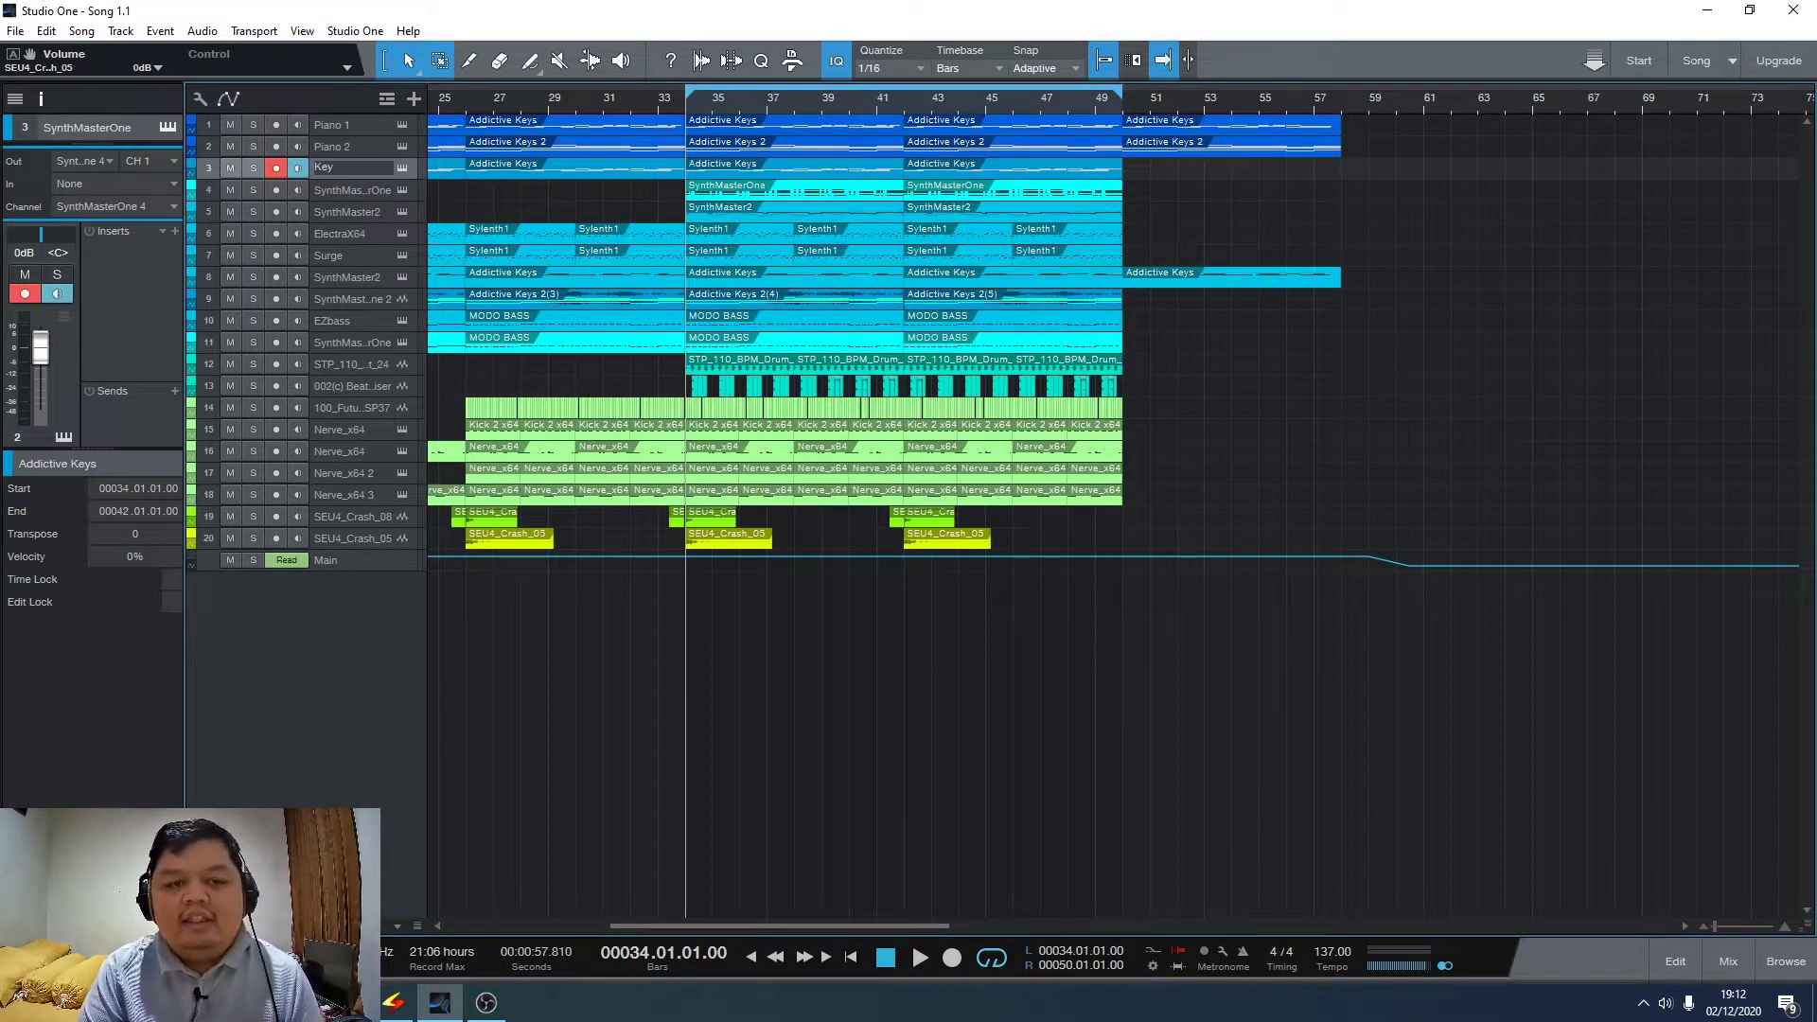
{"action": "key", "text": "BackSpace"}
{"action": "key", "text": "BackSpace"}
{"action": "key", "text": "BackSpace"}
{"action": "type", "text": "Pluck 1"}
{"action": "key", "text": "Return"}
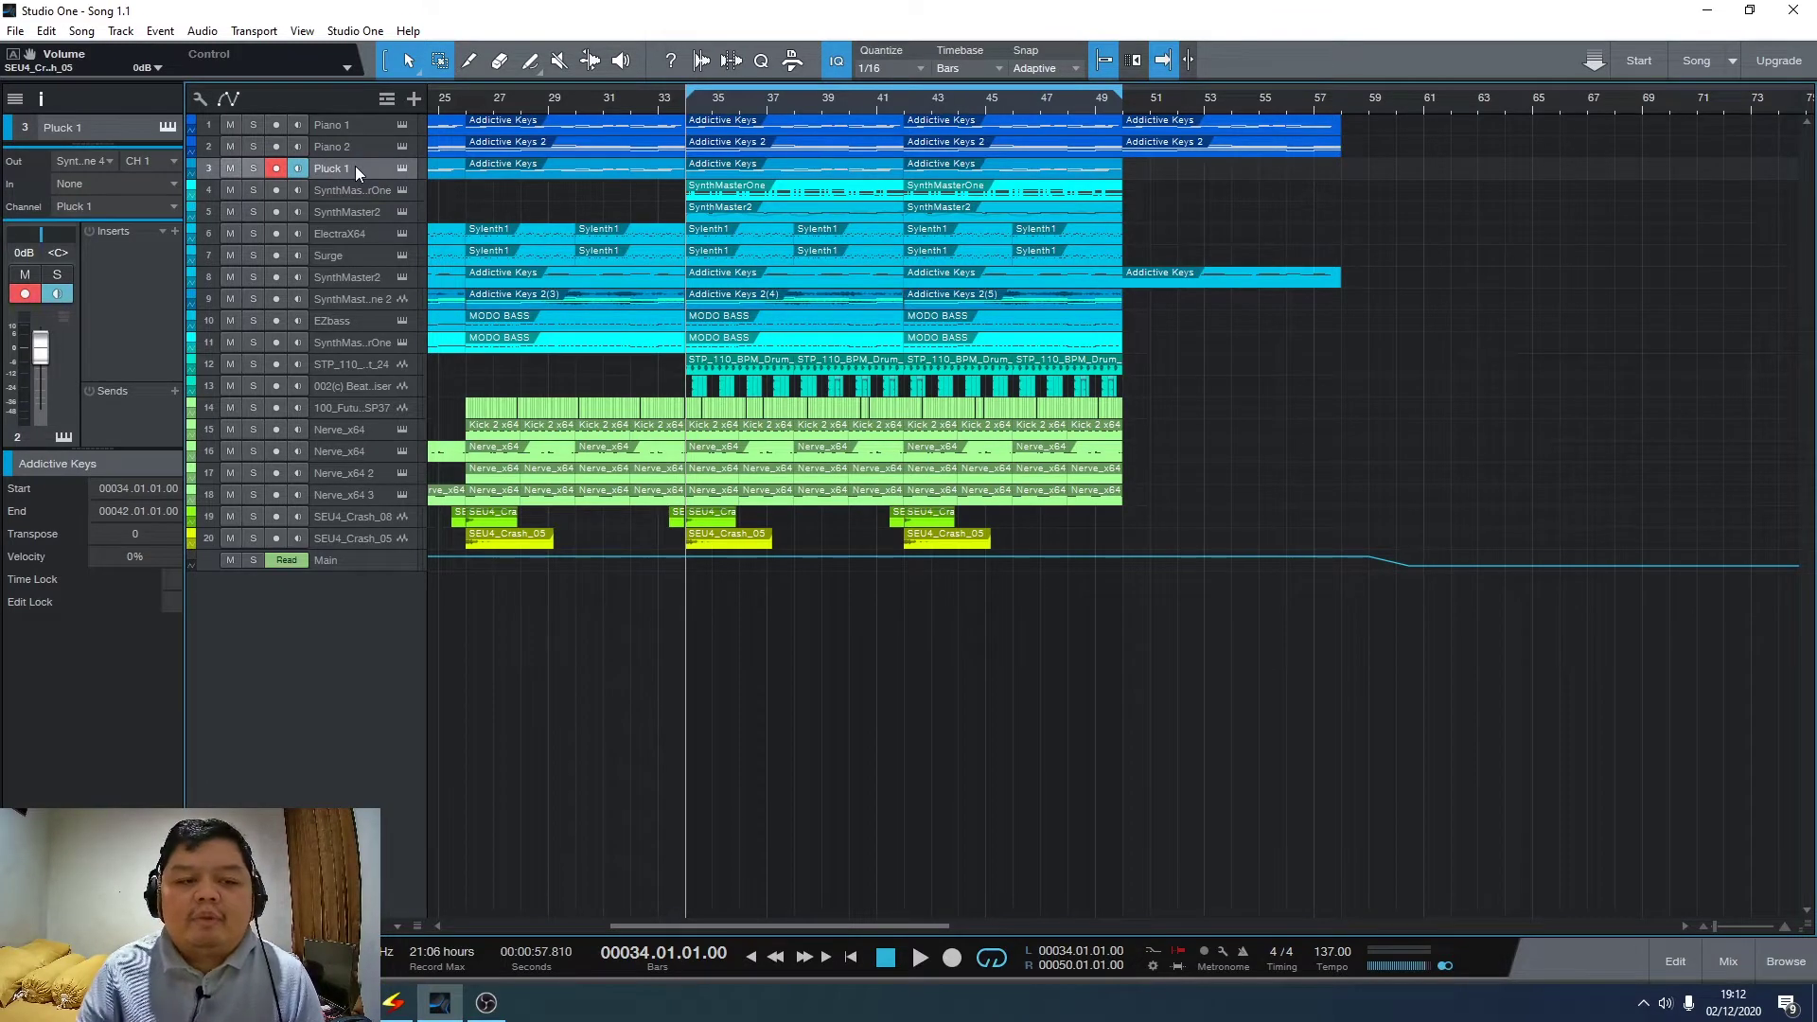
- Audition the fourth track, SynthMasterOne, in solo and rename it as Poly
{"action": "left_click", "coordinate": [341, 187]}
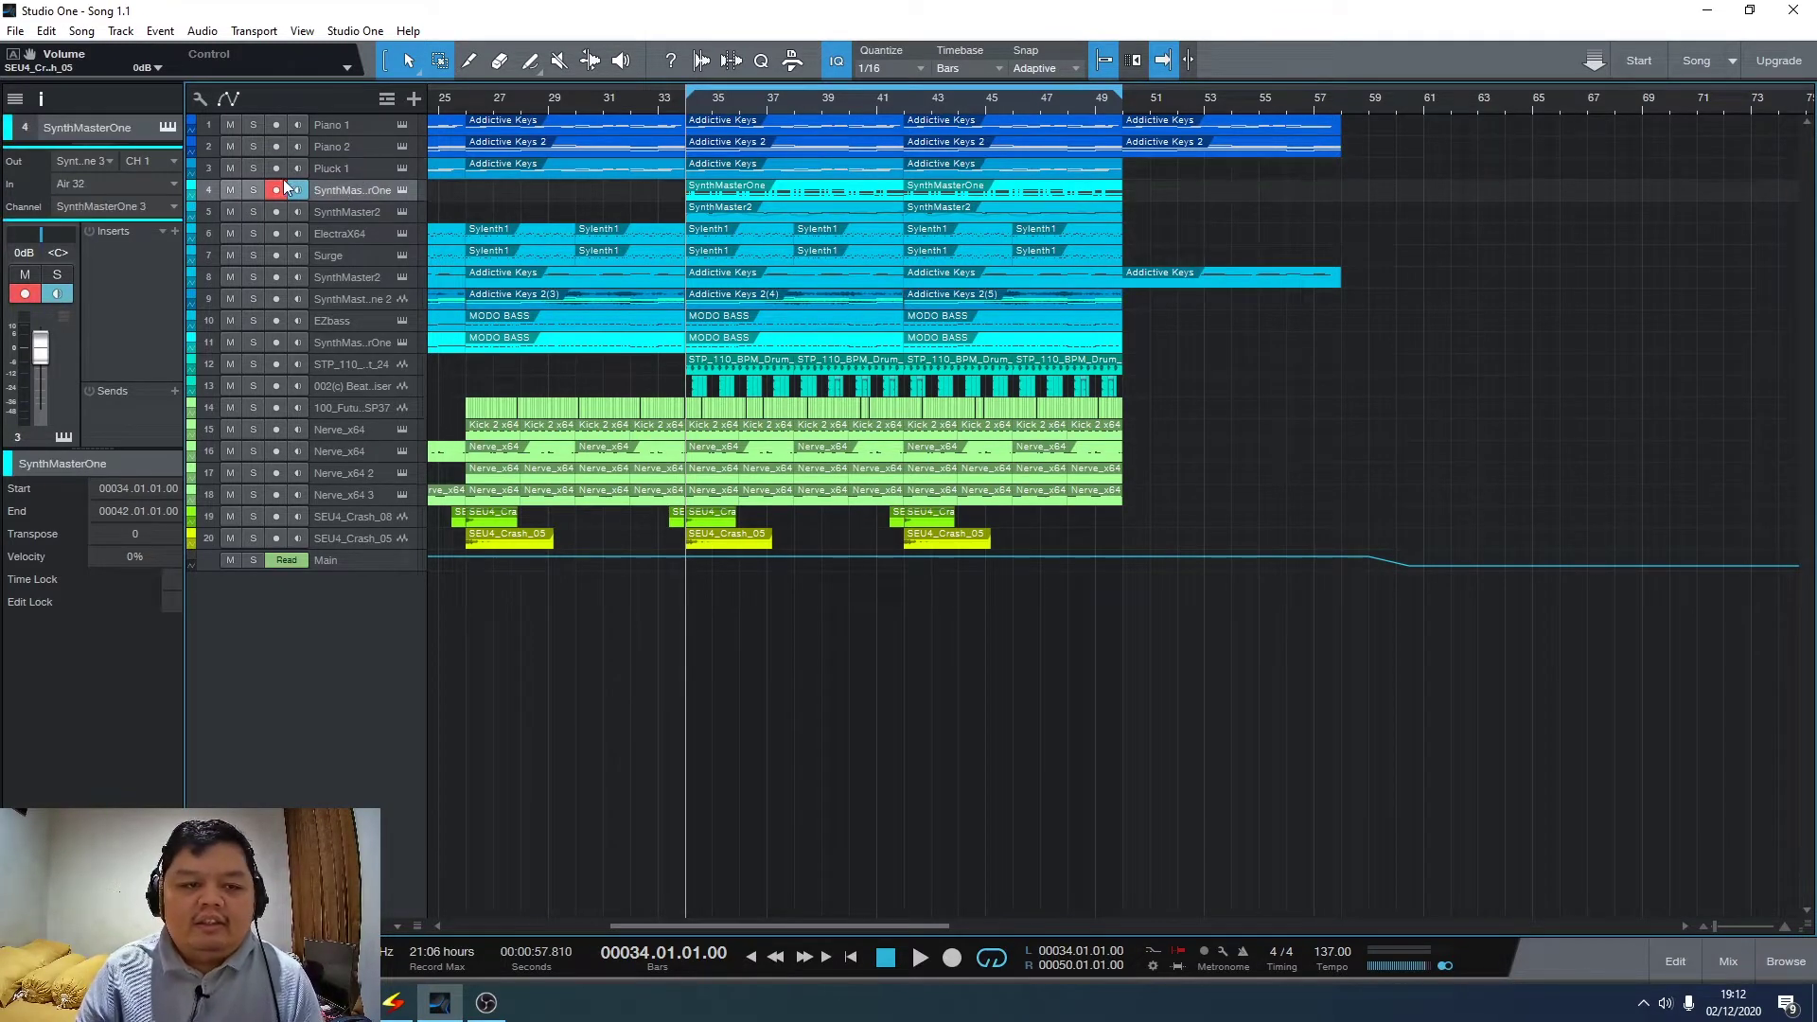
{"action": "left_click", "coordinate": [252, 189]}
{"action": "key", "text": "space"}
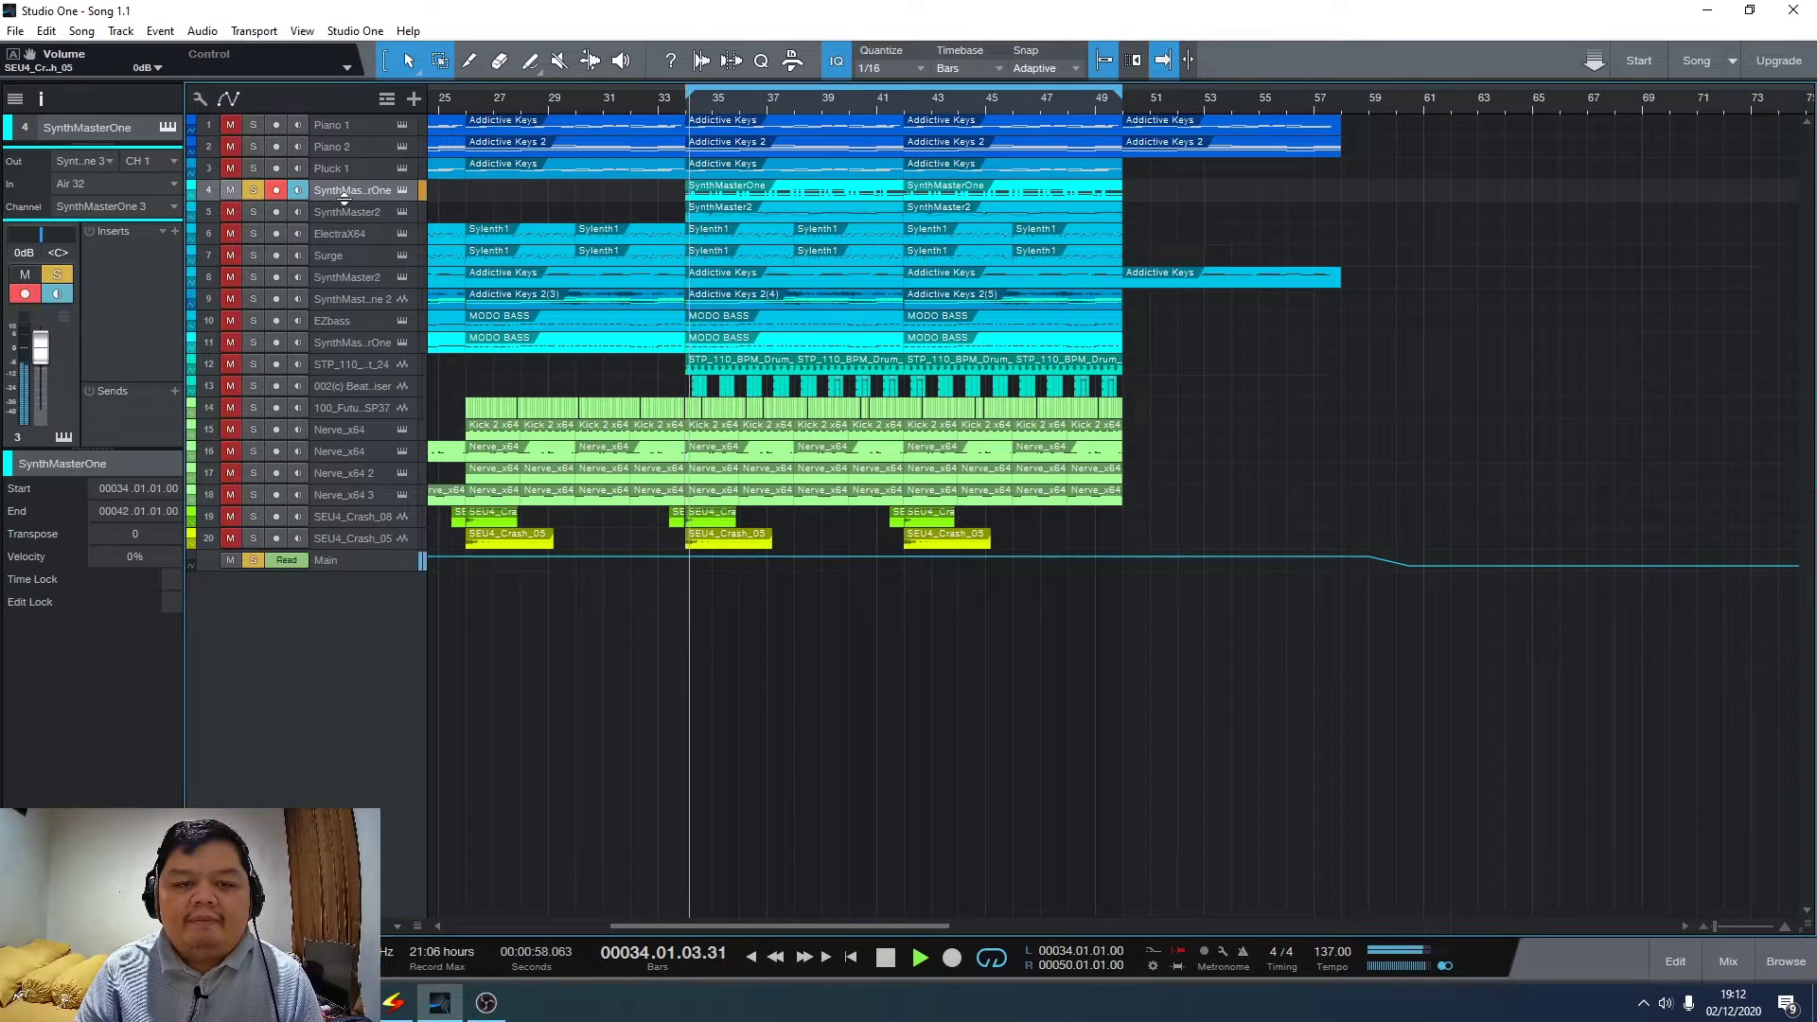
{"action": "key", "text": "space"}
{"action": "left_click", "coordinate": [256, 187]}
{"action": "double_click", "coordinate": [331, 189]}
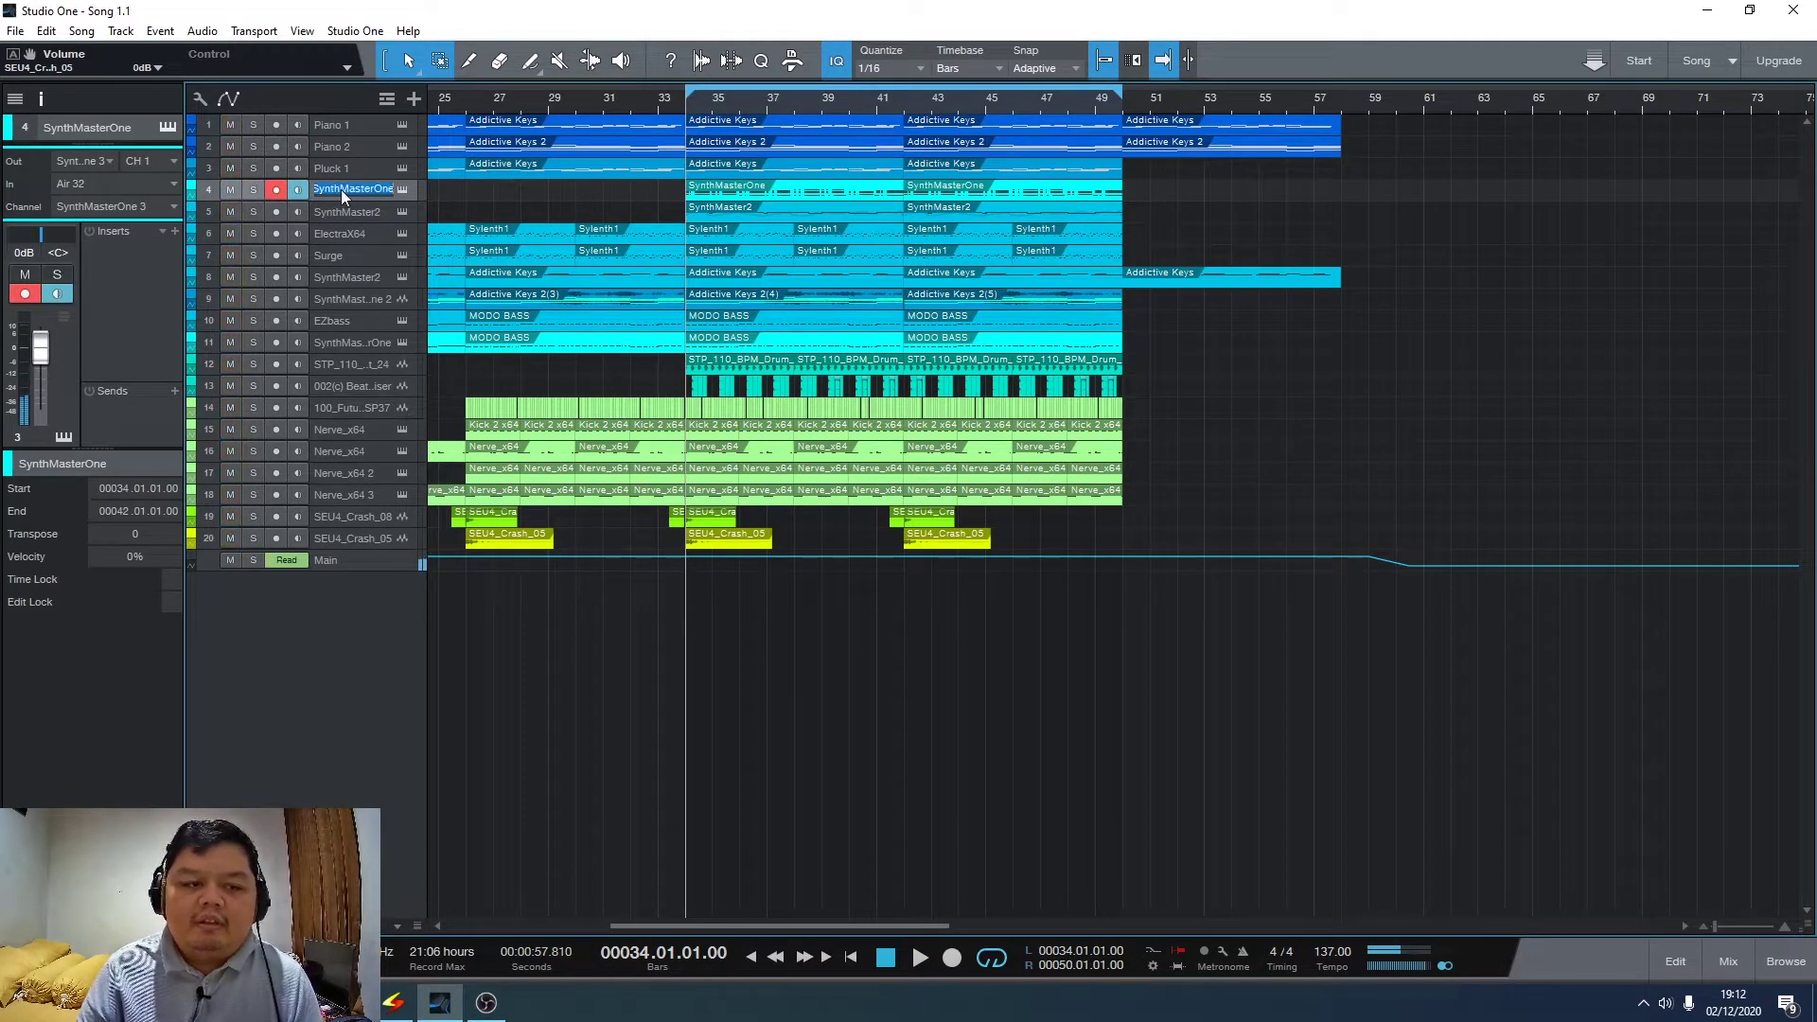
{"action": "type", "text": "Poly"}
{"action": "key", "text": "Return"}
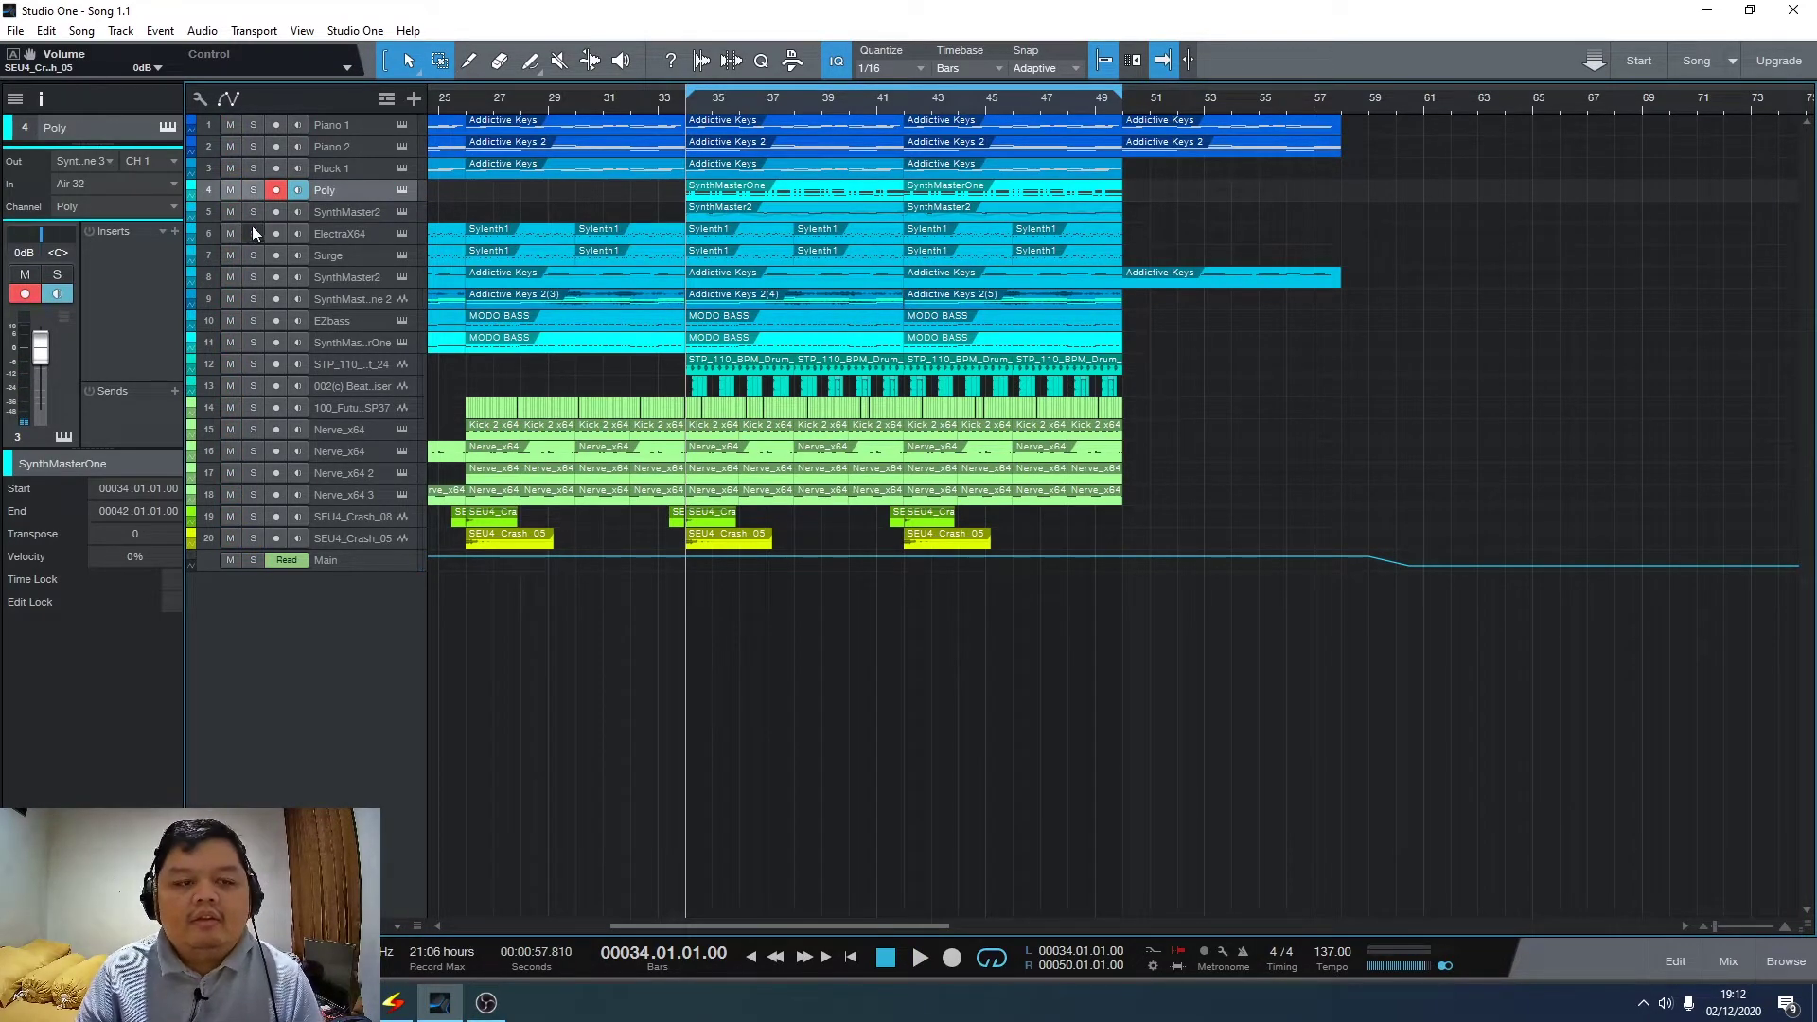
- Rename the fifth track, SynthMaster2, as Lead
{"action": "double_click", "coordinate": [323, 211]}
{"action": "type", "text": "Lead"}
{"action": "key", "text": "Return"}
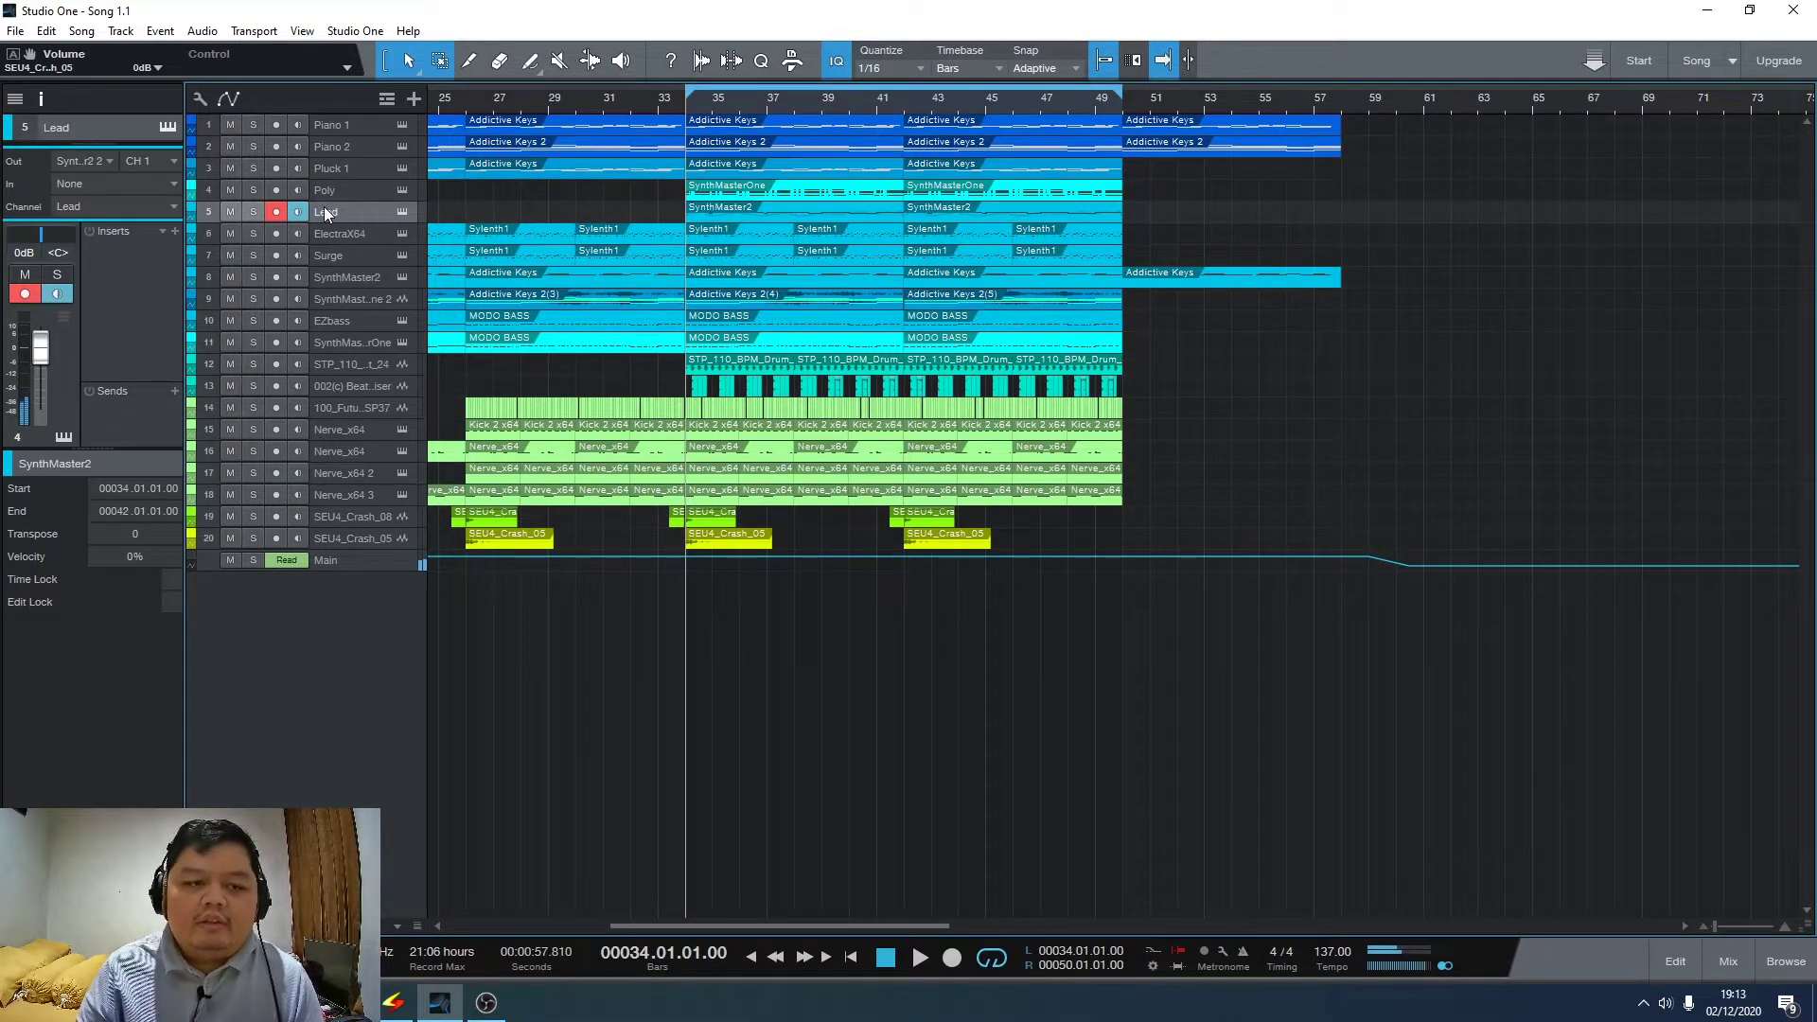
- Rename the ElectraX64 track as Arp 1 and the Surge track as Arp 2
{"action": "left_click", "coordinate": [333, 236]}
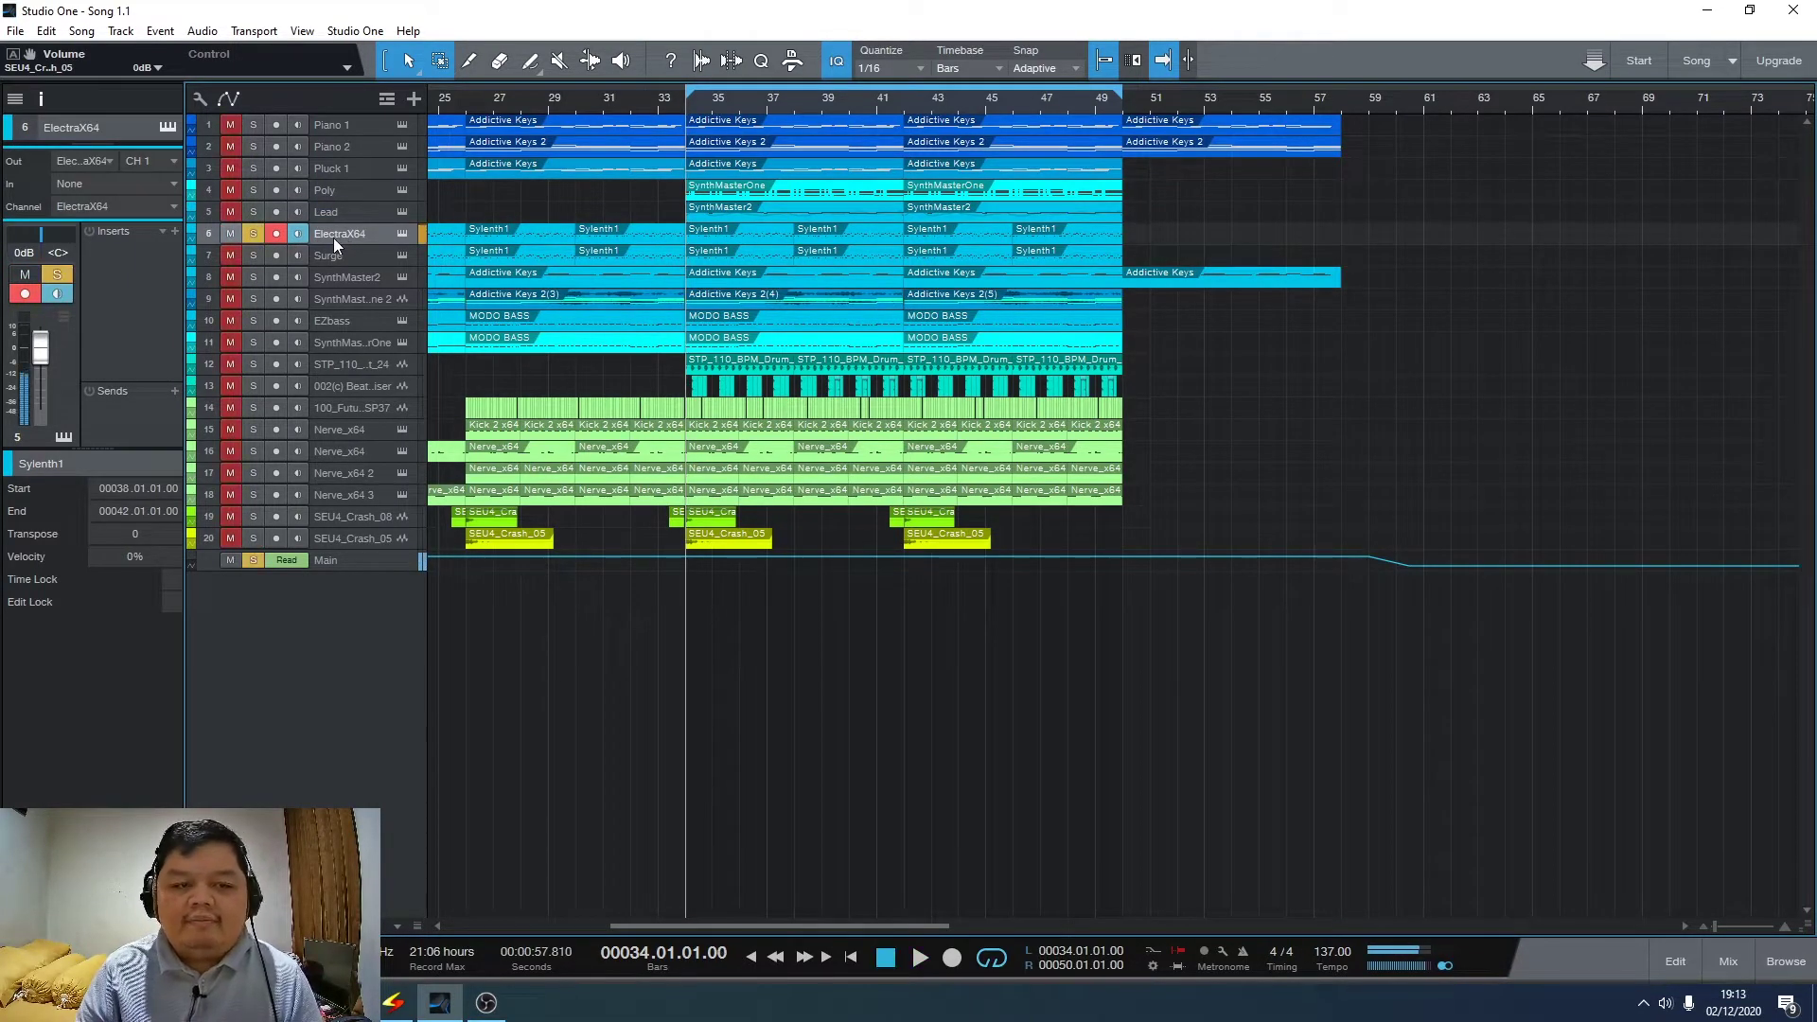
{"action": "double_click", "coordinate": [331, 236]}
{"action": "type", "text": "Arp 1"}
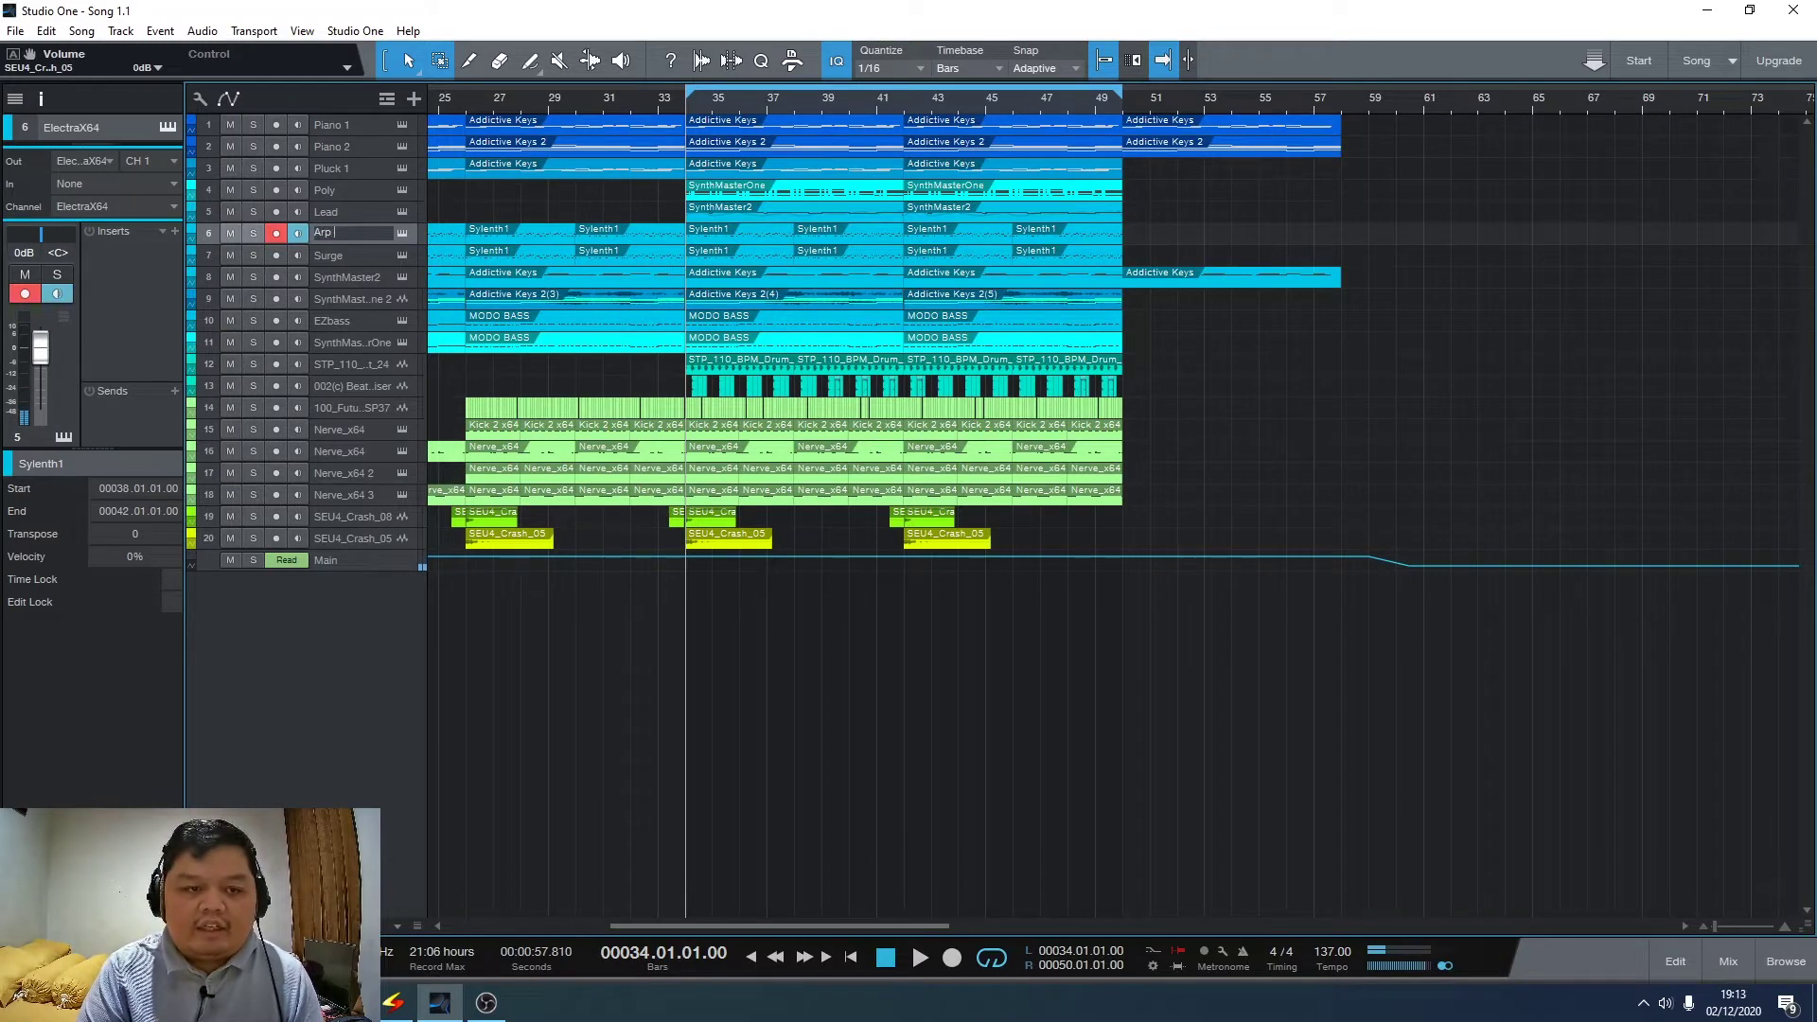
{"action": "key", "text": "Return"}
{"action": "double_click", "coordinate": [331, 256]}
{"action": "type", "text": "Arp 2"}
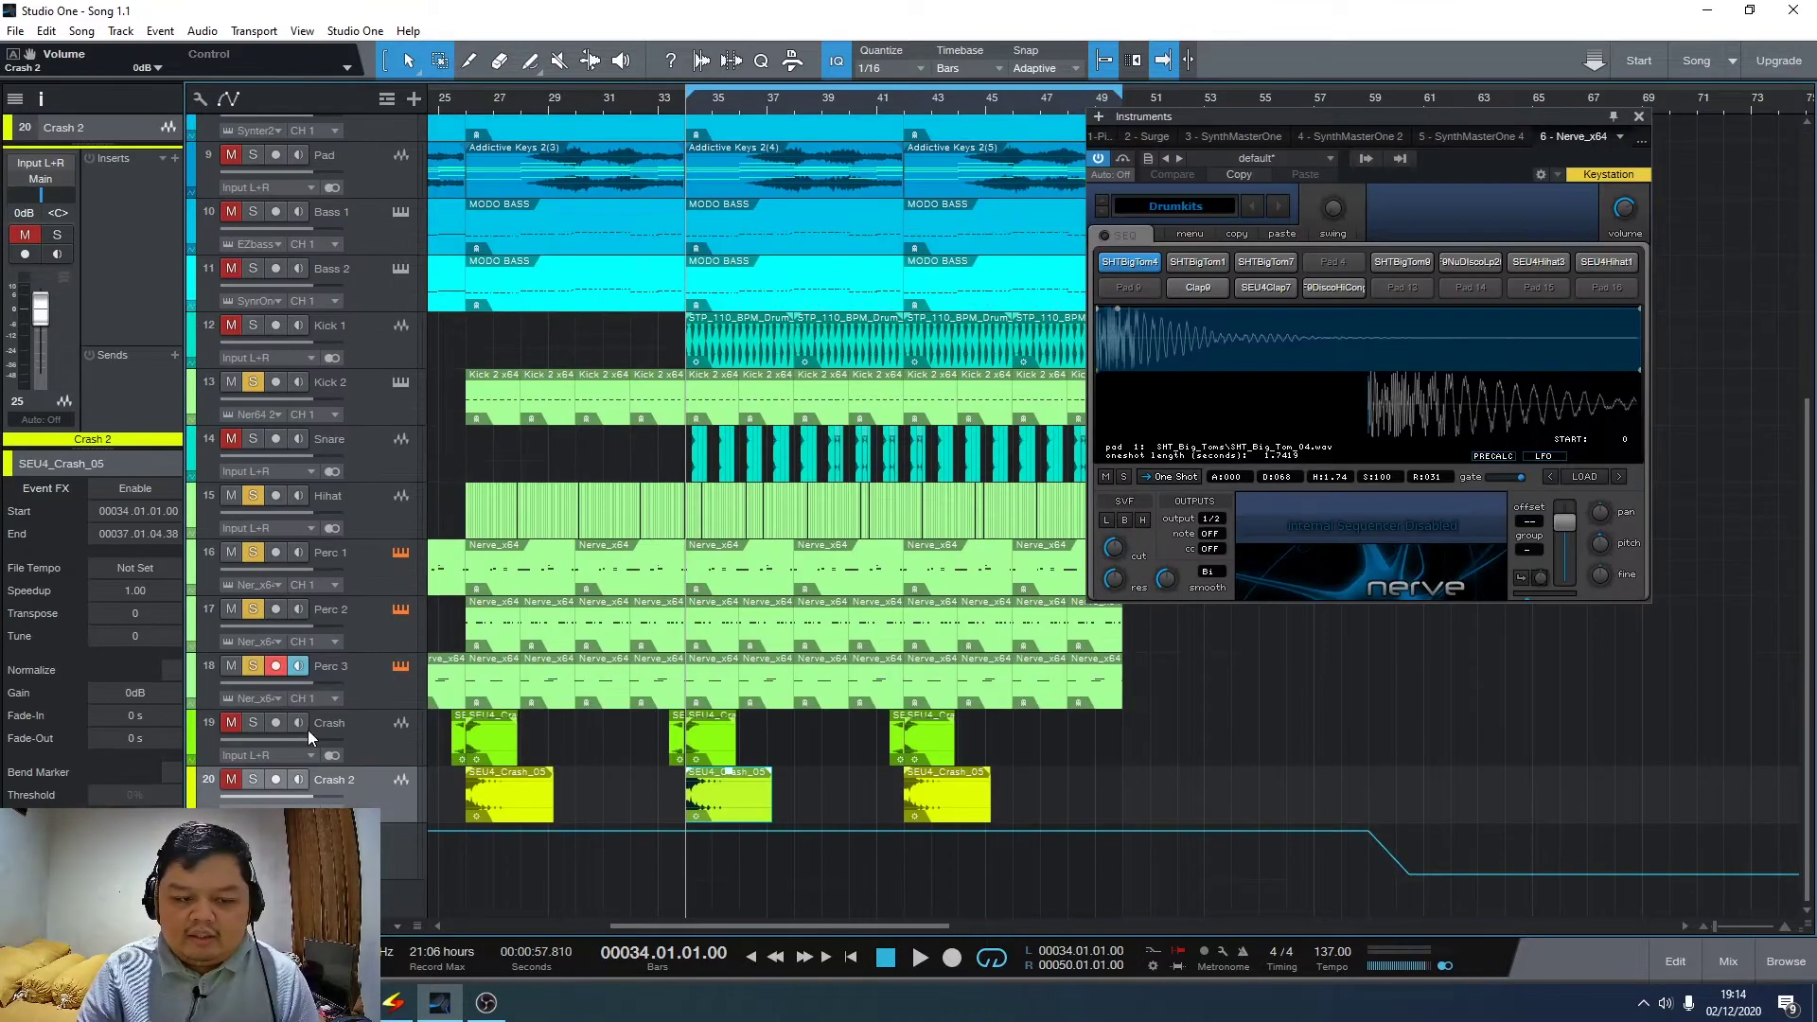
- Turn off solo on the drum and percussion tracks from Kick 2 to Perc 3
{"action": "left_click", "coordinate": [259, 719]}
{"action": "scroll", "coordinate": [661, 357], "scroll_direction": "down", "scroll_amount": 5}
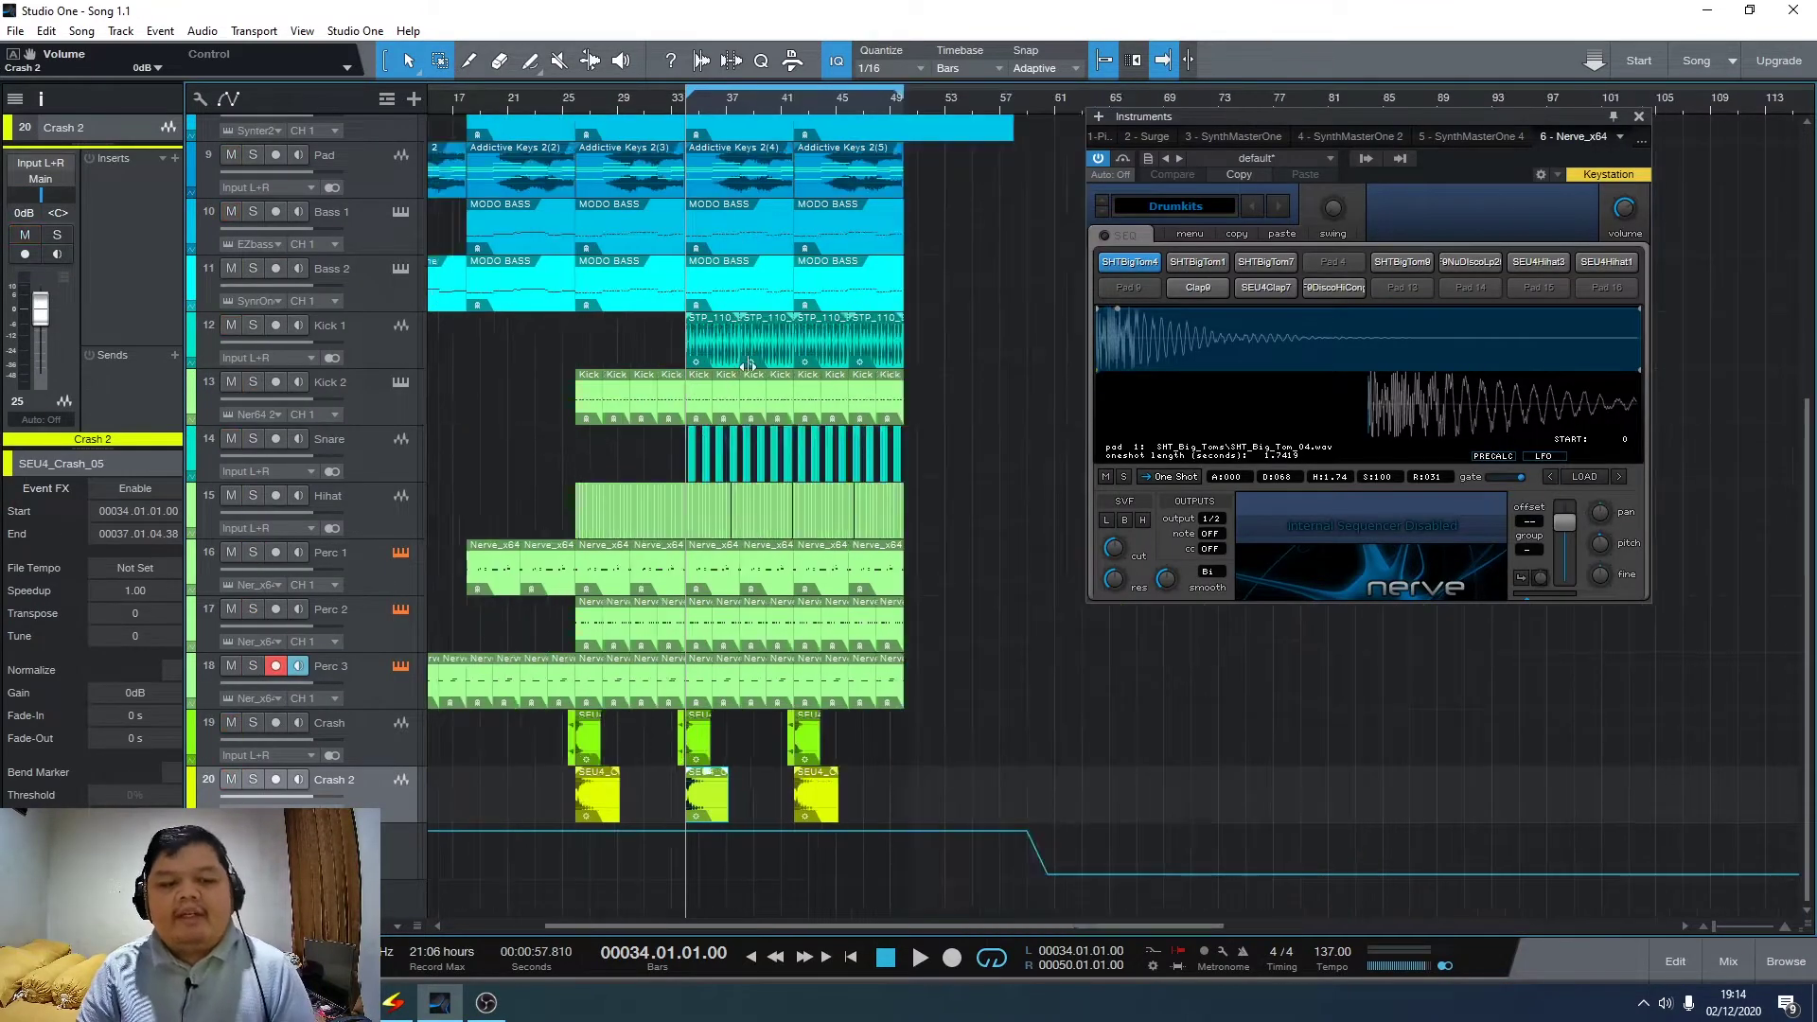
- Look over the whole arrangement and all the mixer channels, closing the instrument window and hiding the mixer again
{"action": "scroll", "coordinate": [661, 356], "scroll_direction": "down", "scroll_amount": 4}
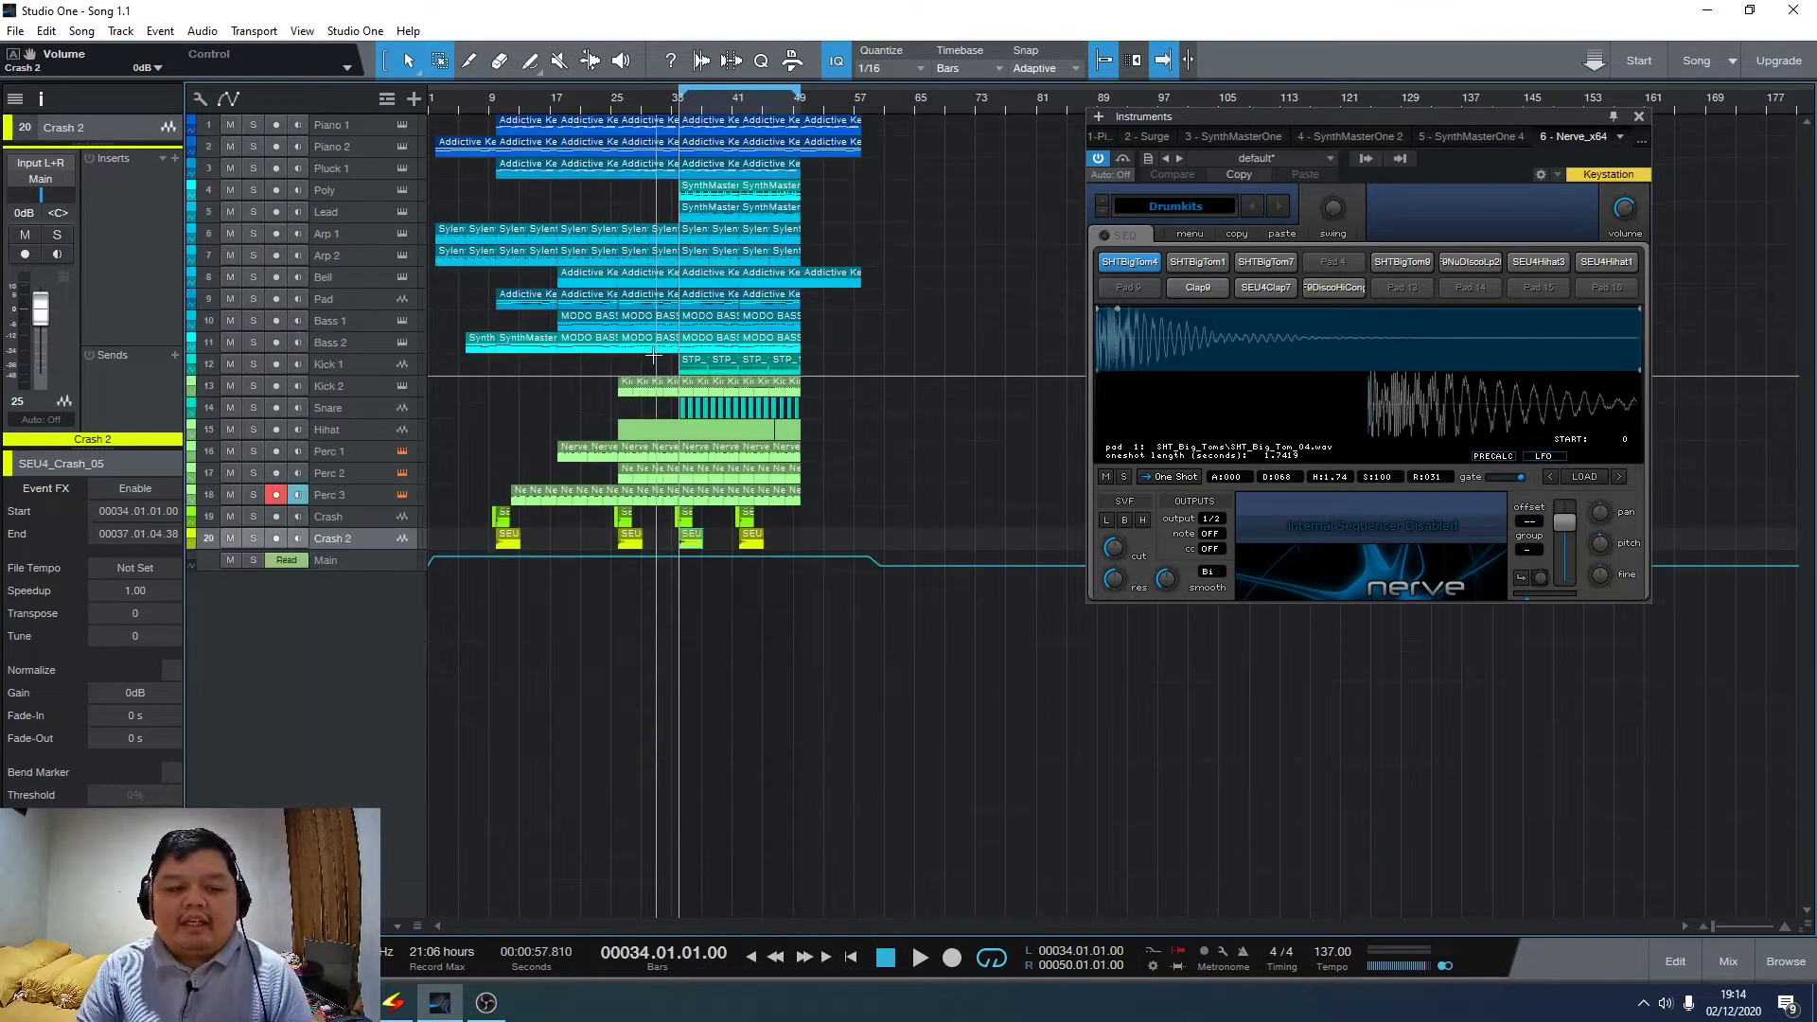
{"action": "key", "text": "F3"}
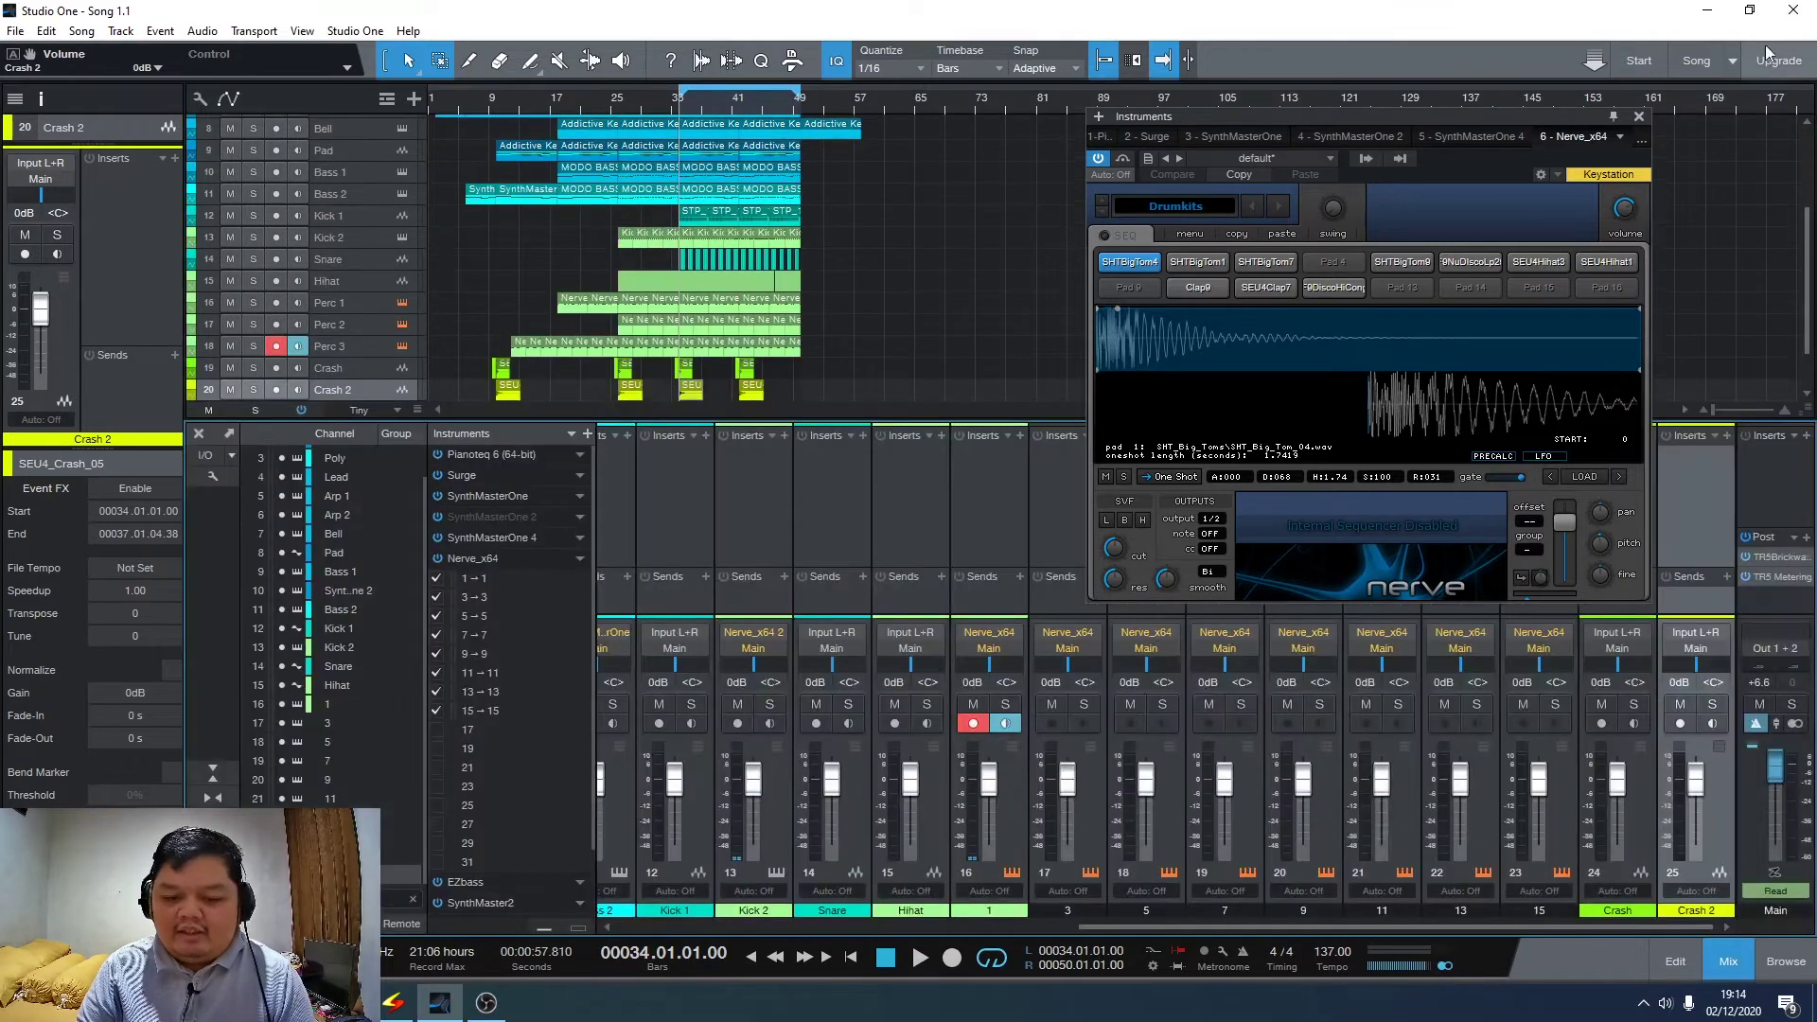
{"action": "left_click", "coordinate": [1640, 115]}
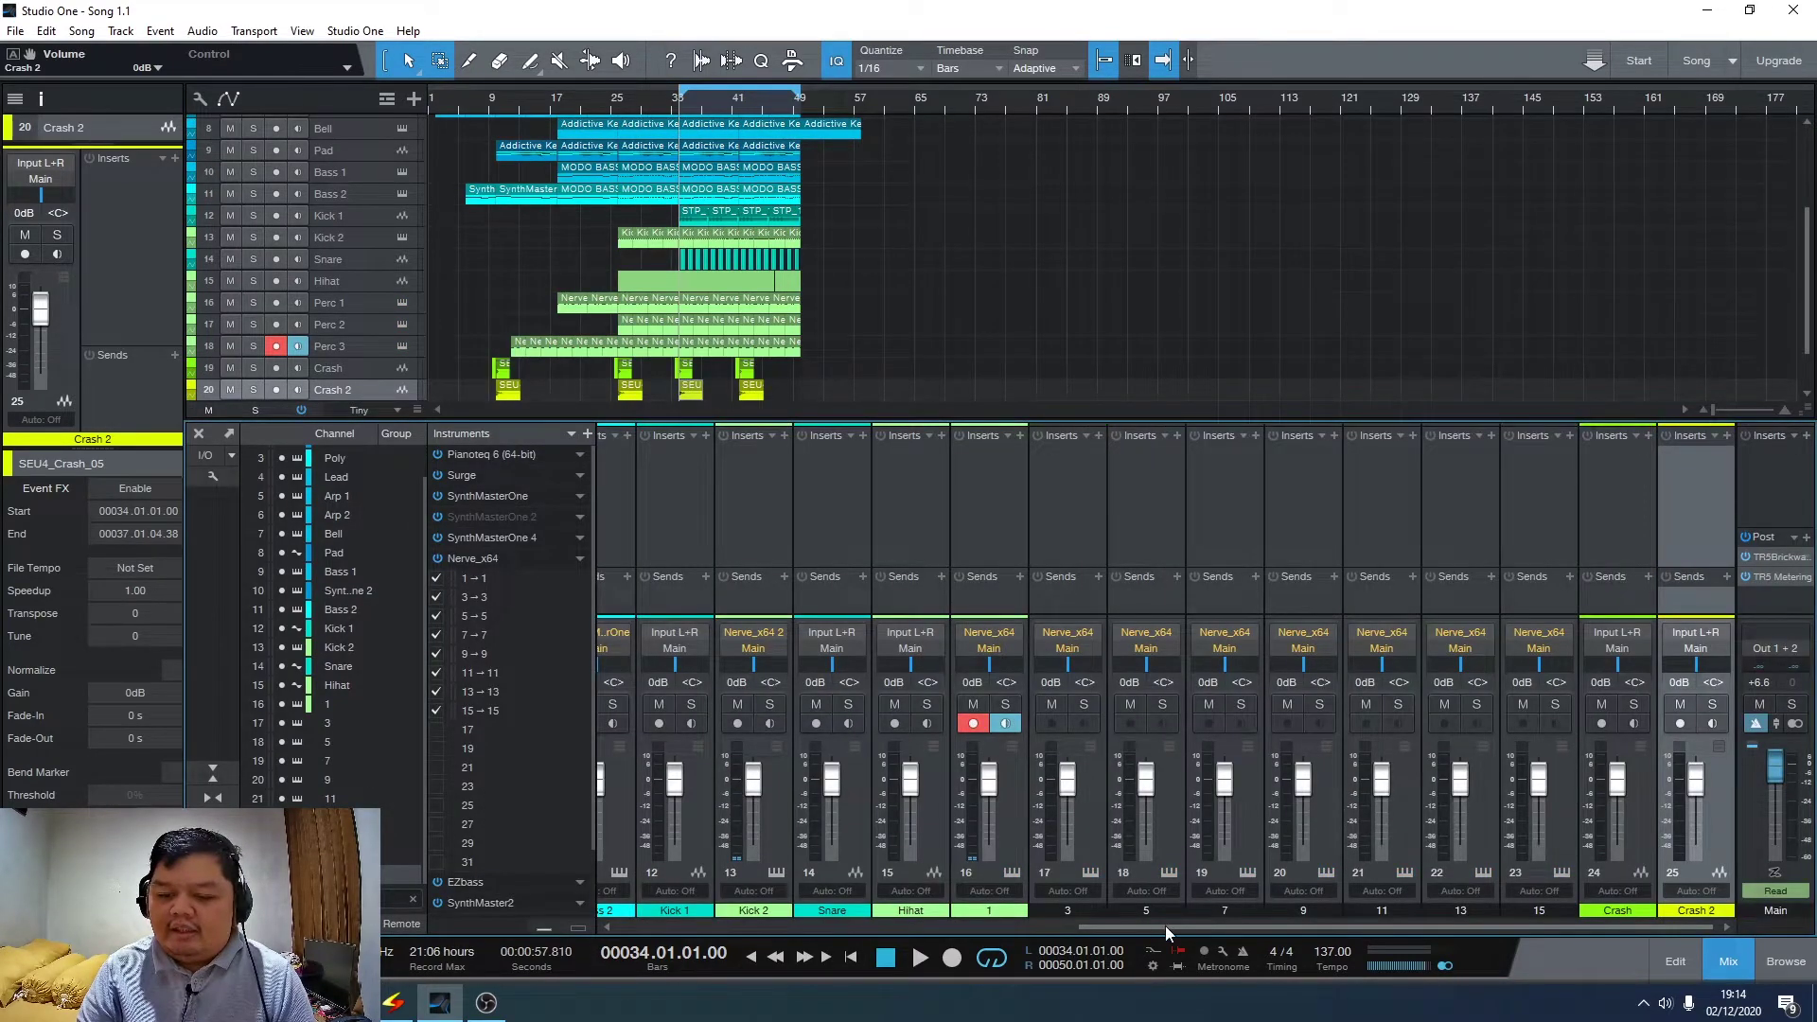
{"action": "left_click_drag", "start_coordinate": [1167, 926], "coordinate": [691, 937]}
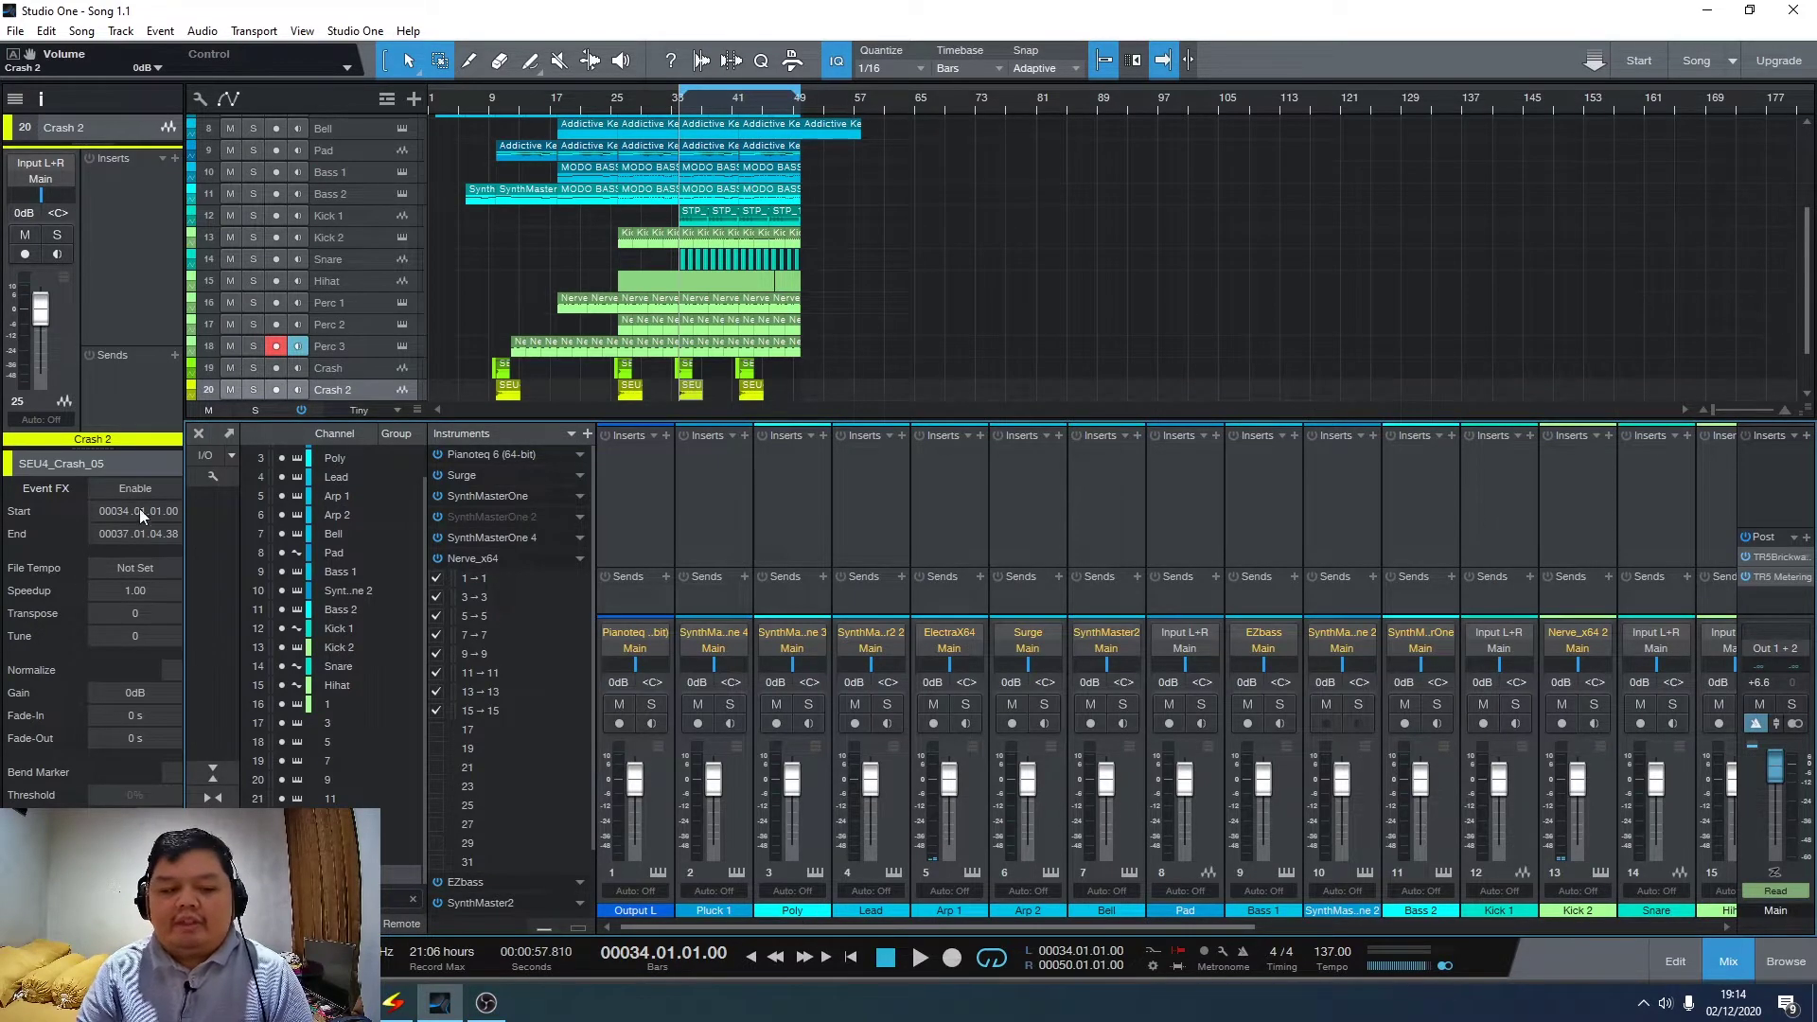
{"action": "left_click", "coordinate": [195, 439]}
{"action": "scroll", "coordinate": [606, 402], "scroll_direction": "up", "scroll_amount": 3}
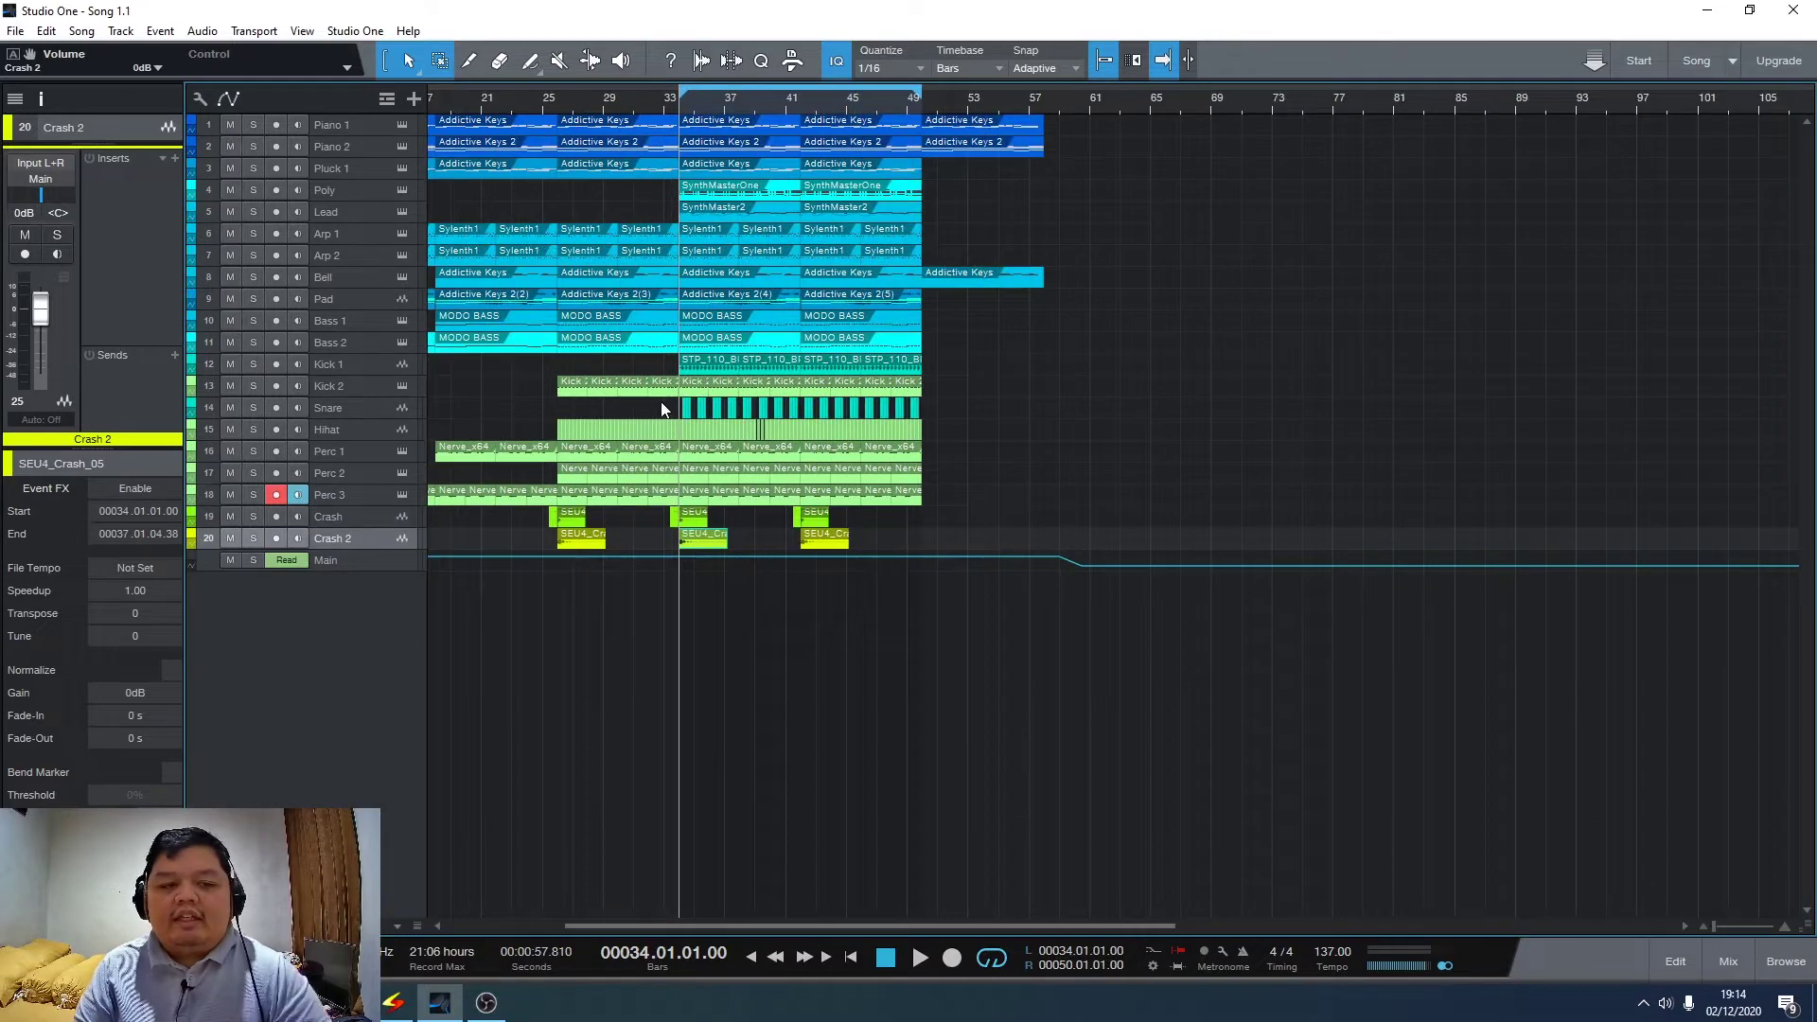
{"action": "scroll", "coordinate": [660, 402], "scroll_direction": "left", "scroll_amount": 1}
{"action": "scroll", "coordinate": [660, 401], "scroll_direction": "down", "scroll_amount": 1}
{"action": "scroll", "coordinate": [661, 401], "scroll_direction": "up", "scroll_amount": 1}
{"action": "scroll", "coordinate": [653, 400], "scroll_direction": "left", "scroll_amount": 2}
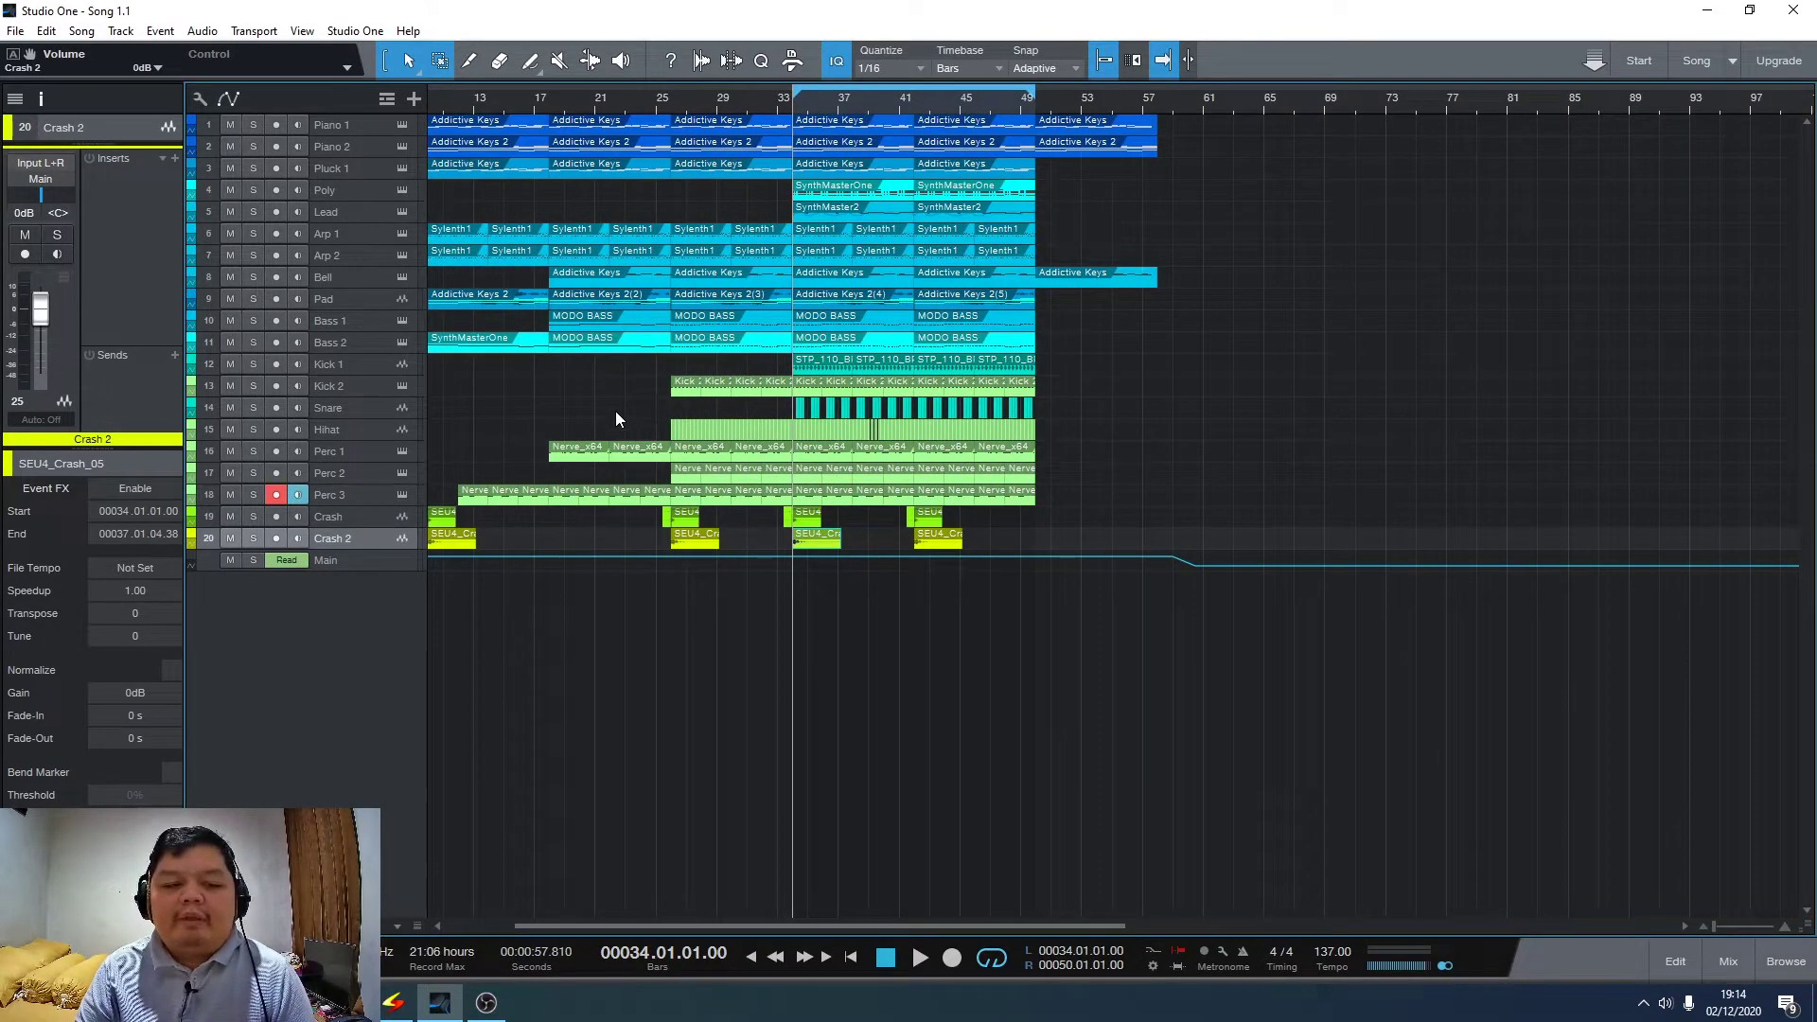
- Open the Nerve_x64 instrument of the Perc 1 track and audition its SMTBigTom pads
{"action": "left_click", "coordinate": [350, 371]}
{"action": "left_click", "coordinate": [343, 388]}
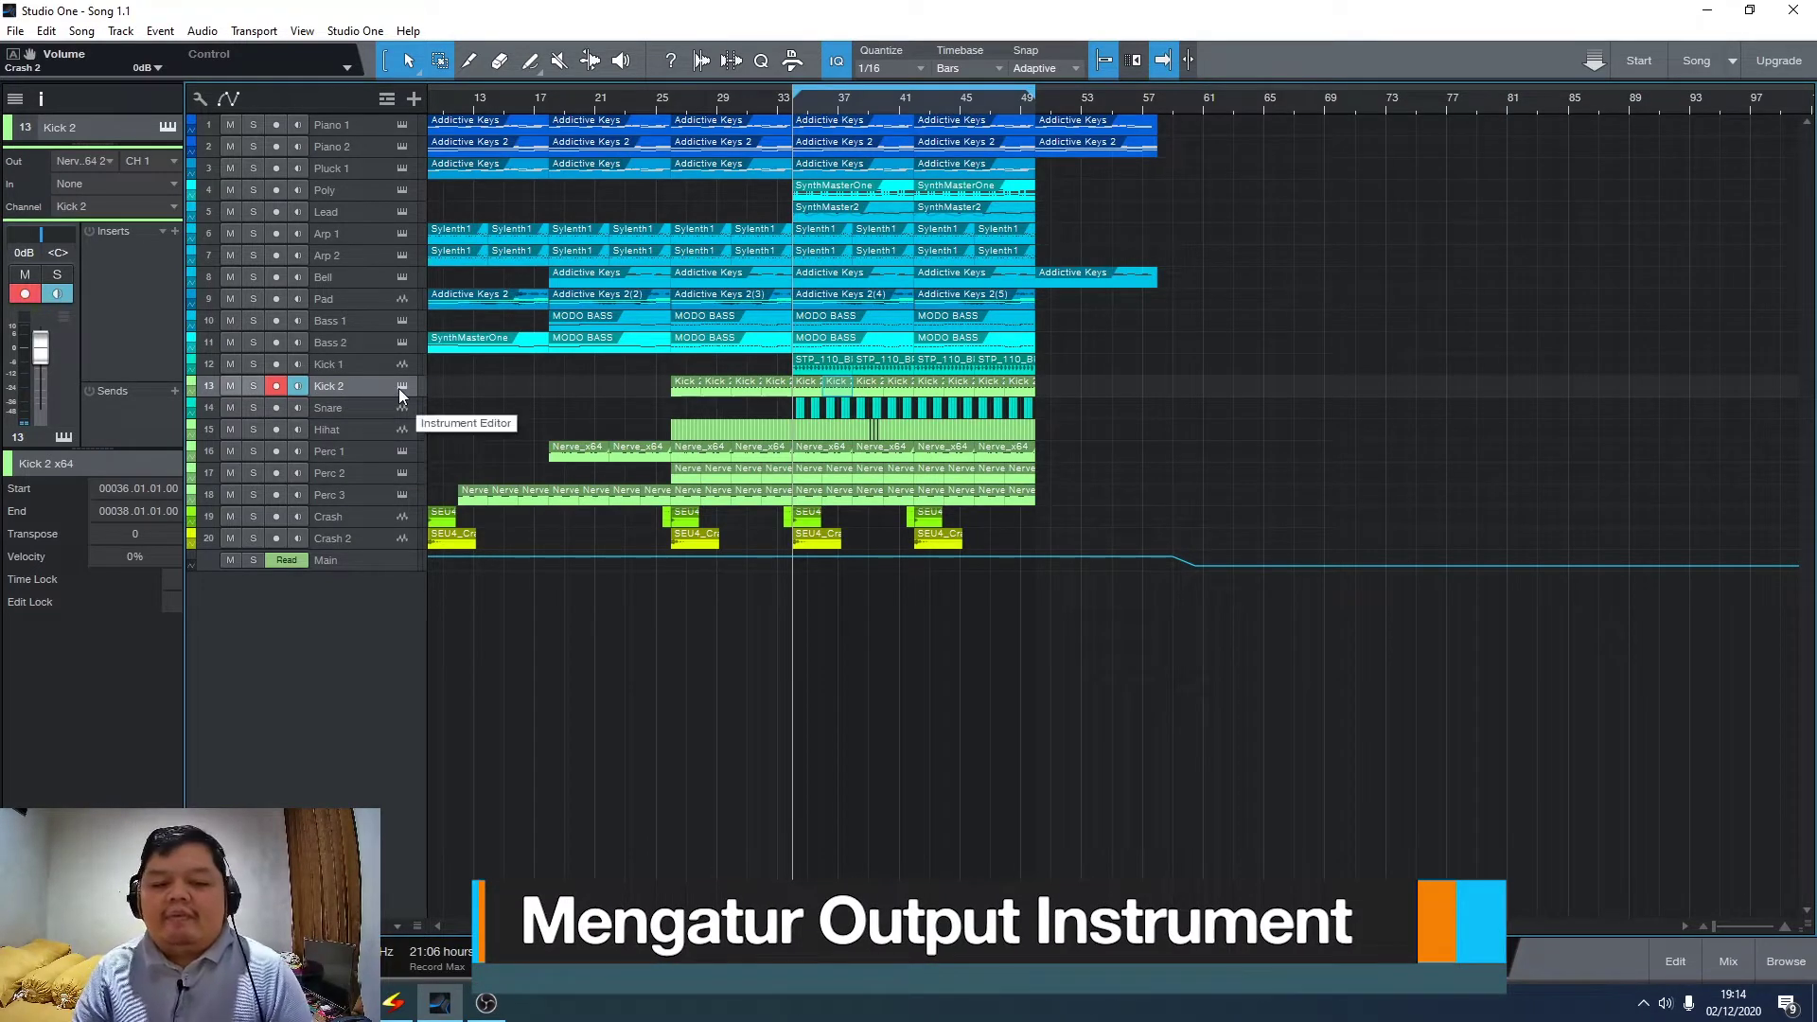
{"action": "left_click", "coordinate": [402, 452]}
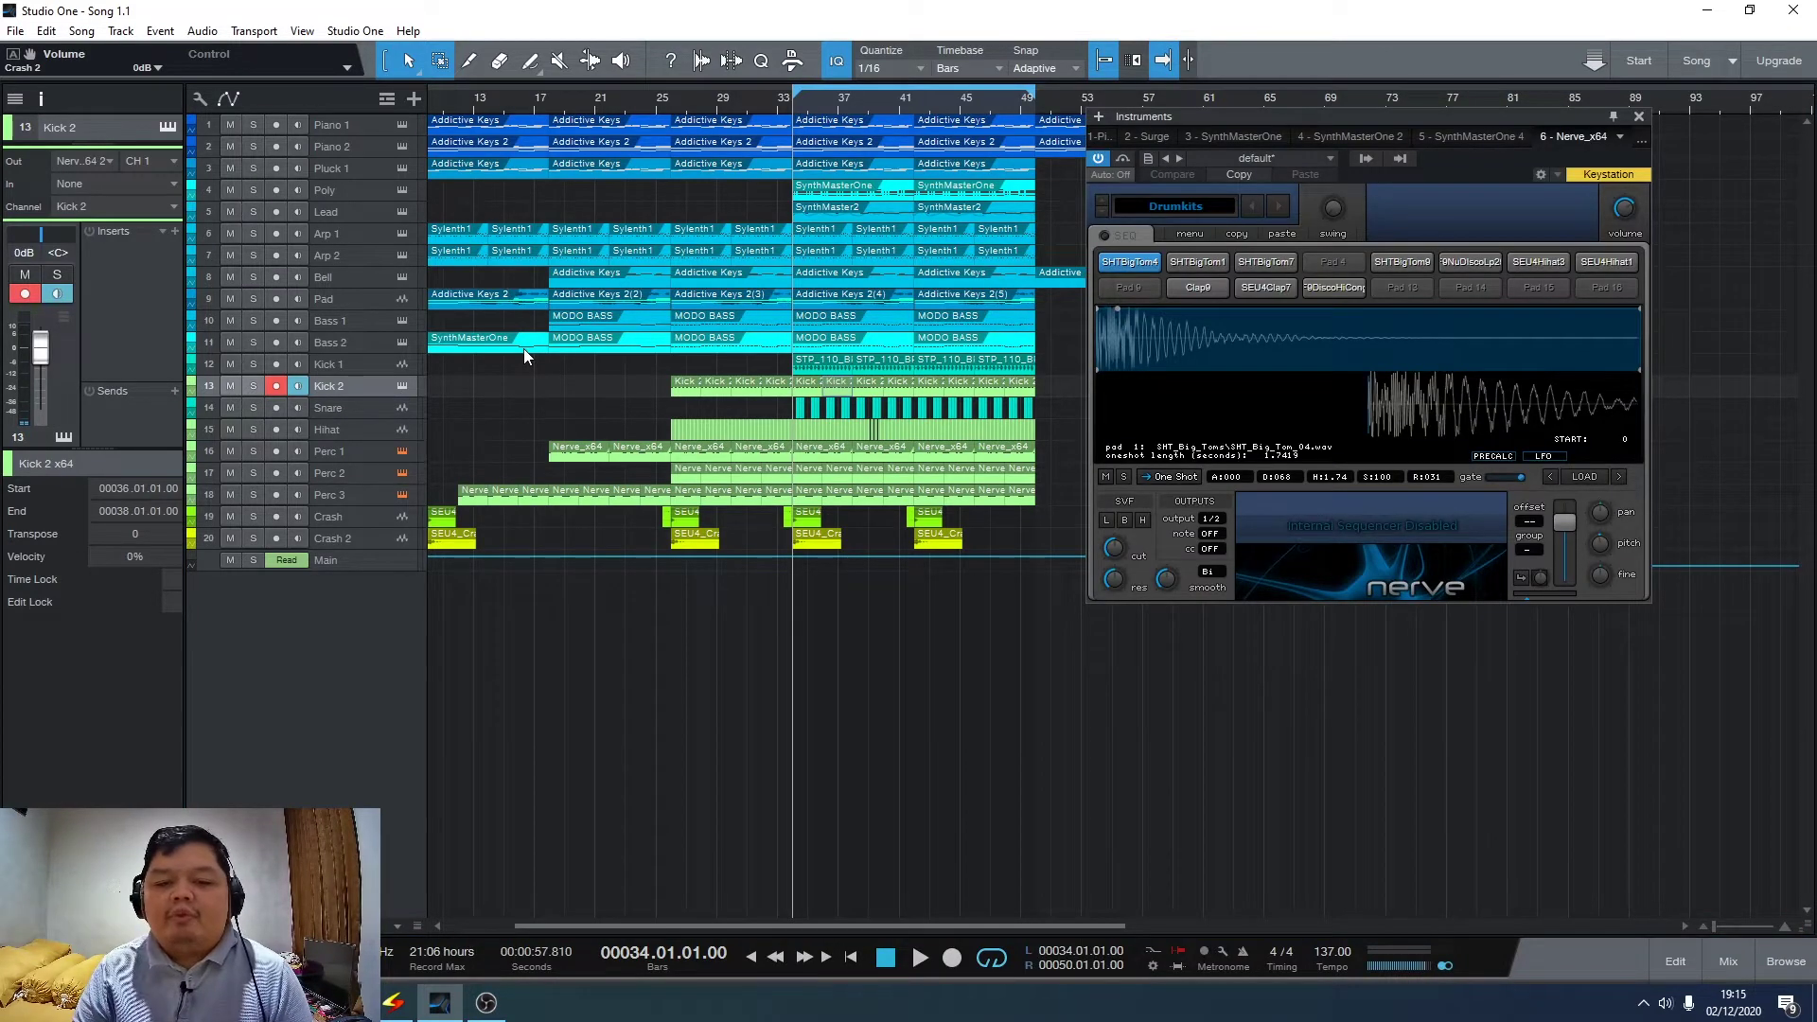
{"action": "left_click", "coordinate": [1204, 263]}
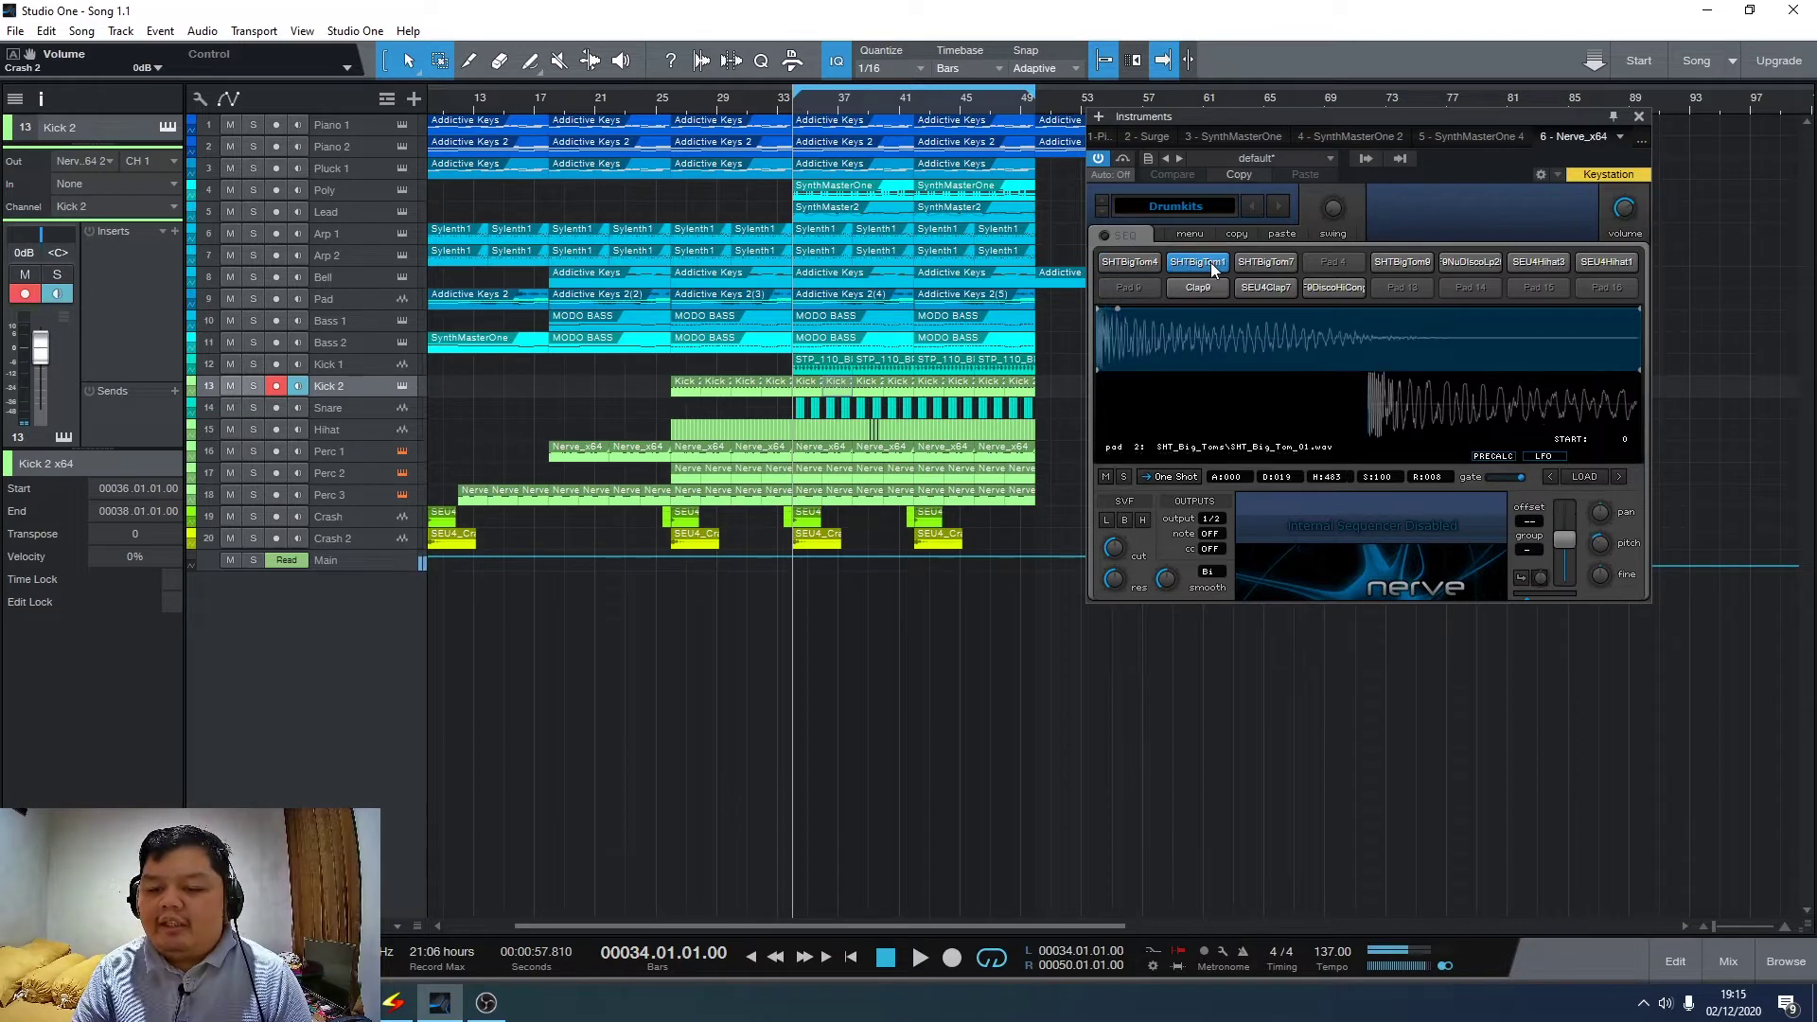
{"action": "left_click", "coordinate": [1280, 265]}
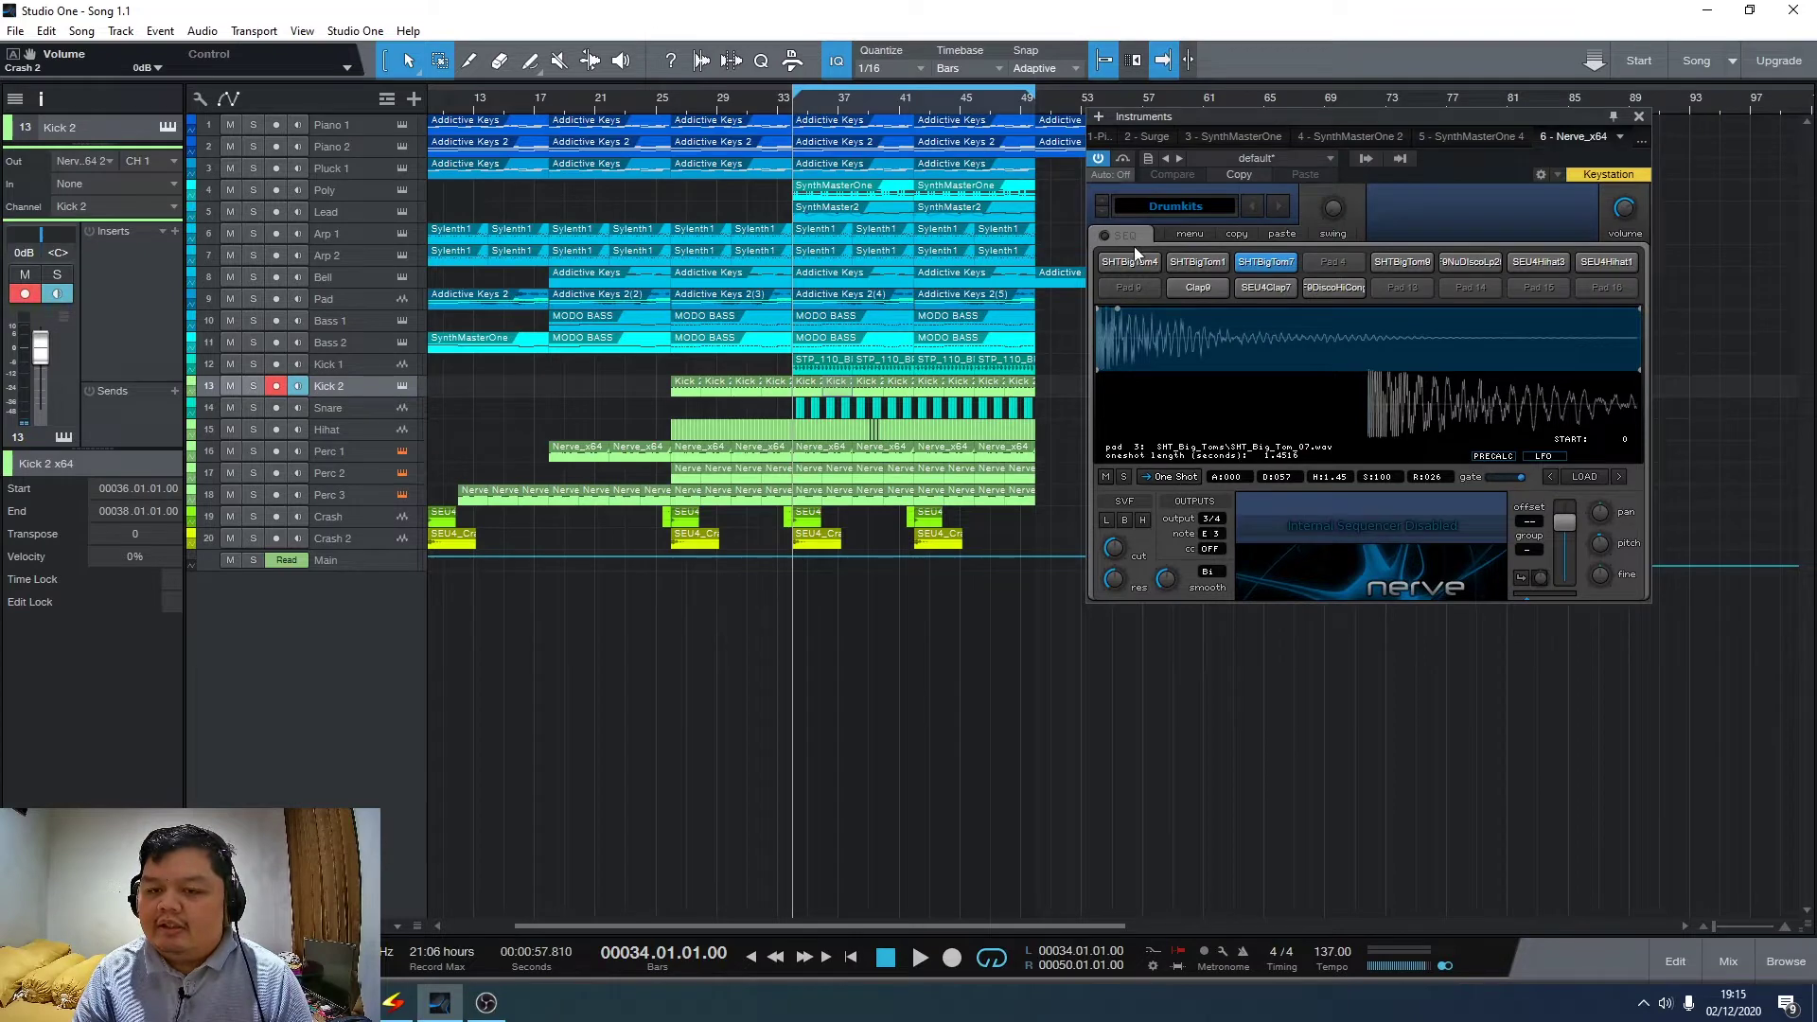
{"action": "left_click", "coordinate": [1113, 265]}
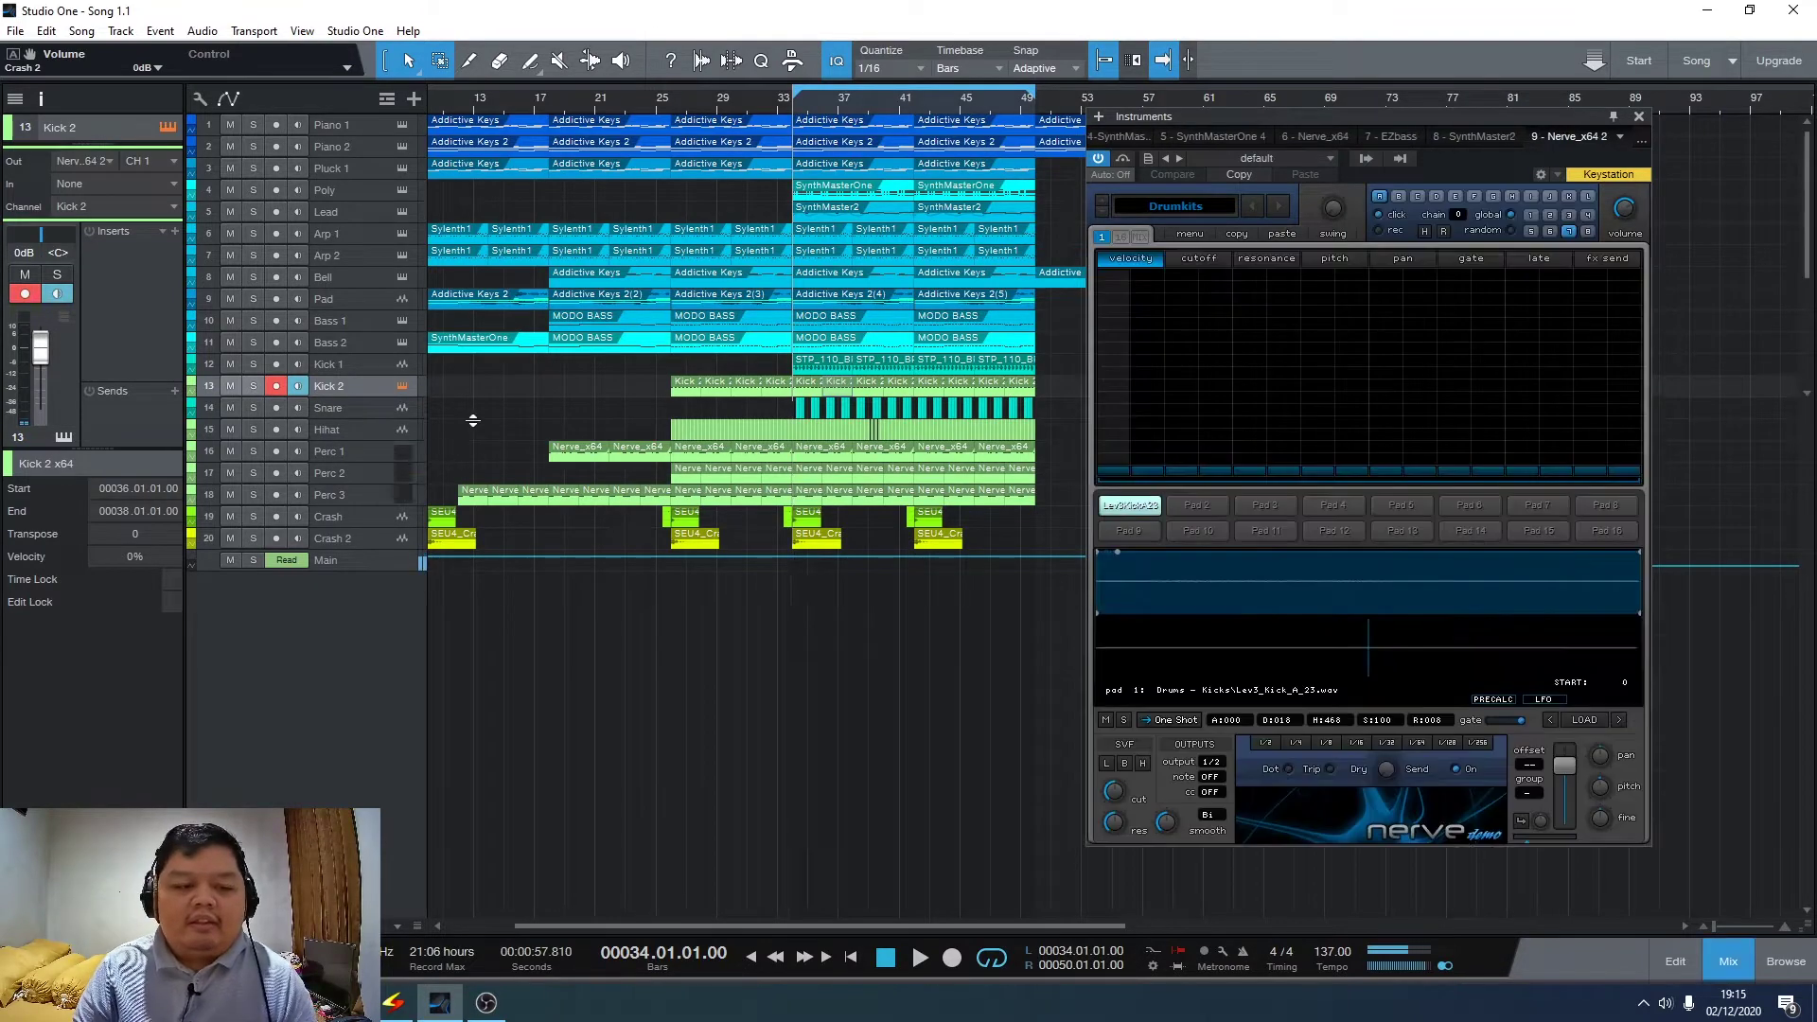
- Show the mixer and open the Nerve_x64 editor from its instrument list
{"action": "key", "text": "F3"}
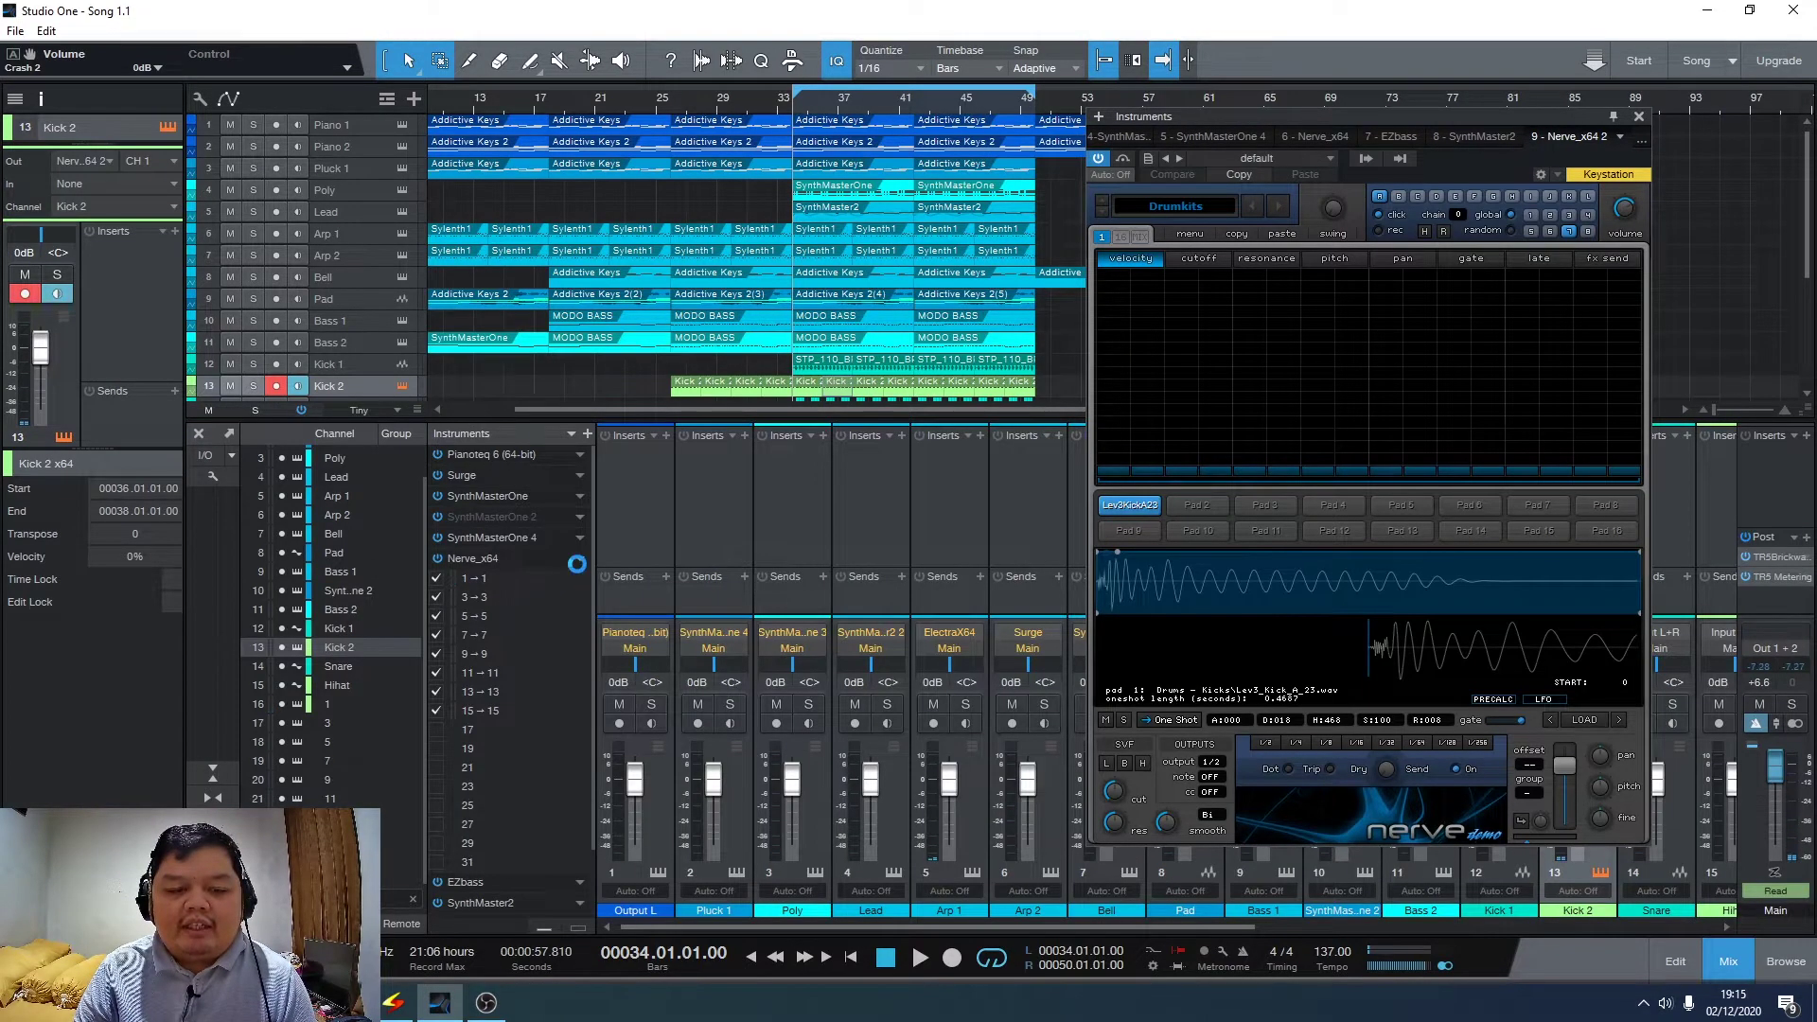
{"action": "left_click", "coordinate": [580, 559]}
{"action": "left_click", "coordinate": [513, 564]}
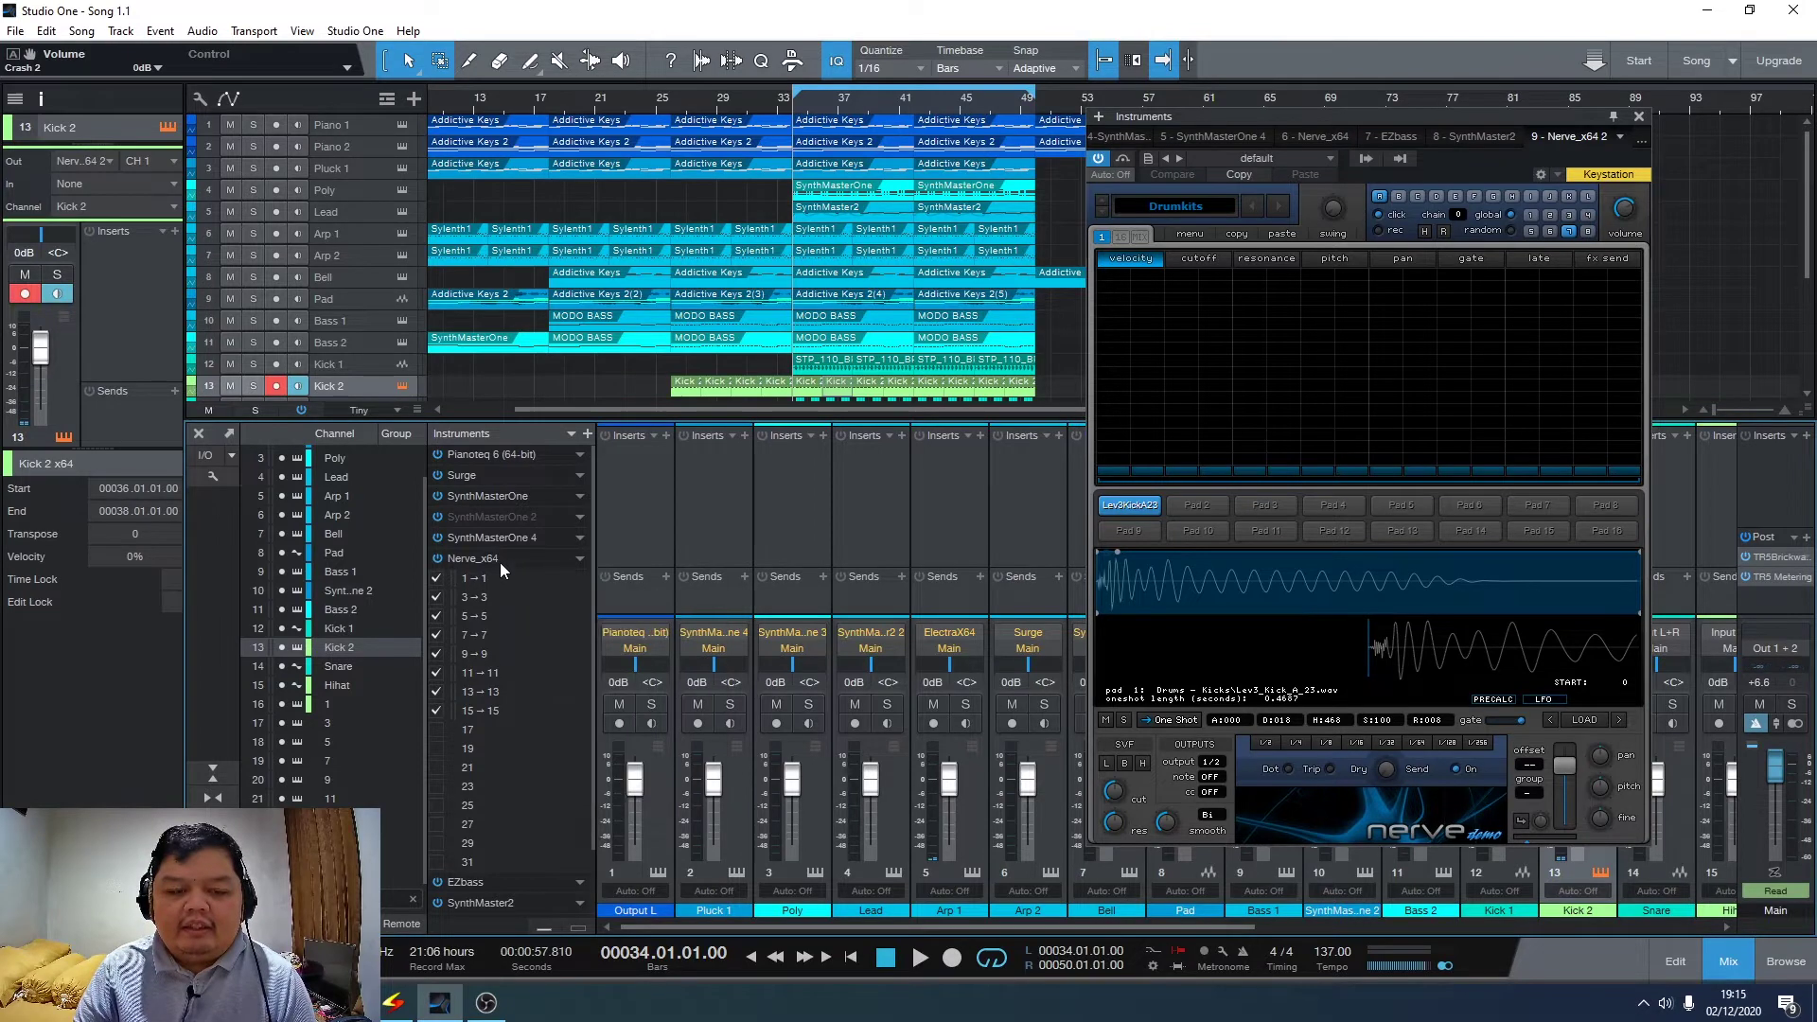
{"action": "left_click", "coordinate": [496, 563]}
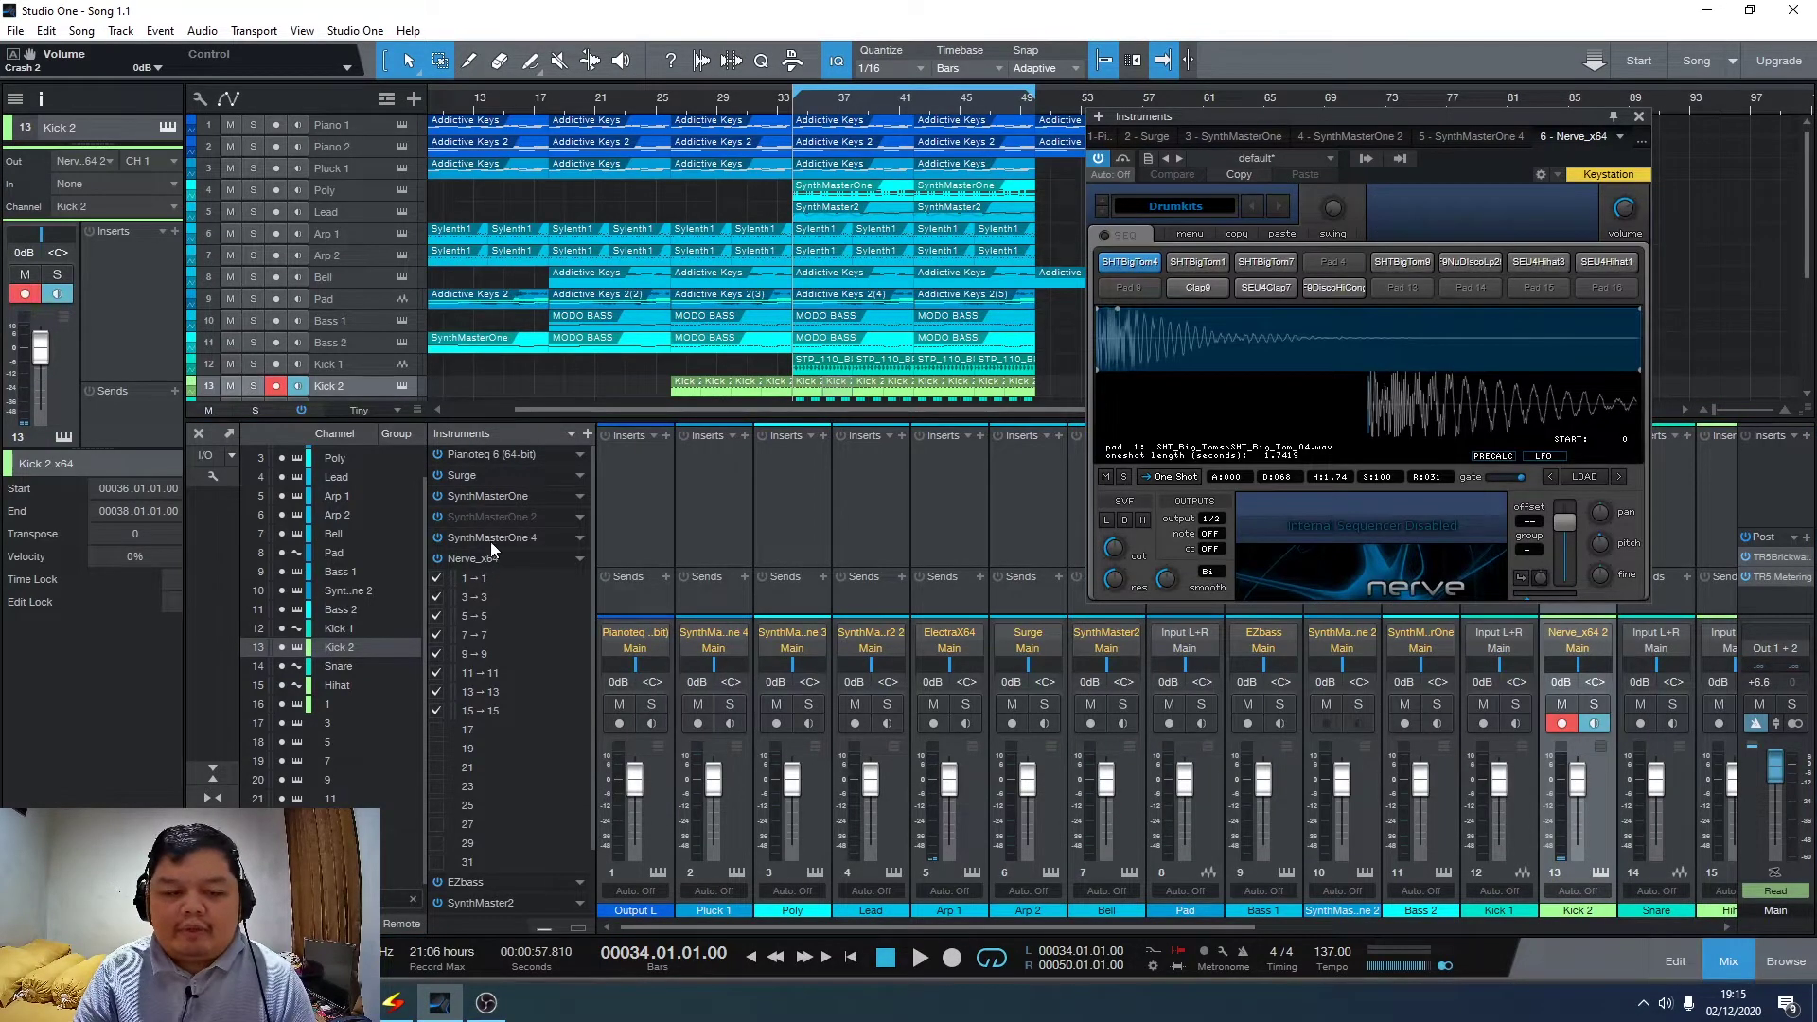
- Collapse the Nerve_x64 outputs in the mixer's instrument list and expand them again
{"action": "key", "text": "F3"}
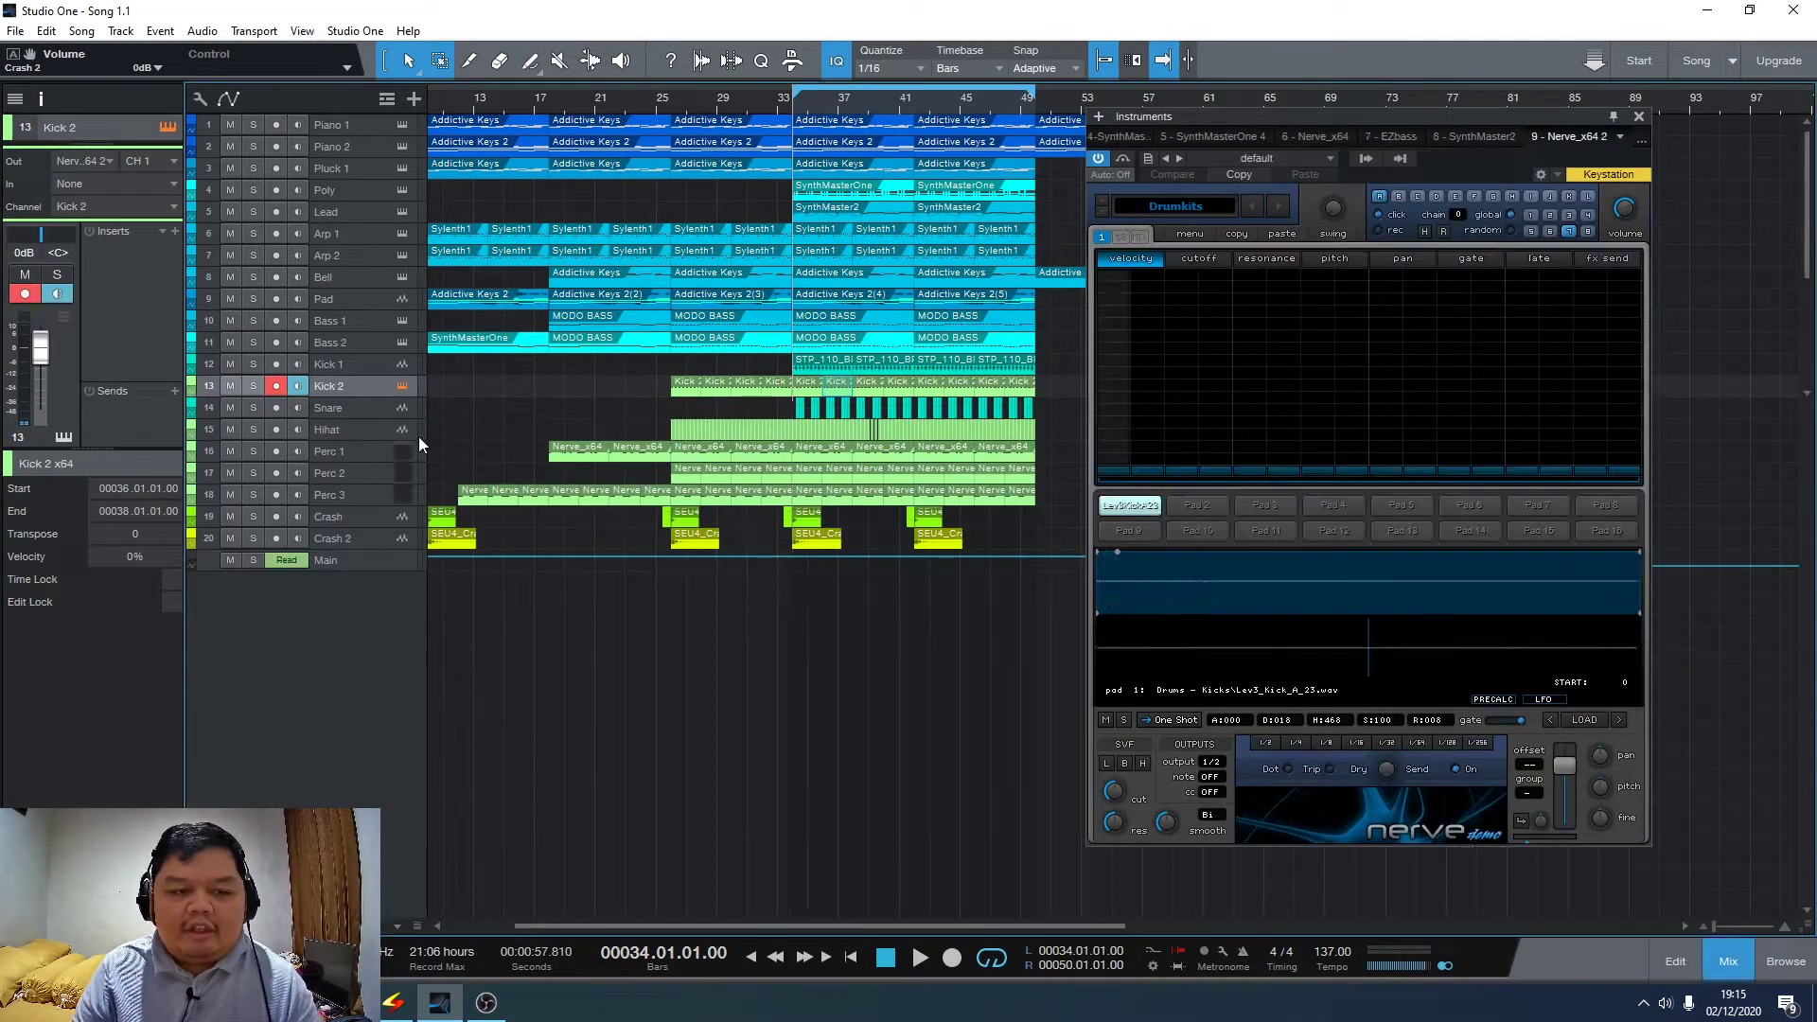
{"action": "key", "text": "F3"}
{"action": "left_click", "coordinate": [581, 562]}
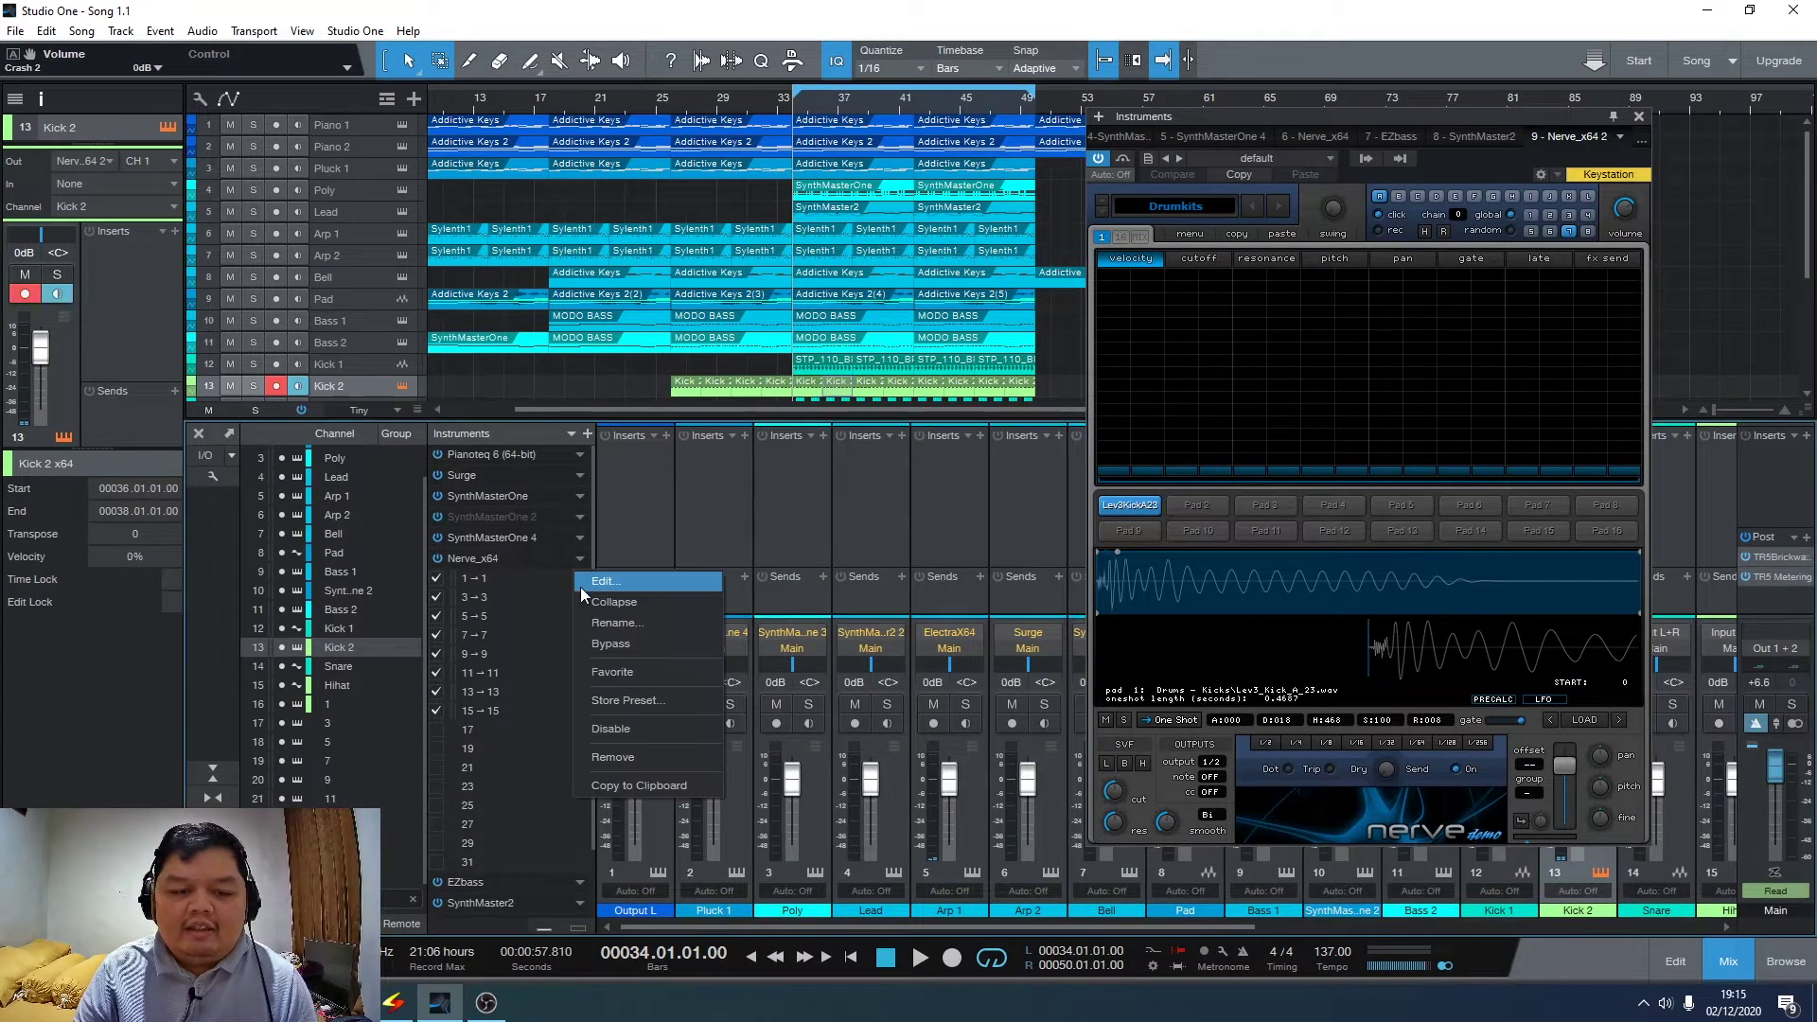
{"action": "left_click", "coordinate": [590, 597]}
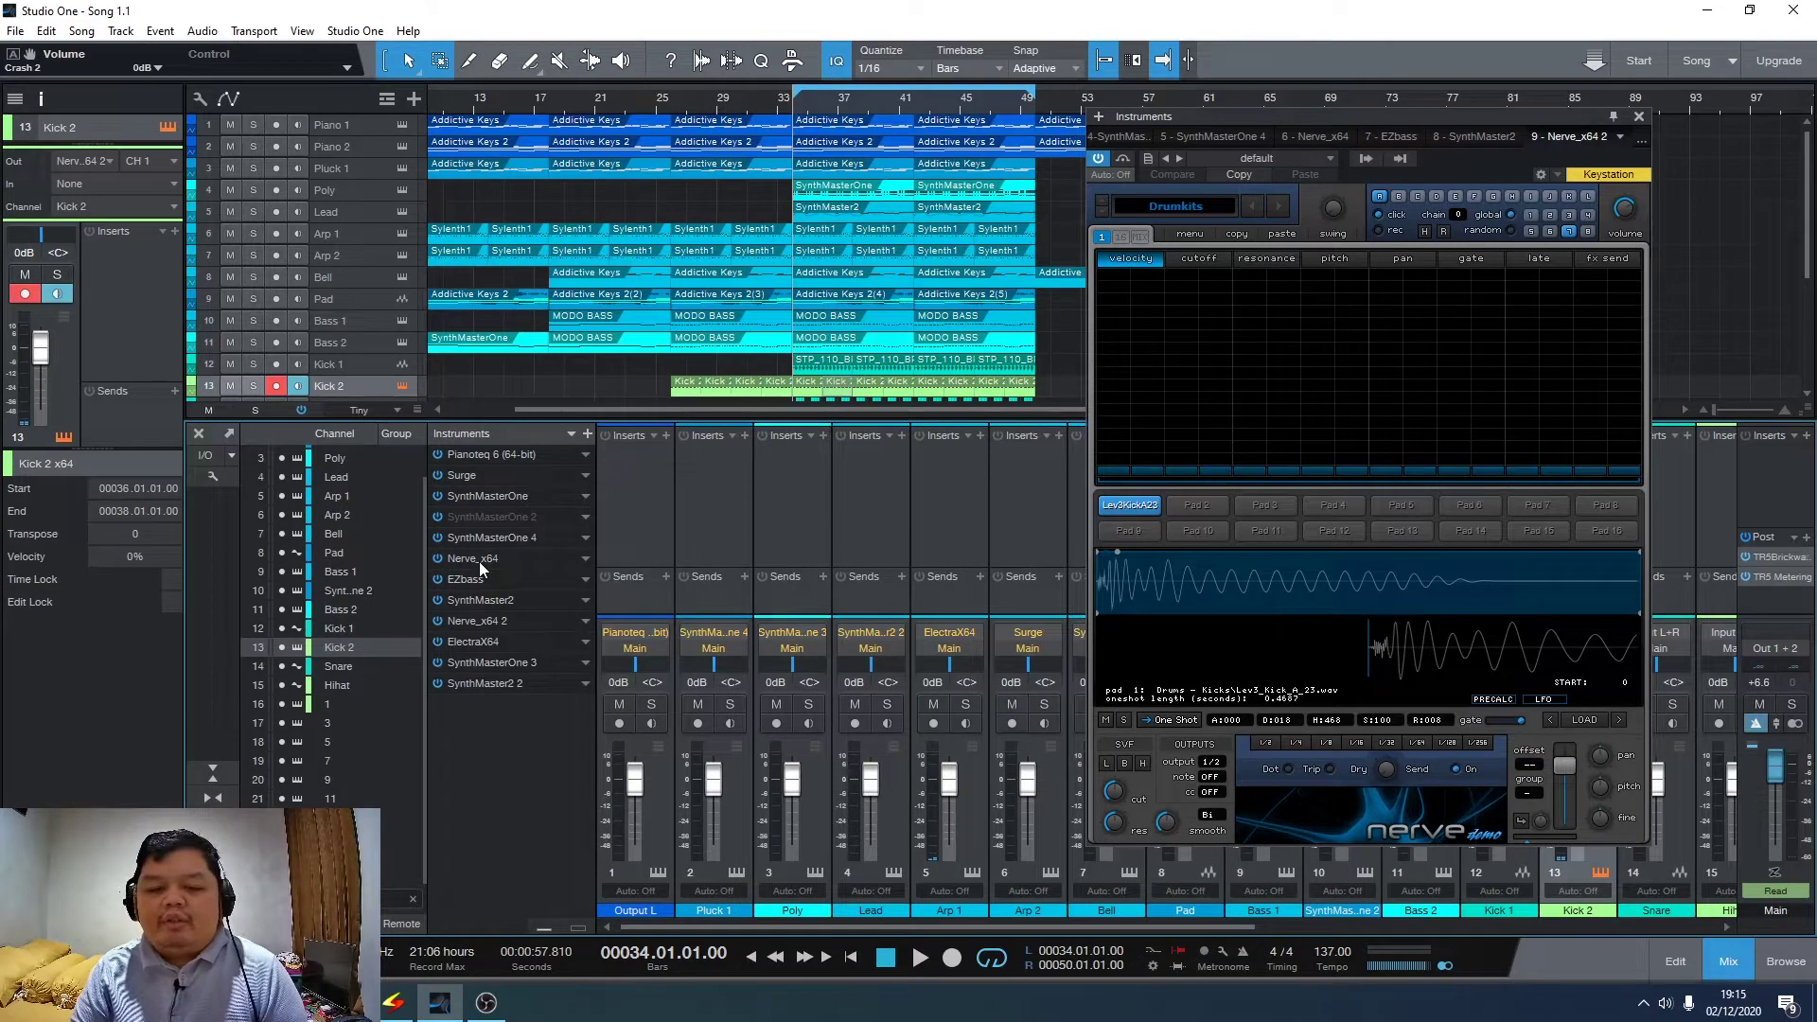
{"action": "left_click", "coordinate": [584, 562]}
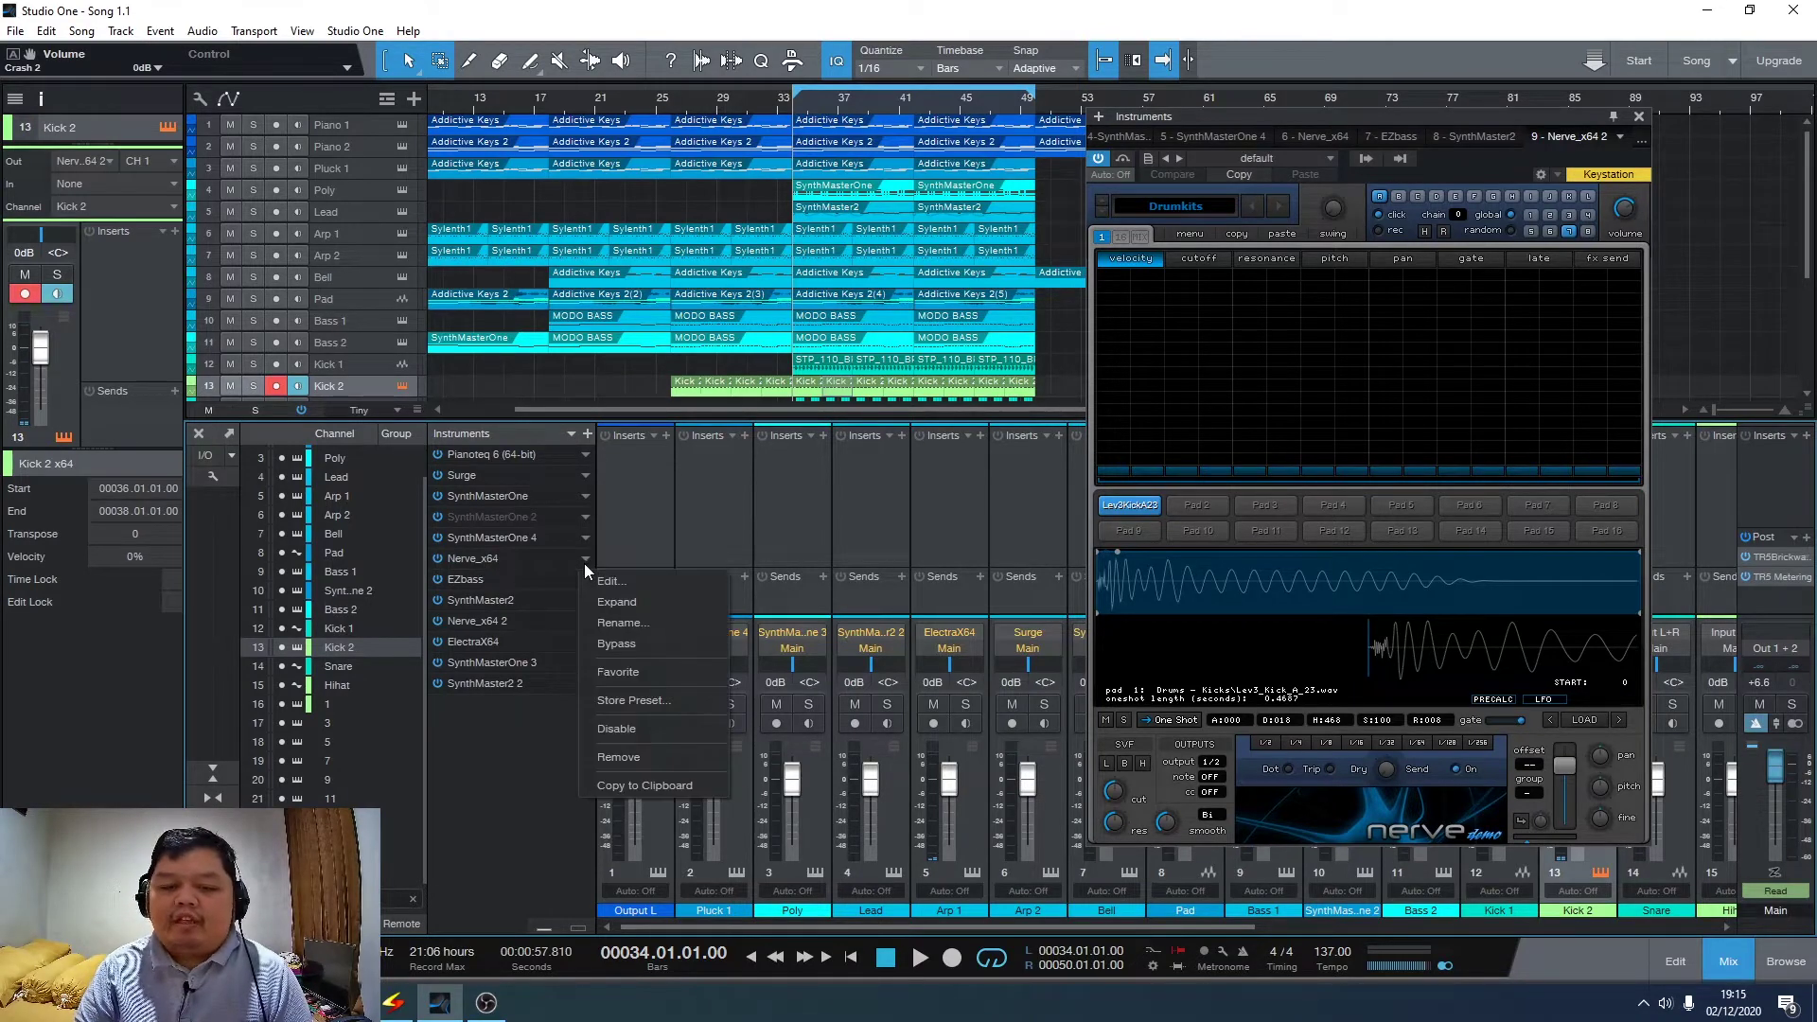
{"action": "left_click", "coordinate": [599, 604]}
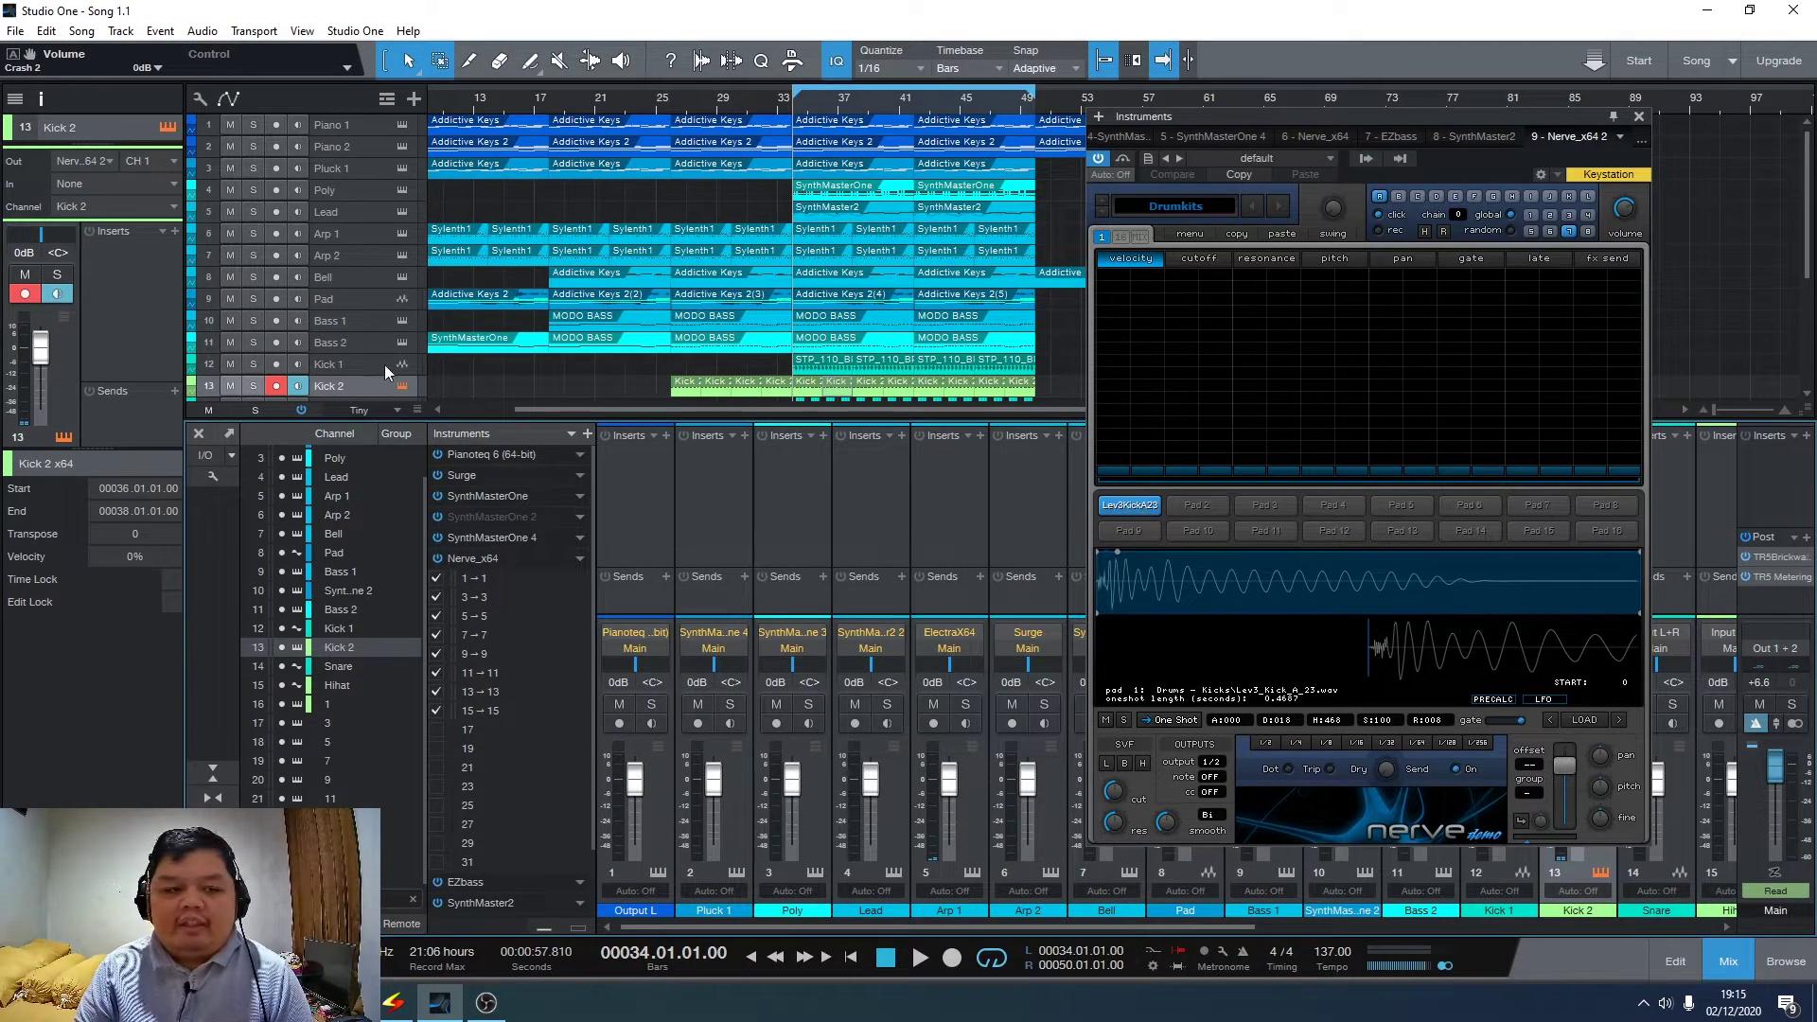
- Select the Perc 1 track and check the output assignments of Nerve_x64's SMTBigTom7 and Disco Hi Crash pads
{"action": "scroll", "coordinate": [531, 343], "scroll_direction": "down", "scroll_amount": 1}
{"action": "scroll", "coordinate": [530, 342], "scroll_direction": "down", "scroll_amount": 2}
{"action": "scroll", "coordinate": [464, 350], "scroll_direction": "down", "scroll_amount": 2}
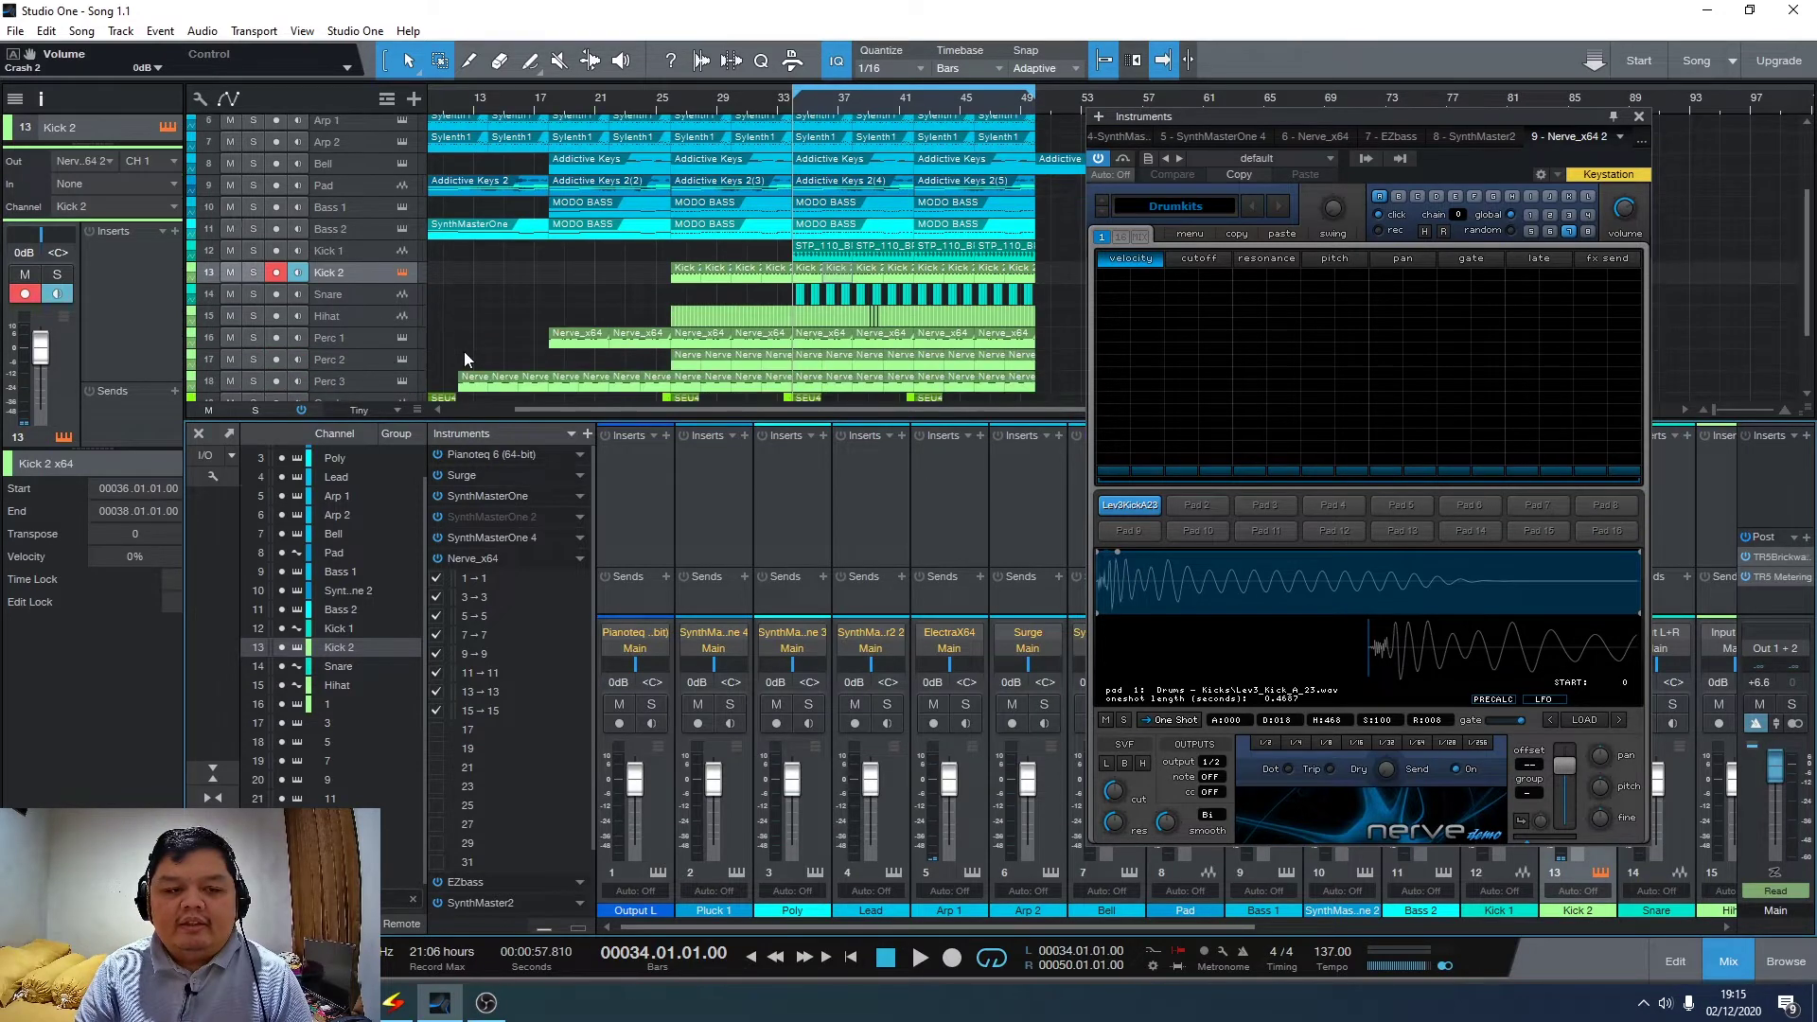
{"action": "left_click", "coordinate": [357, 341]}
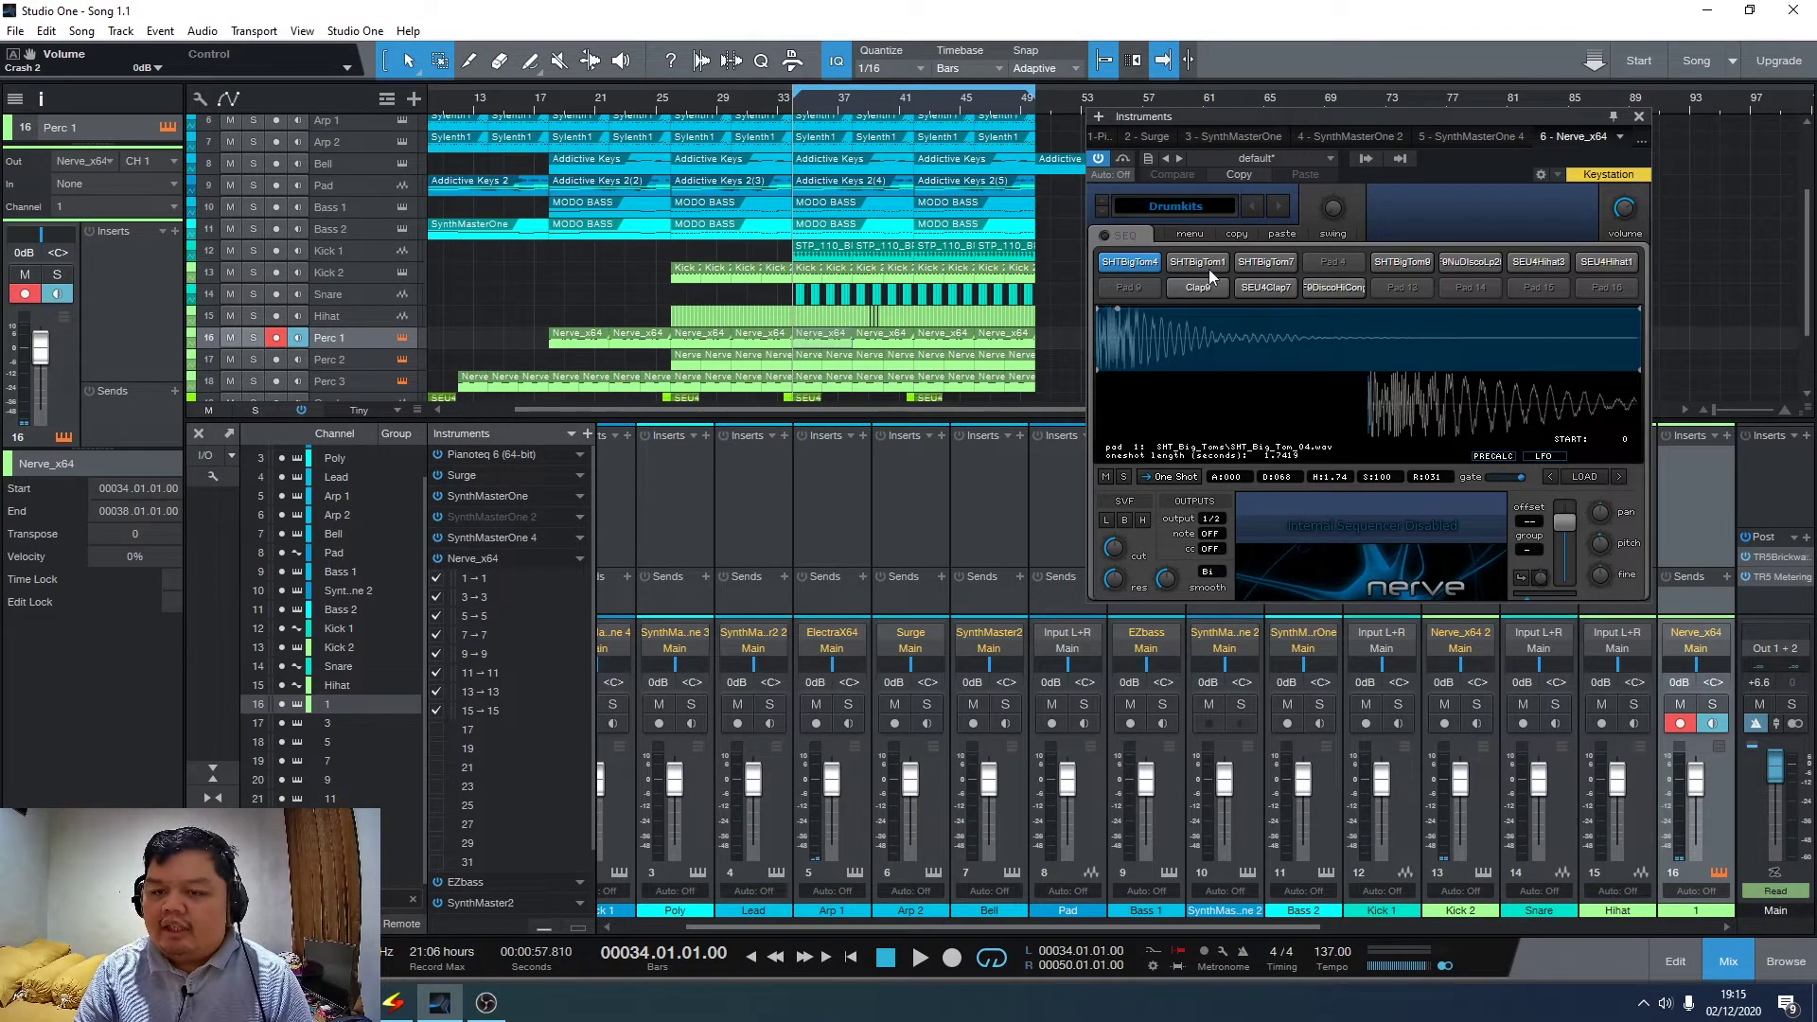
{"action": "left_click", "coordinate": [1268, 262]}
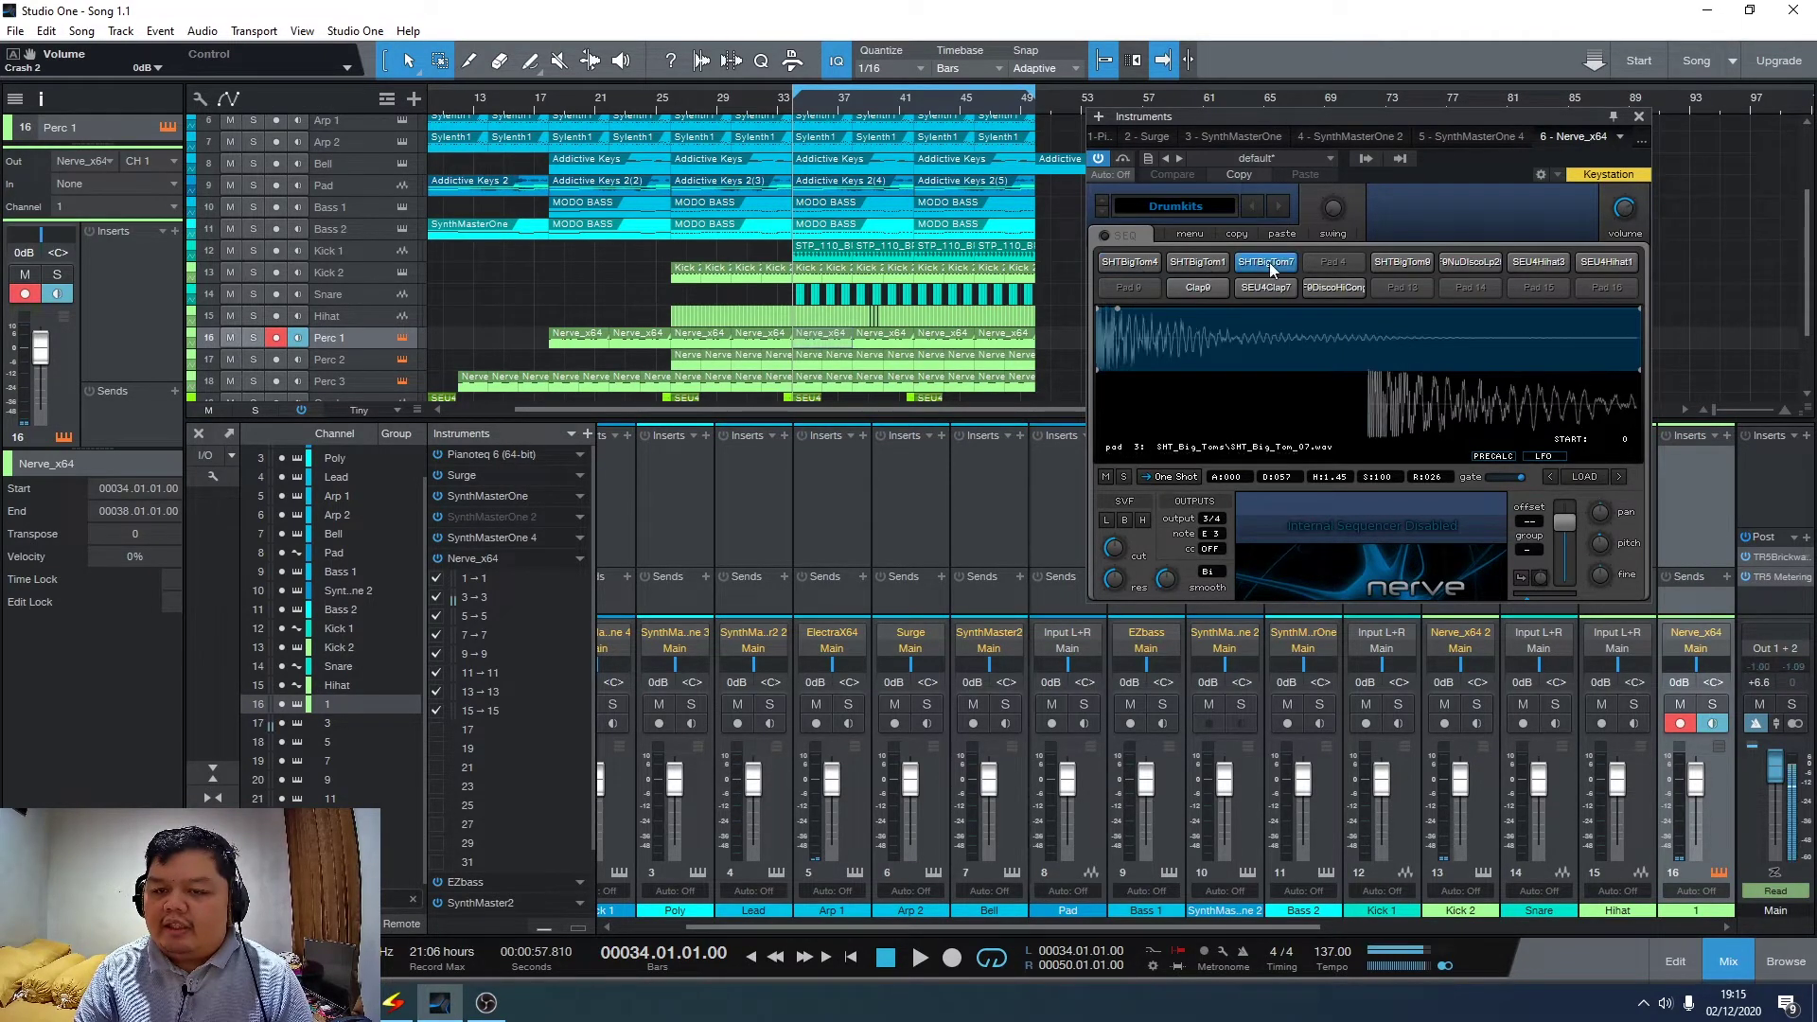
{"action": "left_click", "coordinate": [1344, 288]}
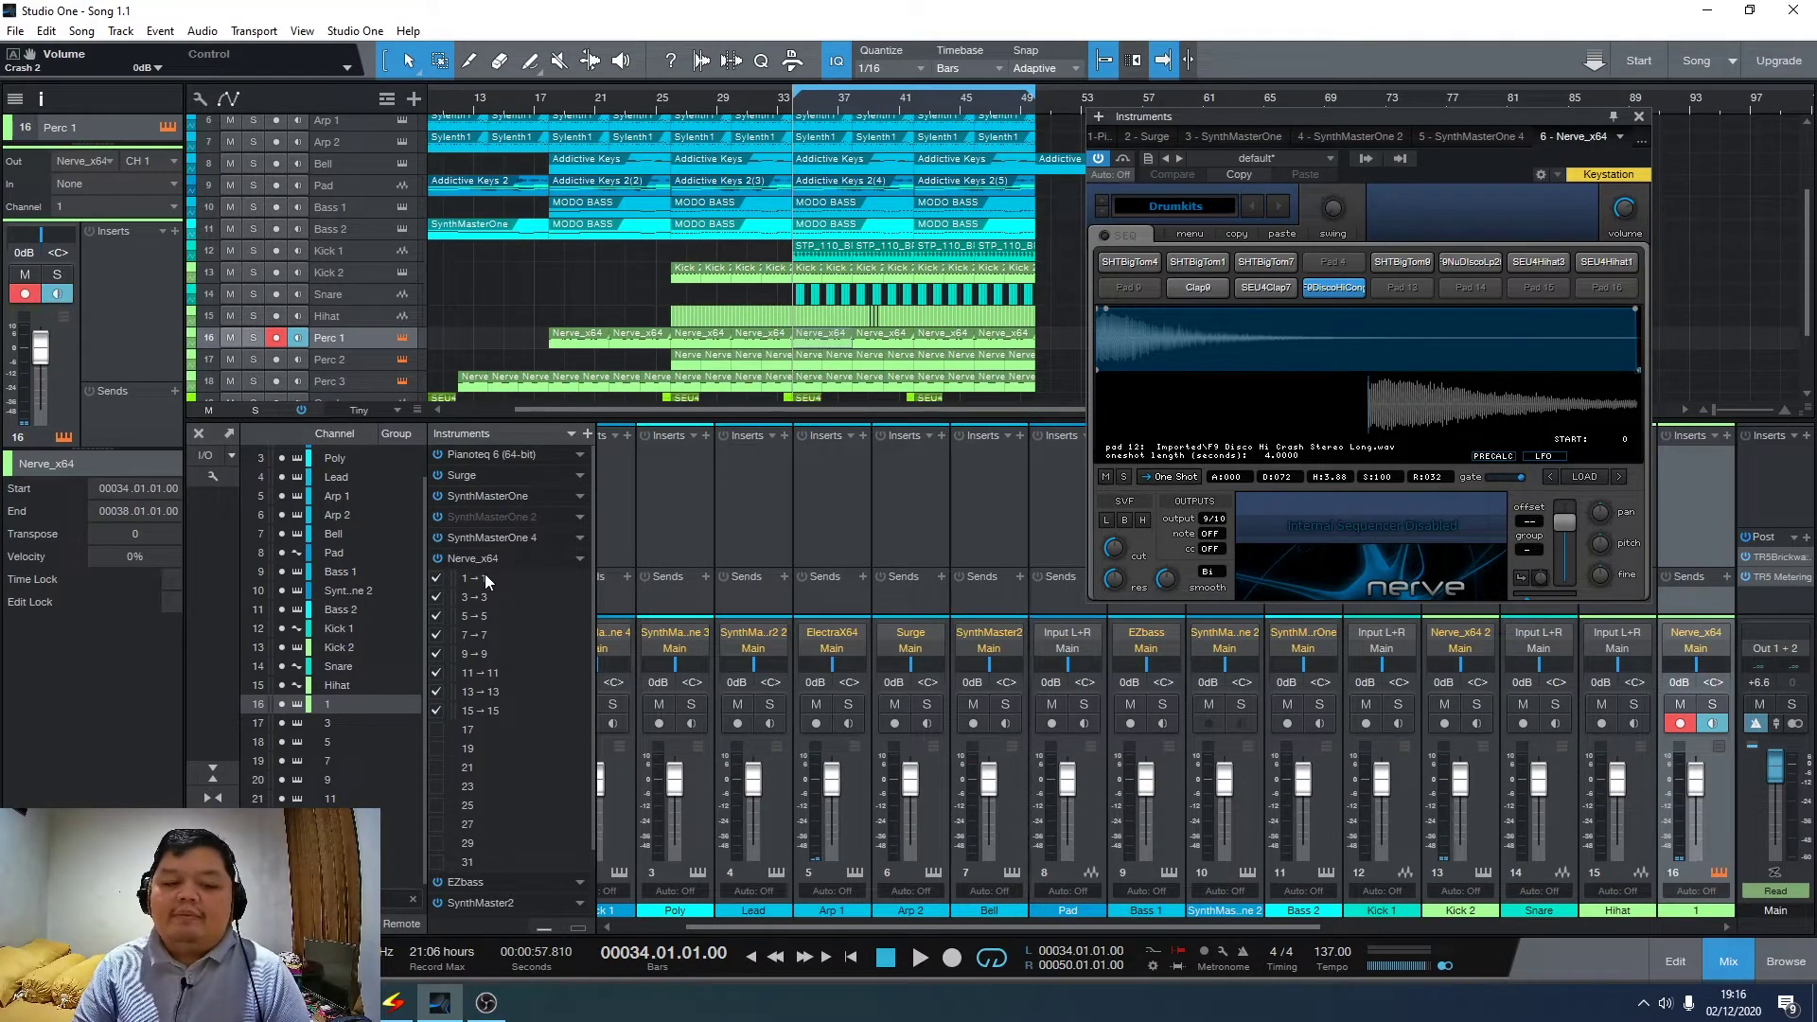
- Close the Nerve_x64 instrument window and hide the mixer
{"action": "left_click", "coordinate": [581, 559]}
{"action": "left_click", "coordinate": [731, 521]}
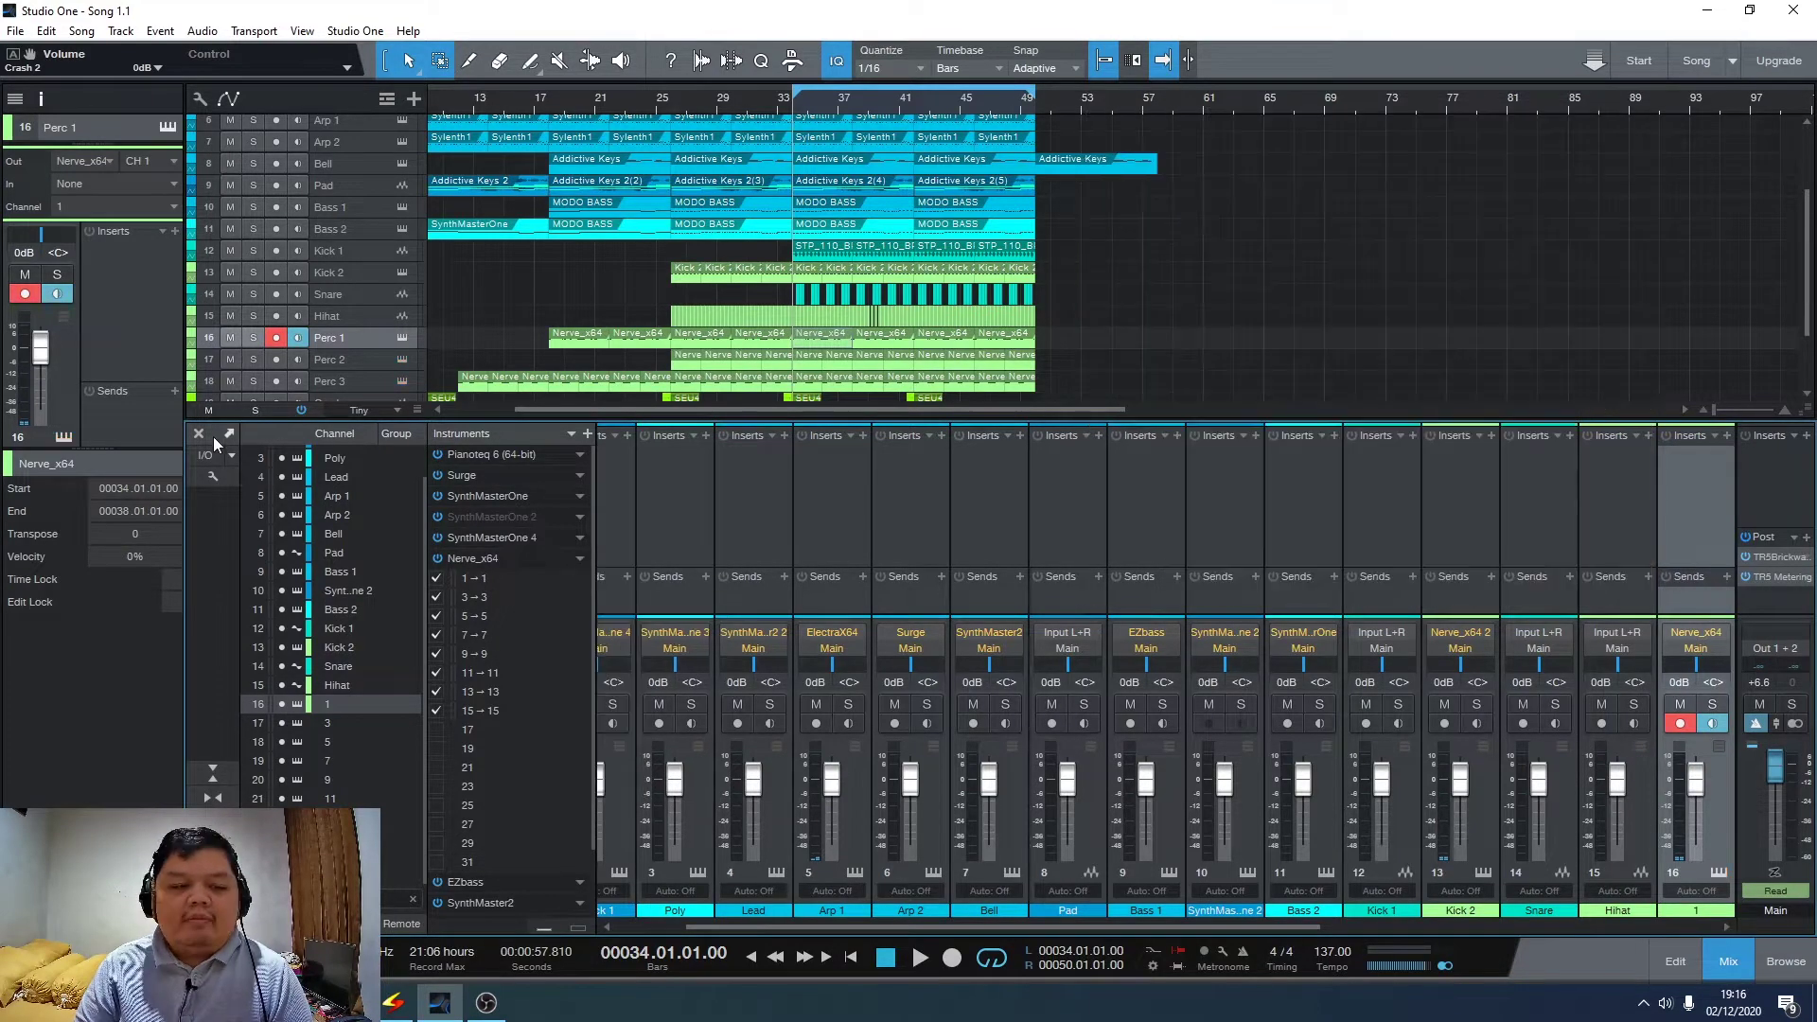
{"action": "left_click", "coordinate": [199, 433]}
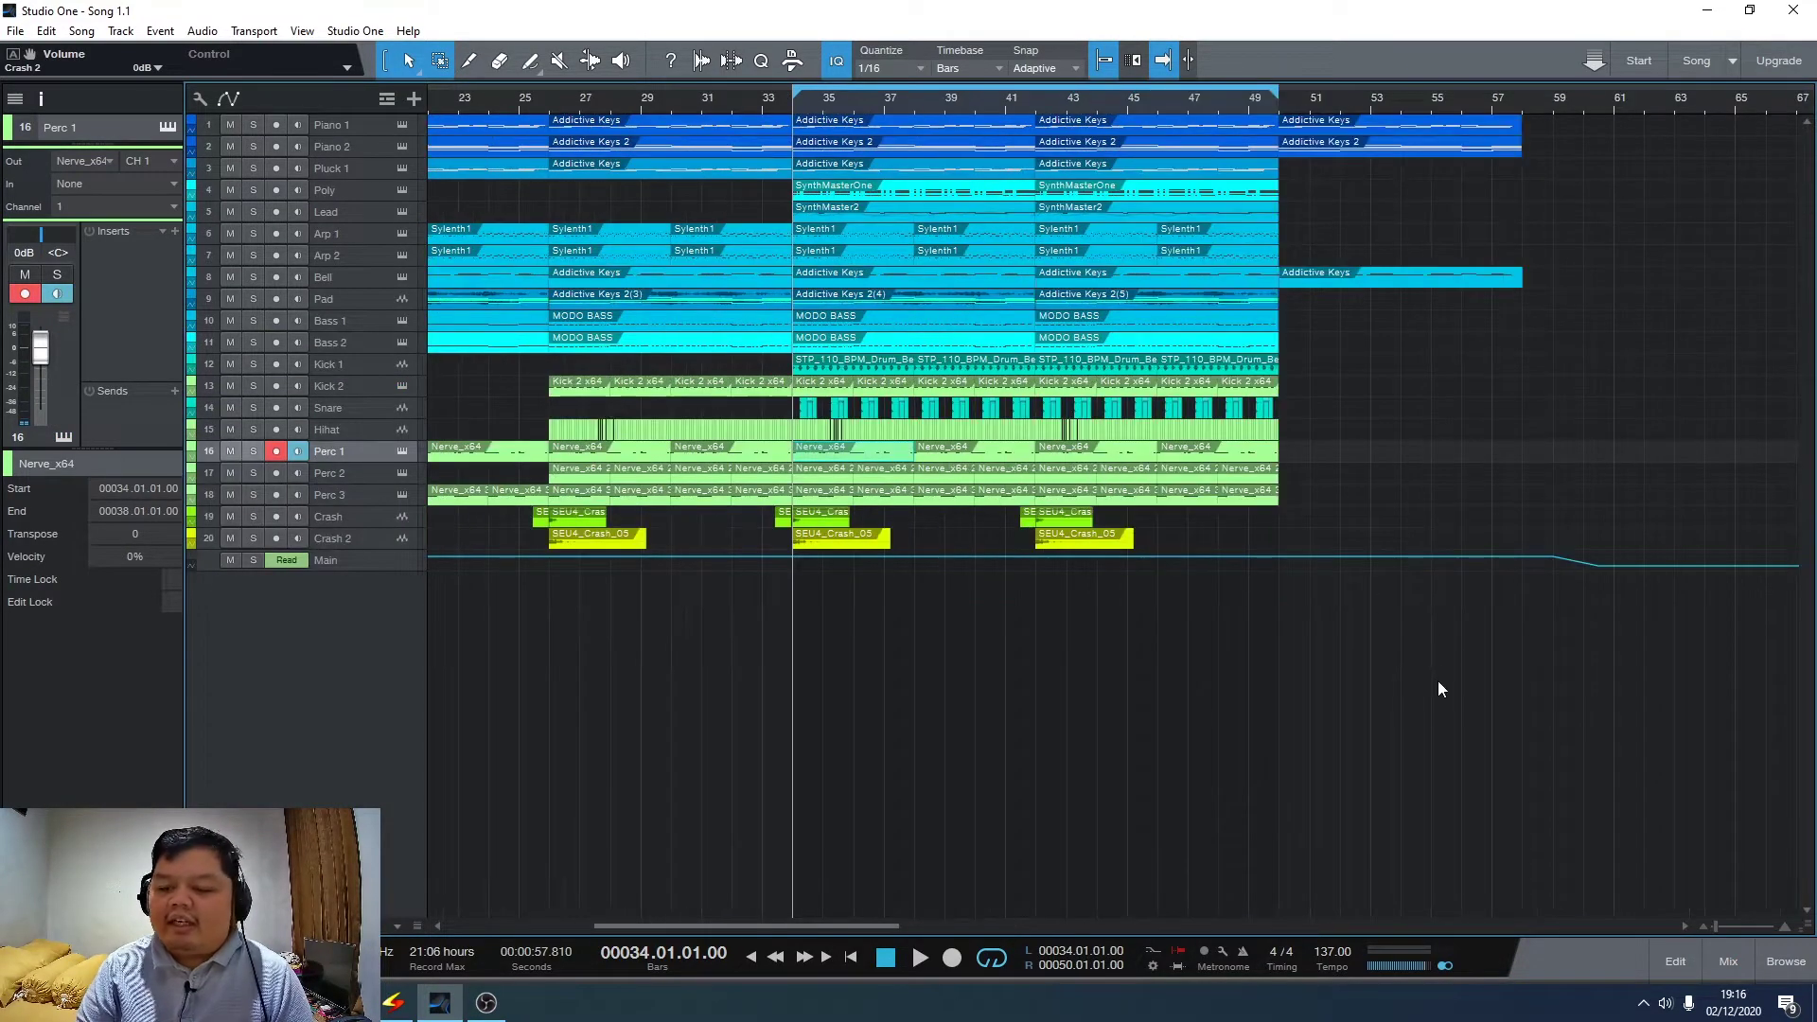
- Open the browser's effects list and search it for "hornet"
{"action": "left_click", "coordinate": [1770, 943]}
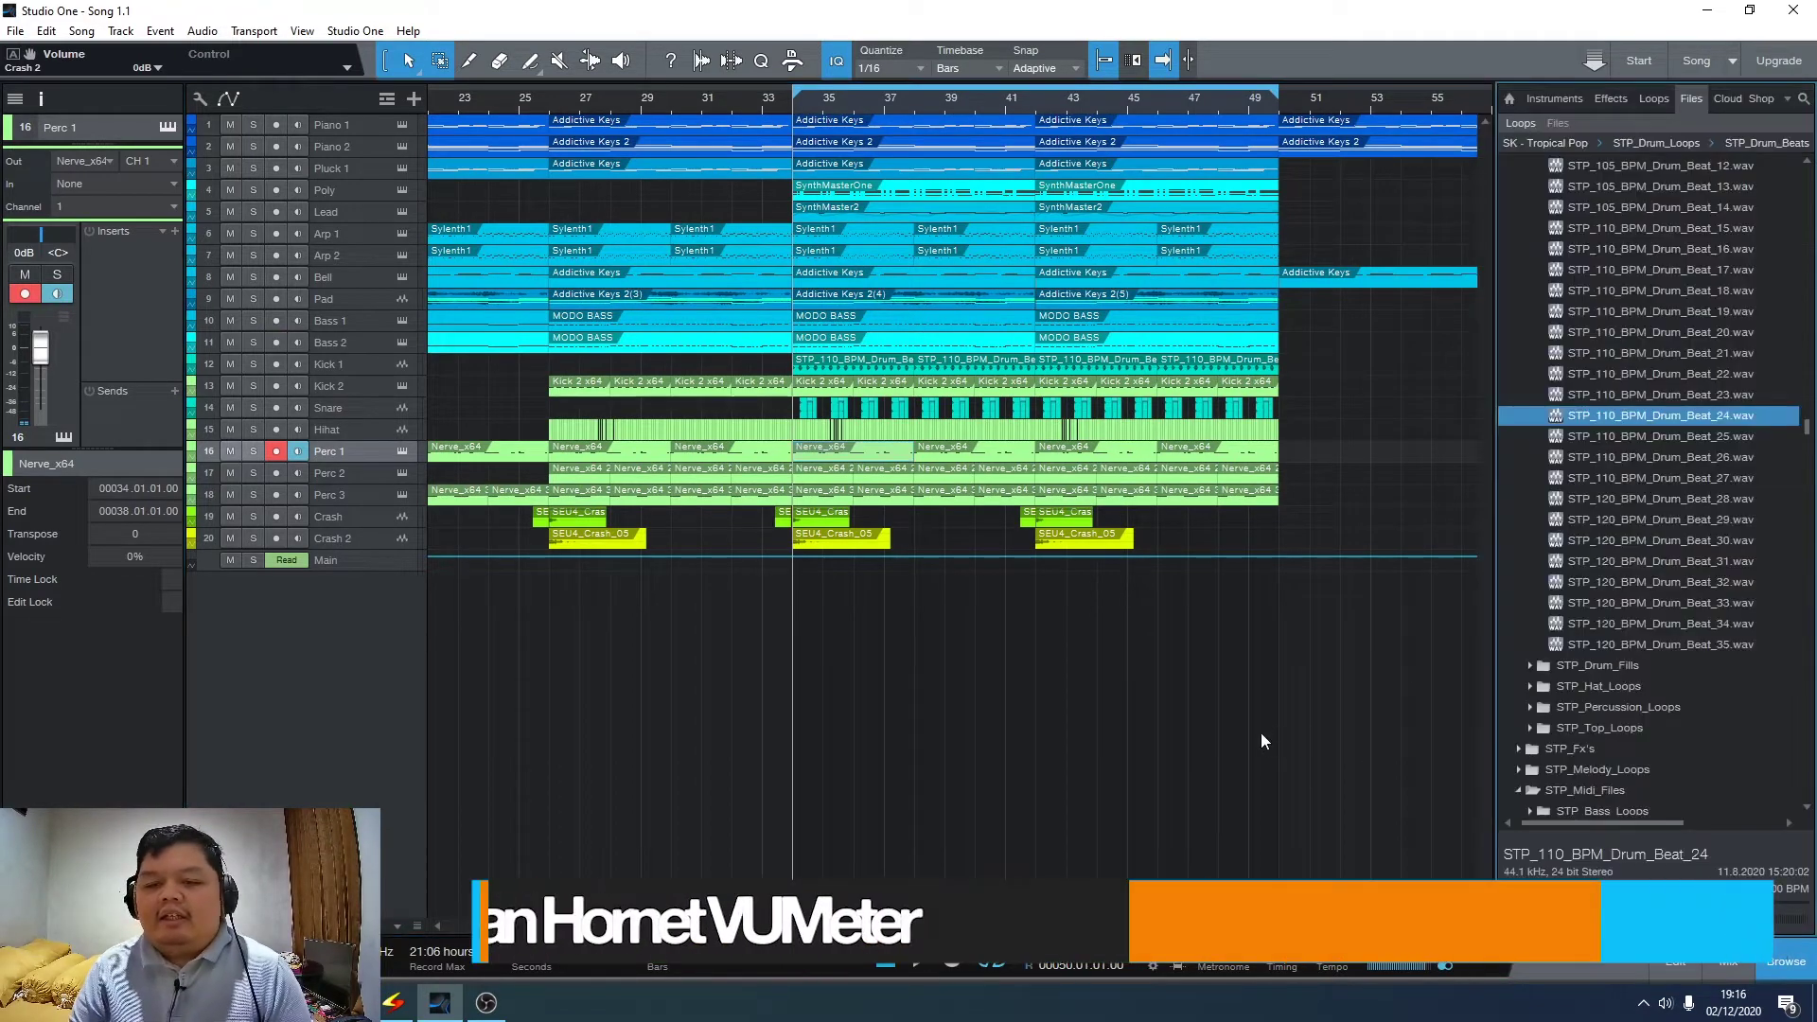
{"action": "left_click", "coordinate": [1599, 105]}
{"action": "left_click", "coordinate": [1804, 99]}
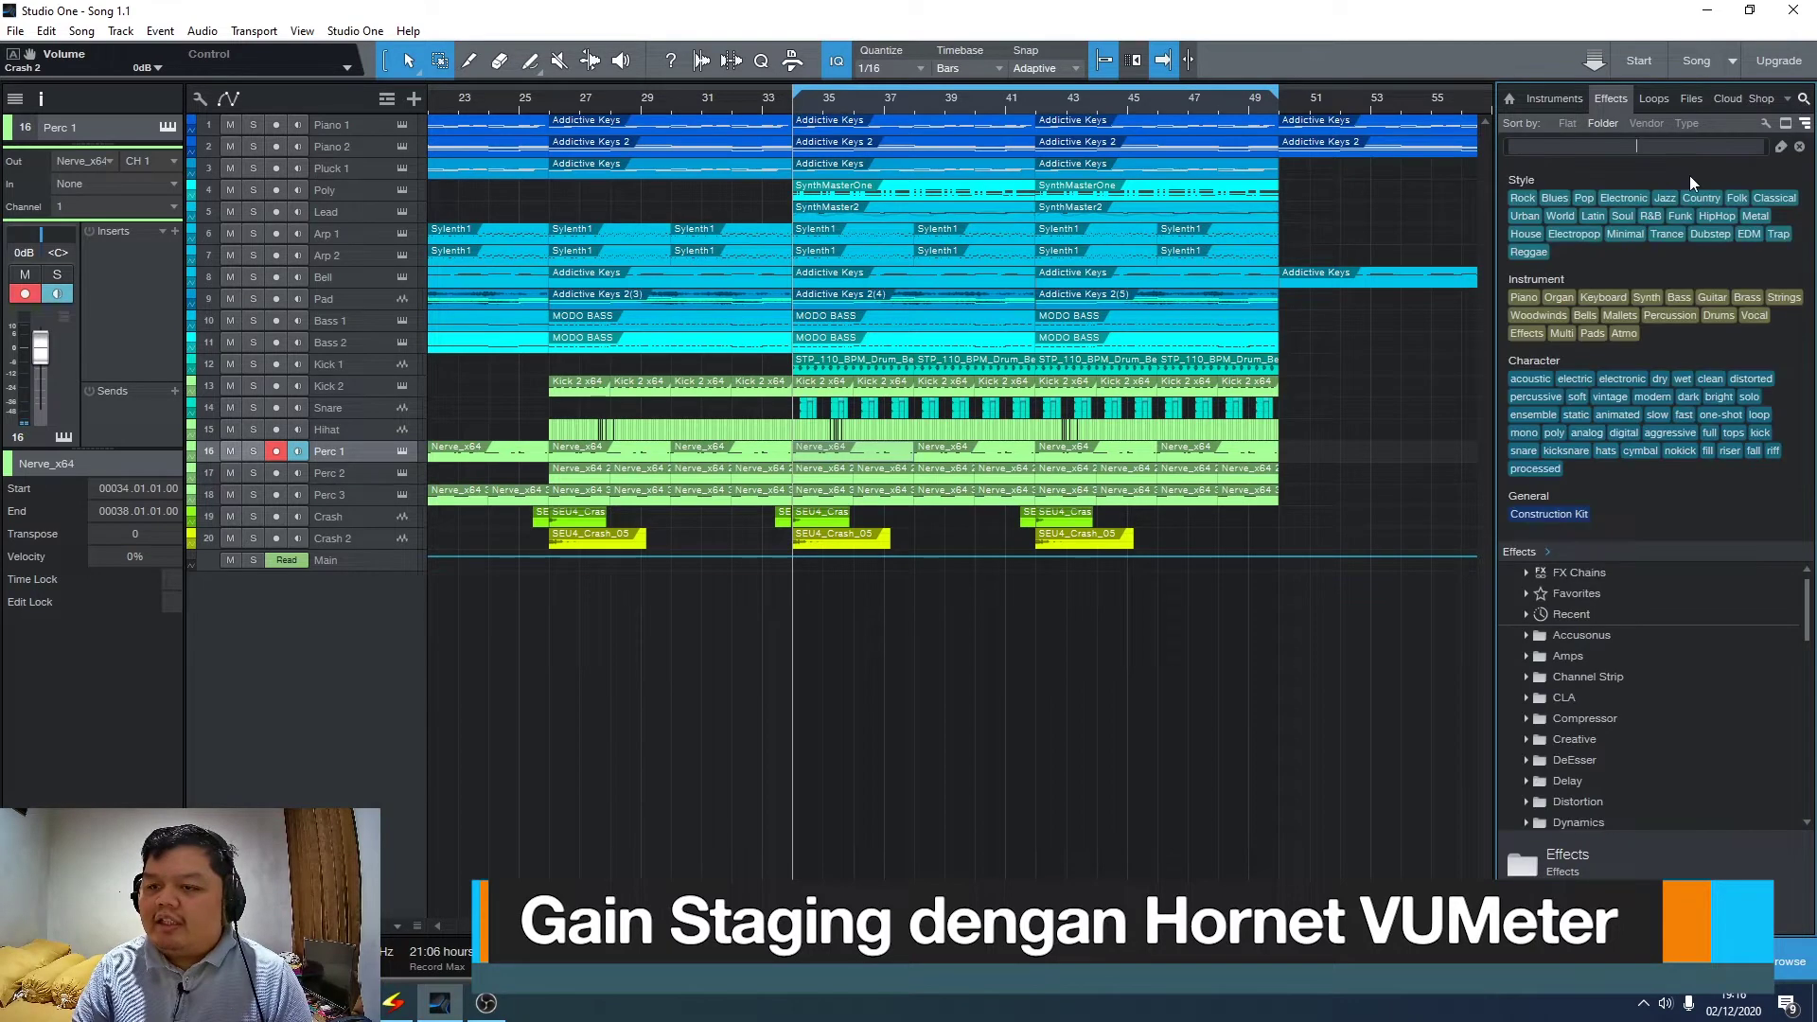
{"action": "type", "text": "hornet"}
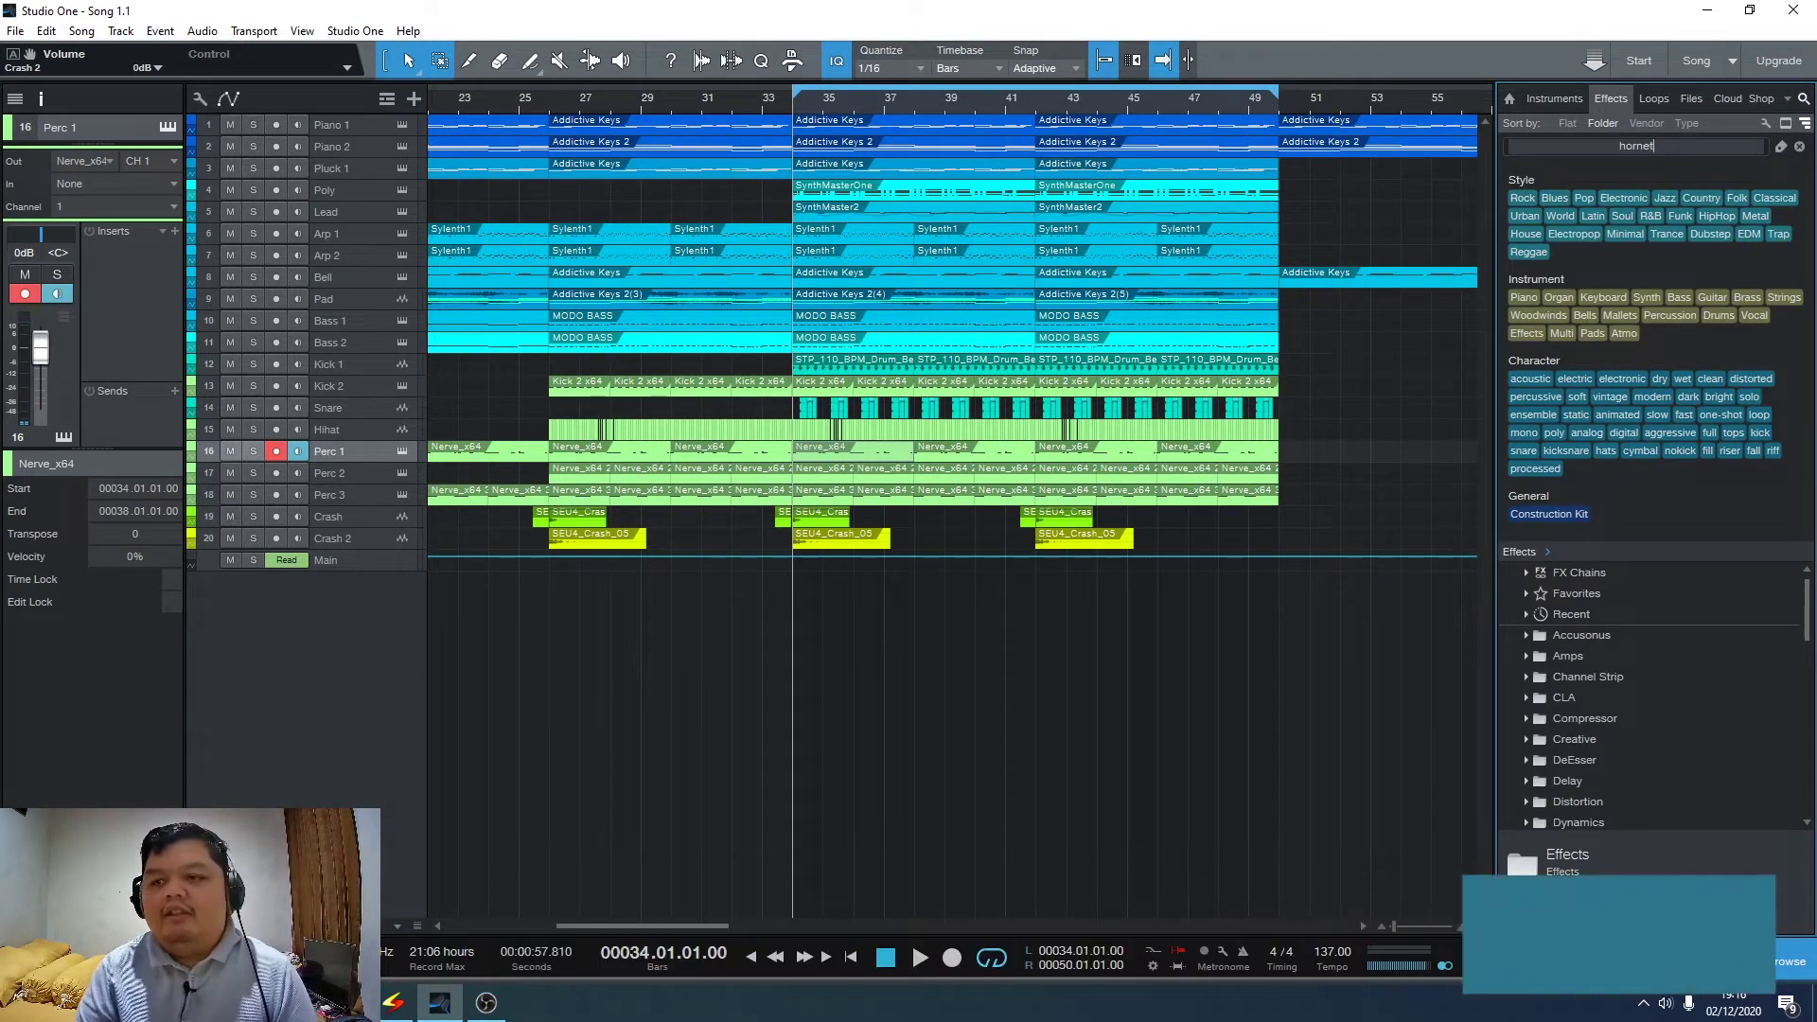
- Select all tracks from Piano 1 to Crash 2, insert HoRNetVUMeterMK4_x64 on their mixer channels and close the plug-in window
{"action": "key", "text": "F3"}
{"action": "scroll", "coordinate": [451, 237], "scroll_direction": "down", "scroll_amount": 3}
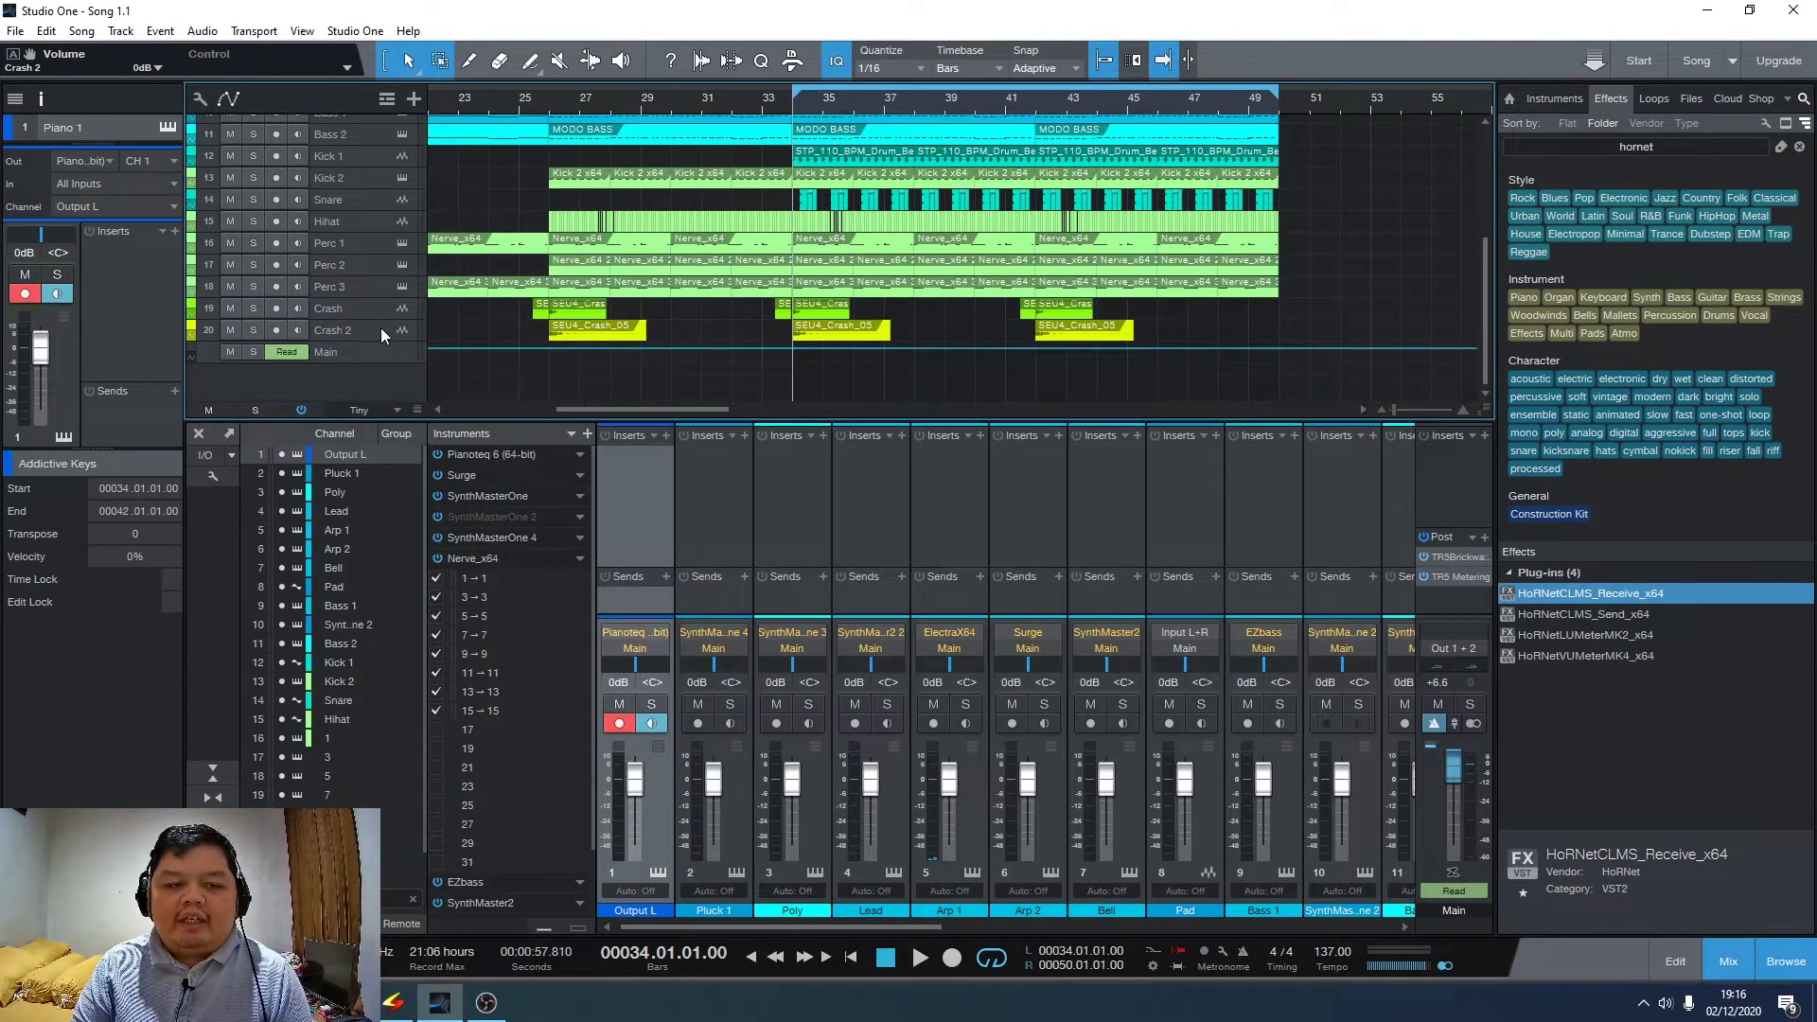
{"action": "left_click", "coordinate": [376, 330]}
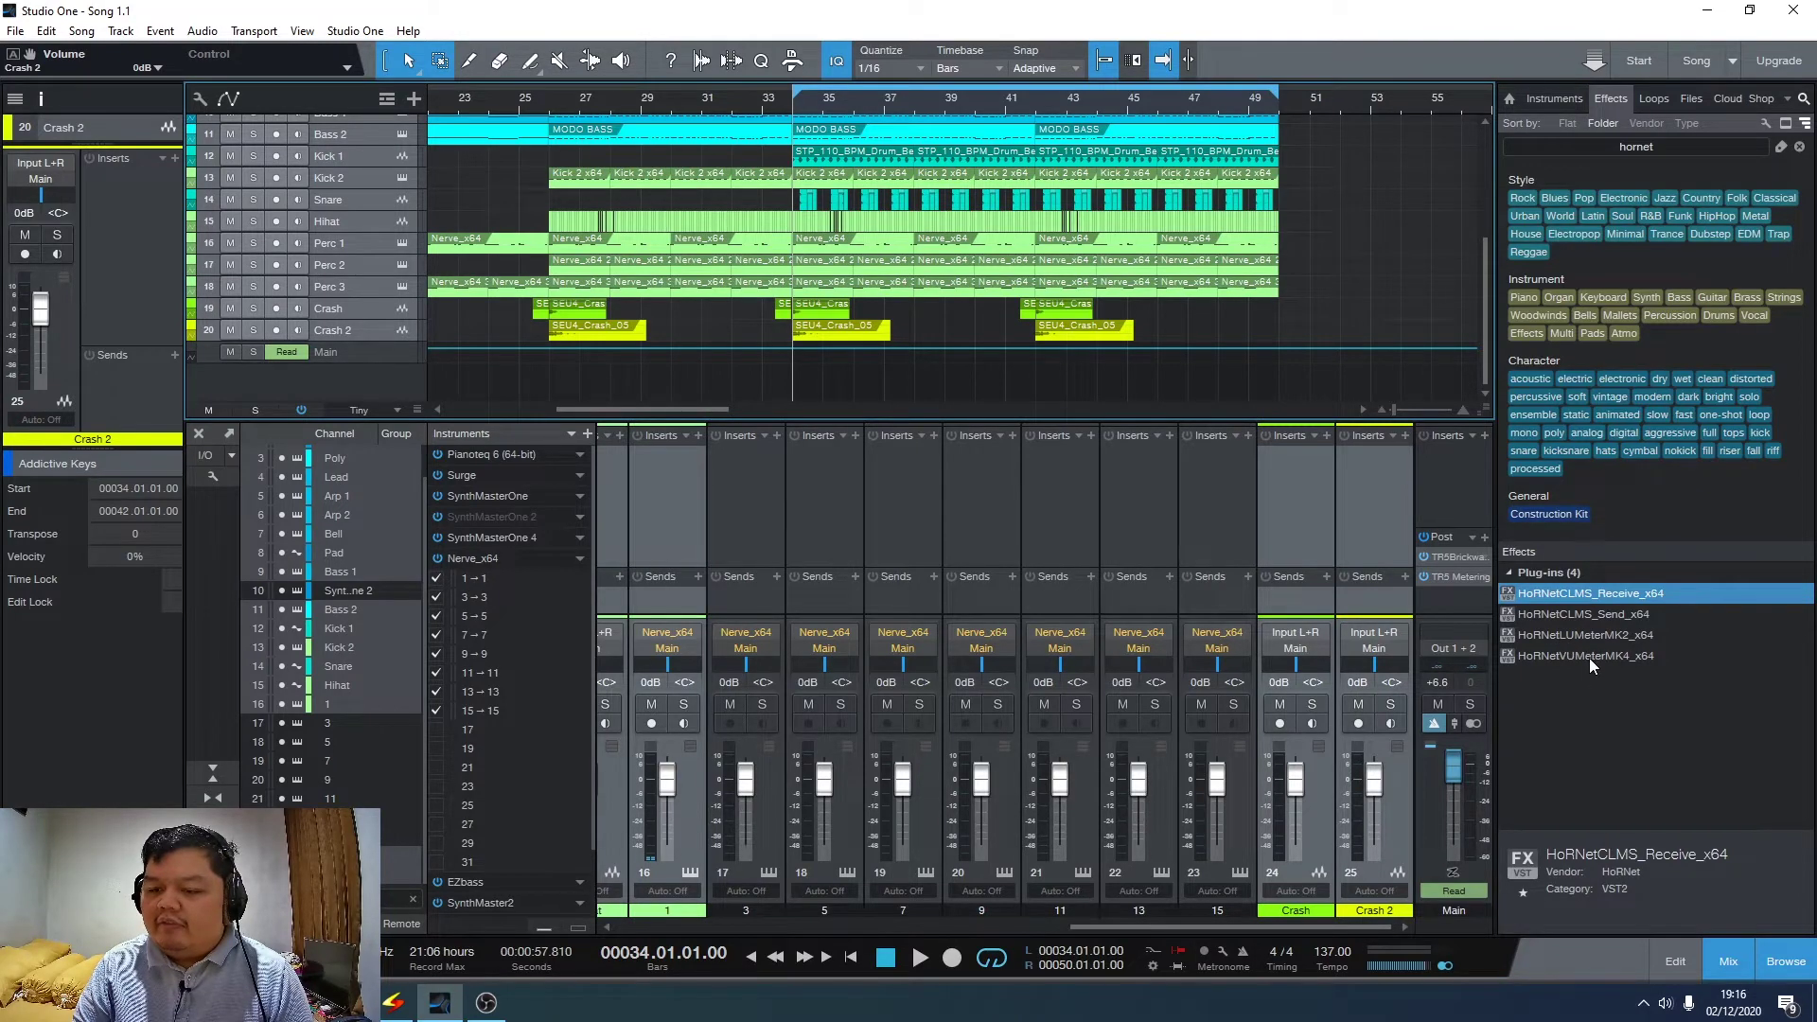
{"action": "left_click_drag", "start_coordinate": [1588, 657], "coordinate": [651, 472]}
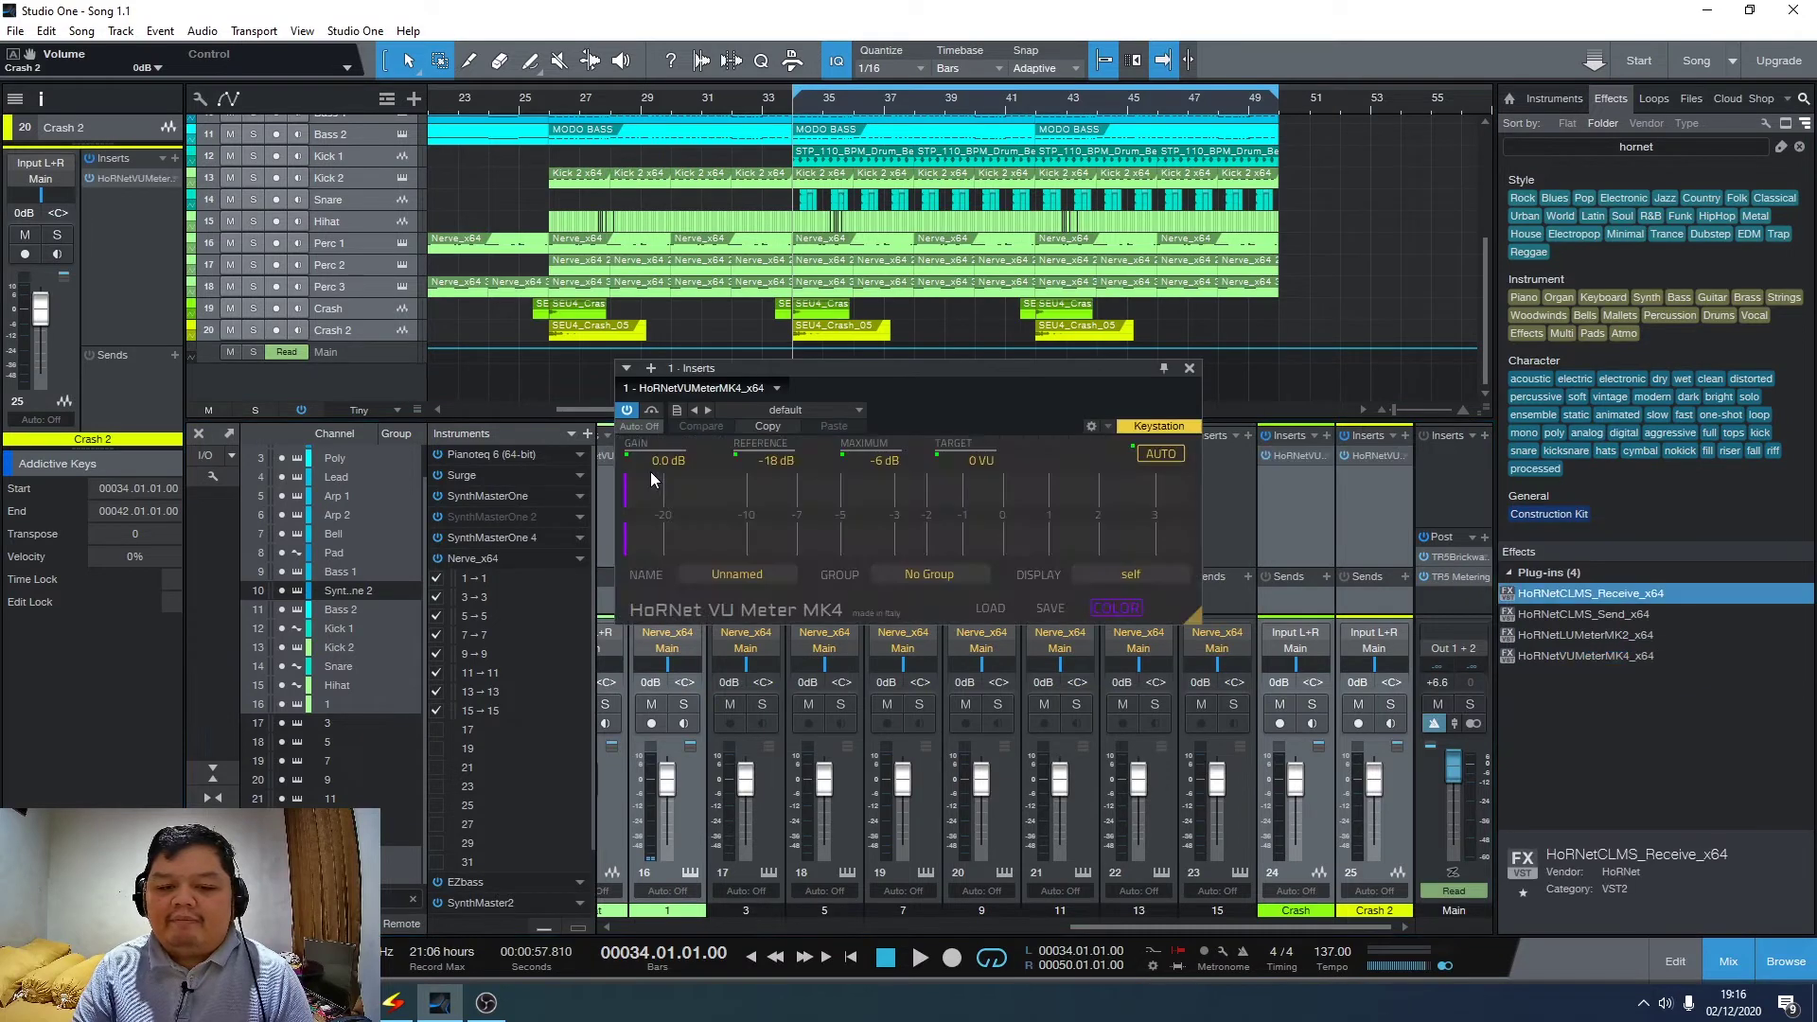
{"action": "left_click", "coordinate": [1190, 369]}
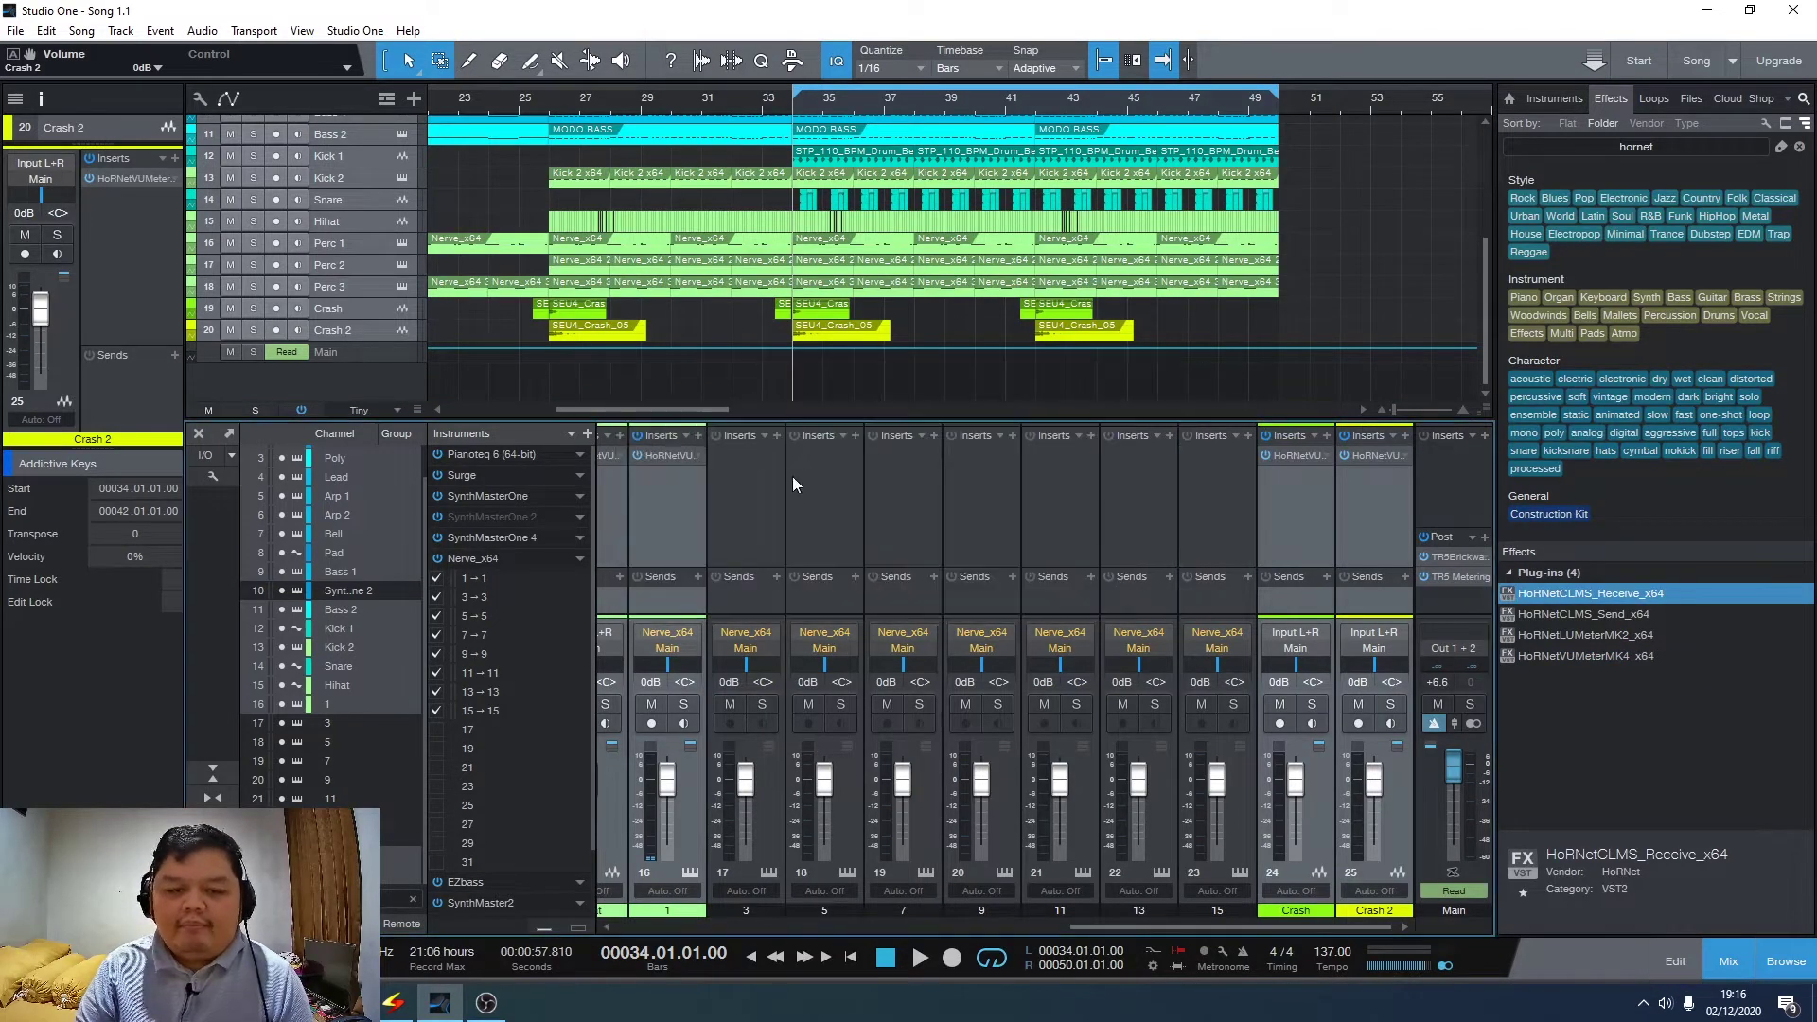
- Copy the HoRNetVUMeterMK4_x64 insert from Nerve_x64 channel 1 to channels 3 and 5, closing the plug-in window
{"action": "left_click", "coordinate": [723, 486]}
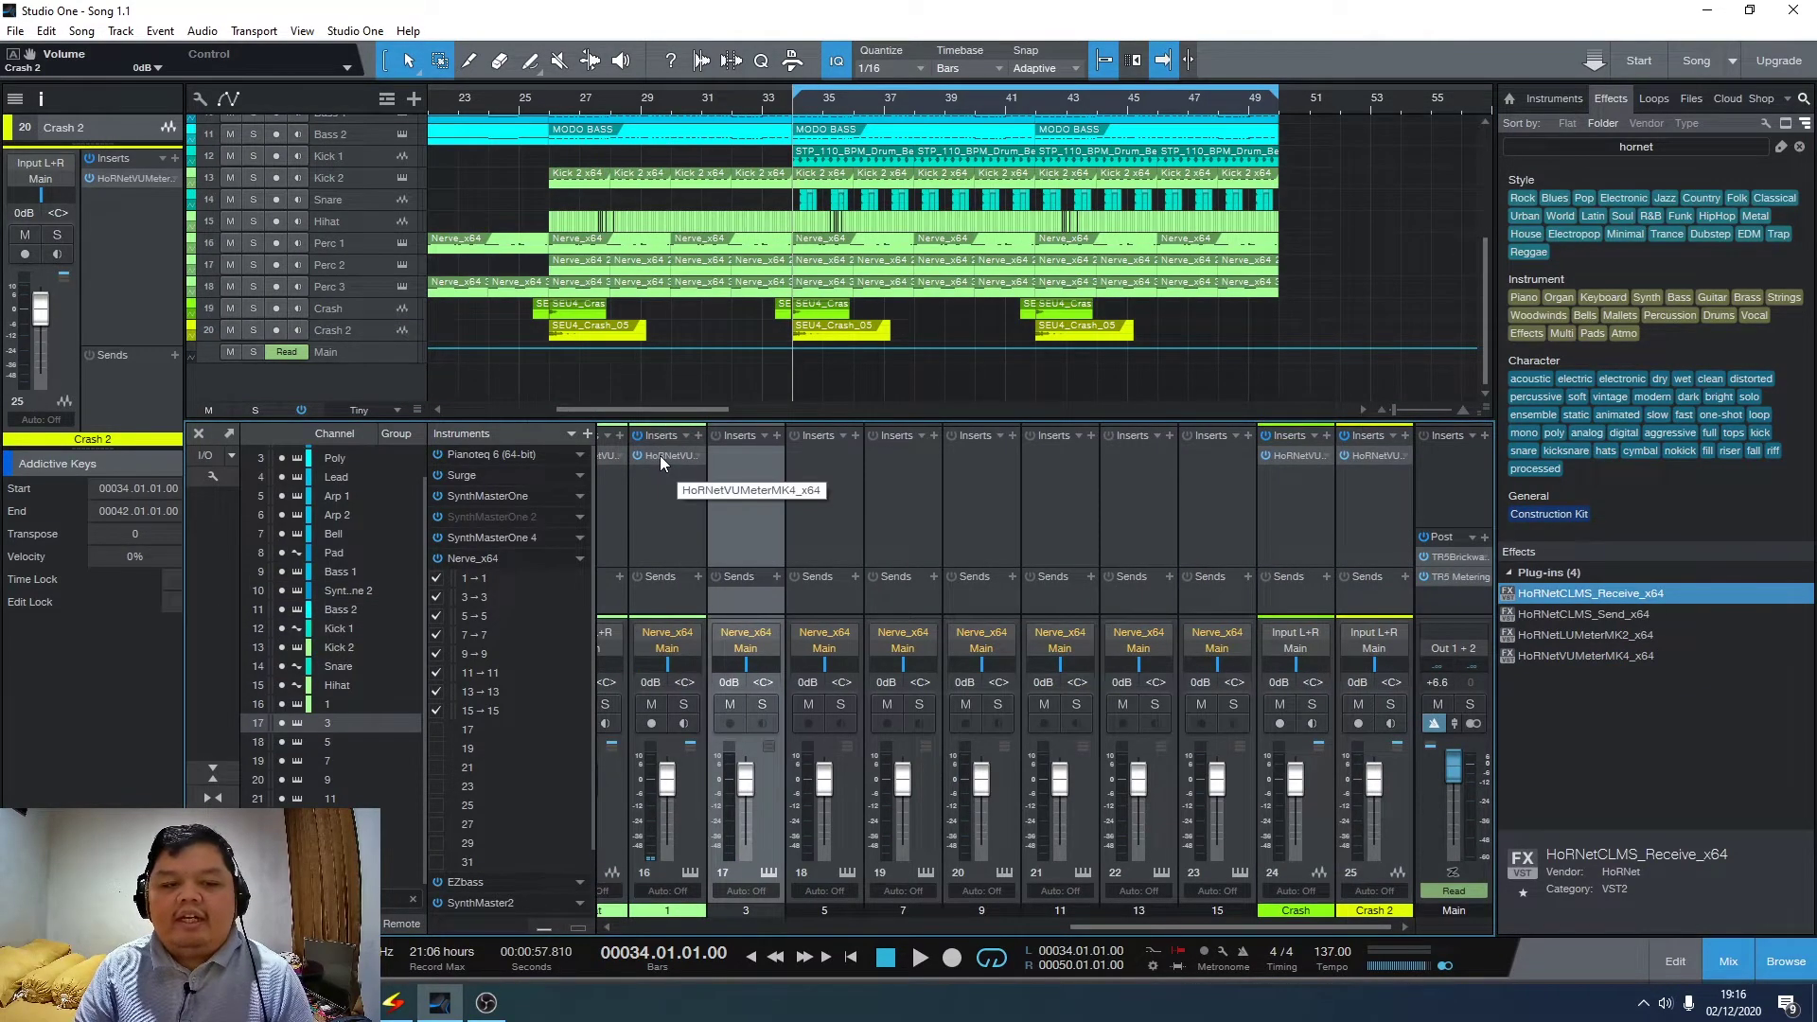
{"action": "double_click", "coordinate": [765, 462]}
{"action": "left_click", "coordinate": [1190, 368]}
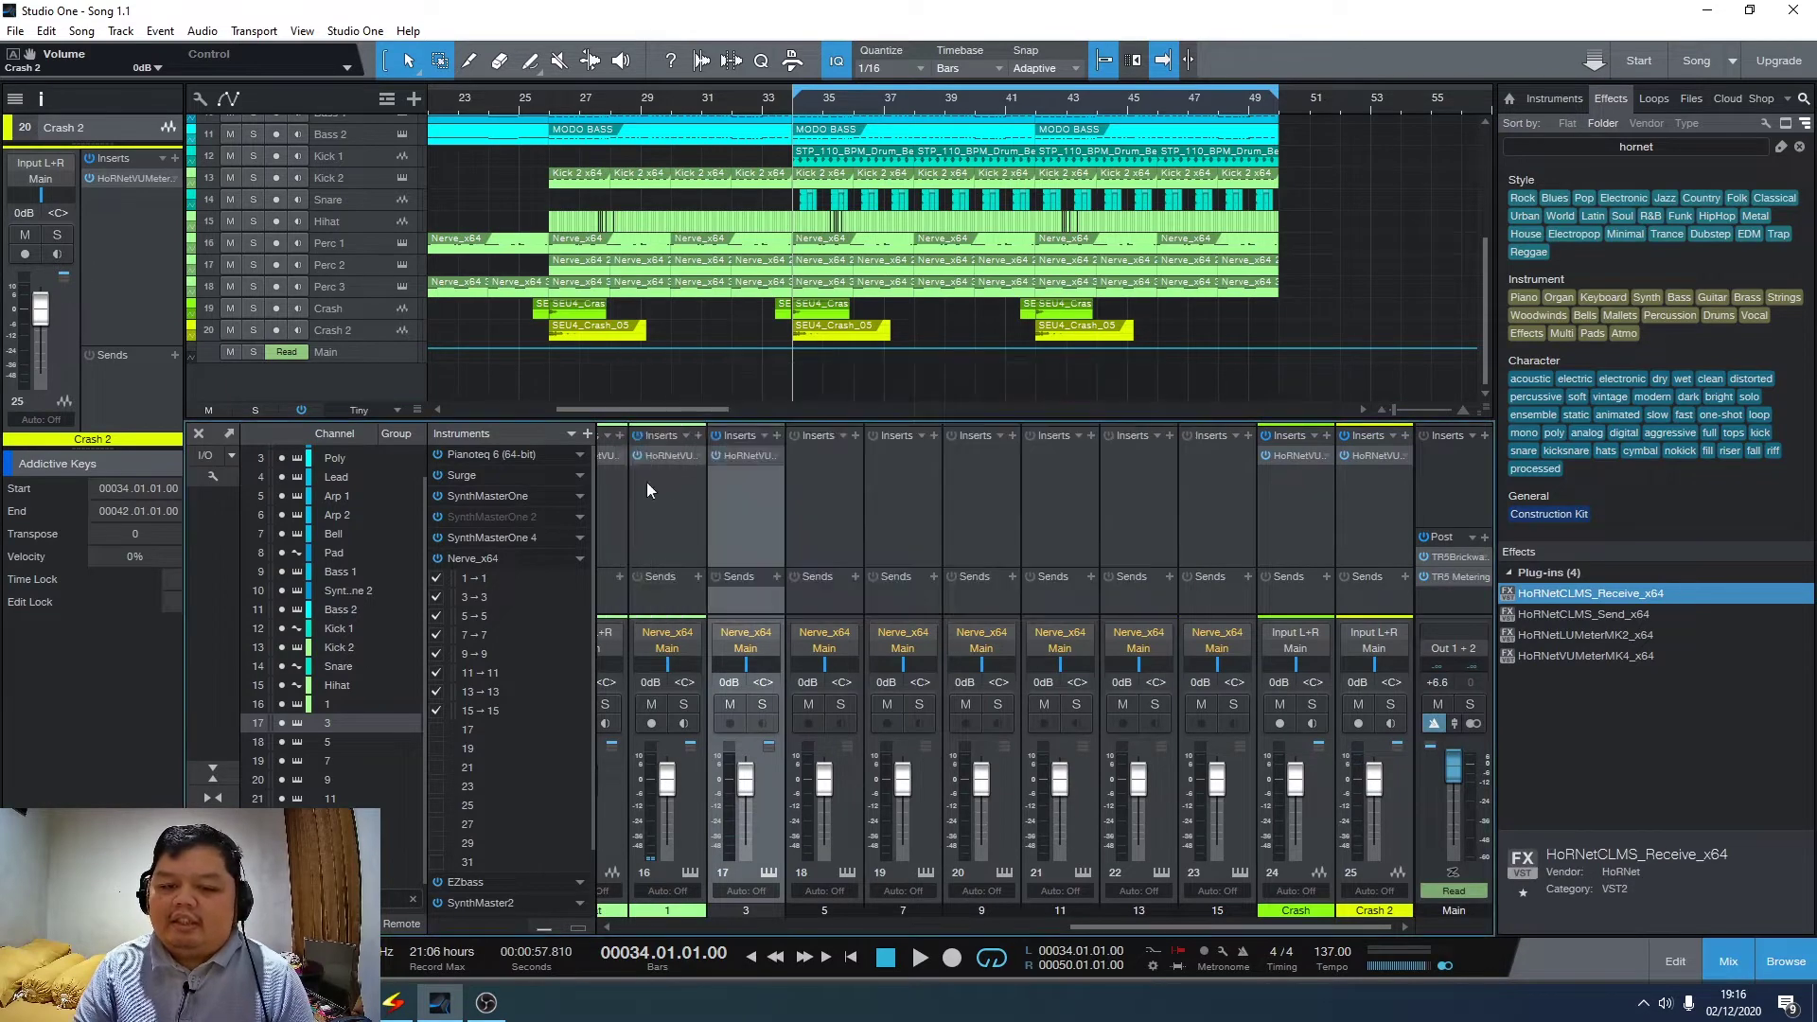
{"action": "left_click_drag", "start_coordinate": [756, 458], "coordinate": [825, 458]}
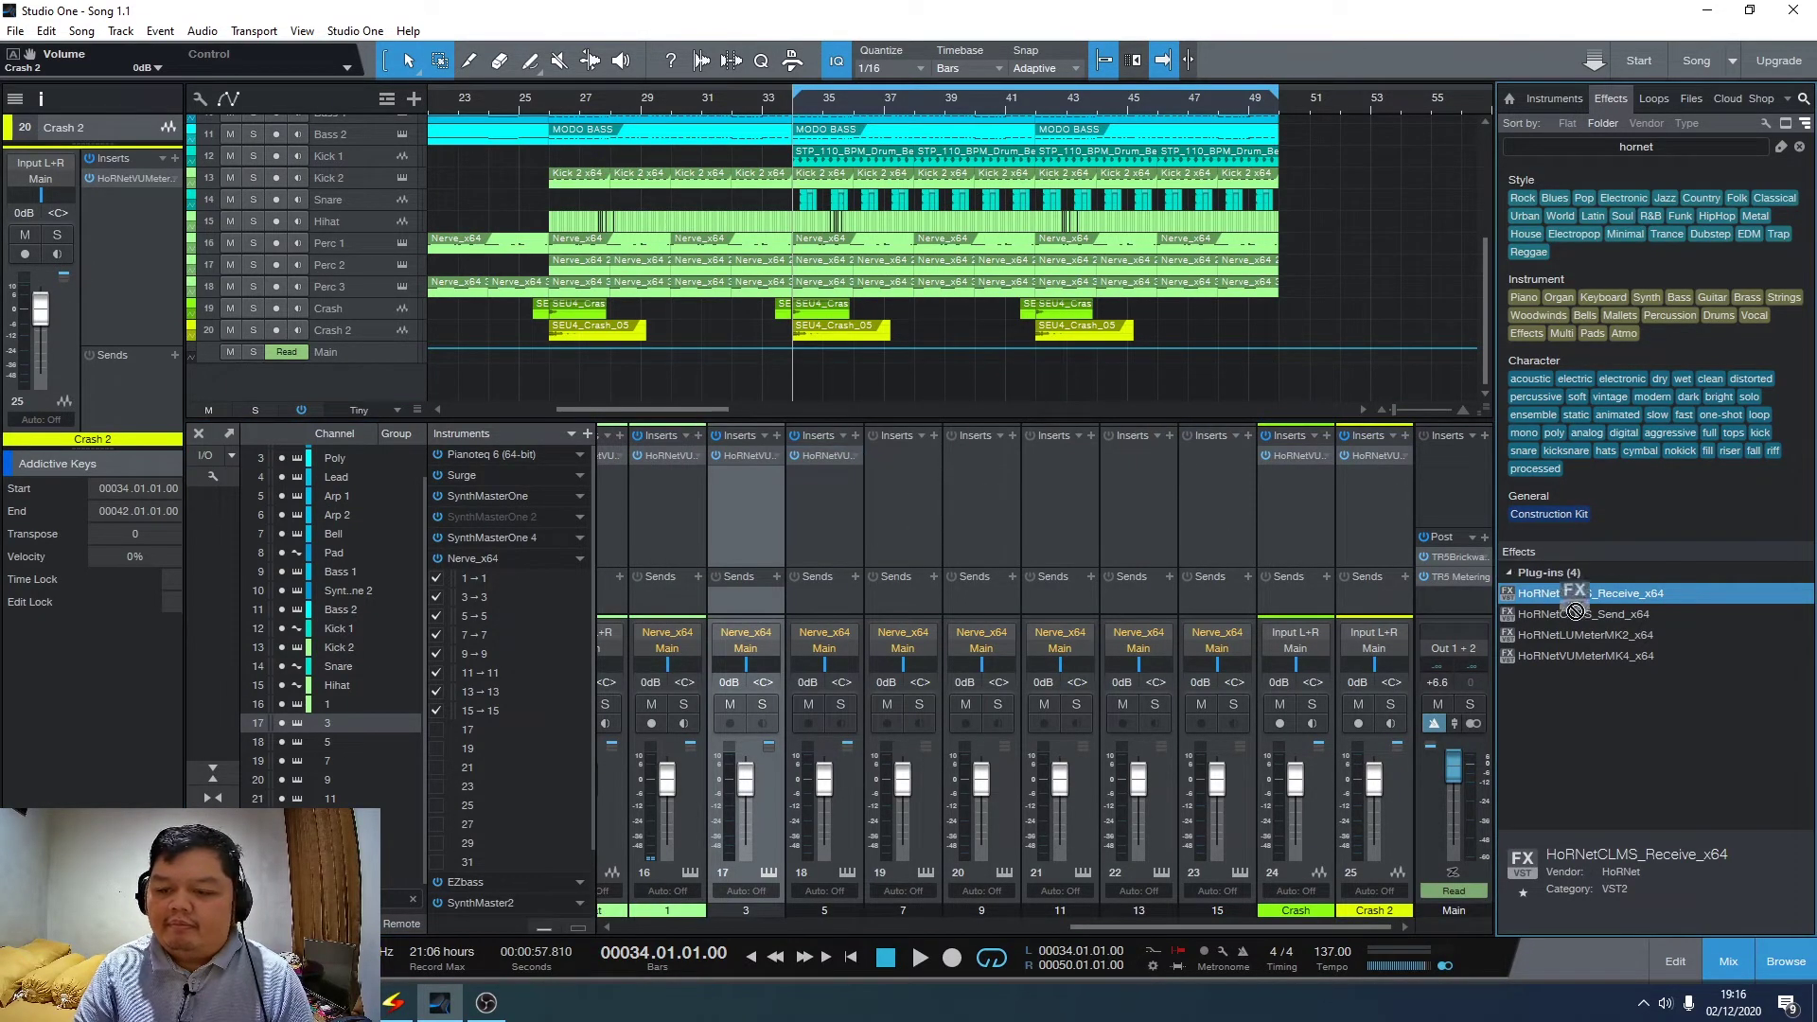
- Insert HoRNetVUMeterMK4_x64 on Nerve_x64 channels 7 and 15 and HoRNetLUMeterMK2_x64 on channel 9, closing the plug-in windows
{"action": "left_click_drag", "start_coordinate": [1582, 661], "coordinate": [909, 511]}
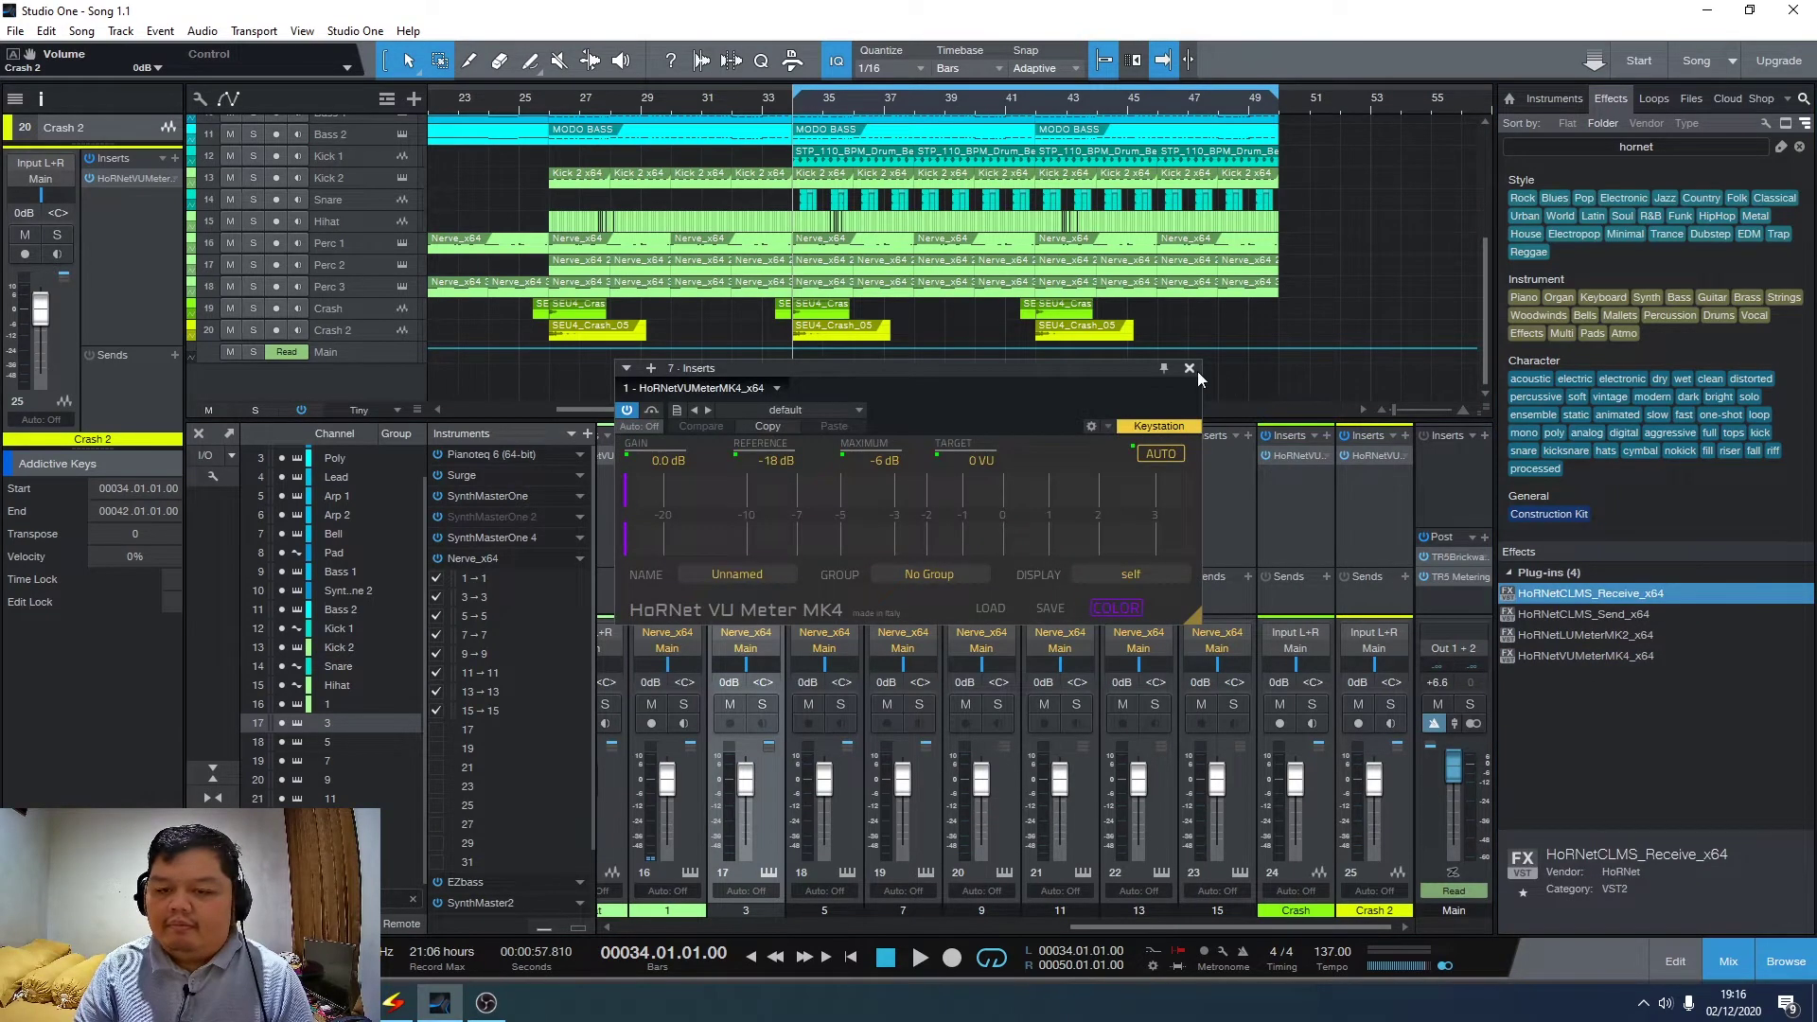
{"action": "left_click_drag", "start_coordinate": [1581, 652], "coordinate": [1235, 487]}
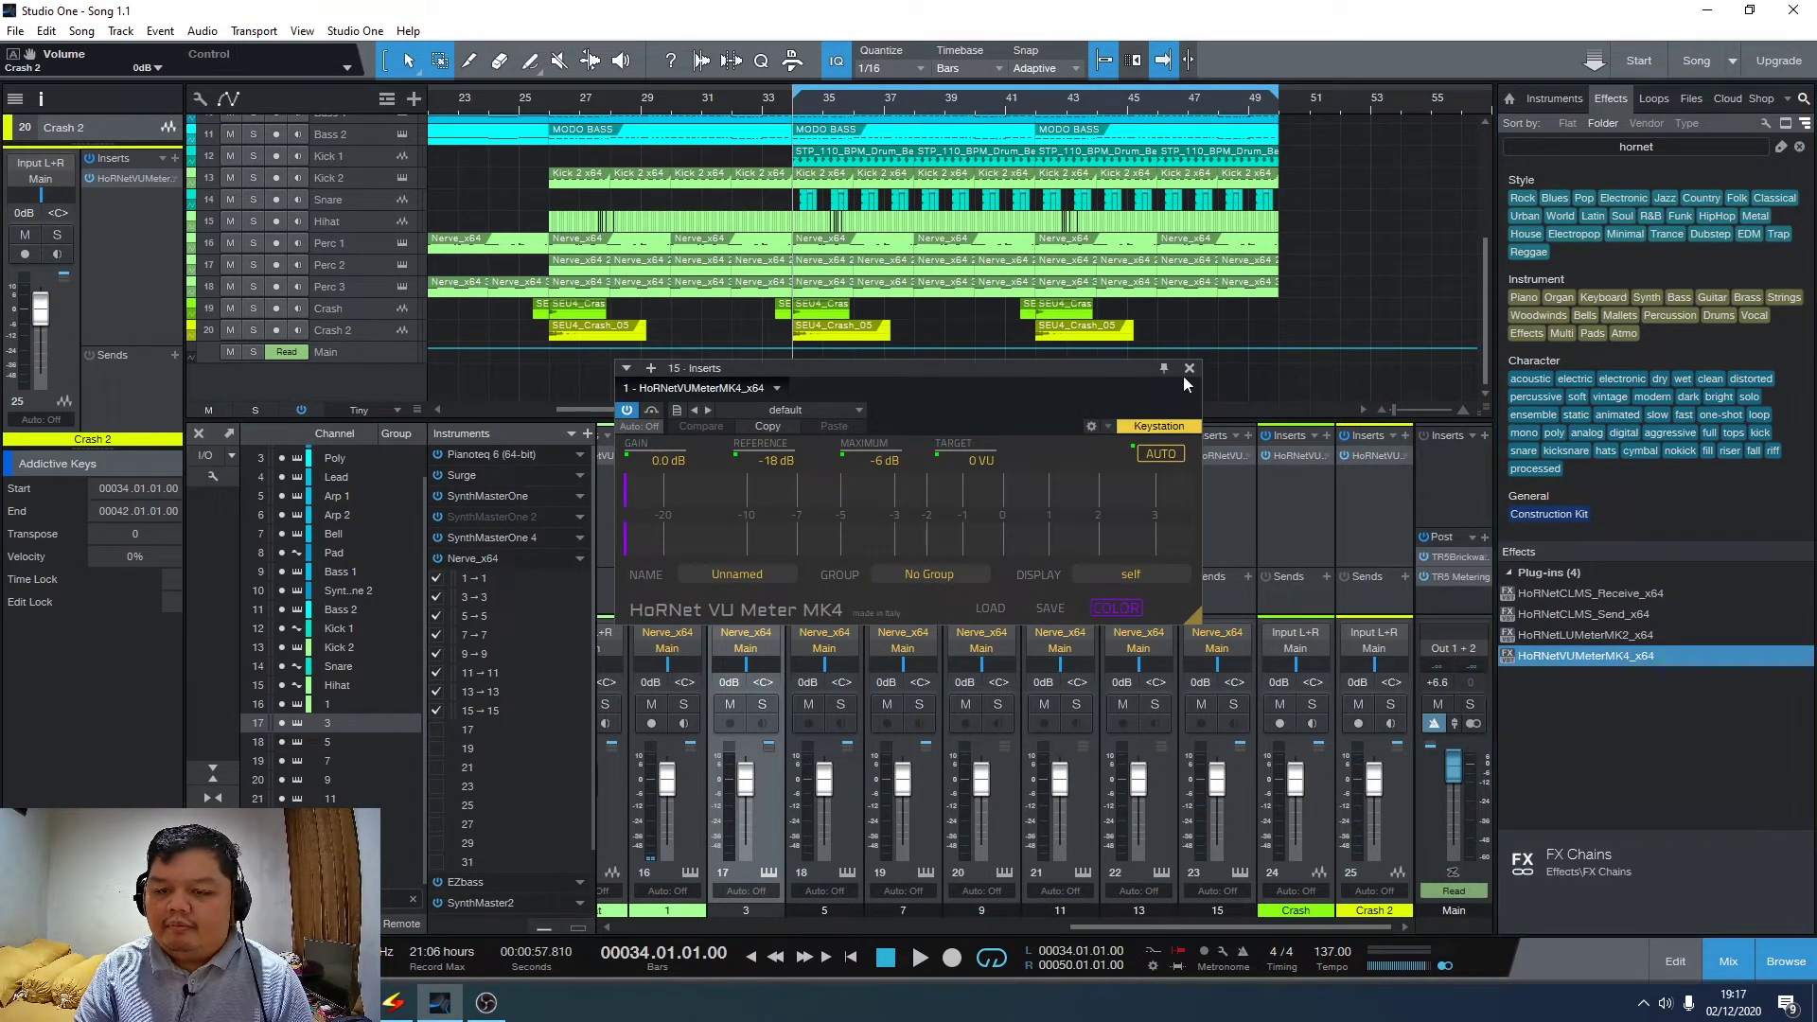
{"action": "left_click", "coordinate": [1190, 368]}
{"action": "left_click_drag", "start_coordinate": [1524, 644], "coordinate": [1004, 473]}
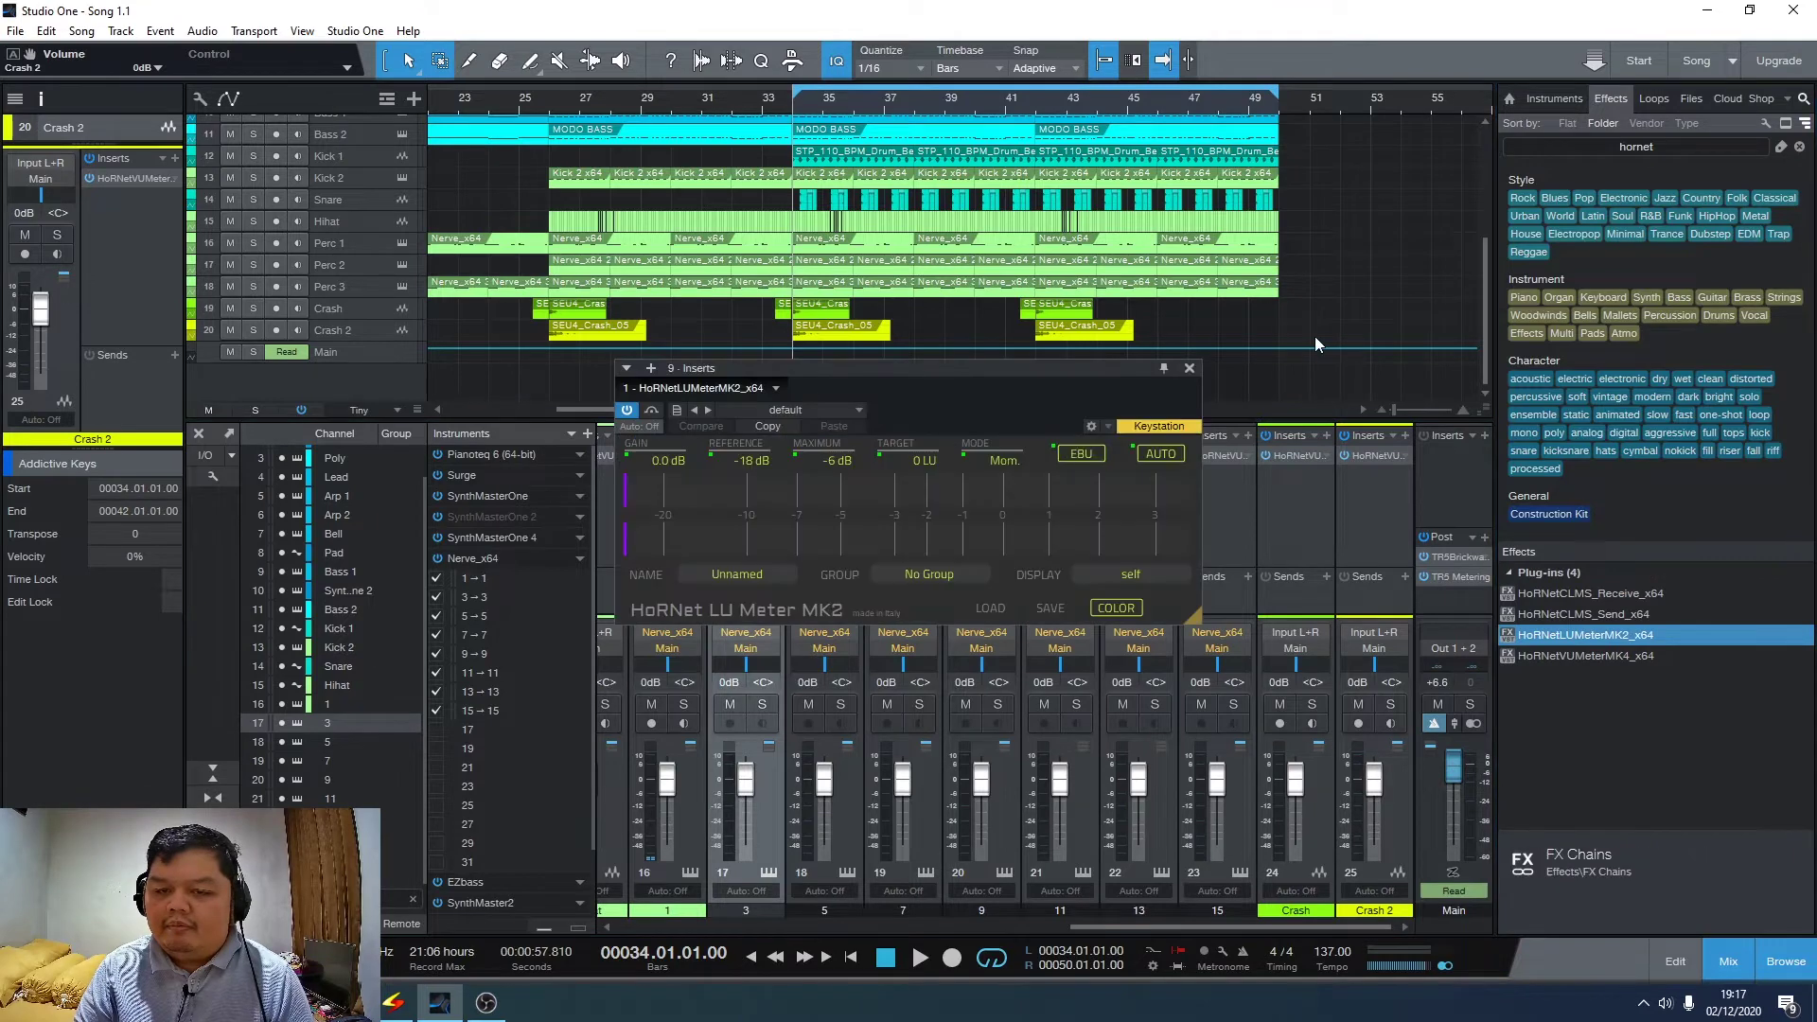
{"action": "left_click", "coordinate": [1189, 369]}
- Insert HoRNetVUMeterMK4_x64 on Nerve_x64 channels 11 and 13 and close their plug-in windows
{"action": "left_click_drag", "start_coordinate": [1552, 655], "coordinate": [1089, 474]}
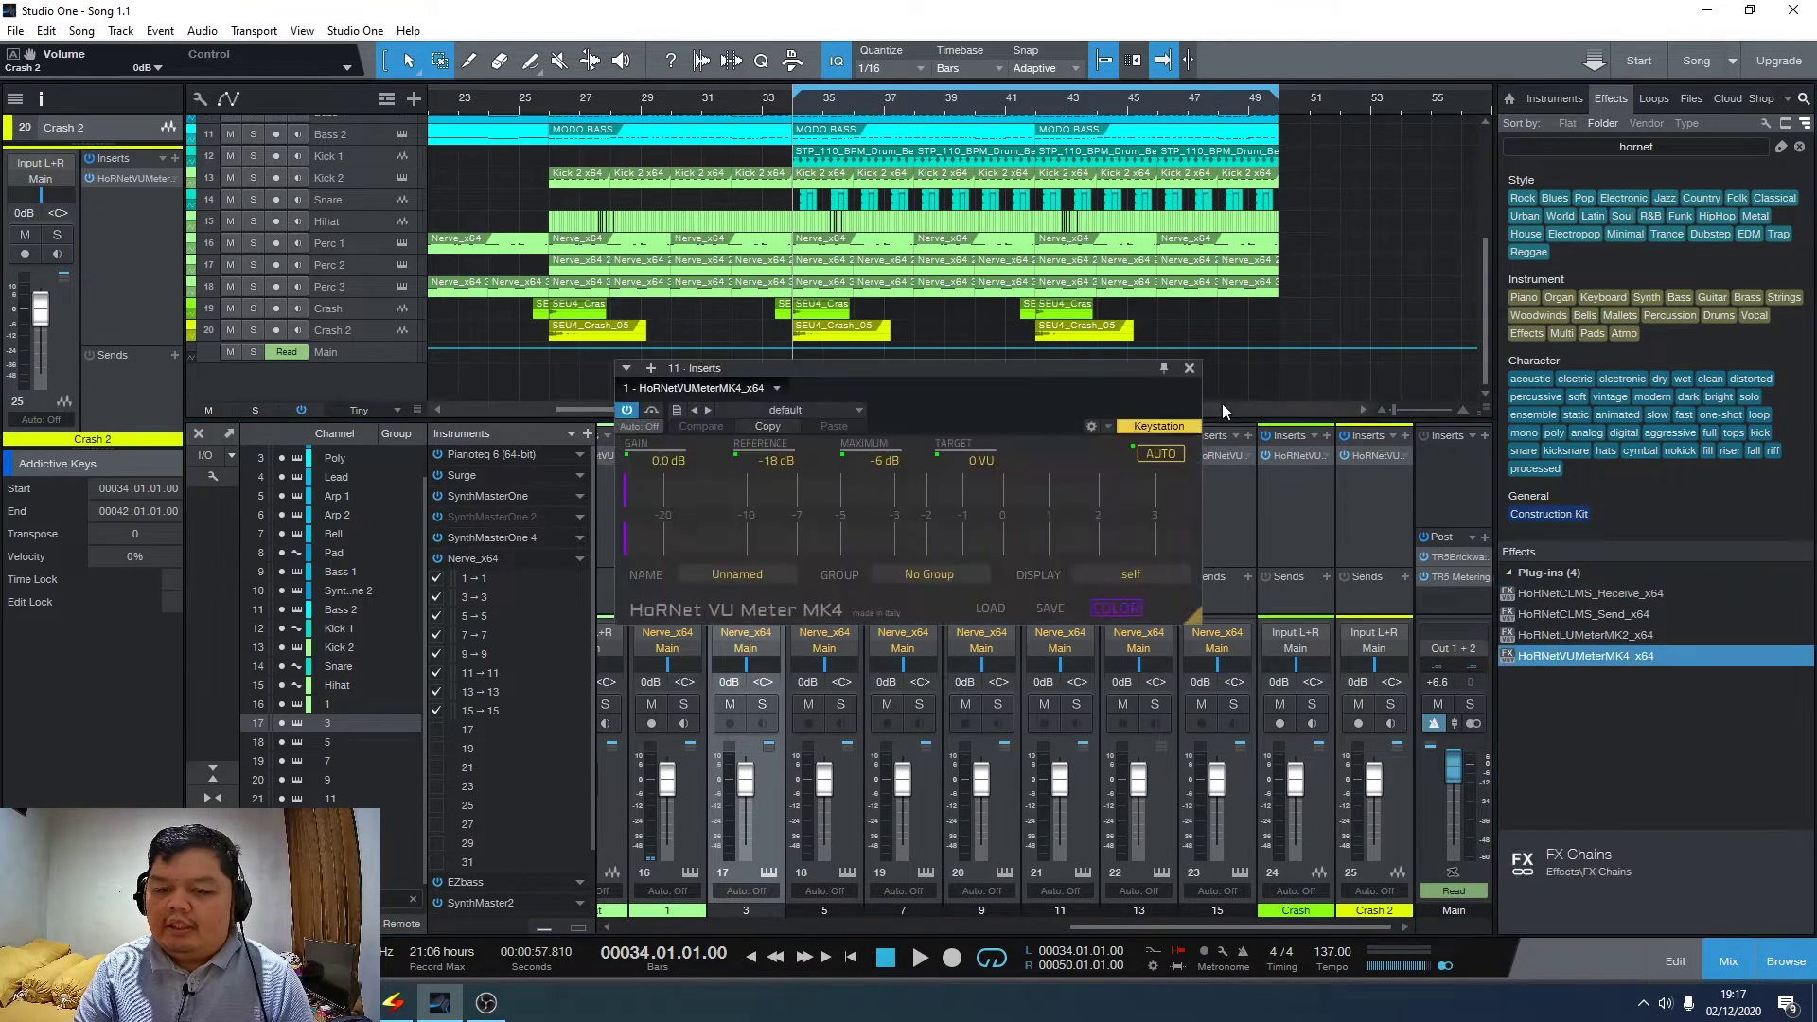
{"action": "left_click", "coordinate": [1190, 368]}
{"action": "left_click_drag", "start_coordinate": [1562, 656], "coordinate": [1140, 504]}
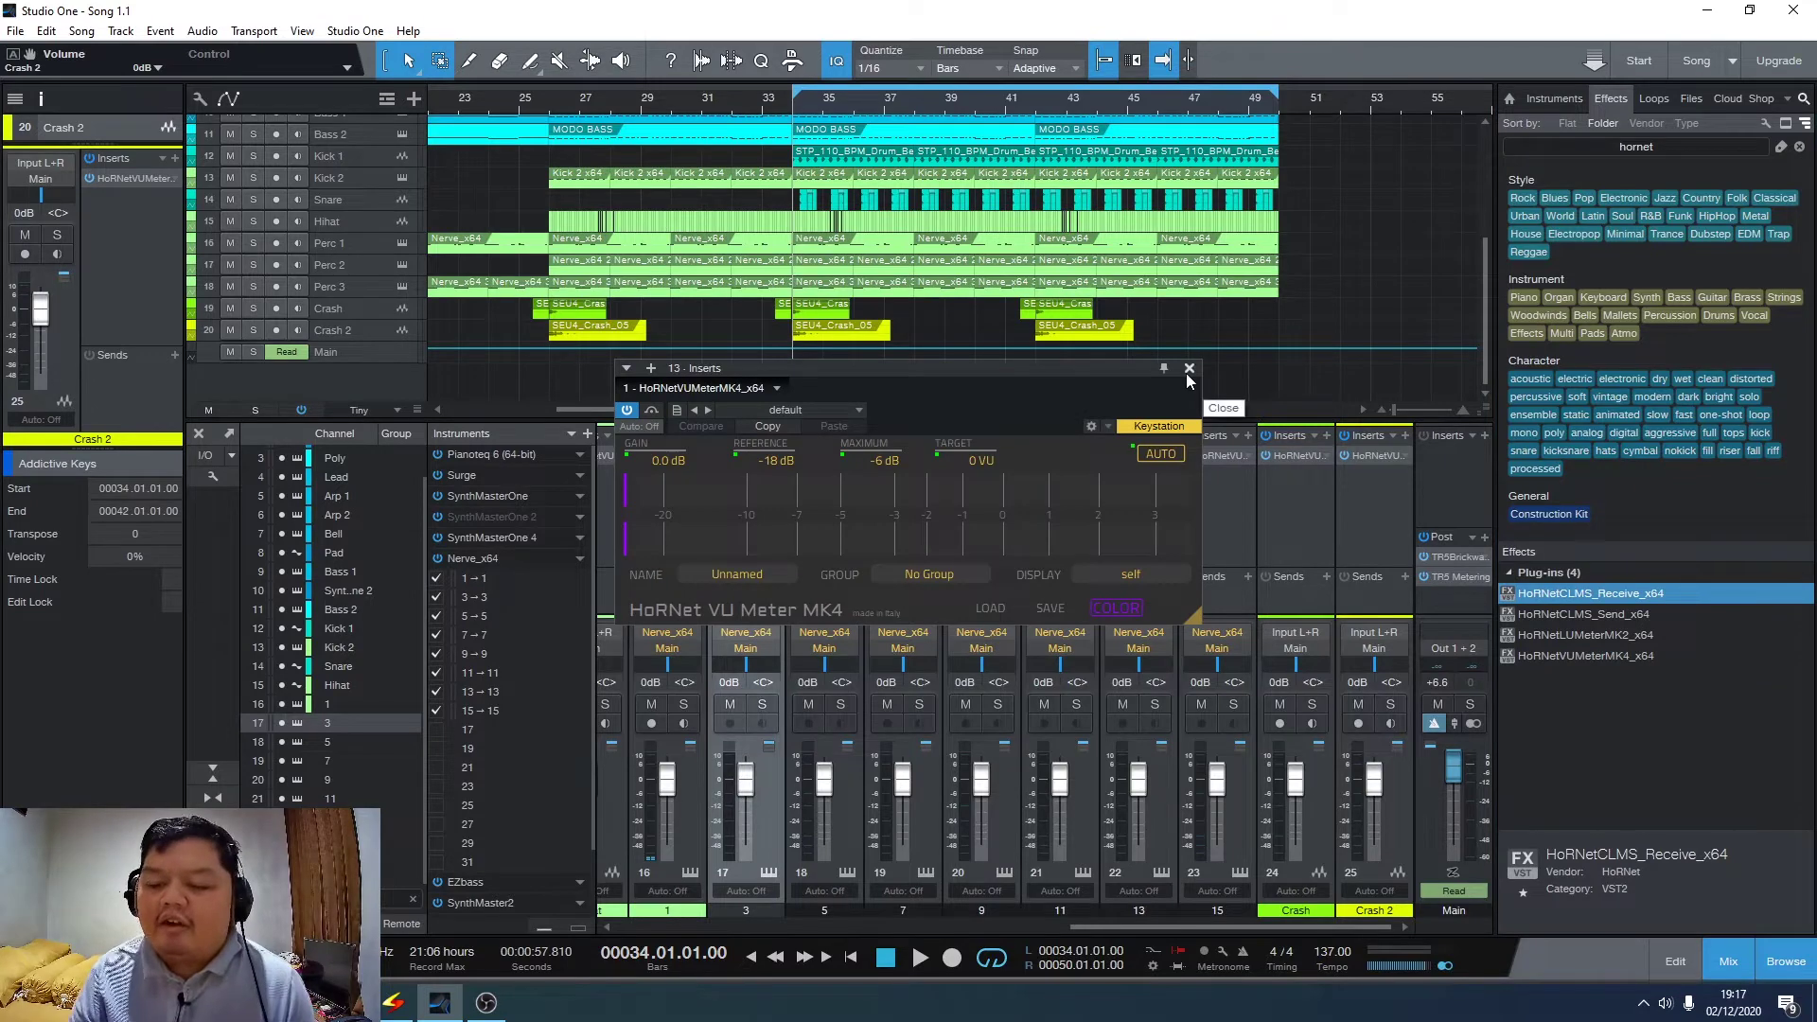
{"action": "left_click", "coordinate": [1190, 370]}
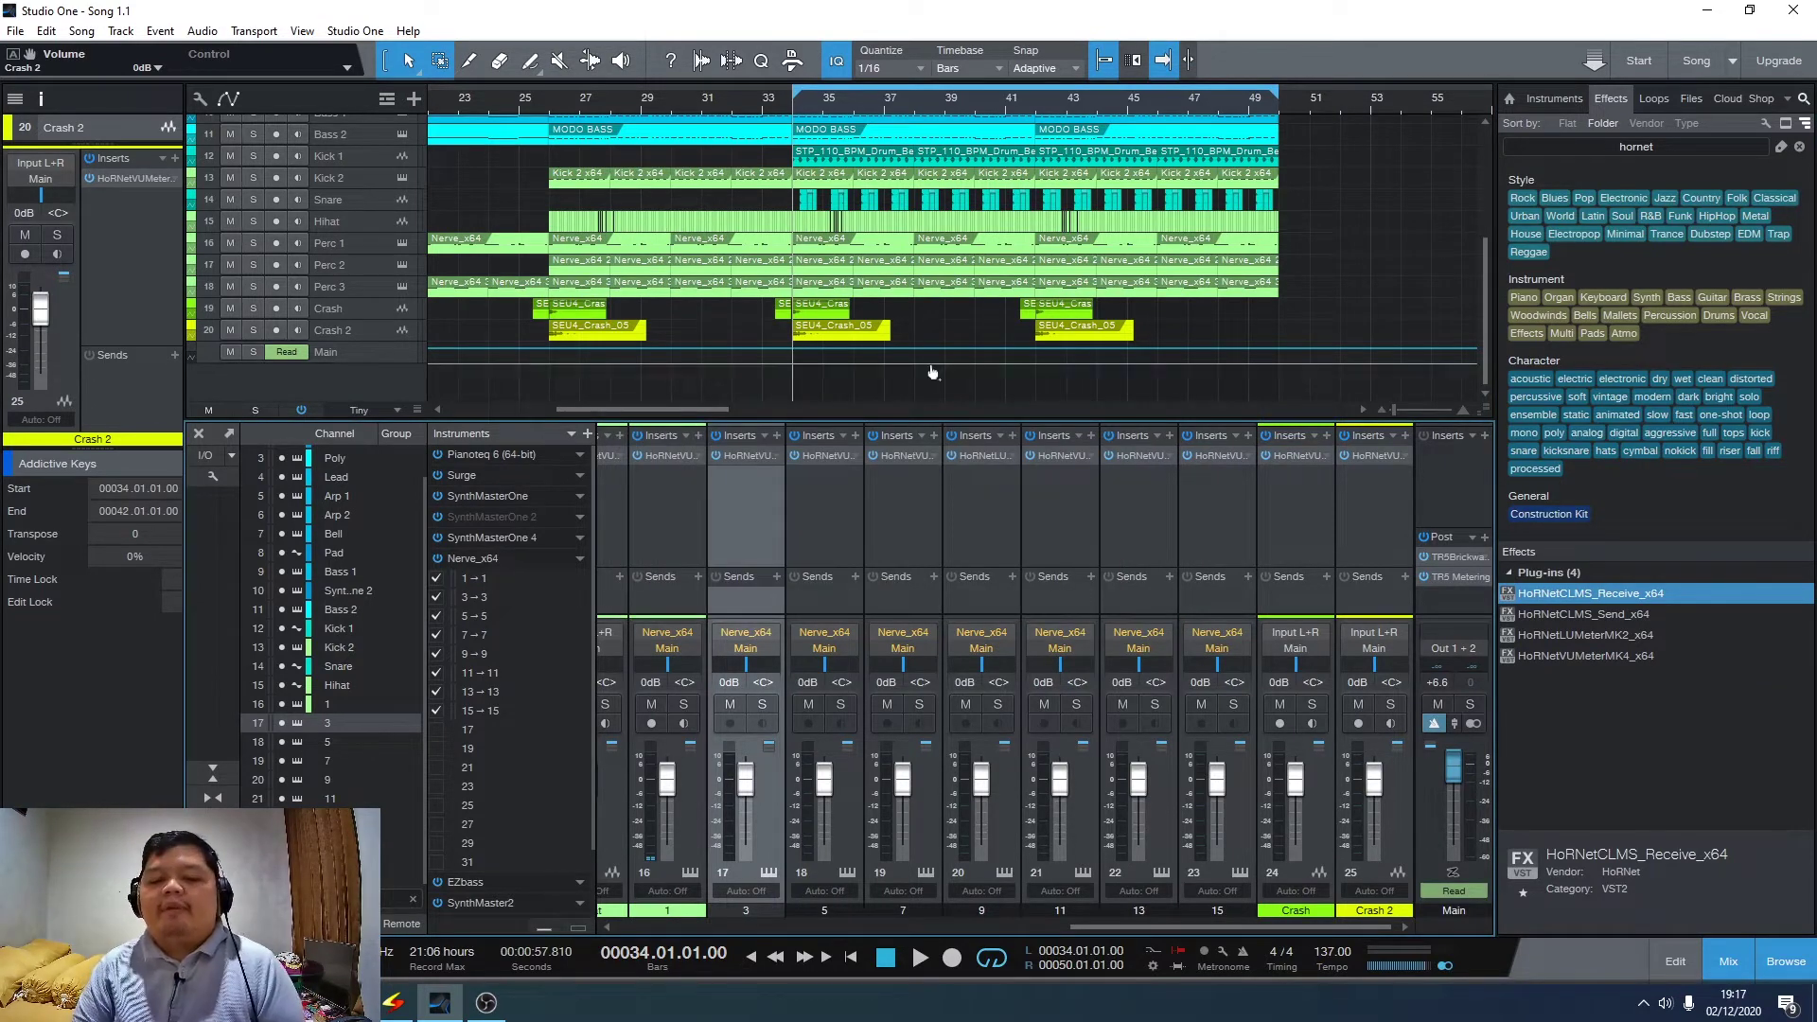
- Open the HoRNet VU Meter MK4 on Nerve_x64 channel 1 and set its Maximum to 0 dB
{"action": "left_click", "coordinate": [681, 457]}
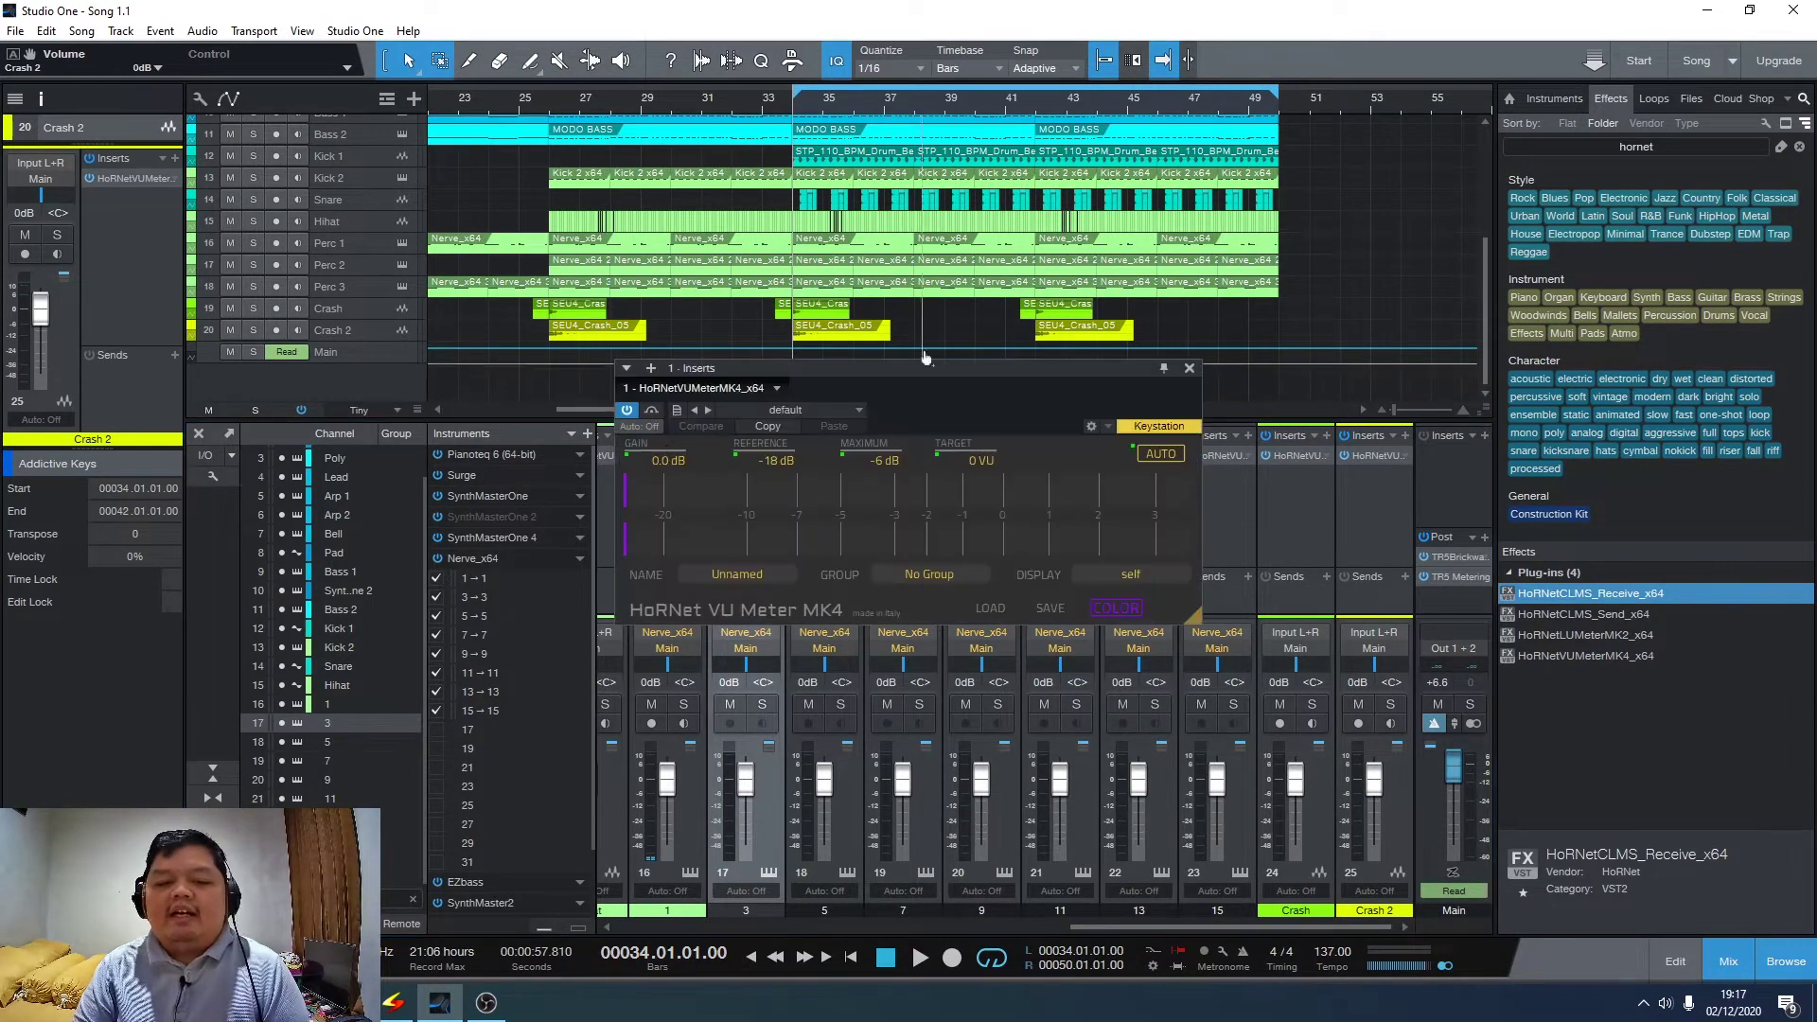
{"action": "left_click_drag", "start_coordinate": [897, 371], "coordinate": [867, 305]}
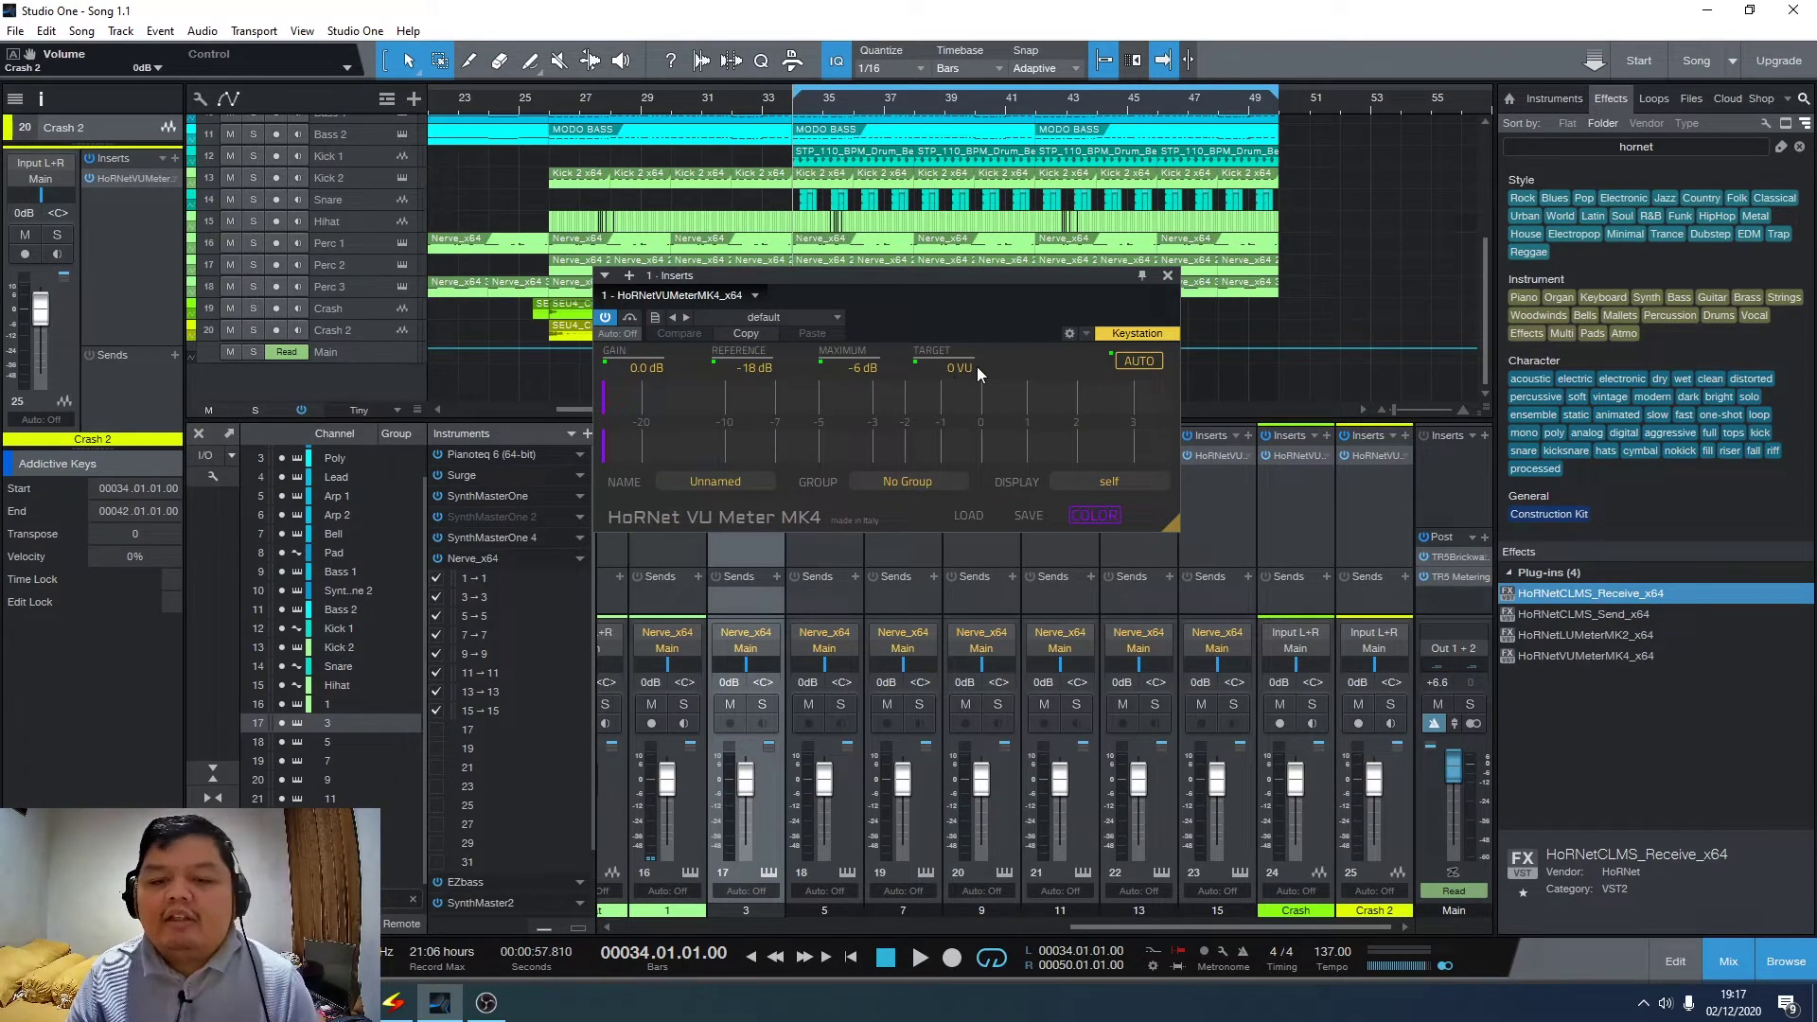
{"action": "left_click", "coordinate": [878, 369]}
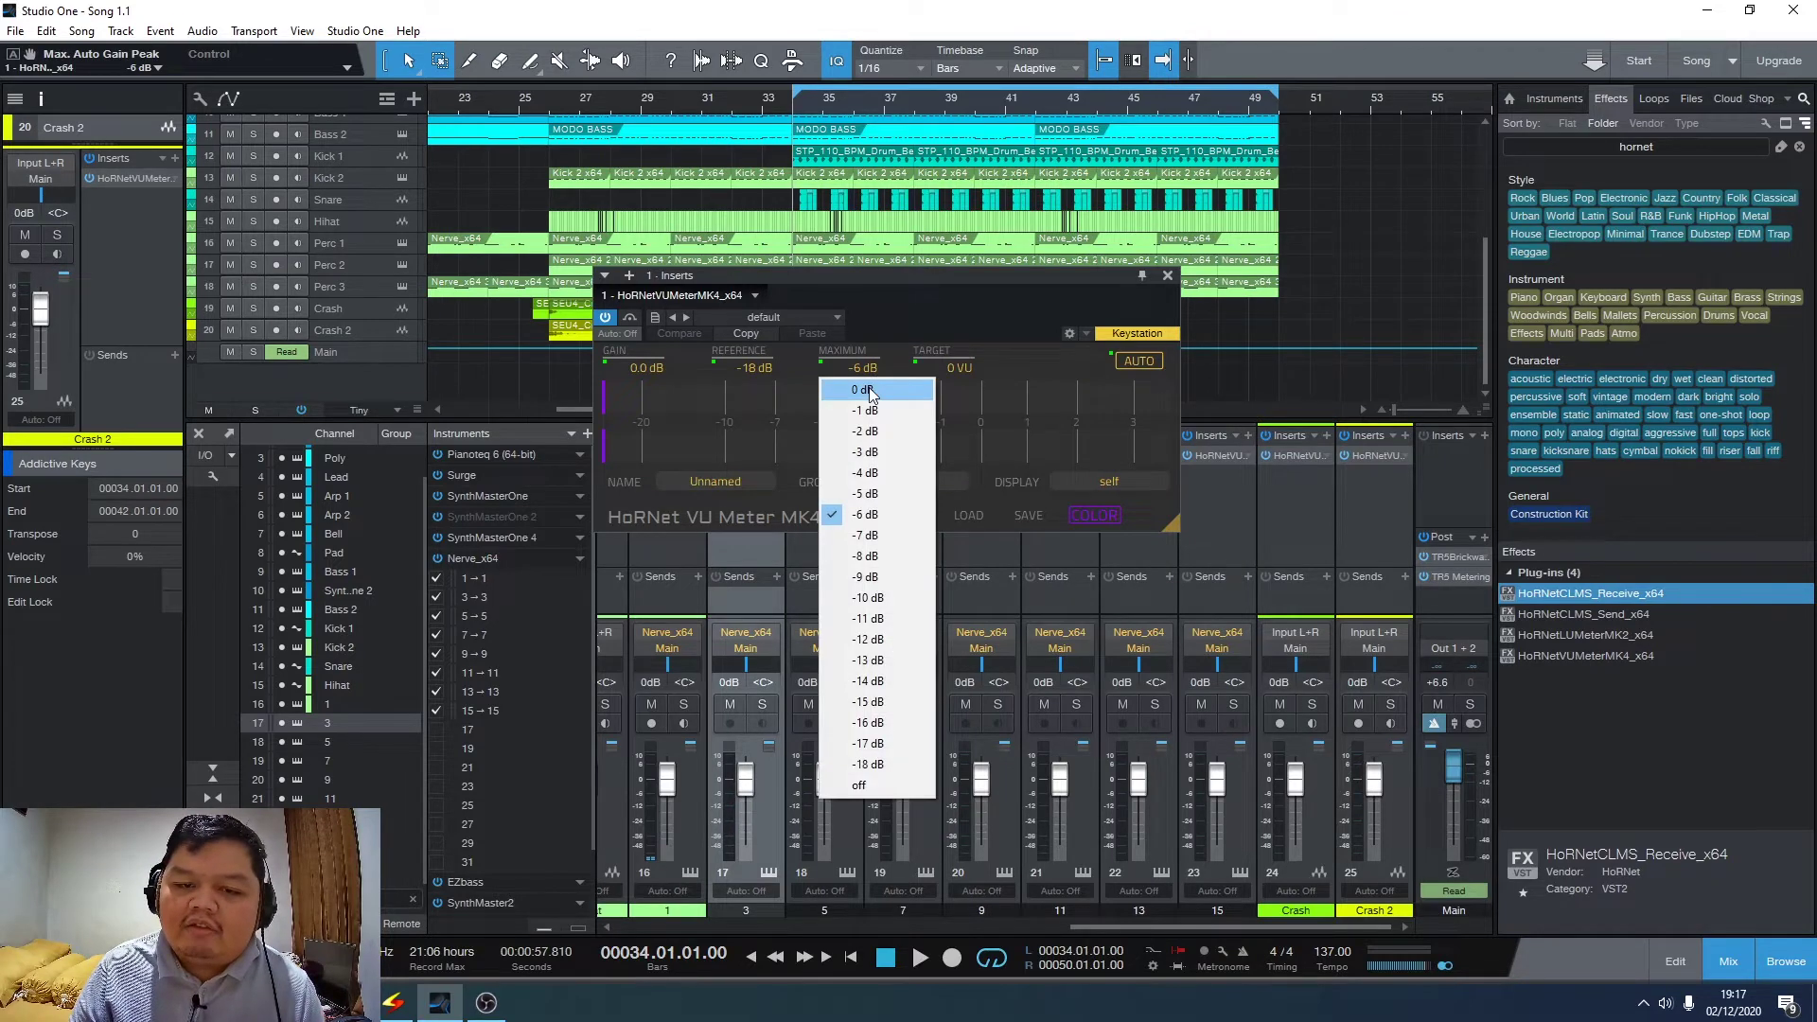
{"action": "left_click", "coordinate": [871, 392]}
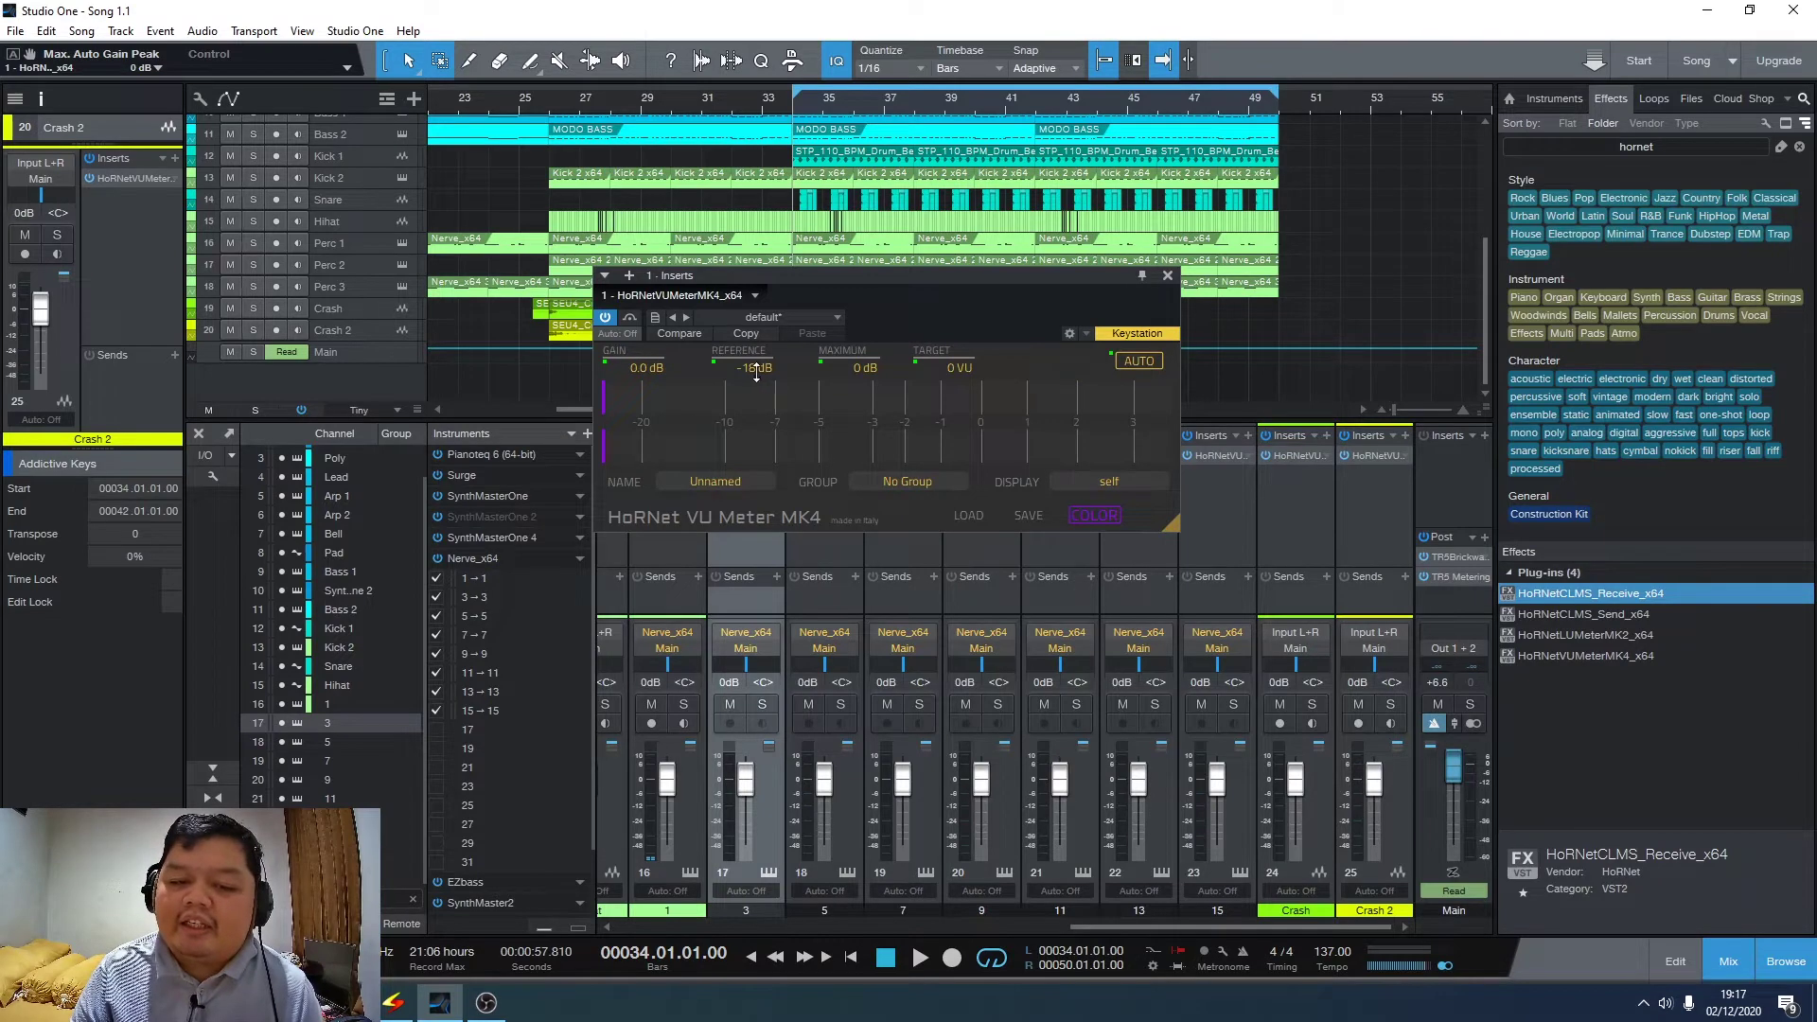
- Set the meter's Maximum, Target and Auto parameters to send to all instances
{"action": "left_click", "coordinate": [863, 366]}
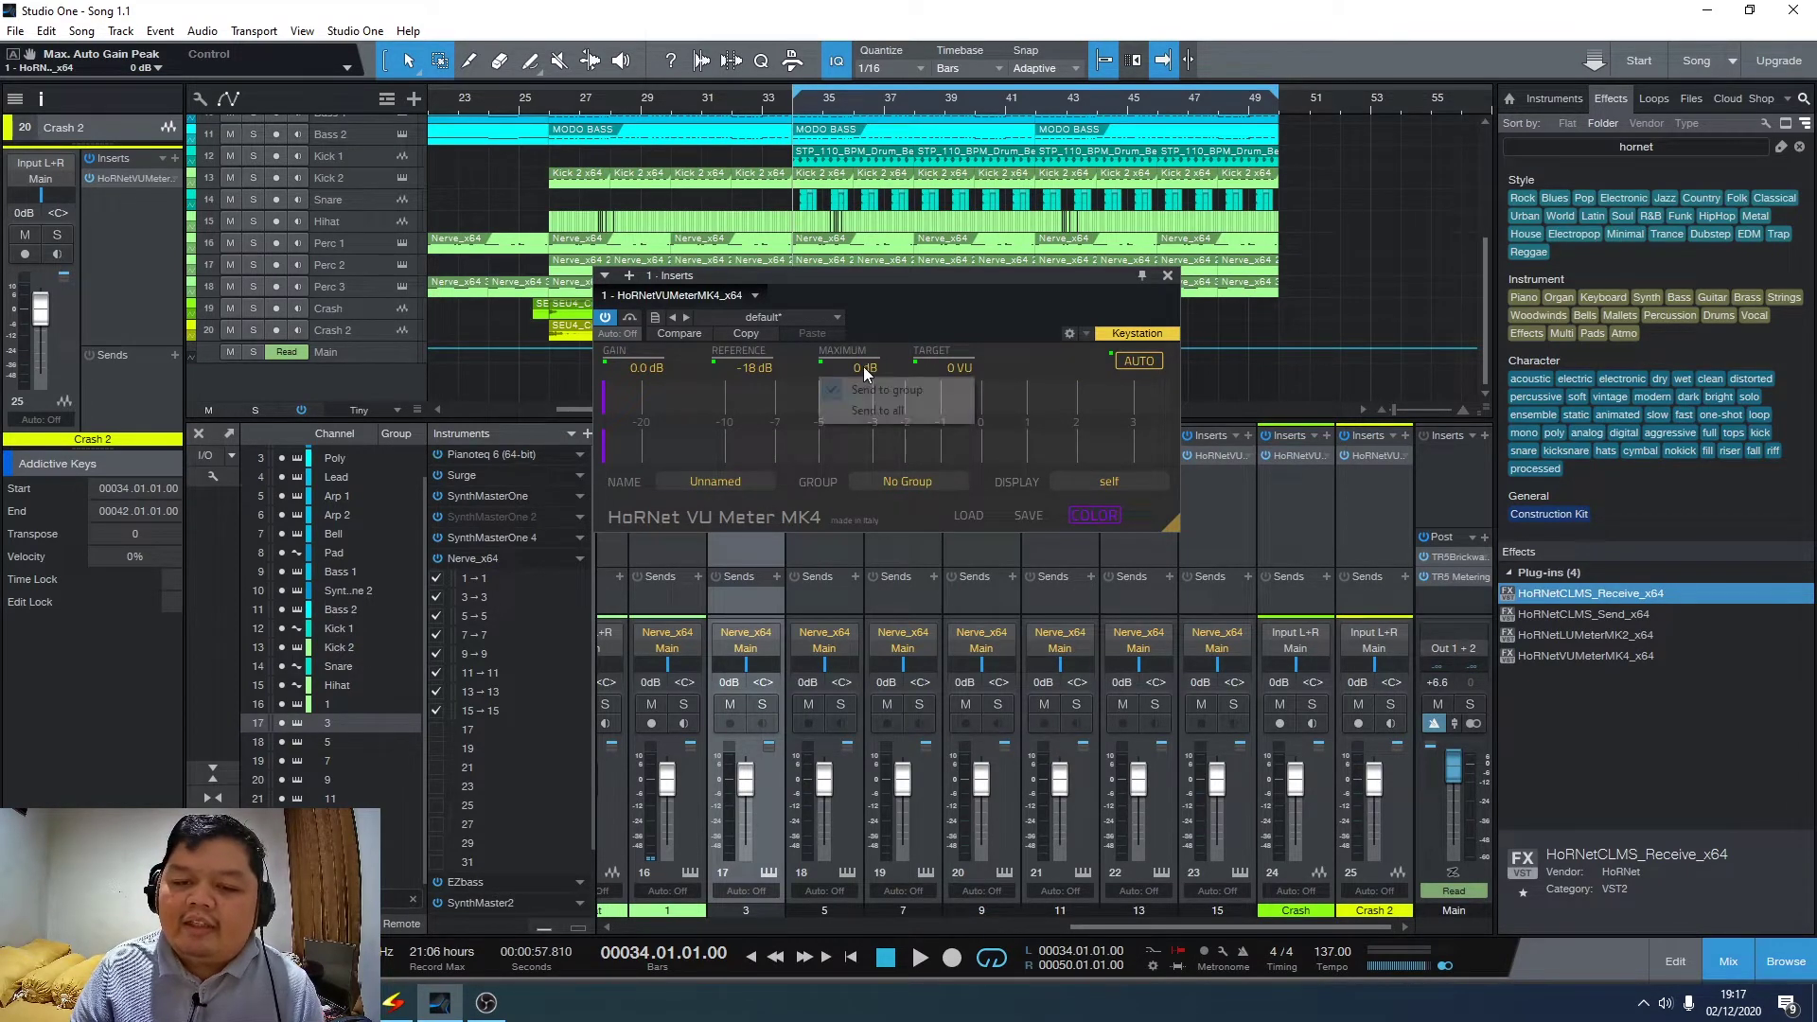
{"action": "left_click", "coordinate": [875, 417]}
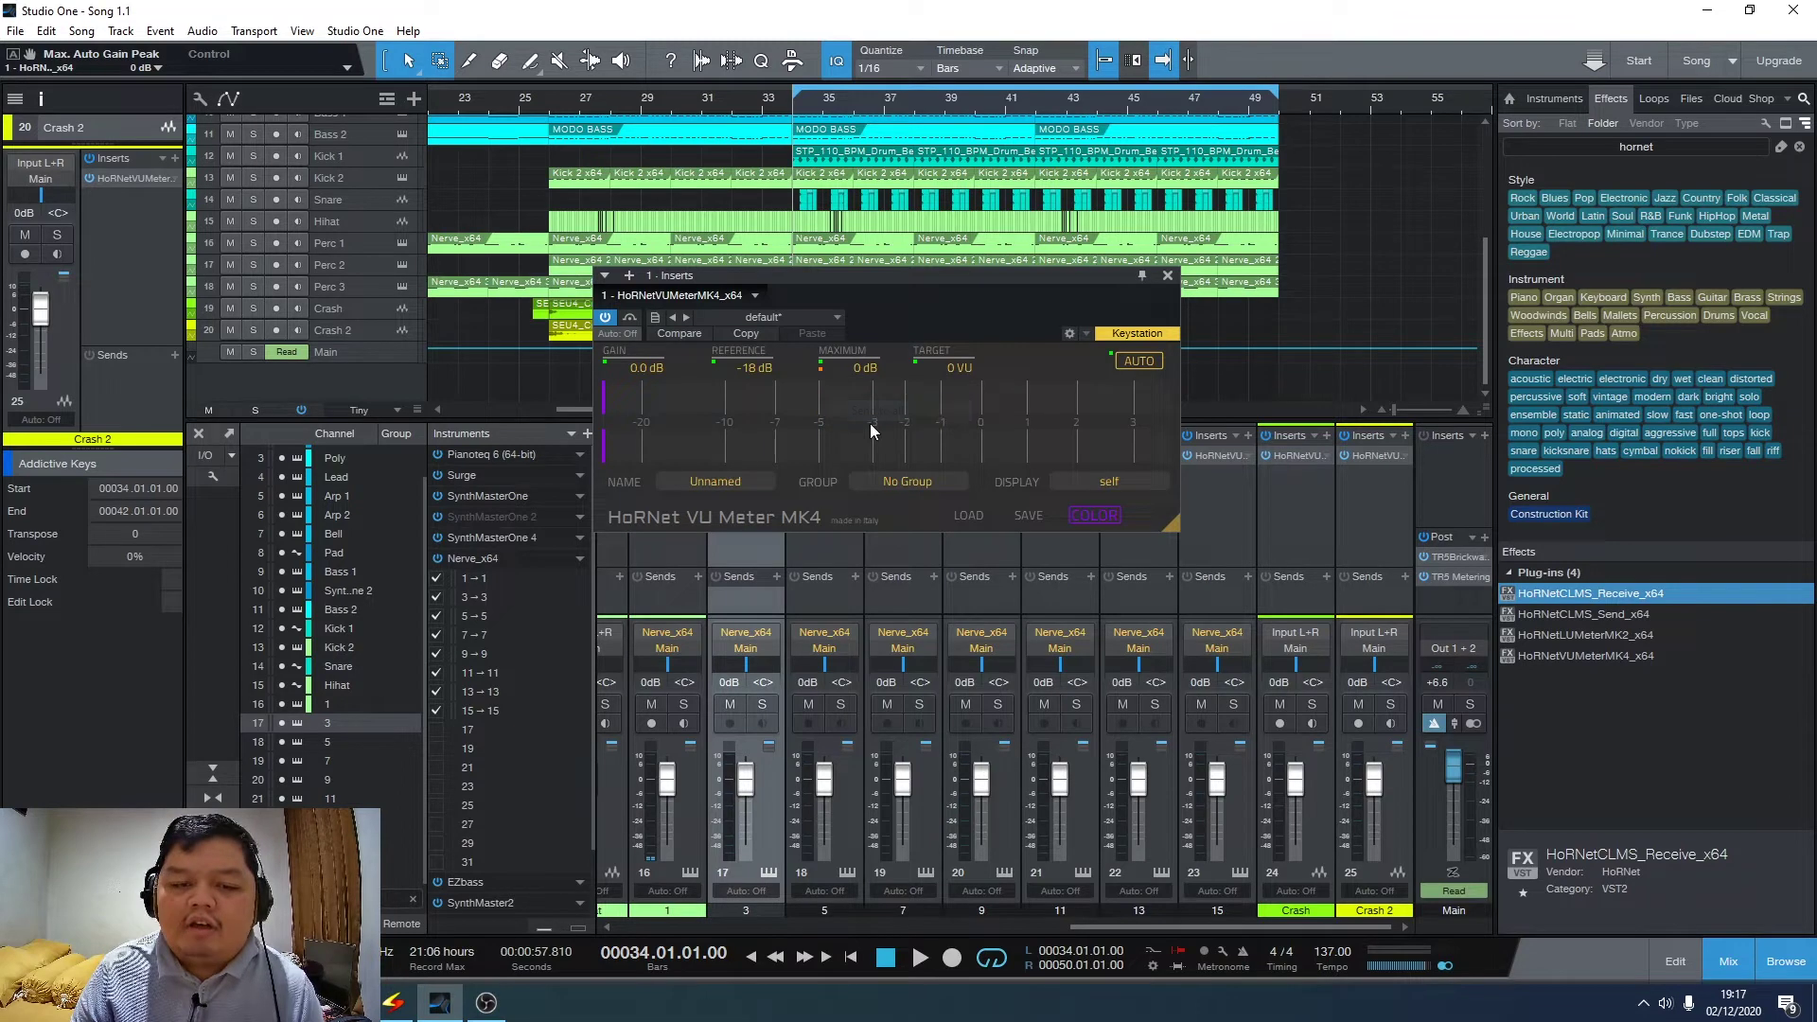
{"action": "left_click", "coordinate": [967, 368]}
{"action": "left_click", "coordinate": [978, 413]}
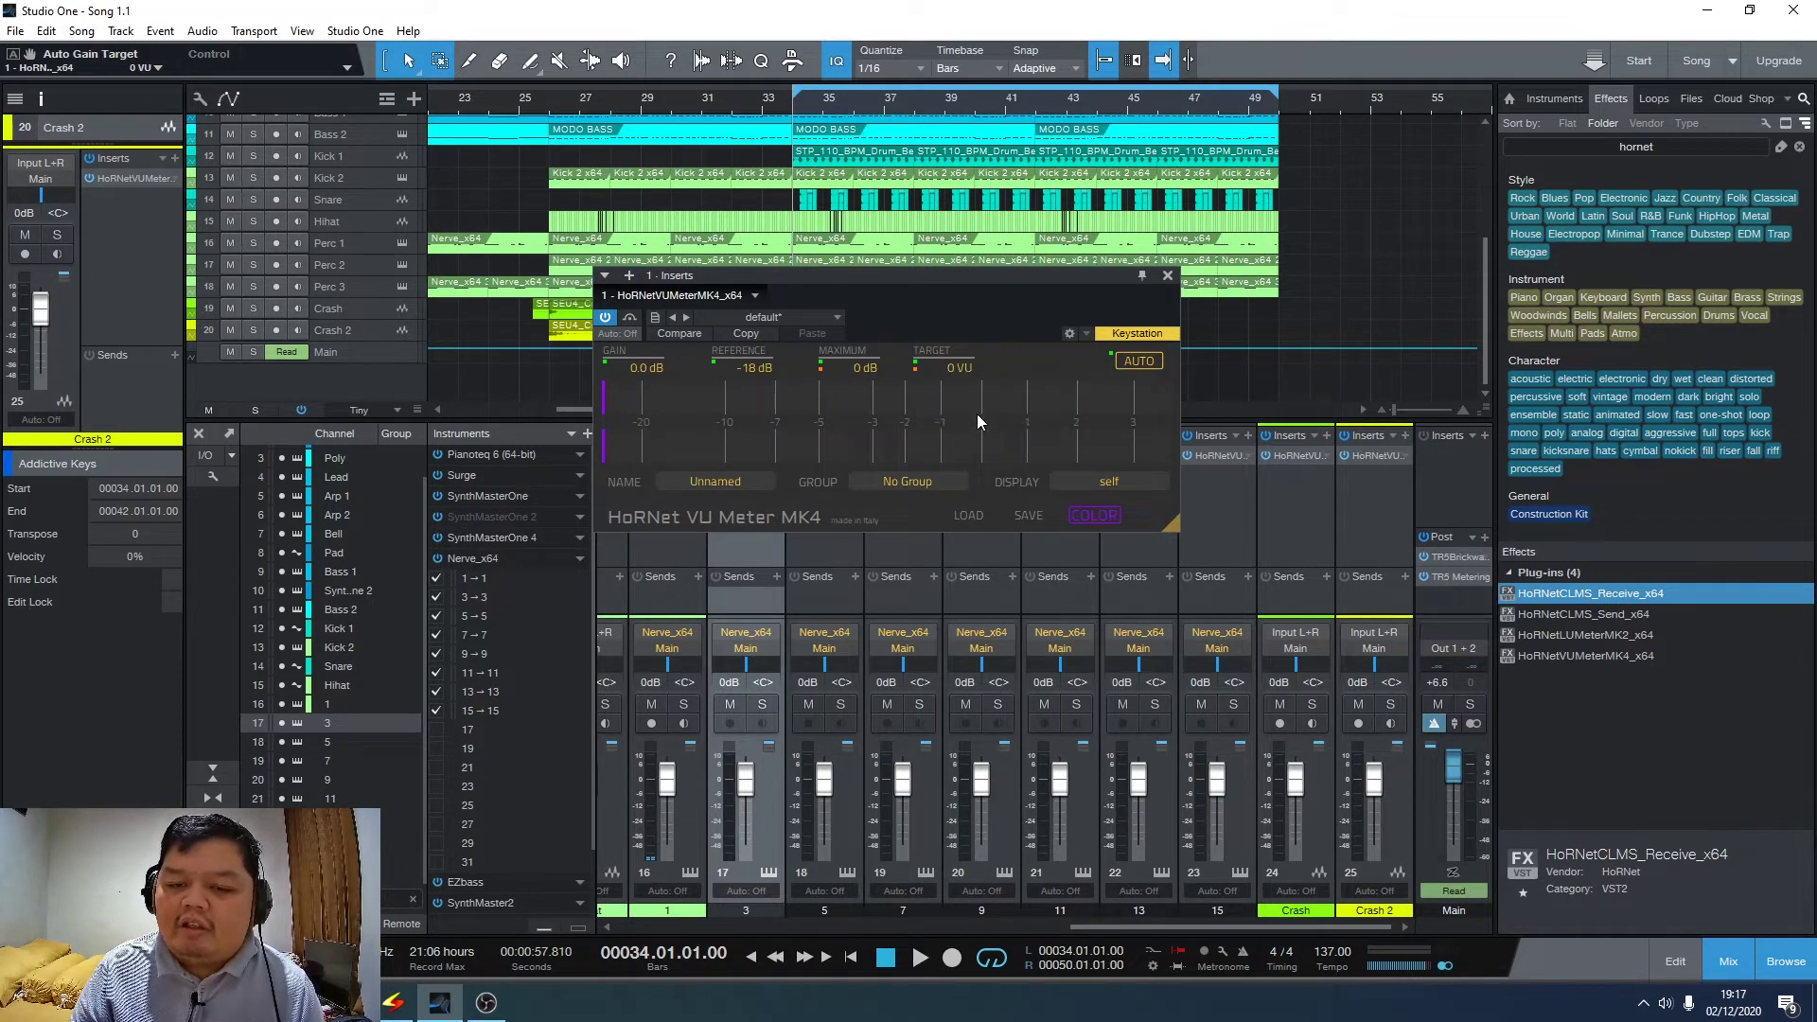
{"action": "left_click", "coordinate": [1144, 364]}
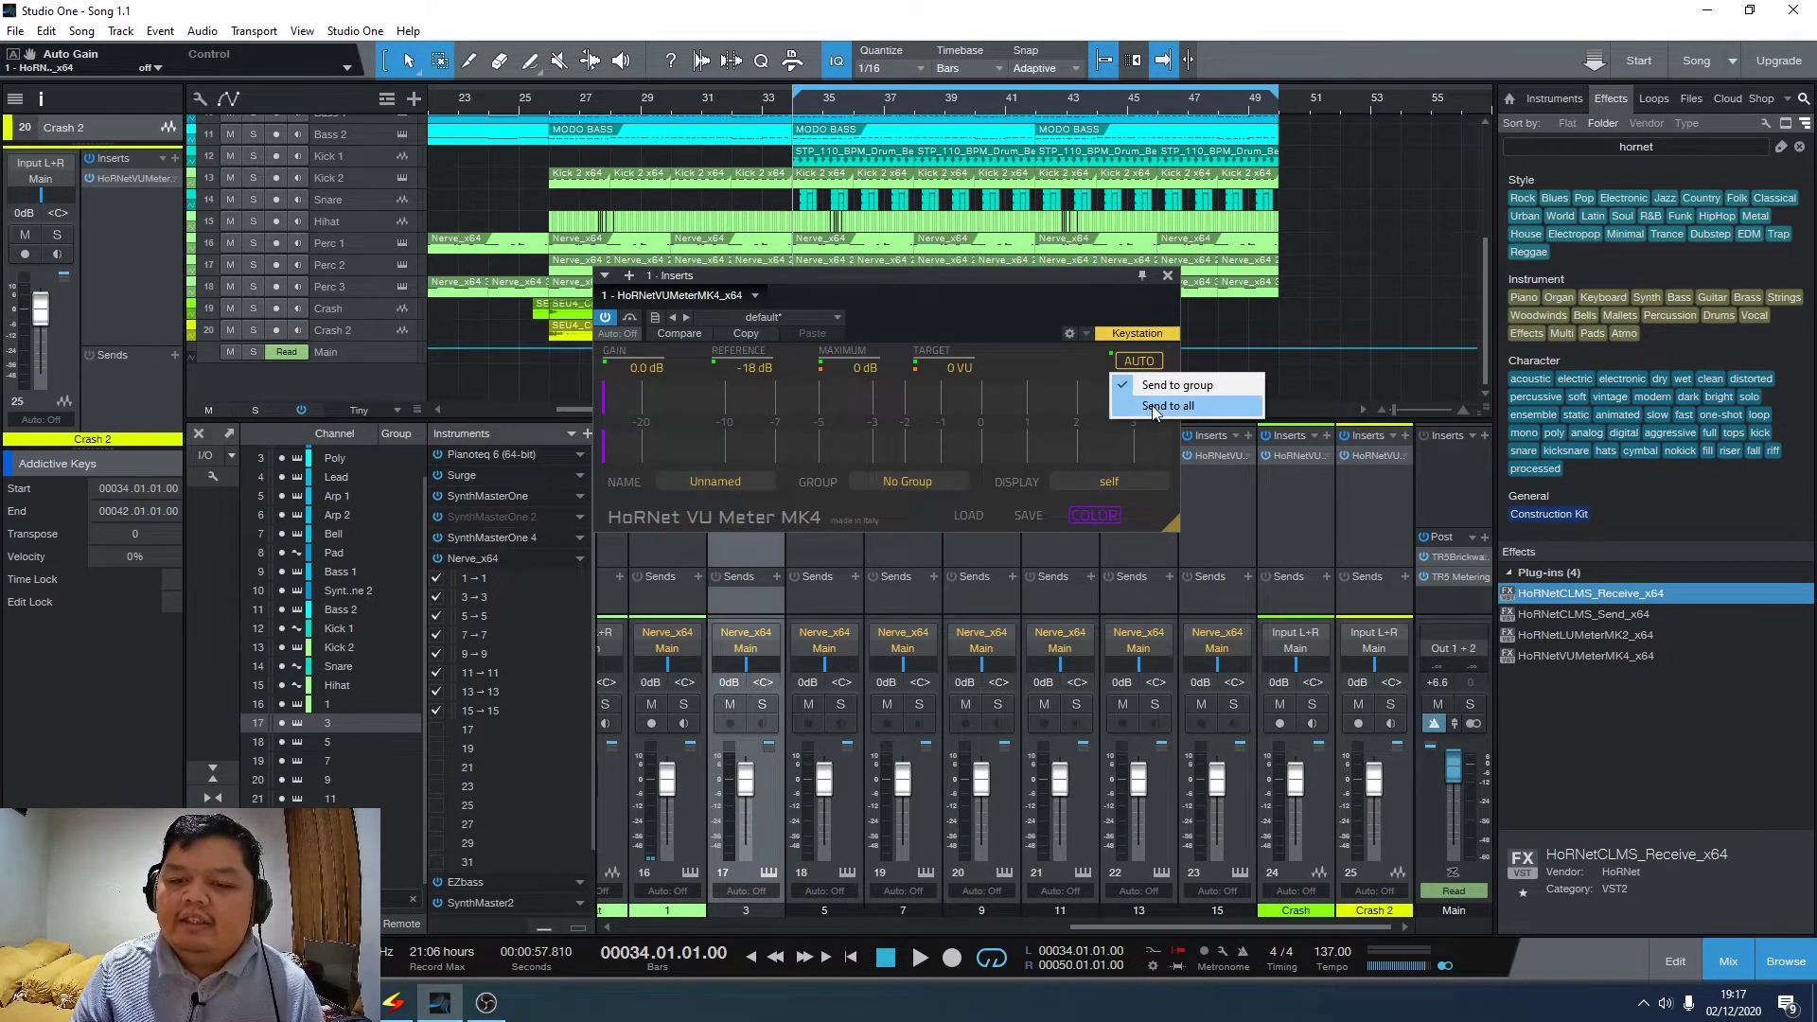
{"action": "left_click", "coordinate": [1151, 405]}
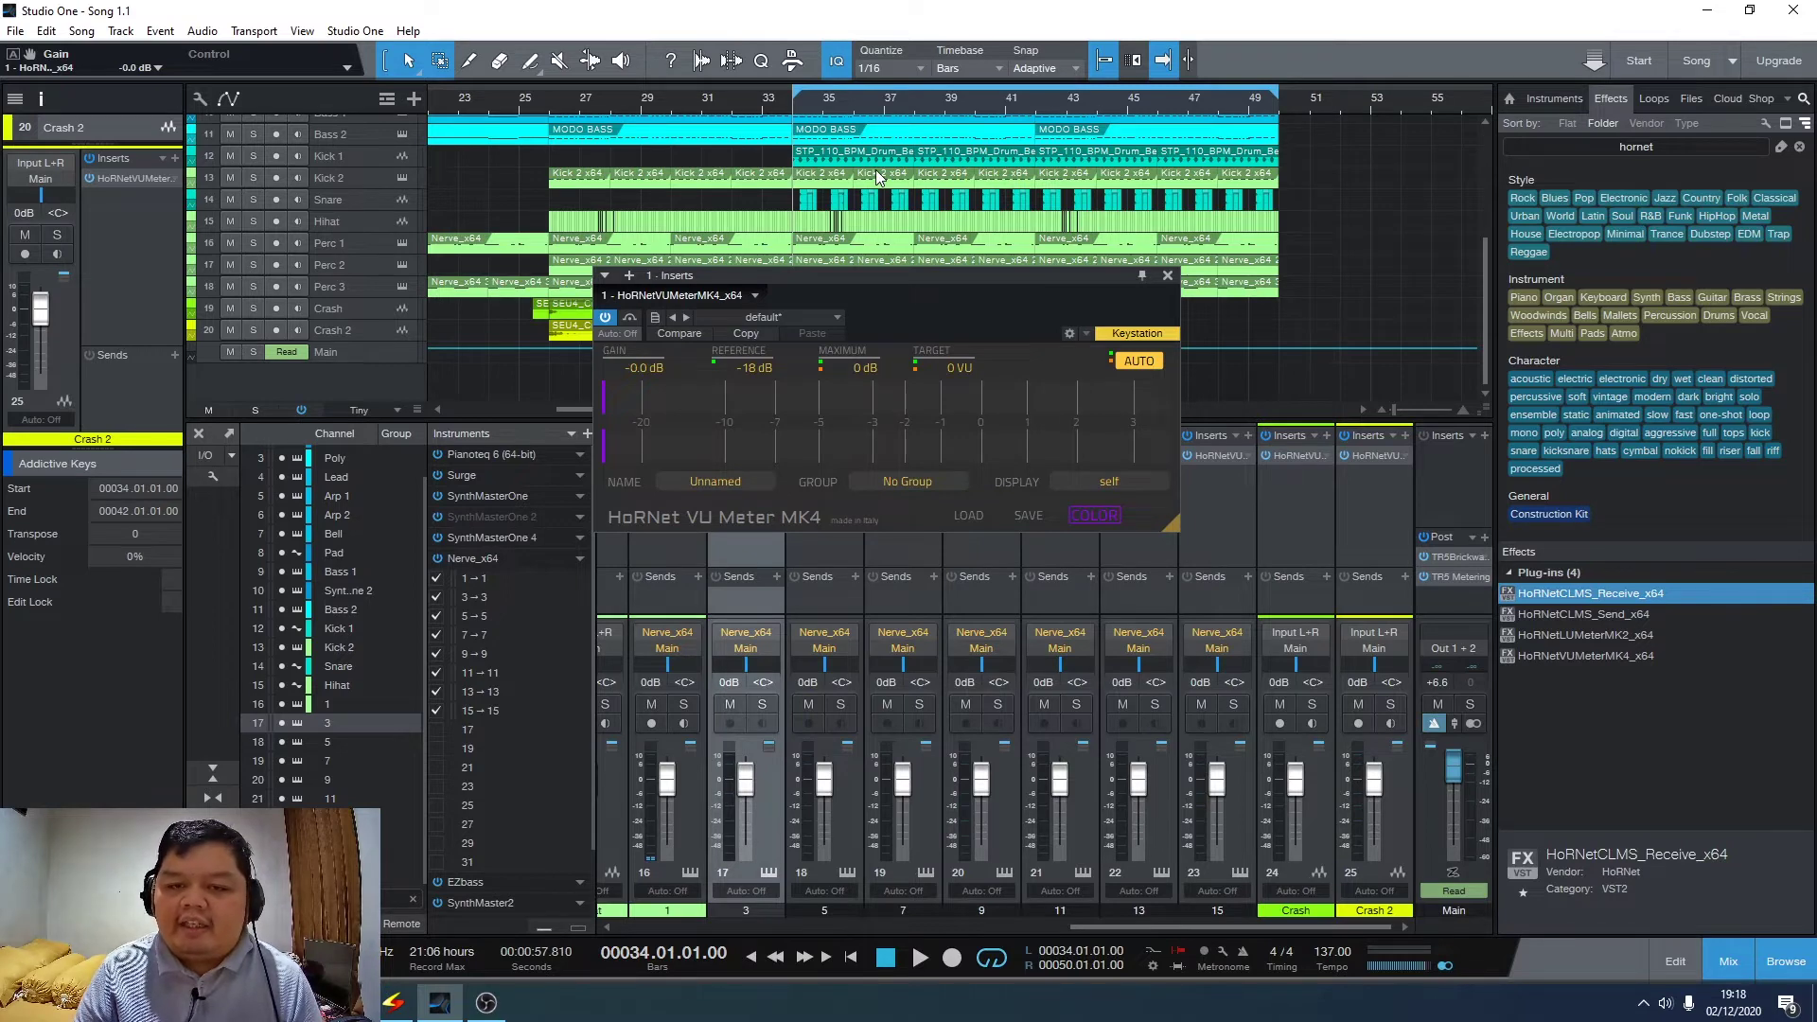
- Play the song from bar 34 with Auto gain enabled on the meters, stop playback and close the meter window
{"action": "key", "text": "space"}
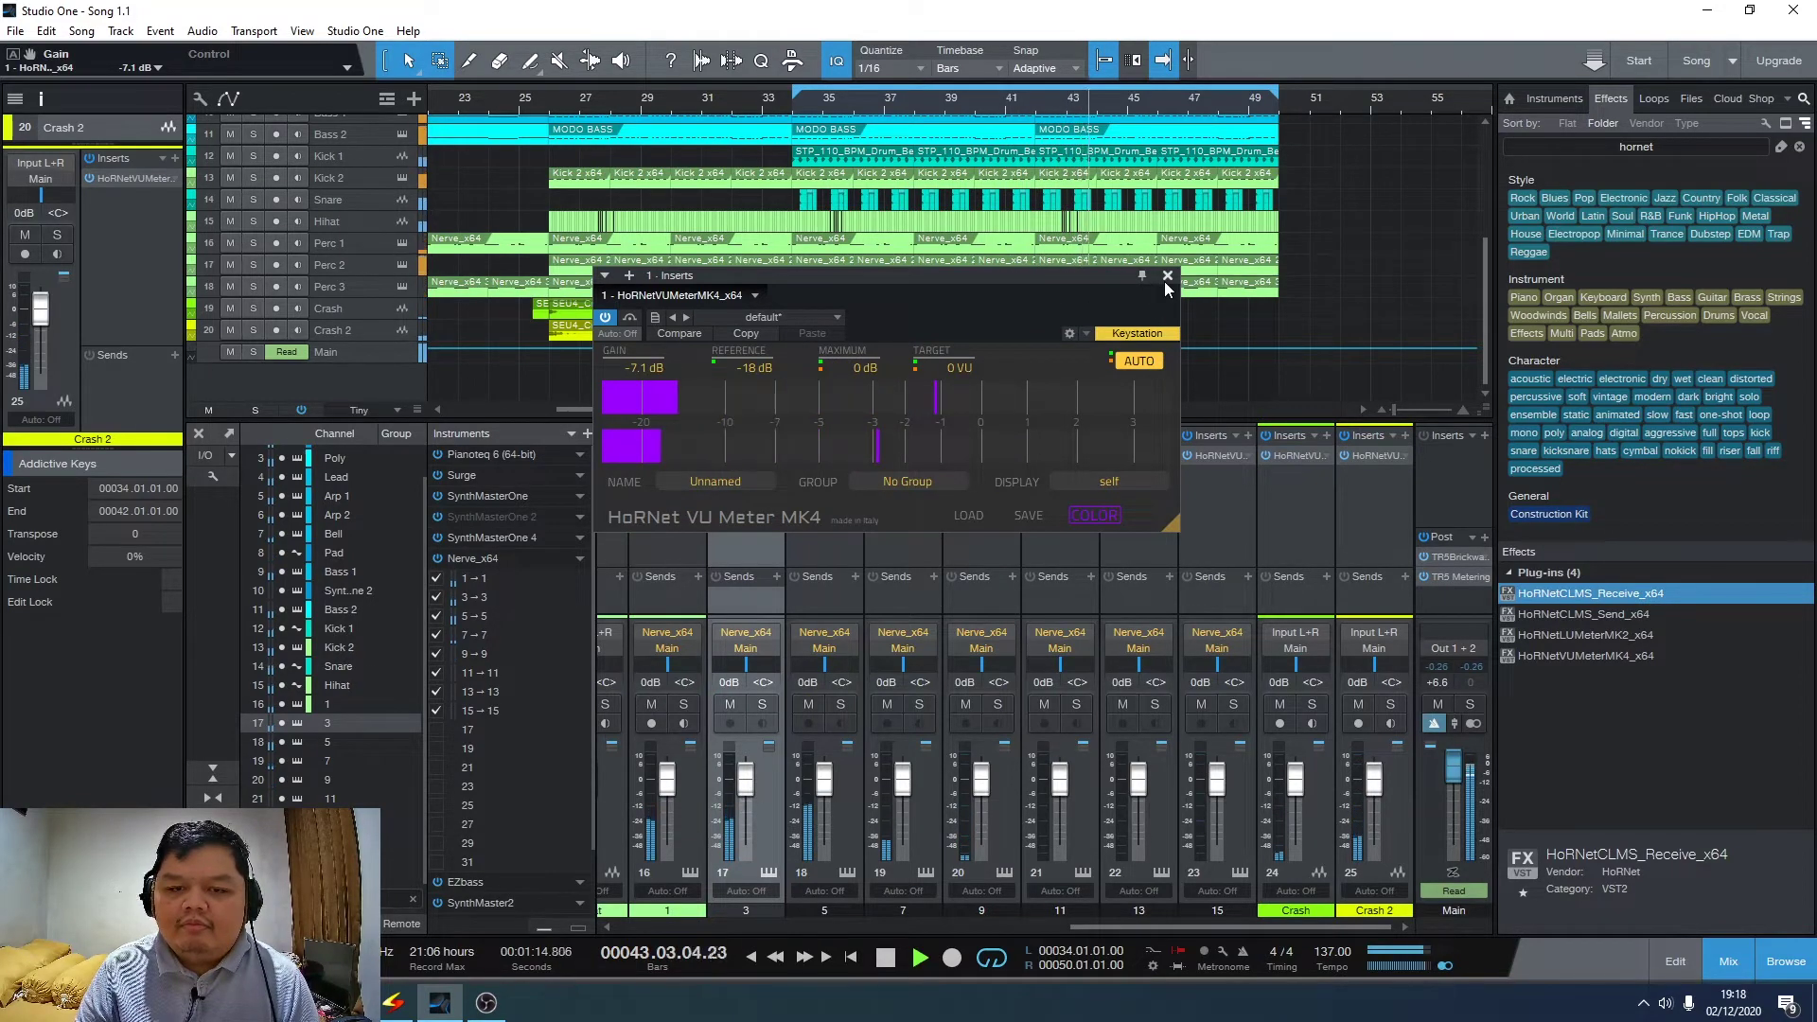
{"action": "key", "text": "space"}
{"action": "key", "text": "KP_0"}
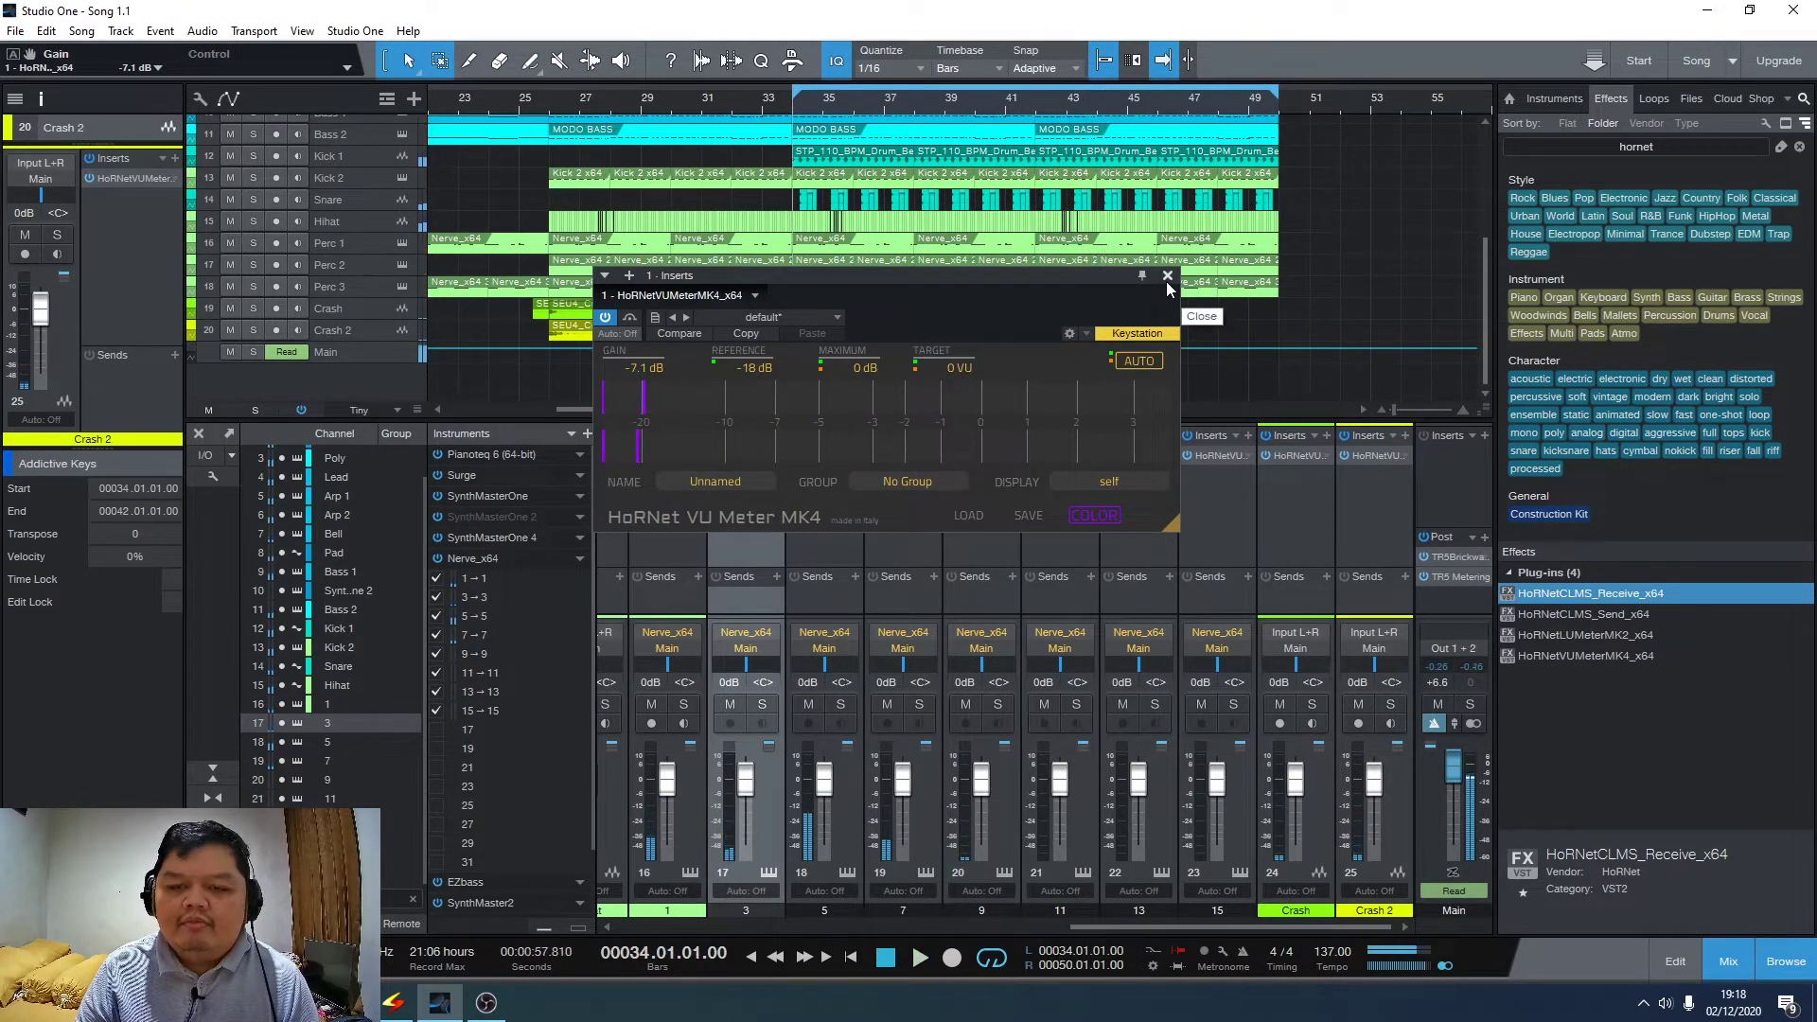
{"action": "left_click", "coordinate": [1167, 277]}
- Solo the Poly channel and play from bar 34 to check its level in HoRNet VU Meter MK4
{"action": "left_click", "coordinate": [704, 537]}
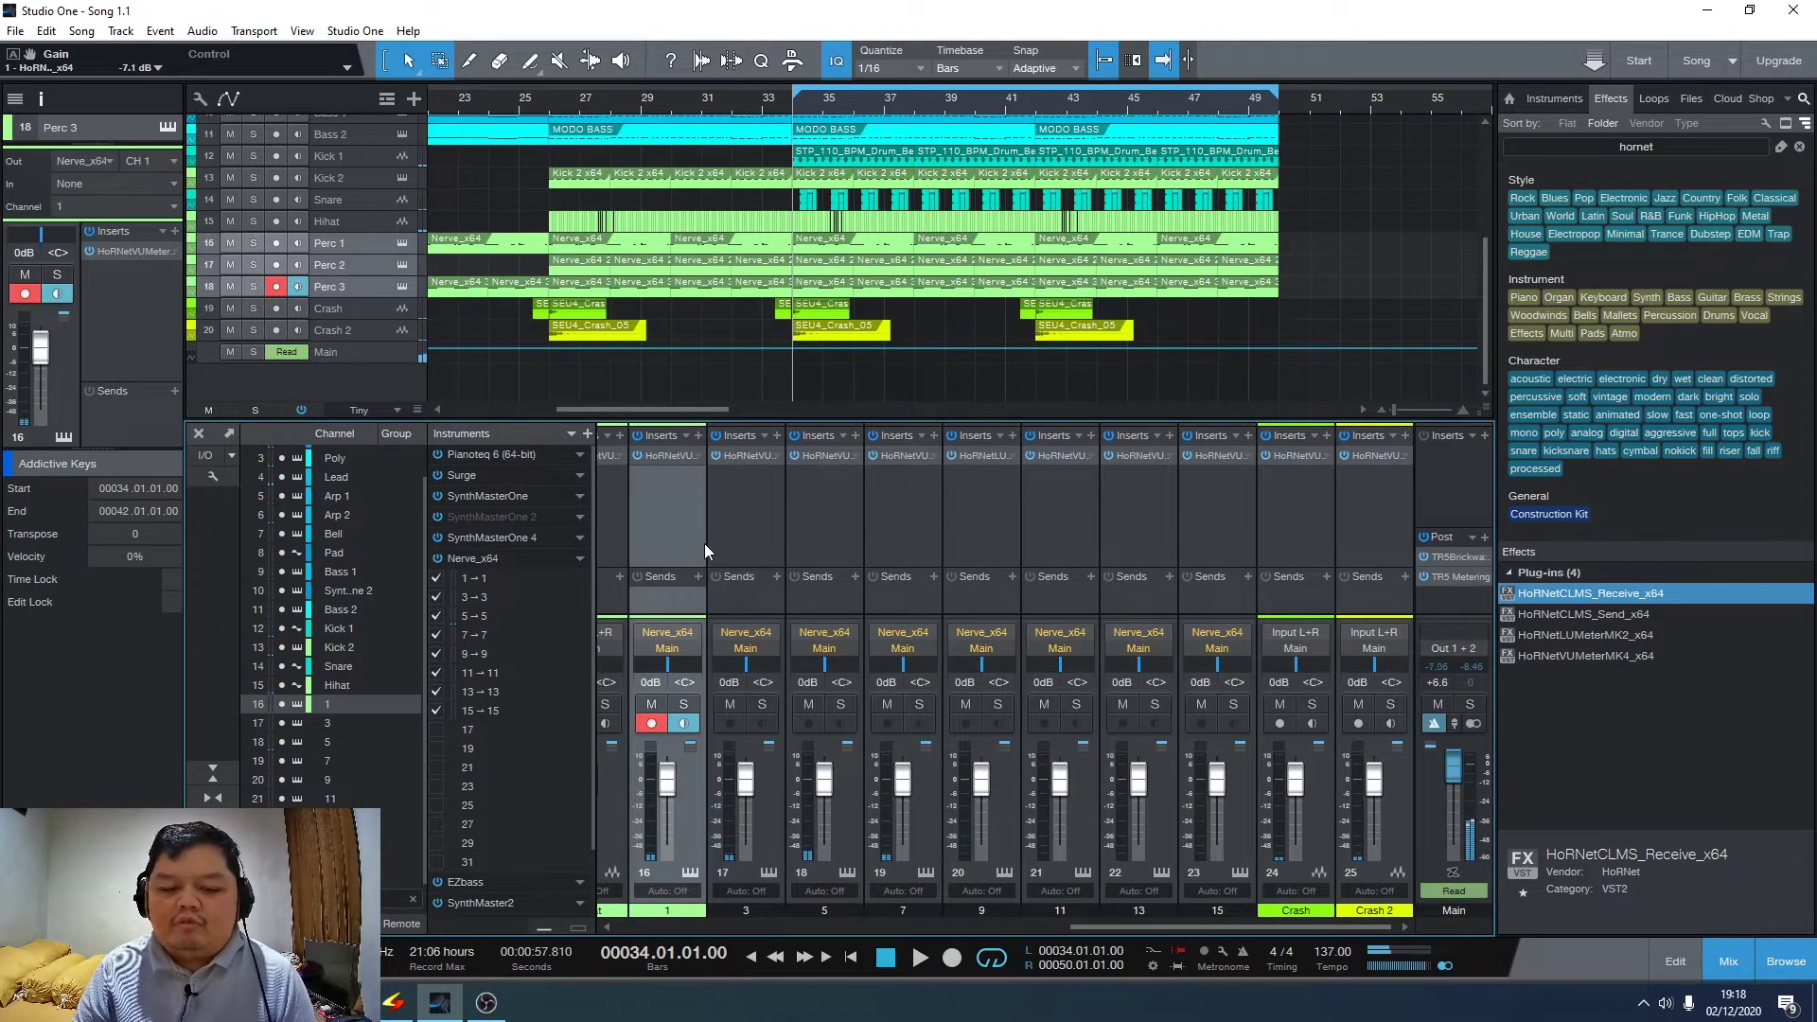
{"action": "scroll", "coordinate": [785, 927], "scroll_direction": "left", "scroll_amount": 5}
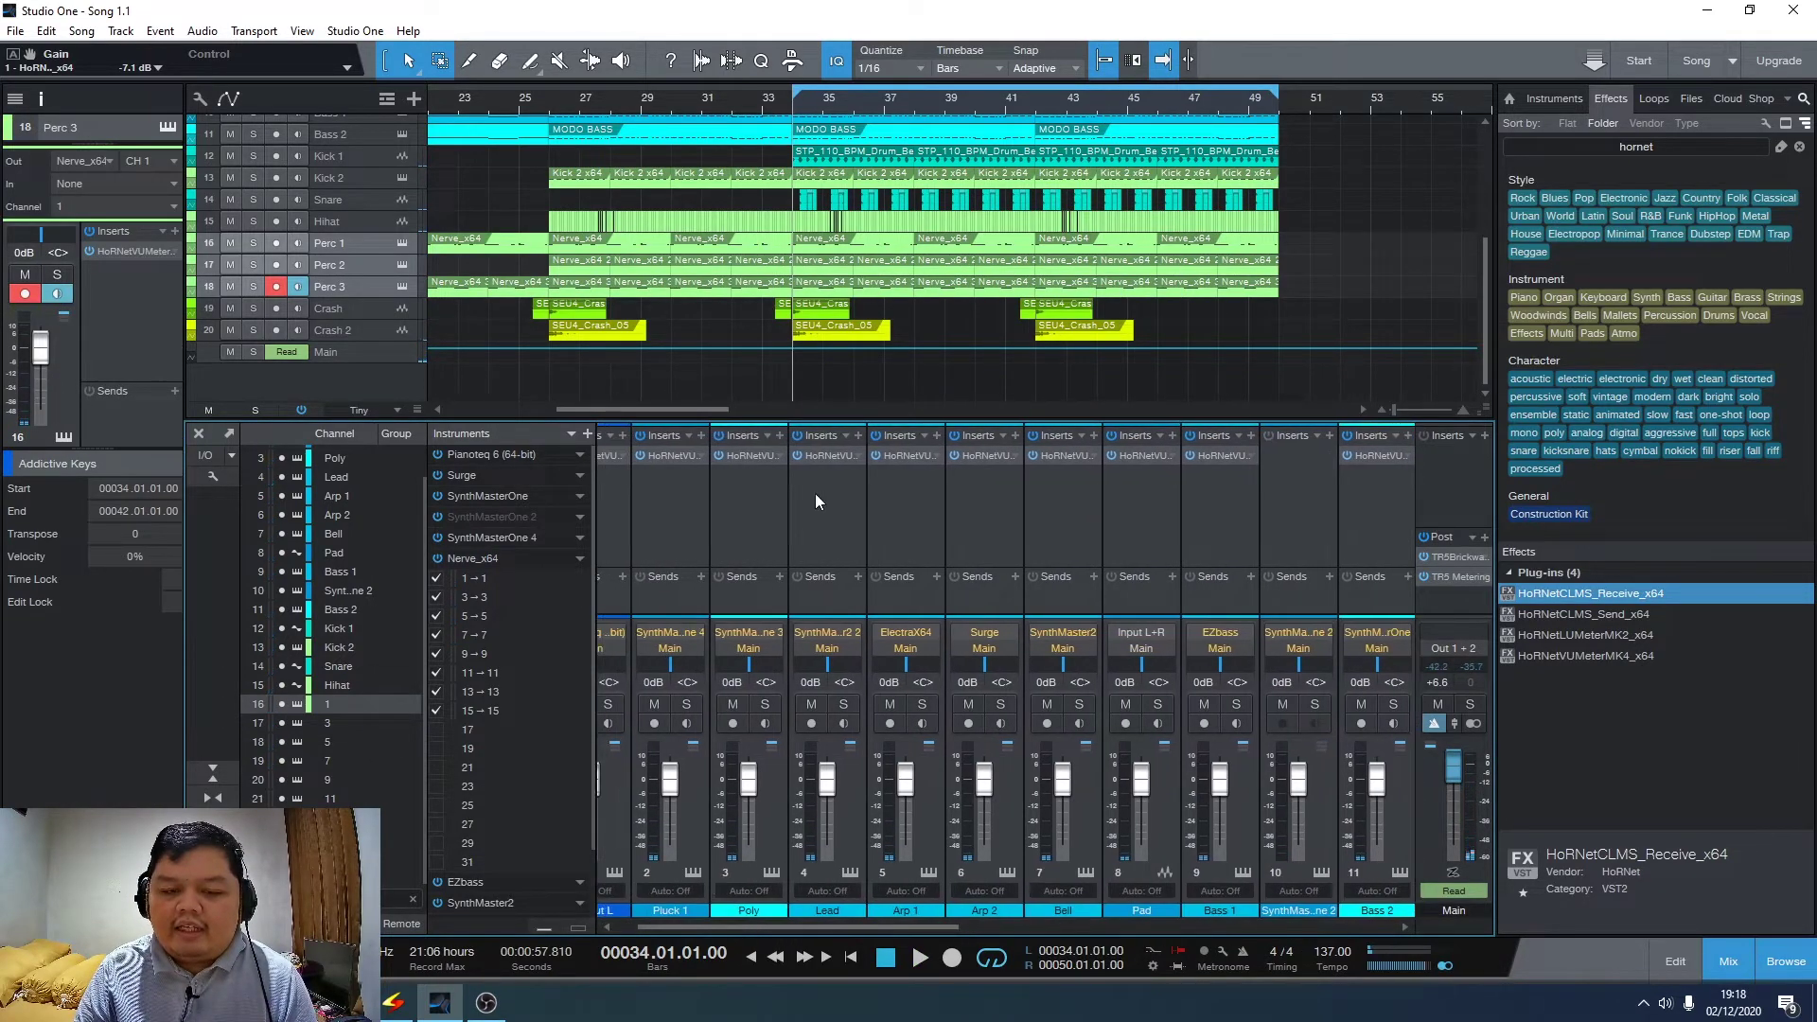
{"action": "left_click", "coordinate": [760, 460]}
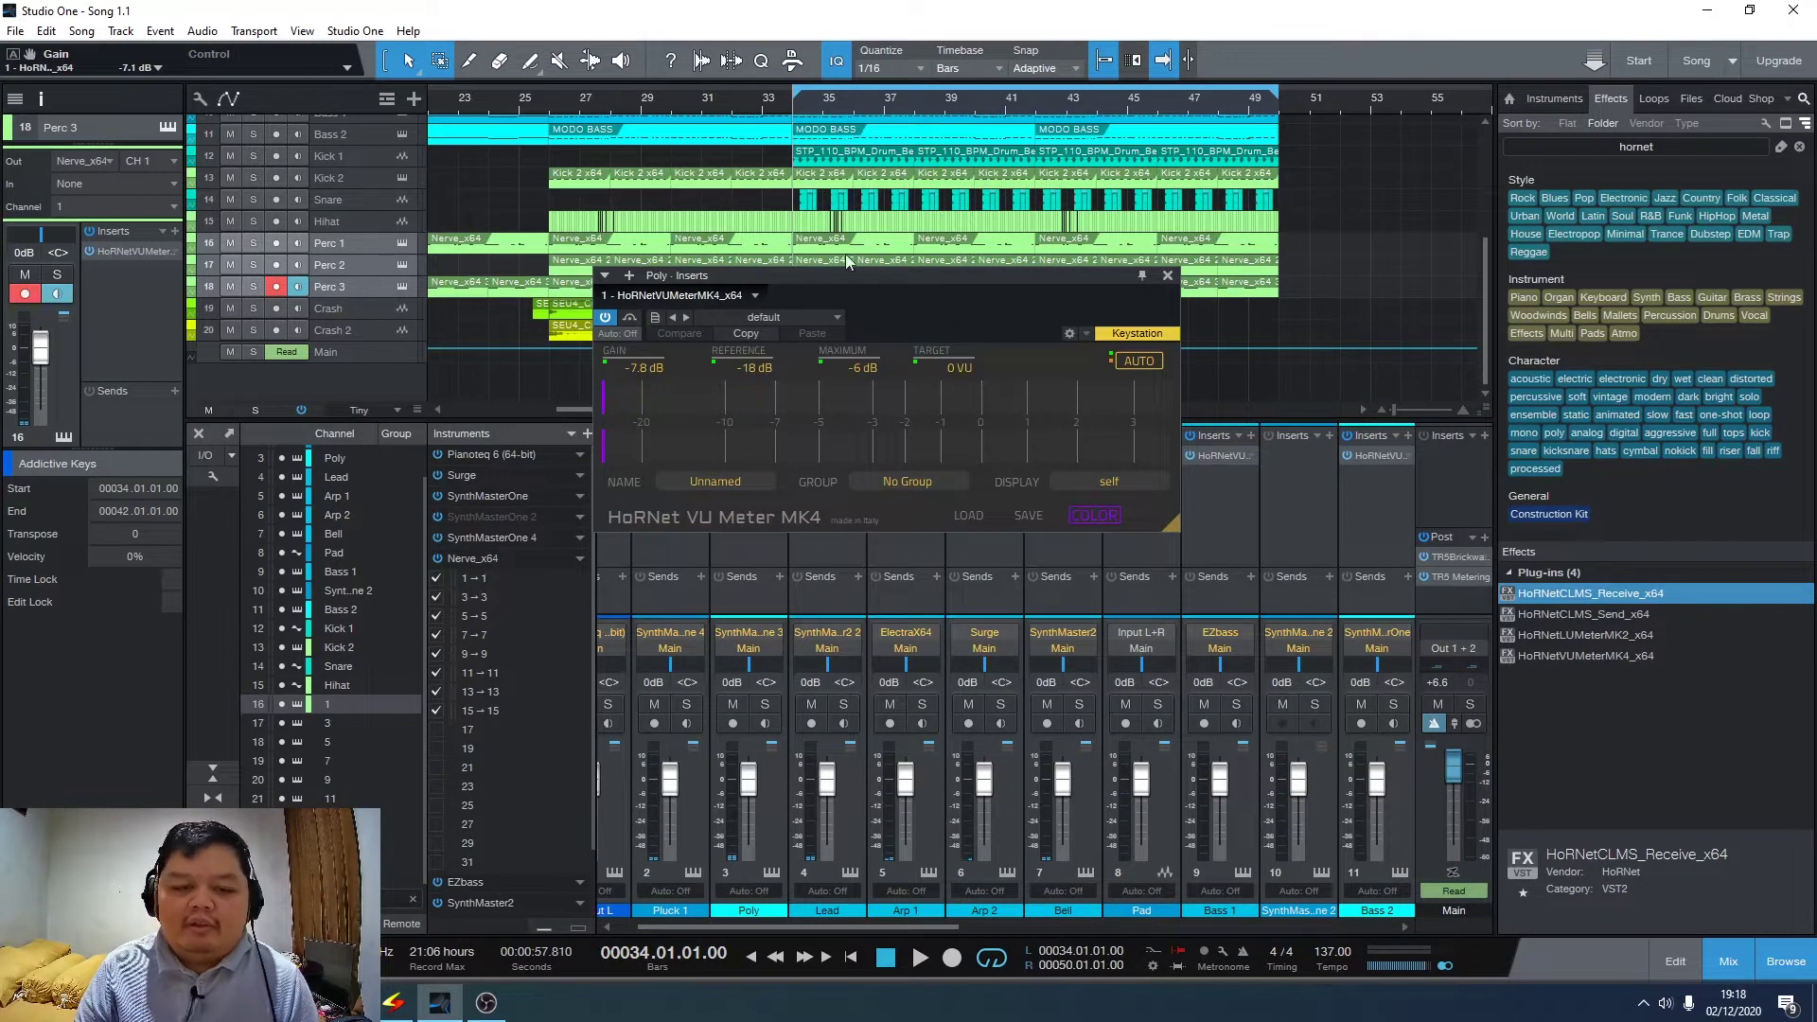
{"action": "left_click", "coordinate": [765, 705]}
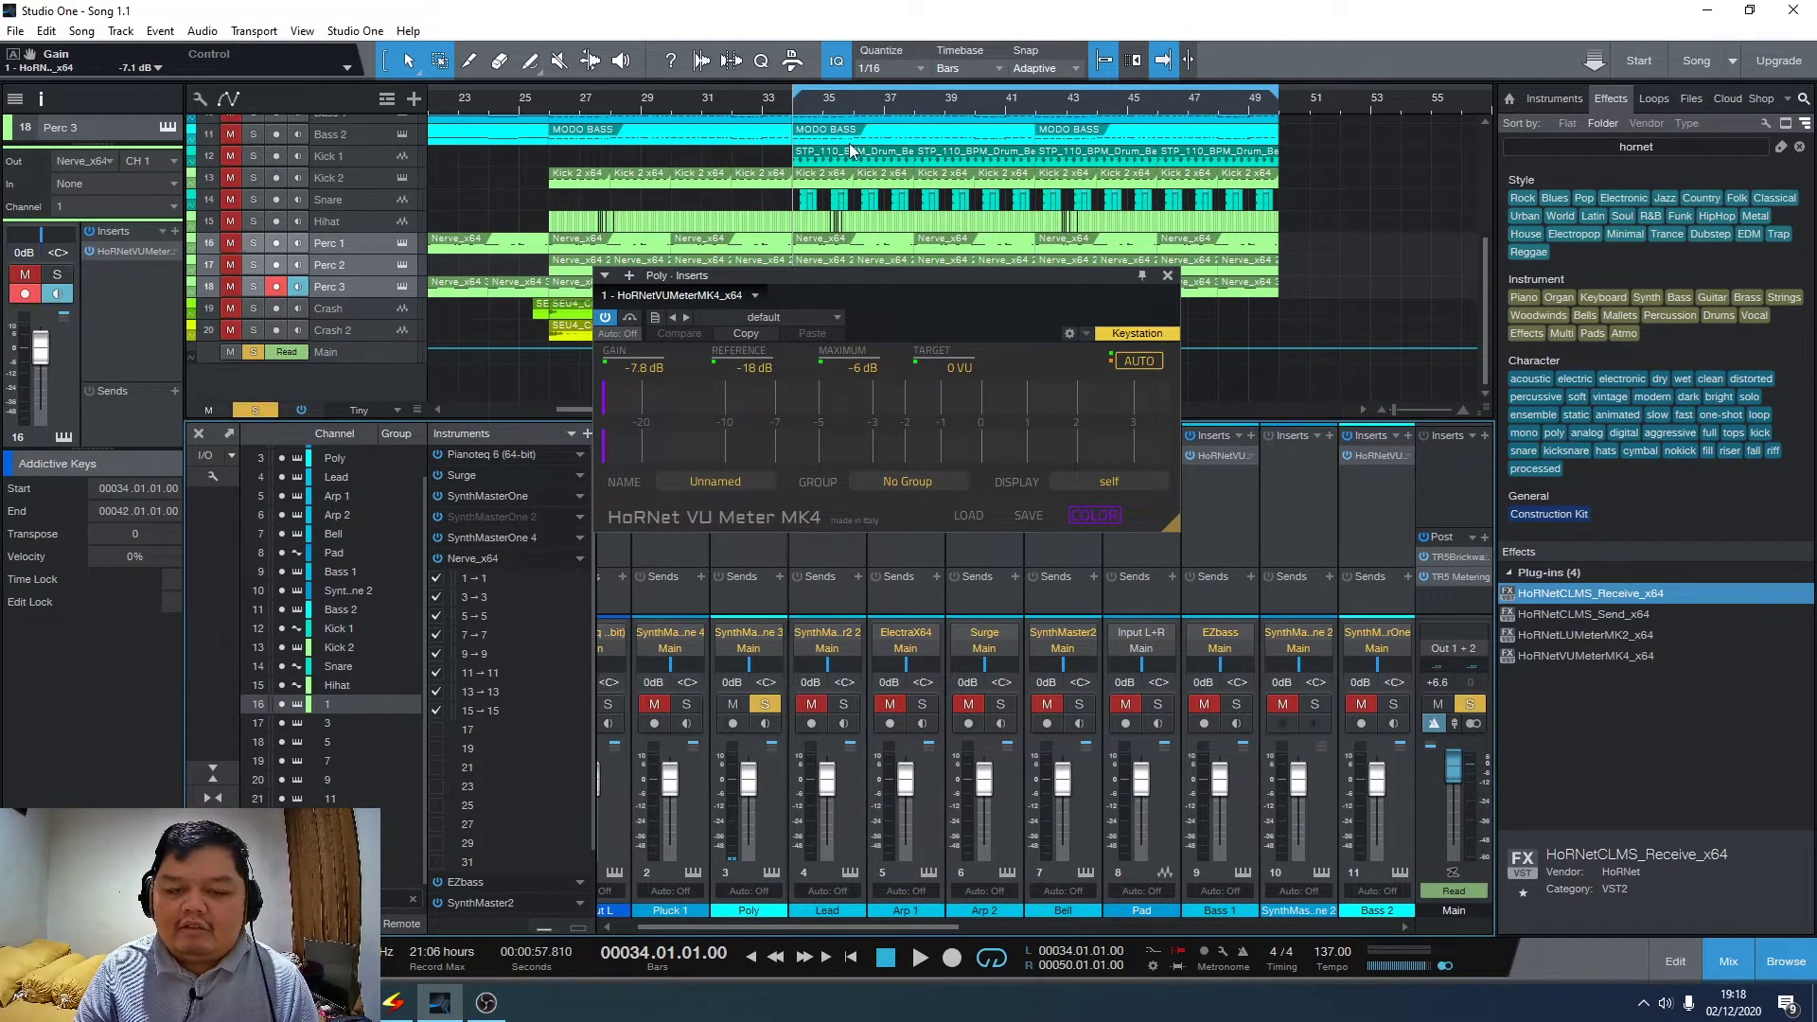
{"action": "key", "text": "space"}
{"action": "key", "text": "space"}
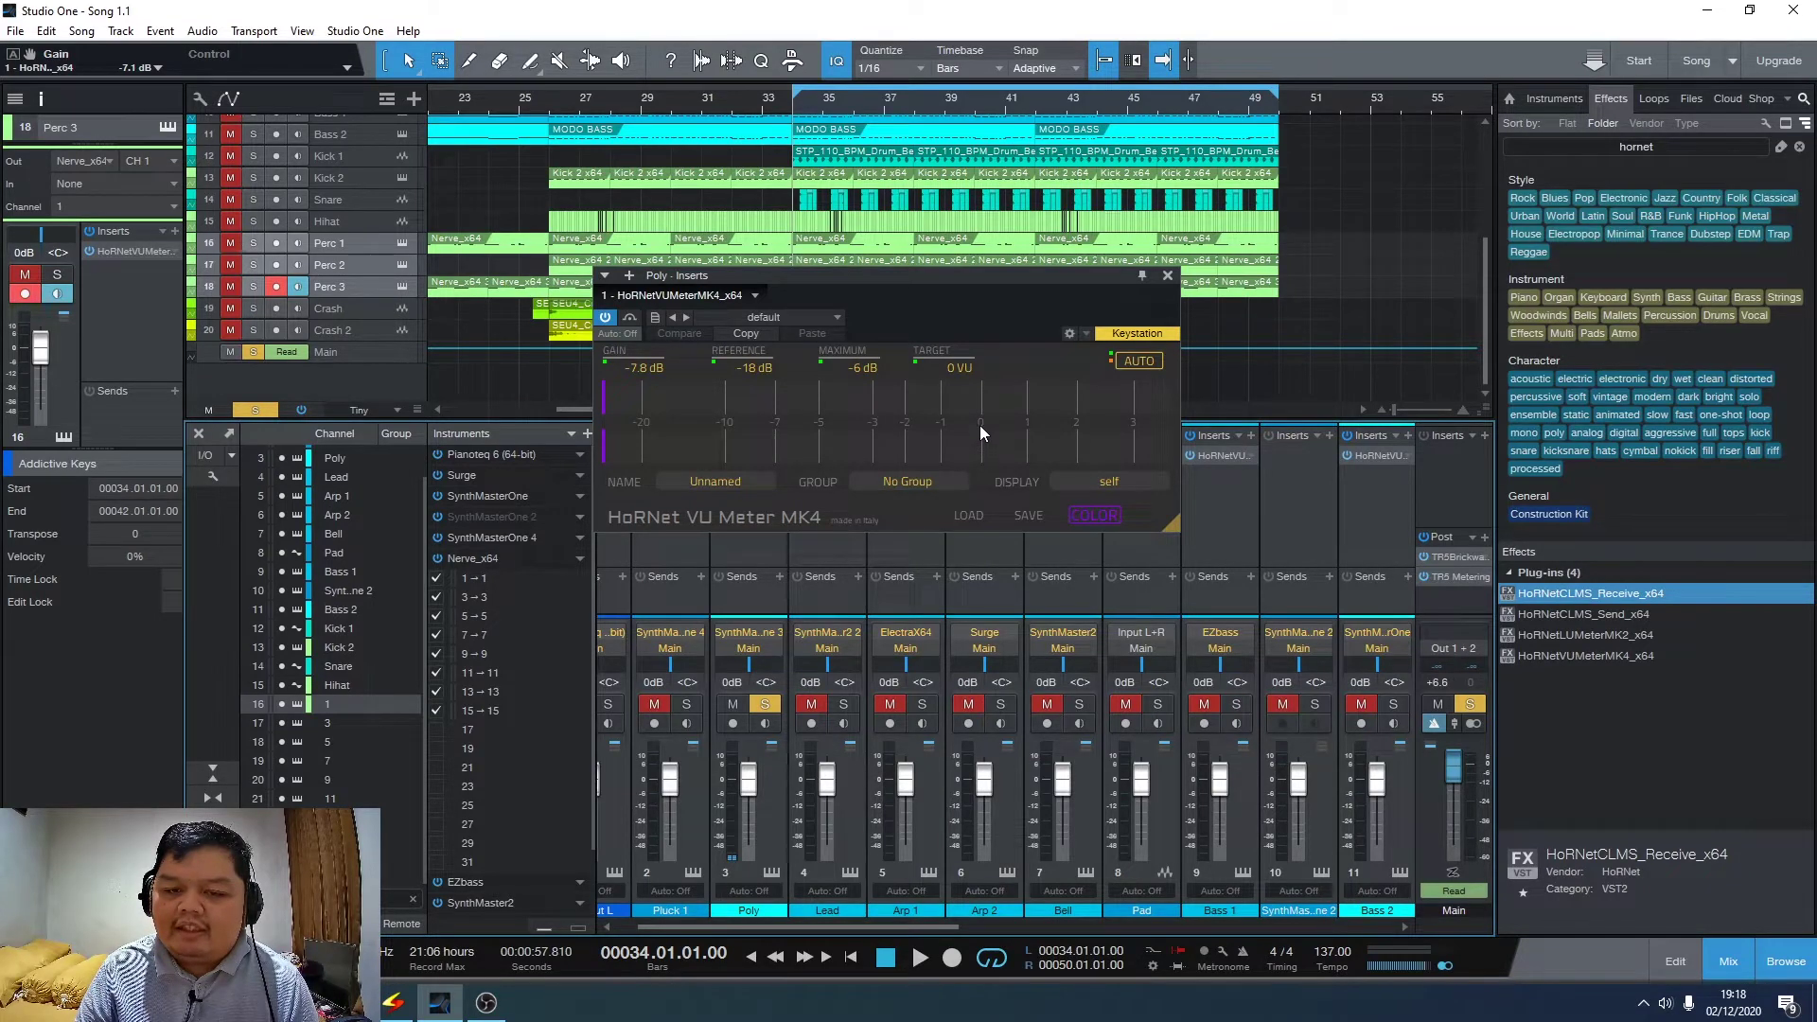
{"action": "key", "text": "space"}
{"action": "key", "text": "space"}
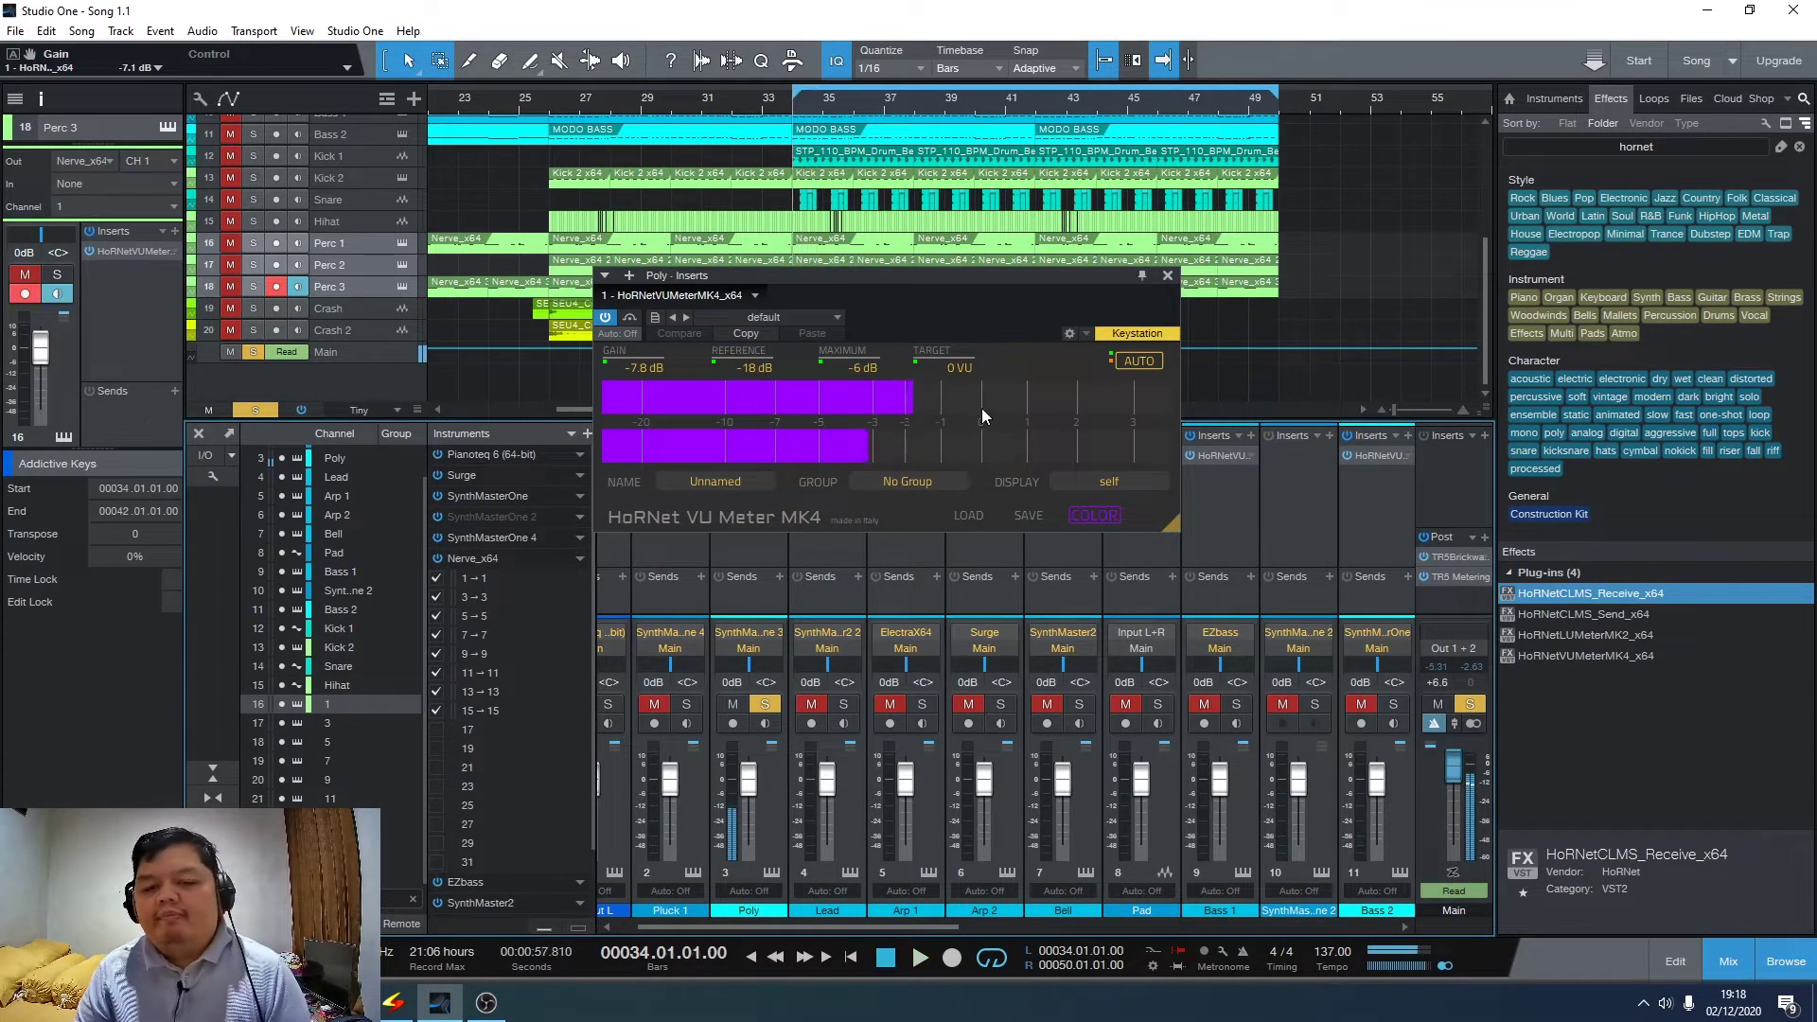
{"action": "key", "text": "space"}
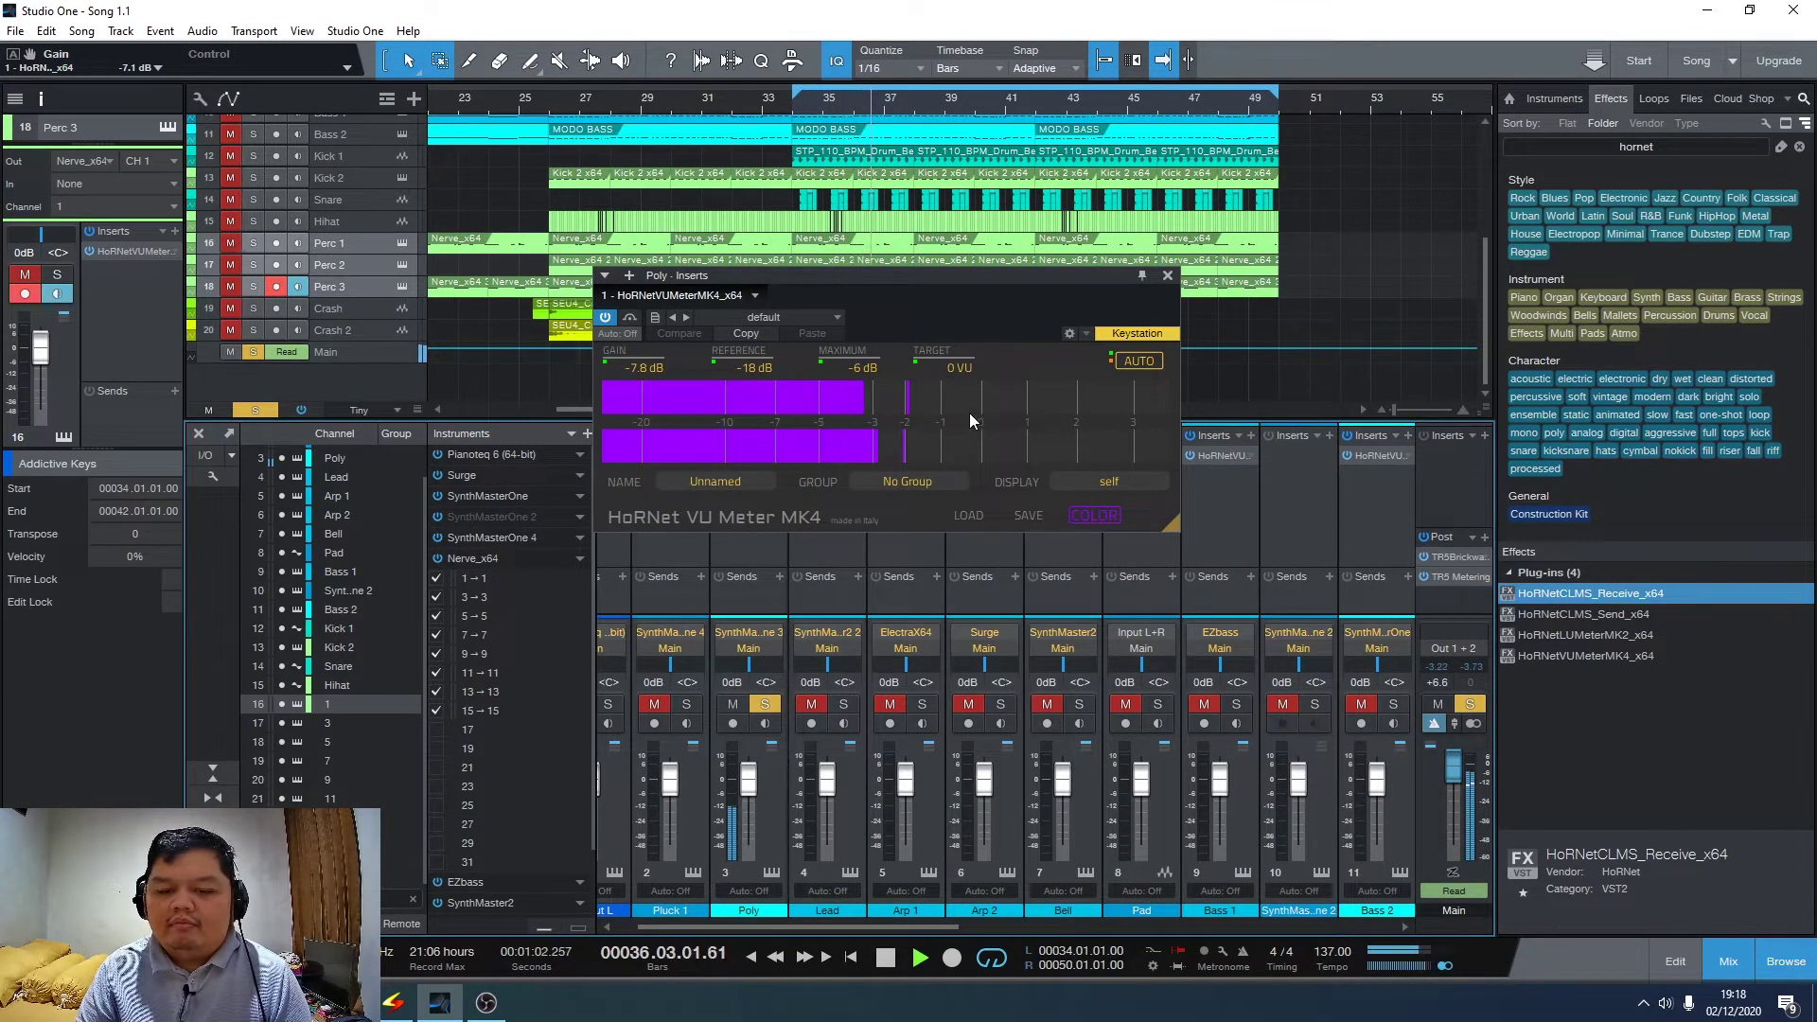
{"action": "key", "text": "space"}
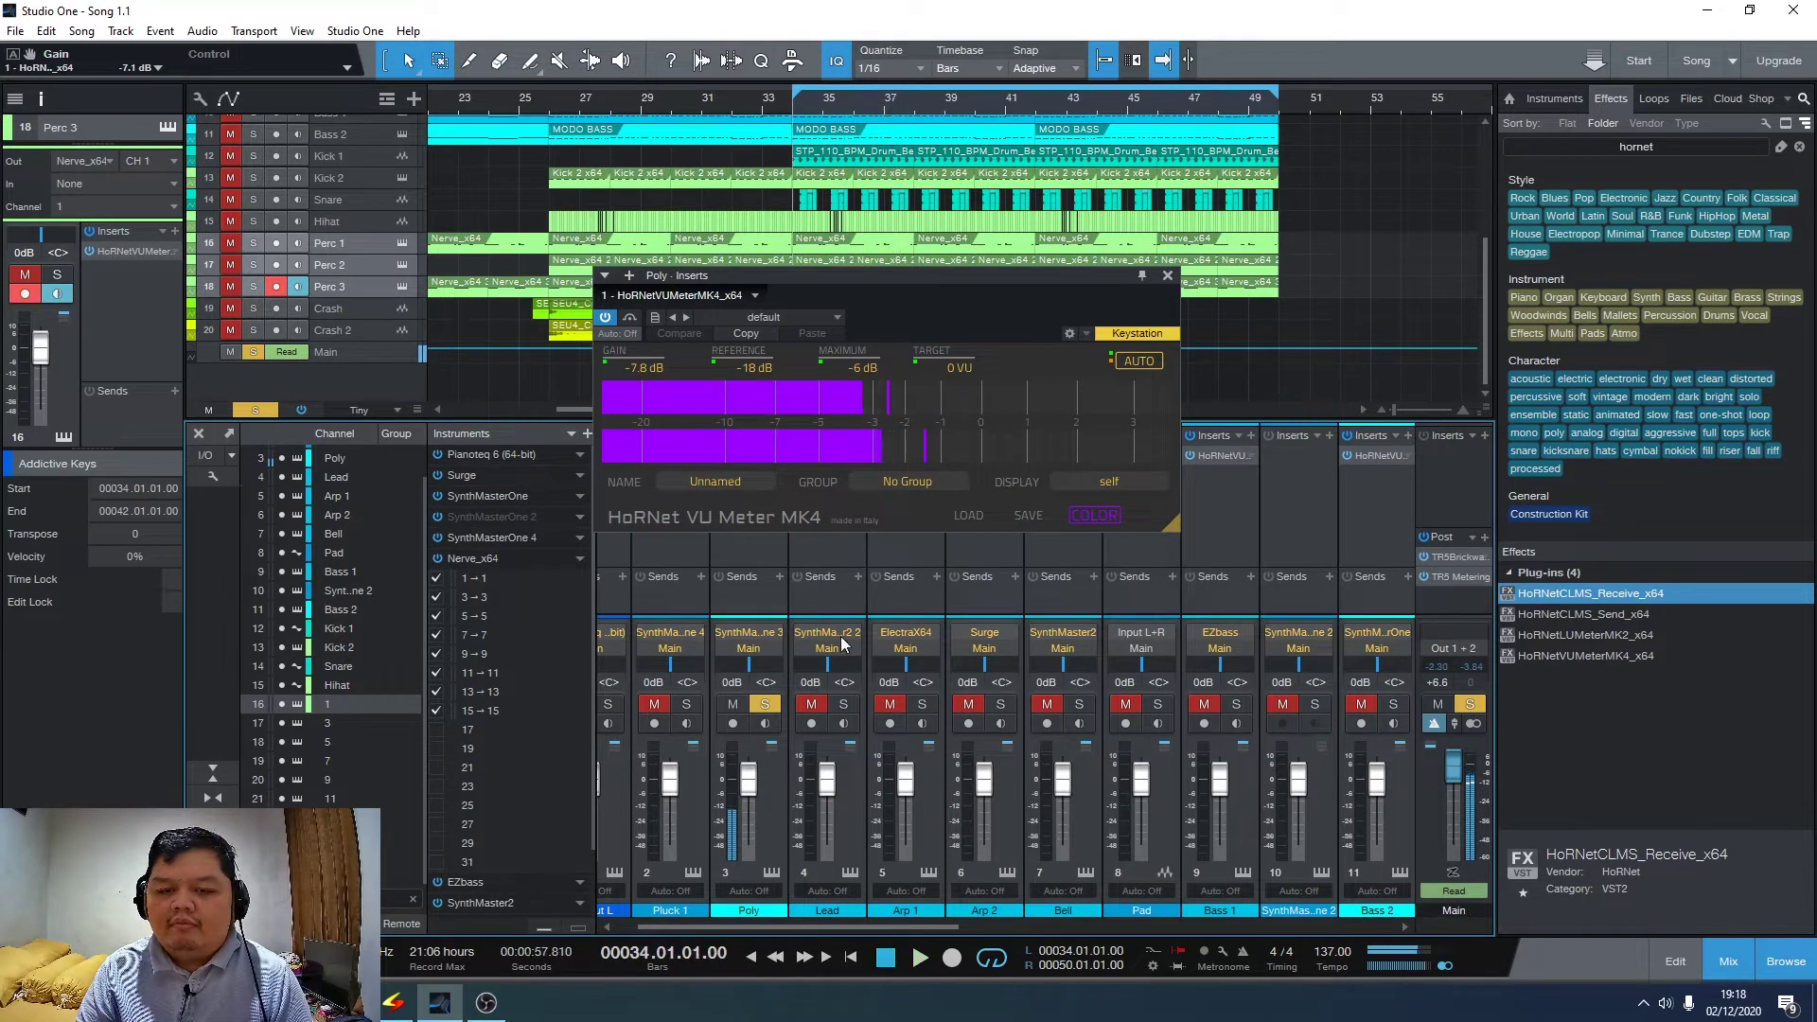
- Solo Bass 1 instead of Poly, play from bar 34 to check its level on the meter, and close the meter window
{"action": "key", "text": "s"}
{"action": "left_click", "coordinate": [1078, 705]}
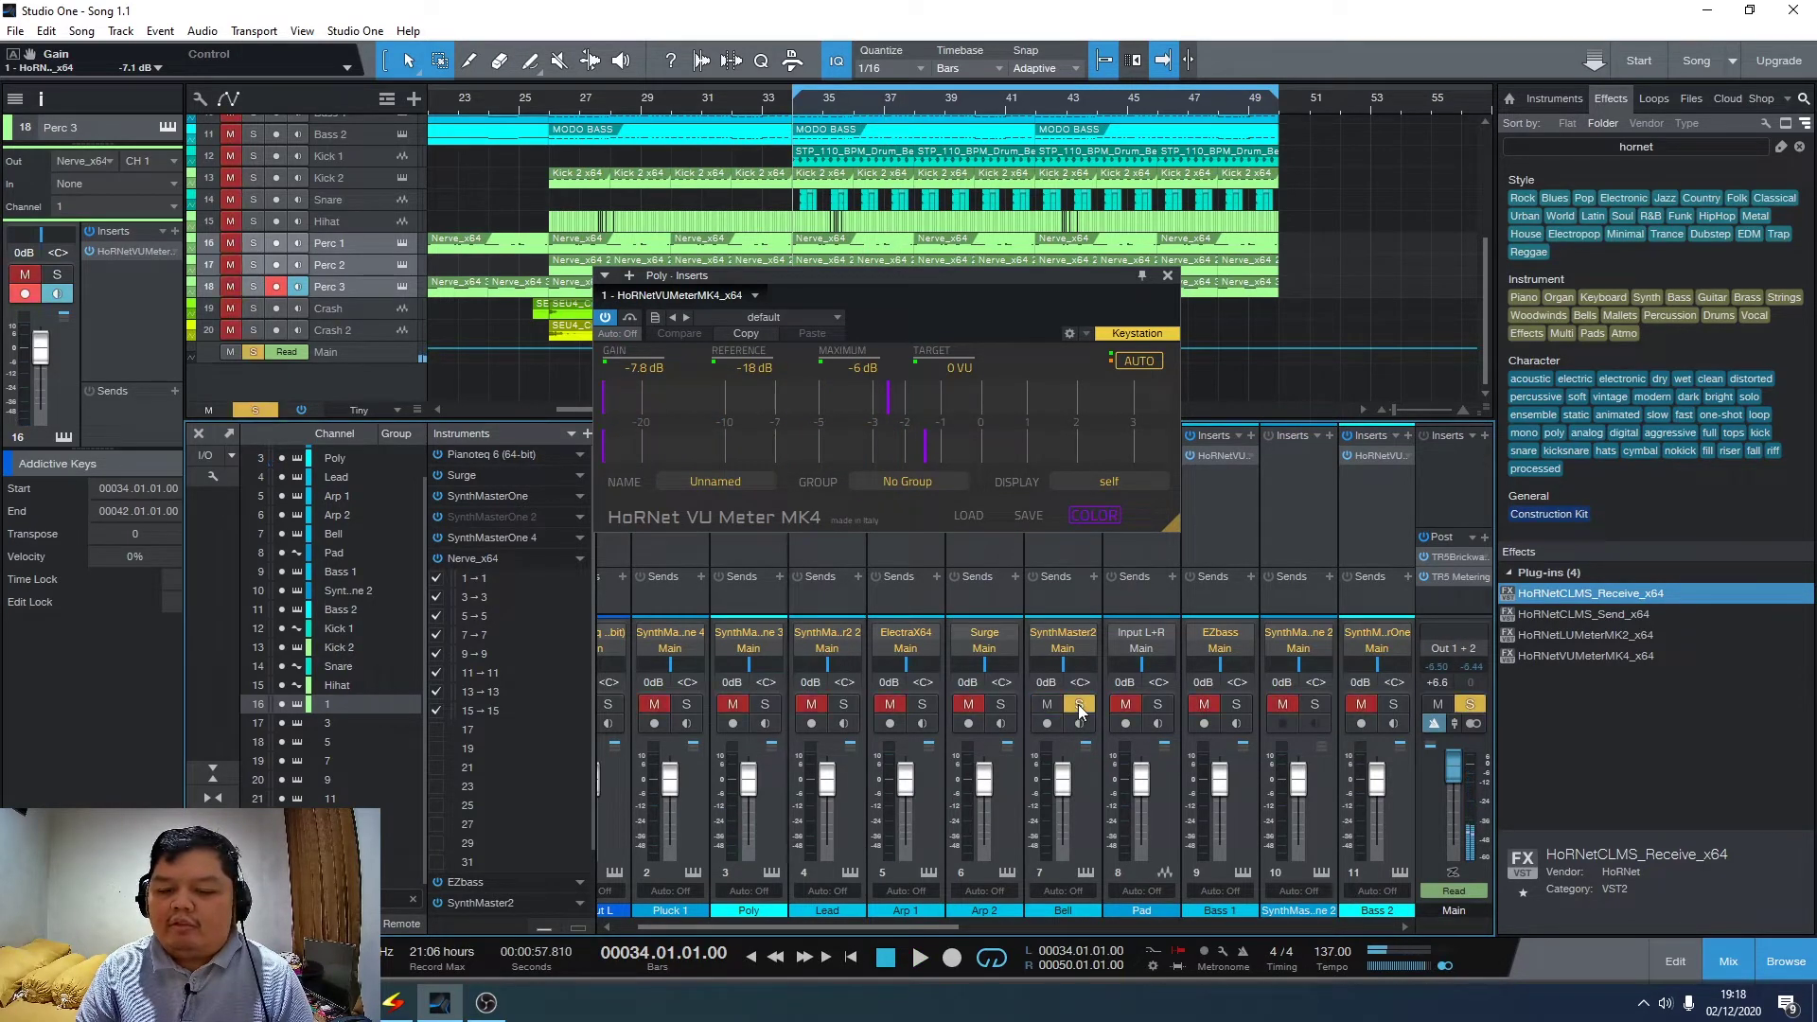
{"action": "left_click", "coordinate": [1079, 704]}
{"action": "left_click", "coordinate": [1235, 704]}
{"action": "key", "text": "space"}
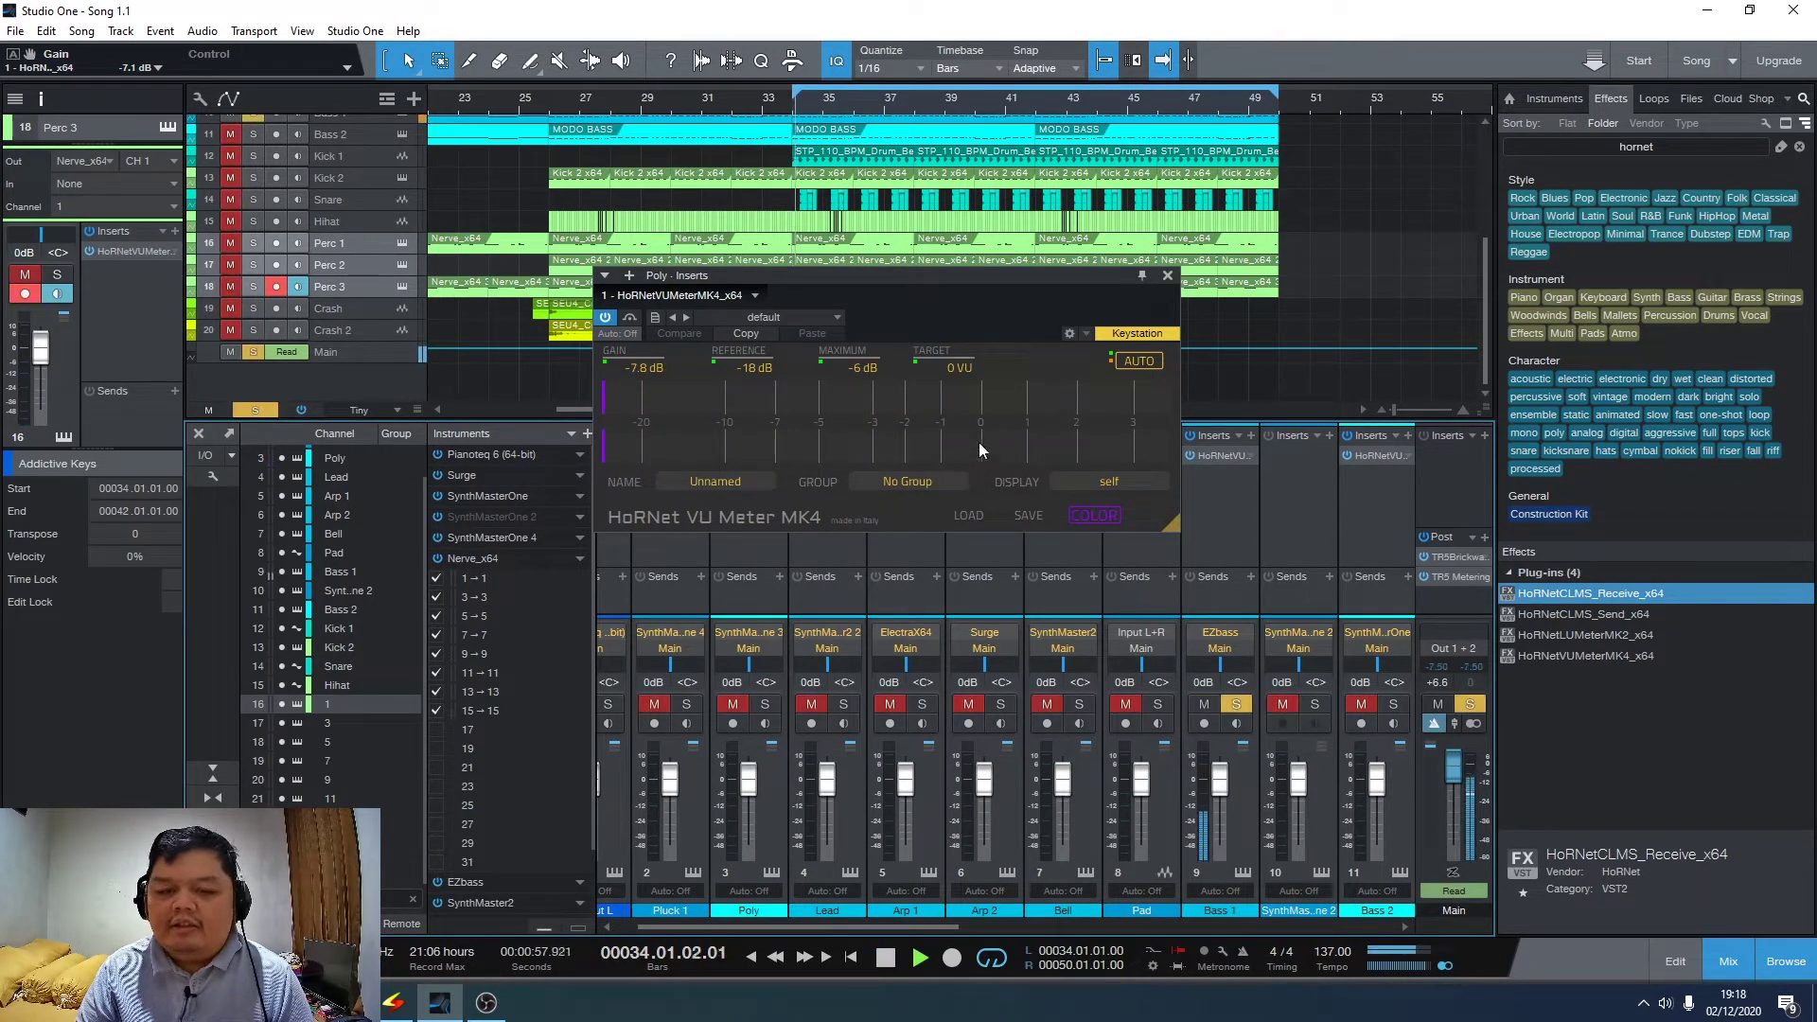
{"action": "left_click", "coordinate": [1227, 460]}
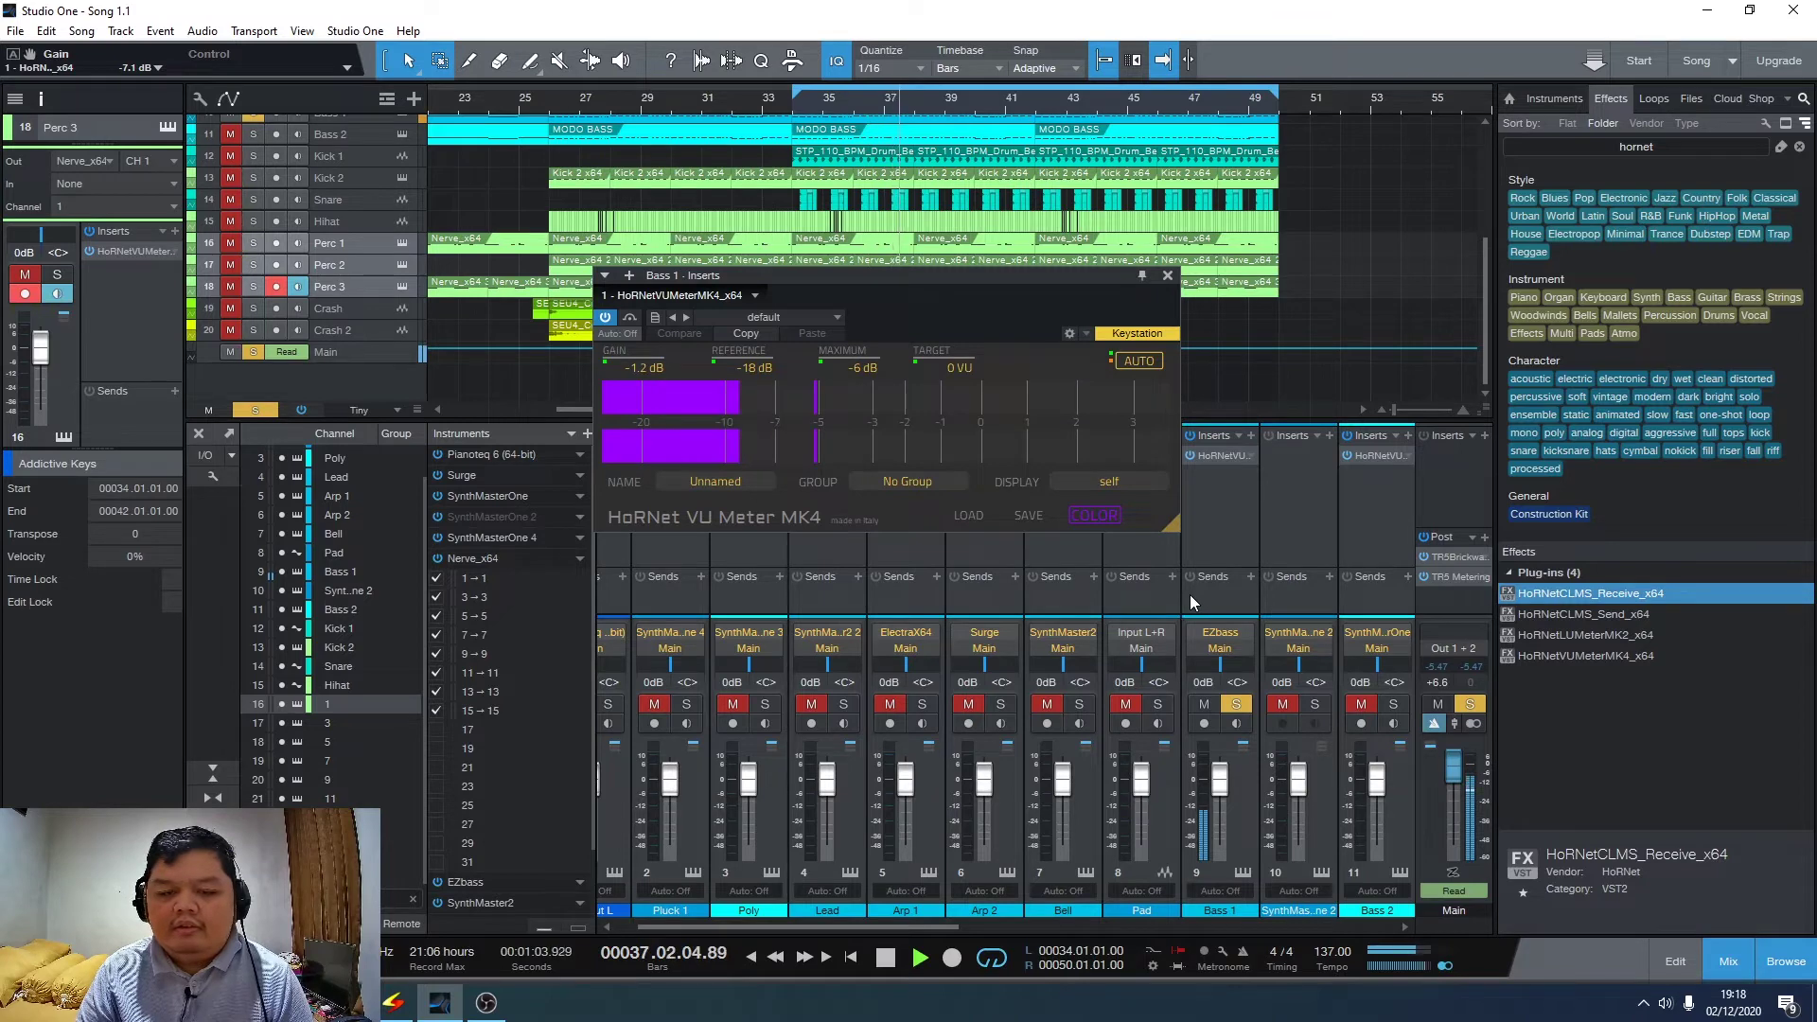
{"action": "key", "text": "space"}
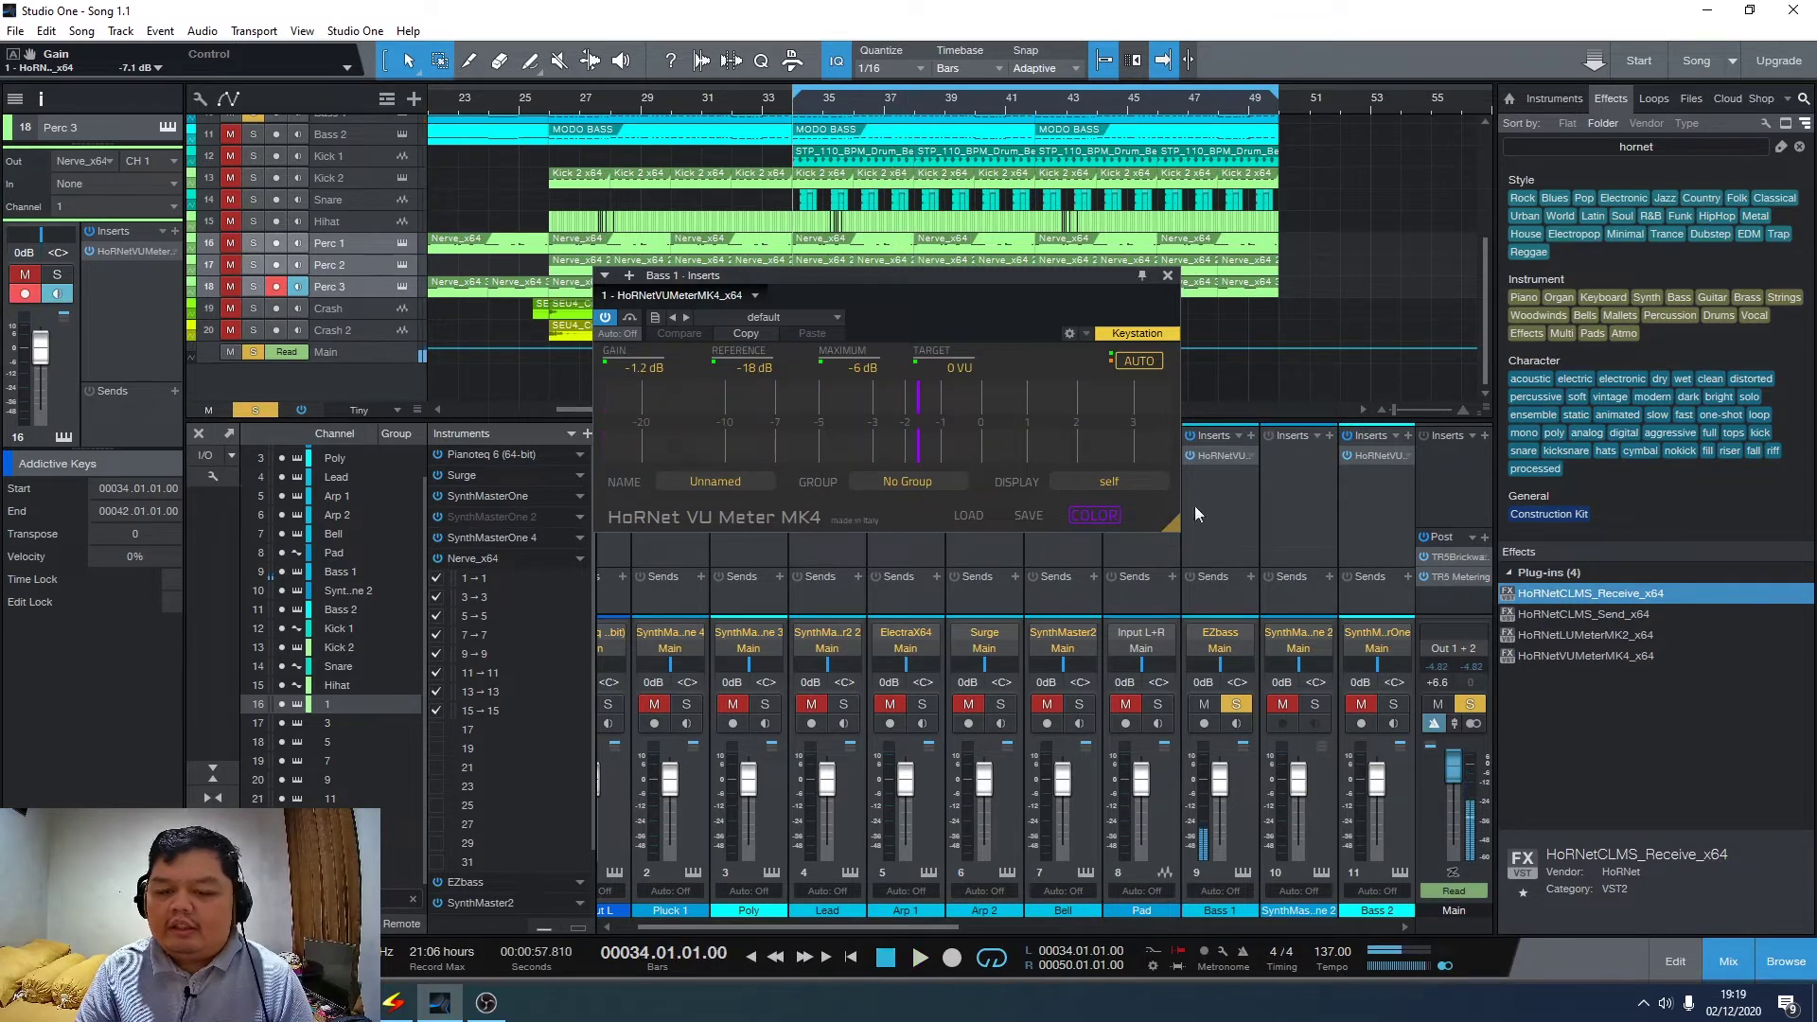
{"action": "left_click", "coordinate": [1167, 276]}
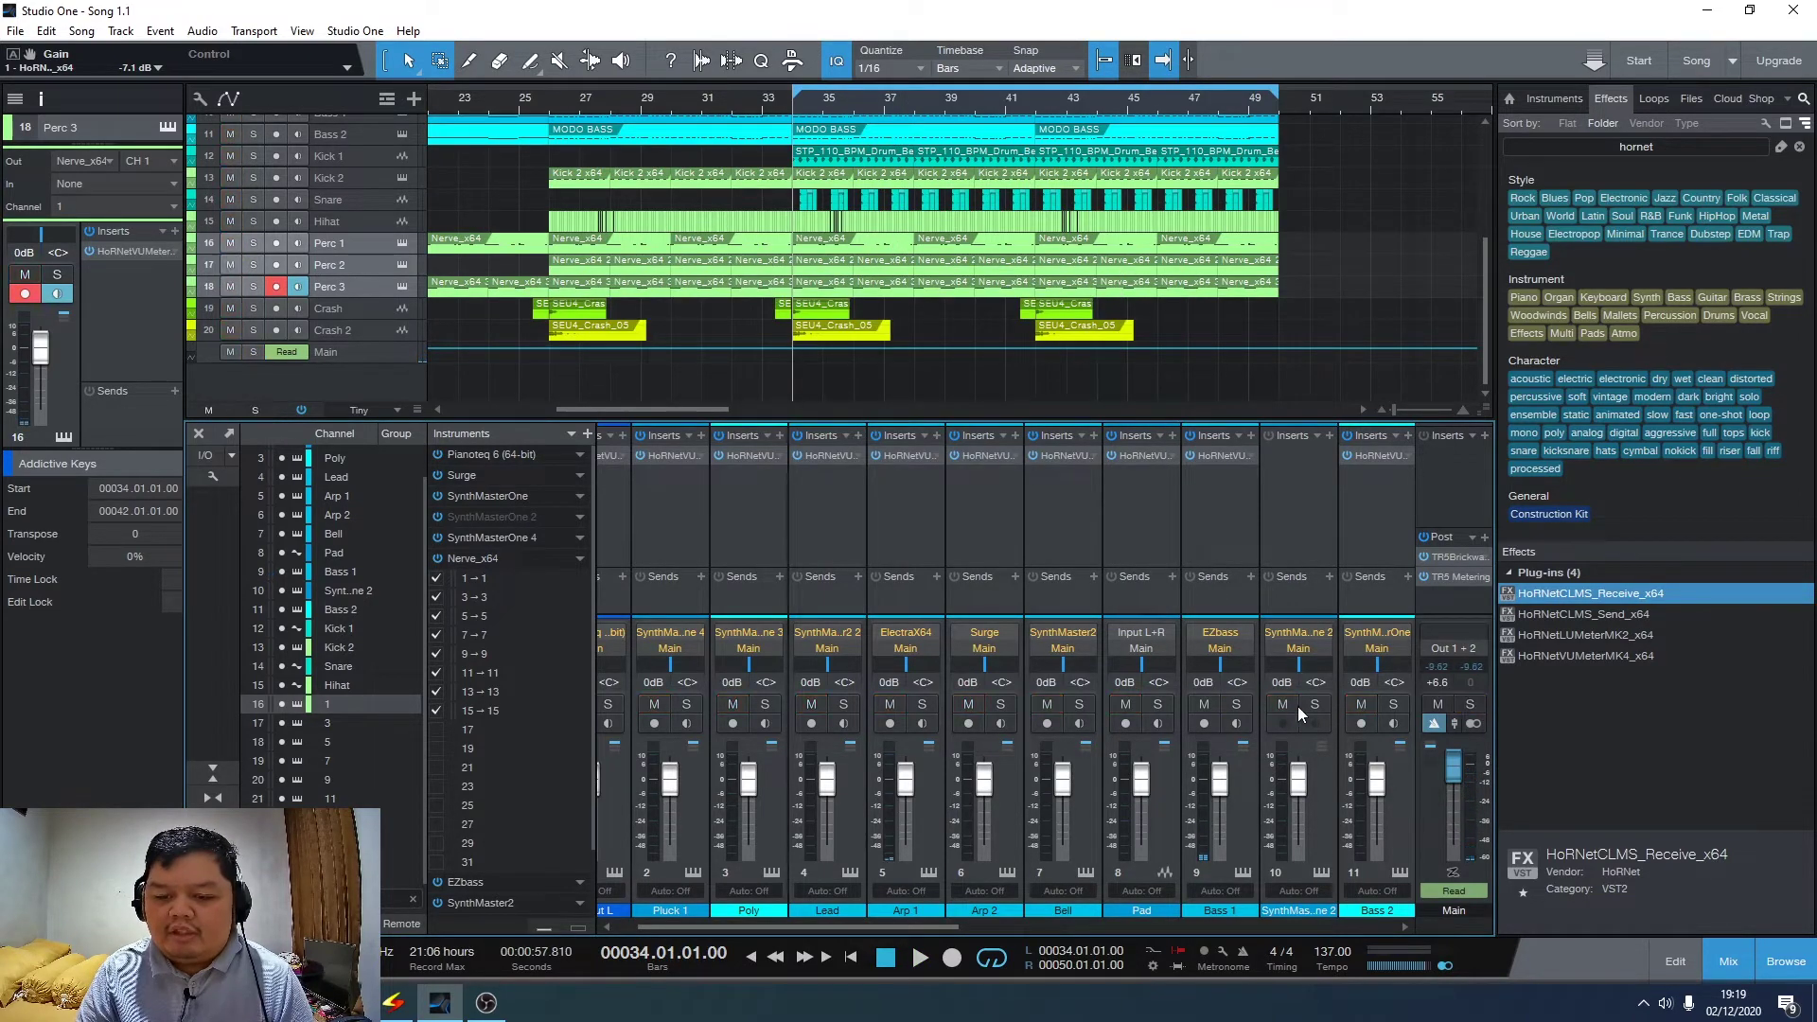
- Remove the unused SynthMasterOne 2 channel from the mixer and select the Bell channel
{"action": "left_click", "coordinate": [1041, 786]}
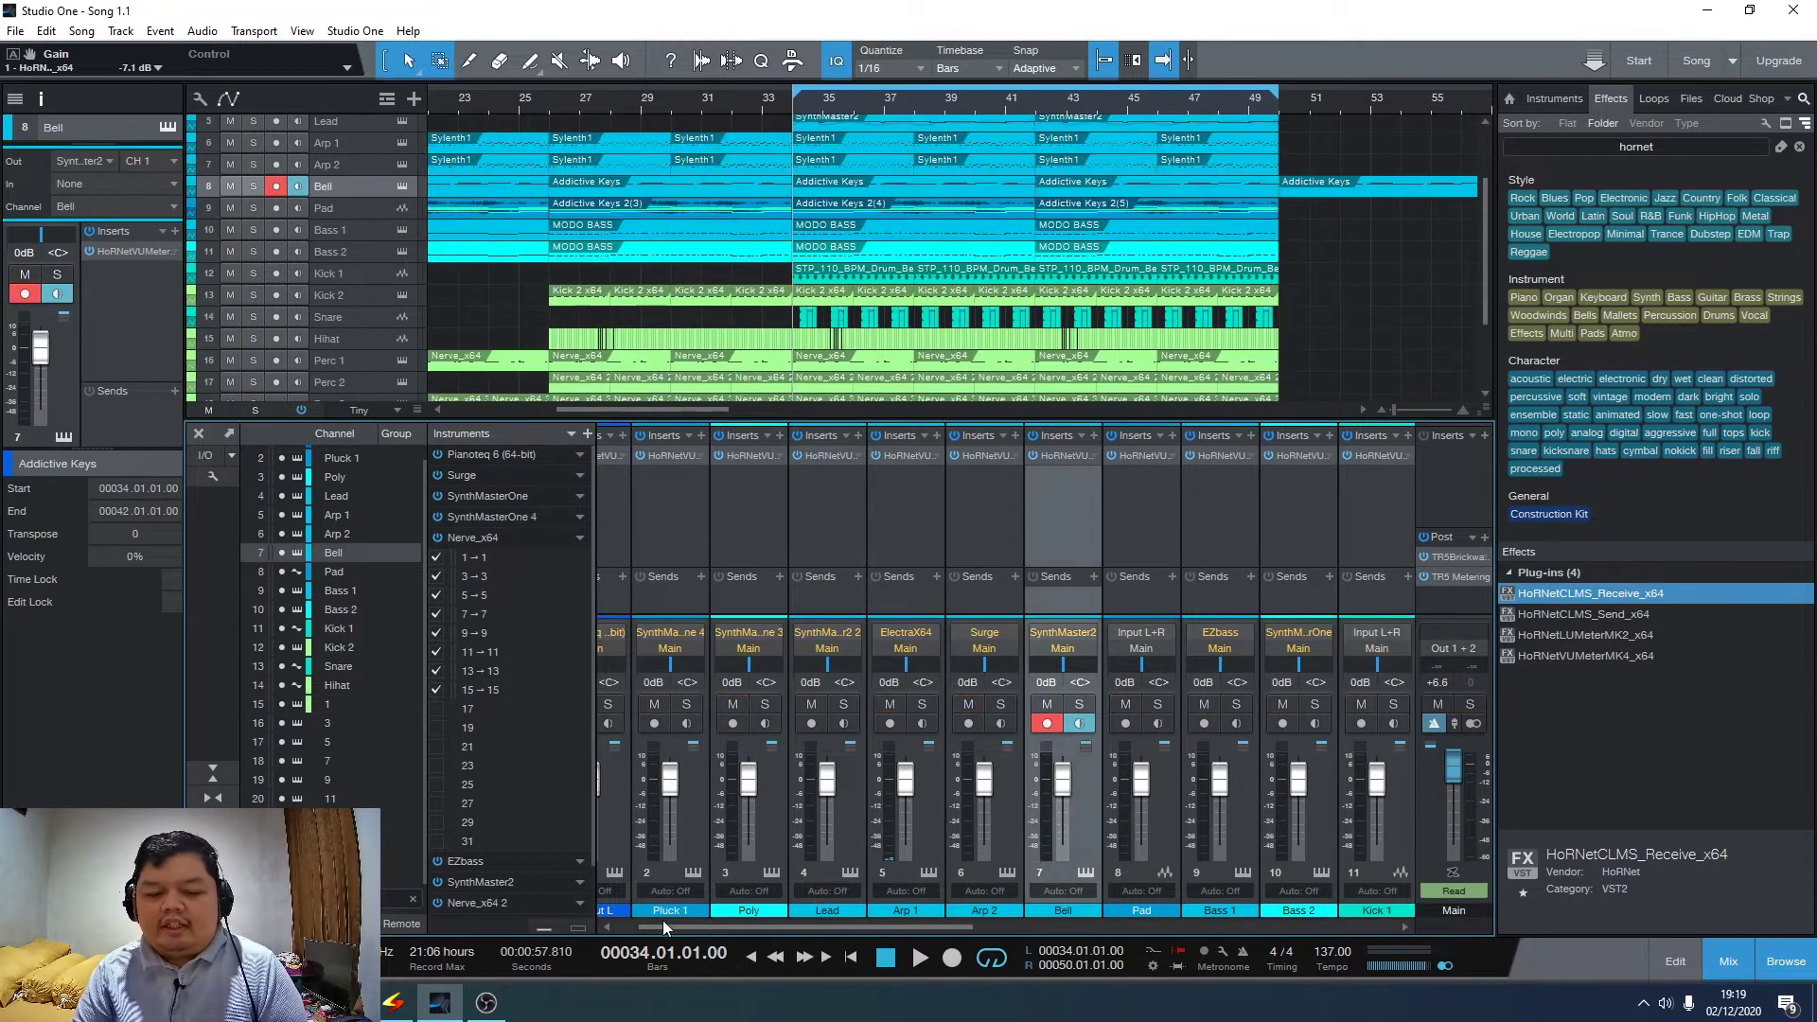
{"action": "left_click_drag", "start_coordinate": [662, 920], "coordinate": [606, 937]}
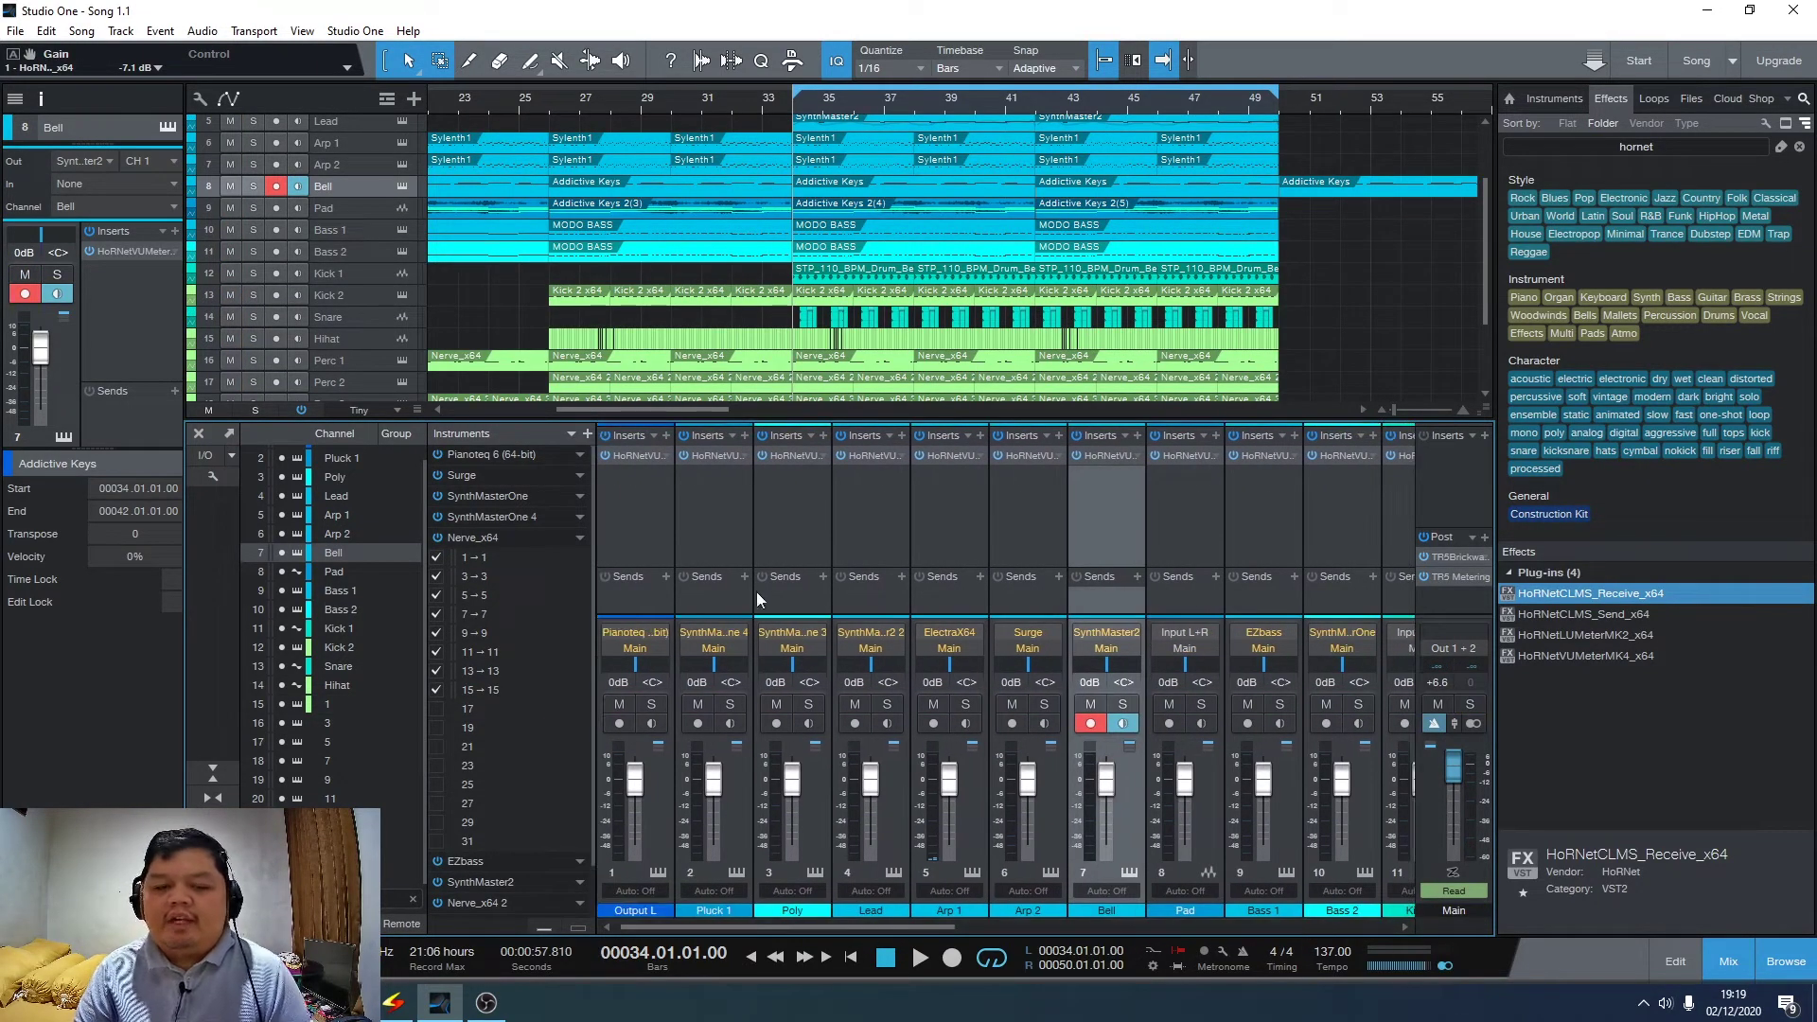
- View the HoRNet VU Meter MK4 settings on the Poly and Arp 1 channels in Studio One and close the meter window
{"action": "double_click", "coordinate": [794, 458]}
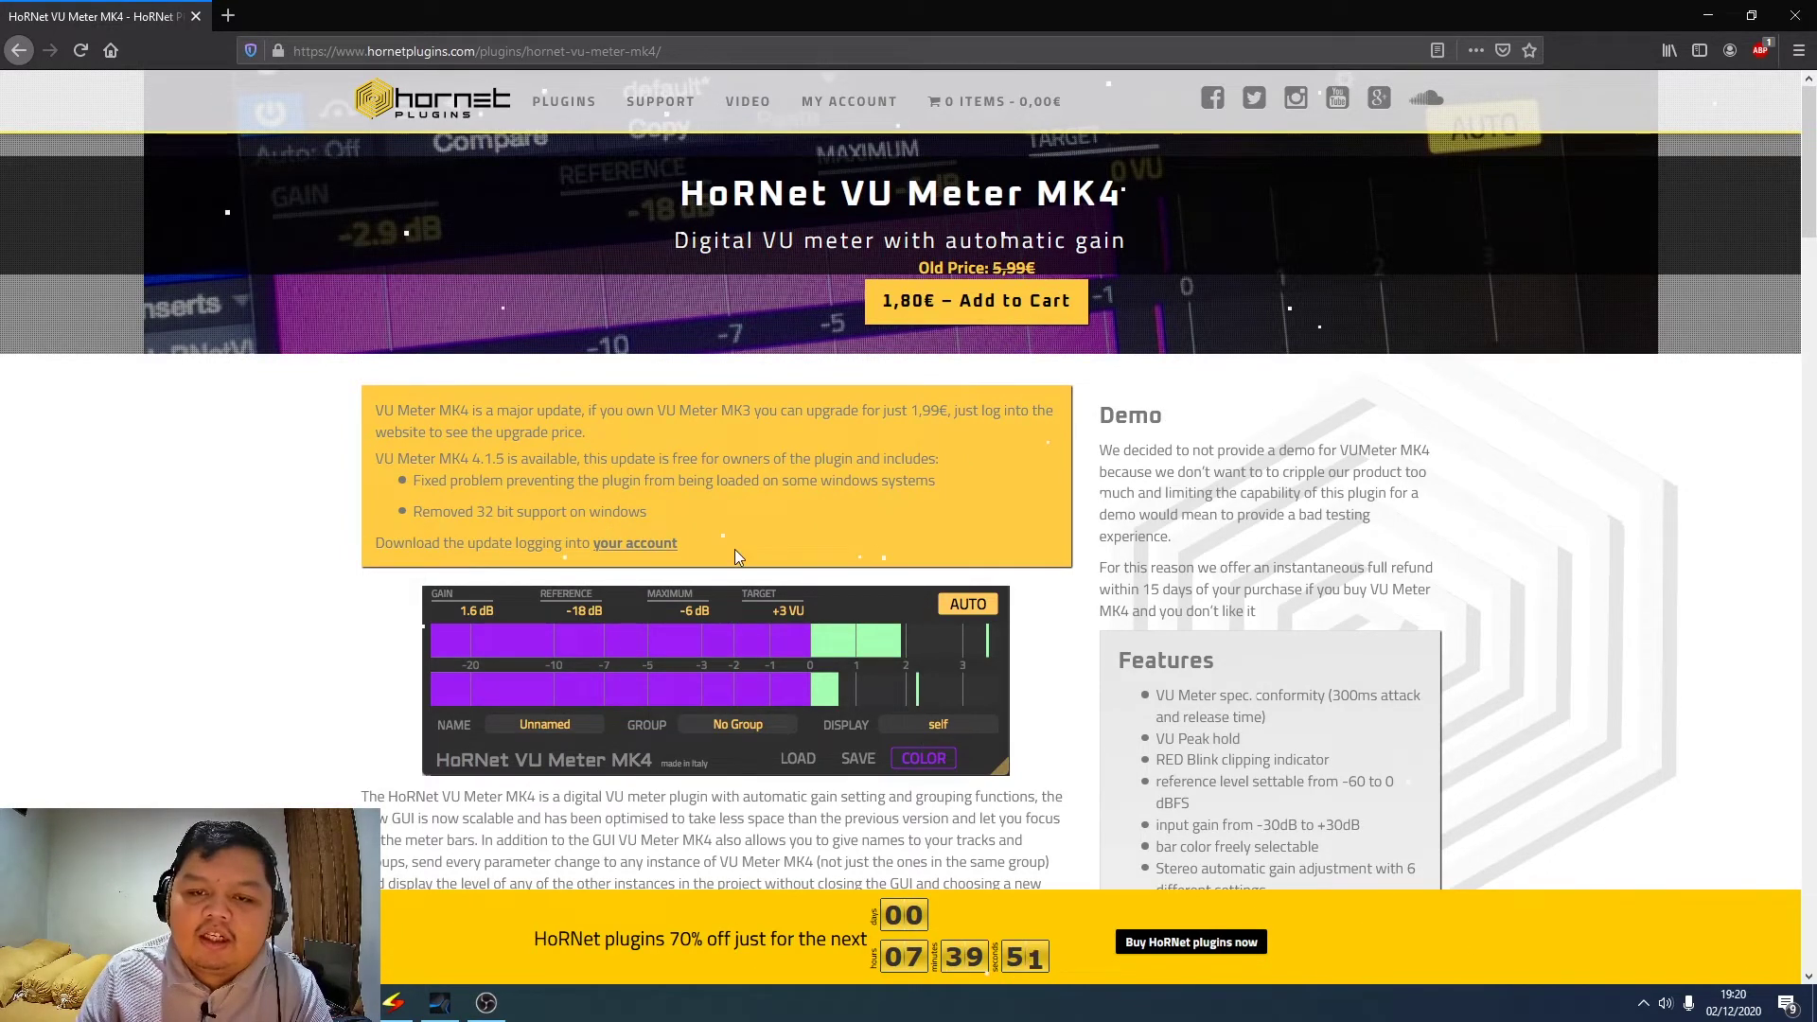
{"action": "left_click", "coordinate": [440, 1003]}
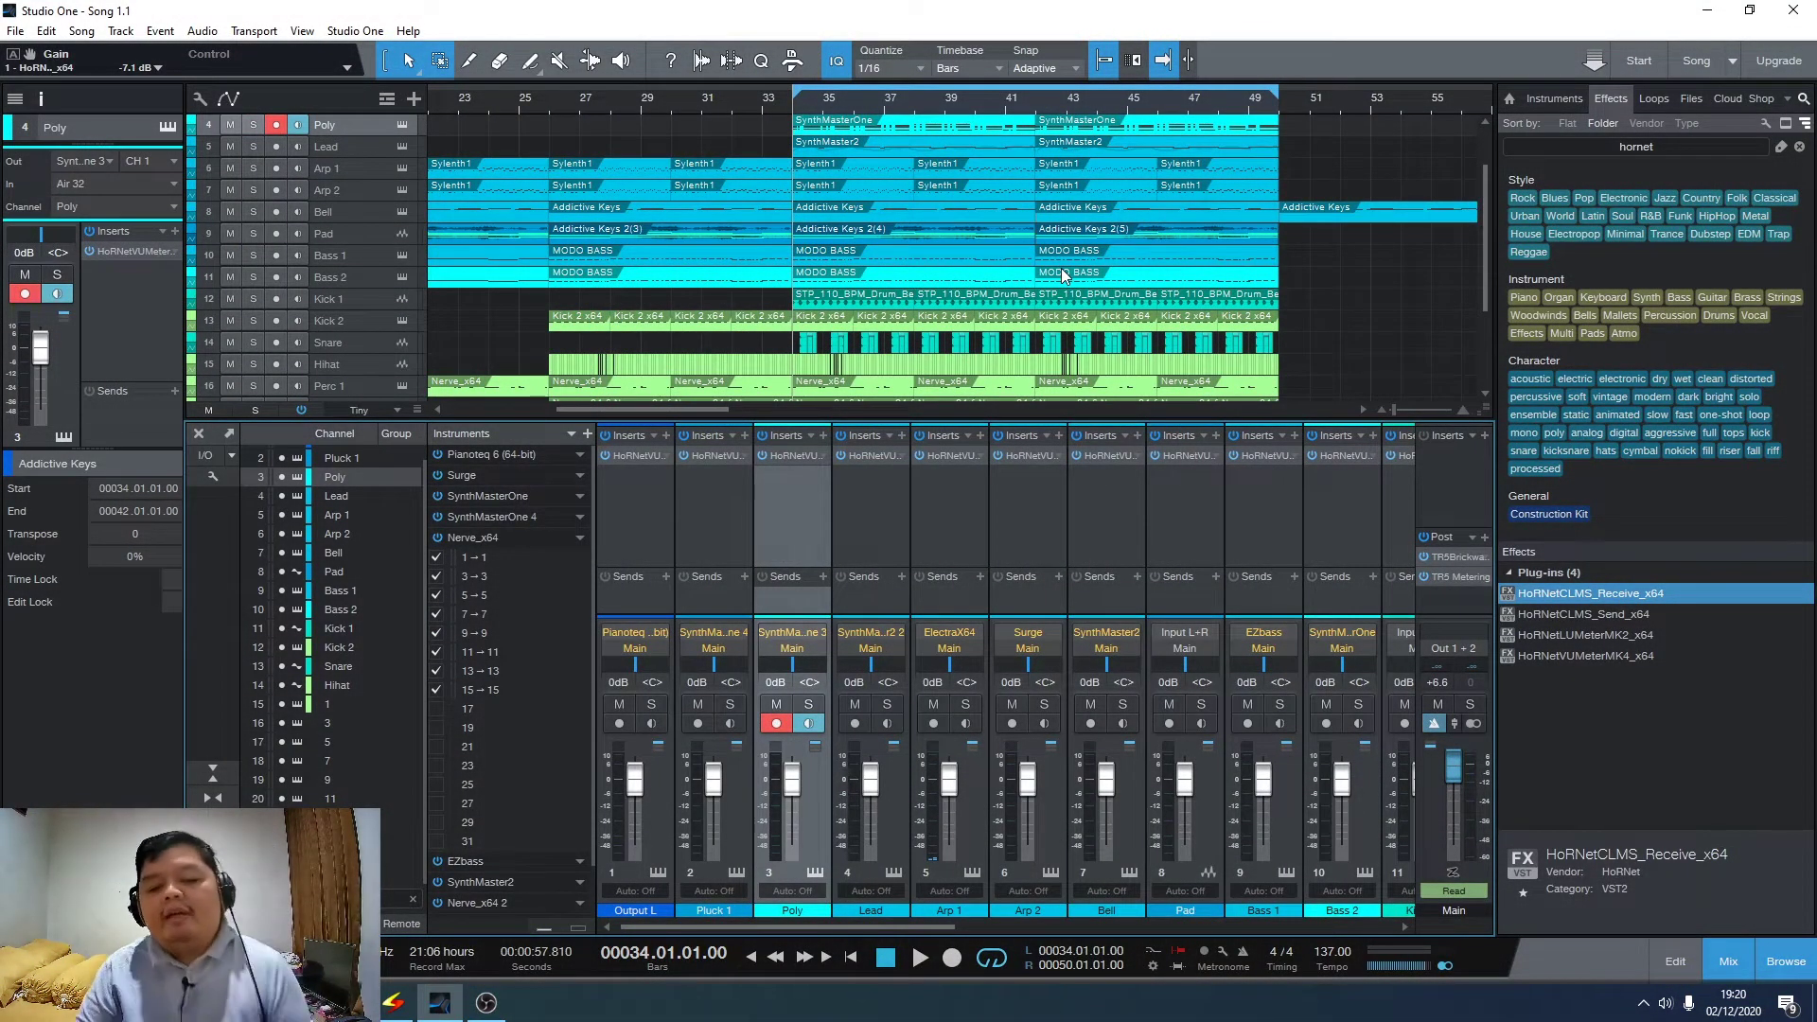
{"action": "left_click", "coordinate": [935, 459]}
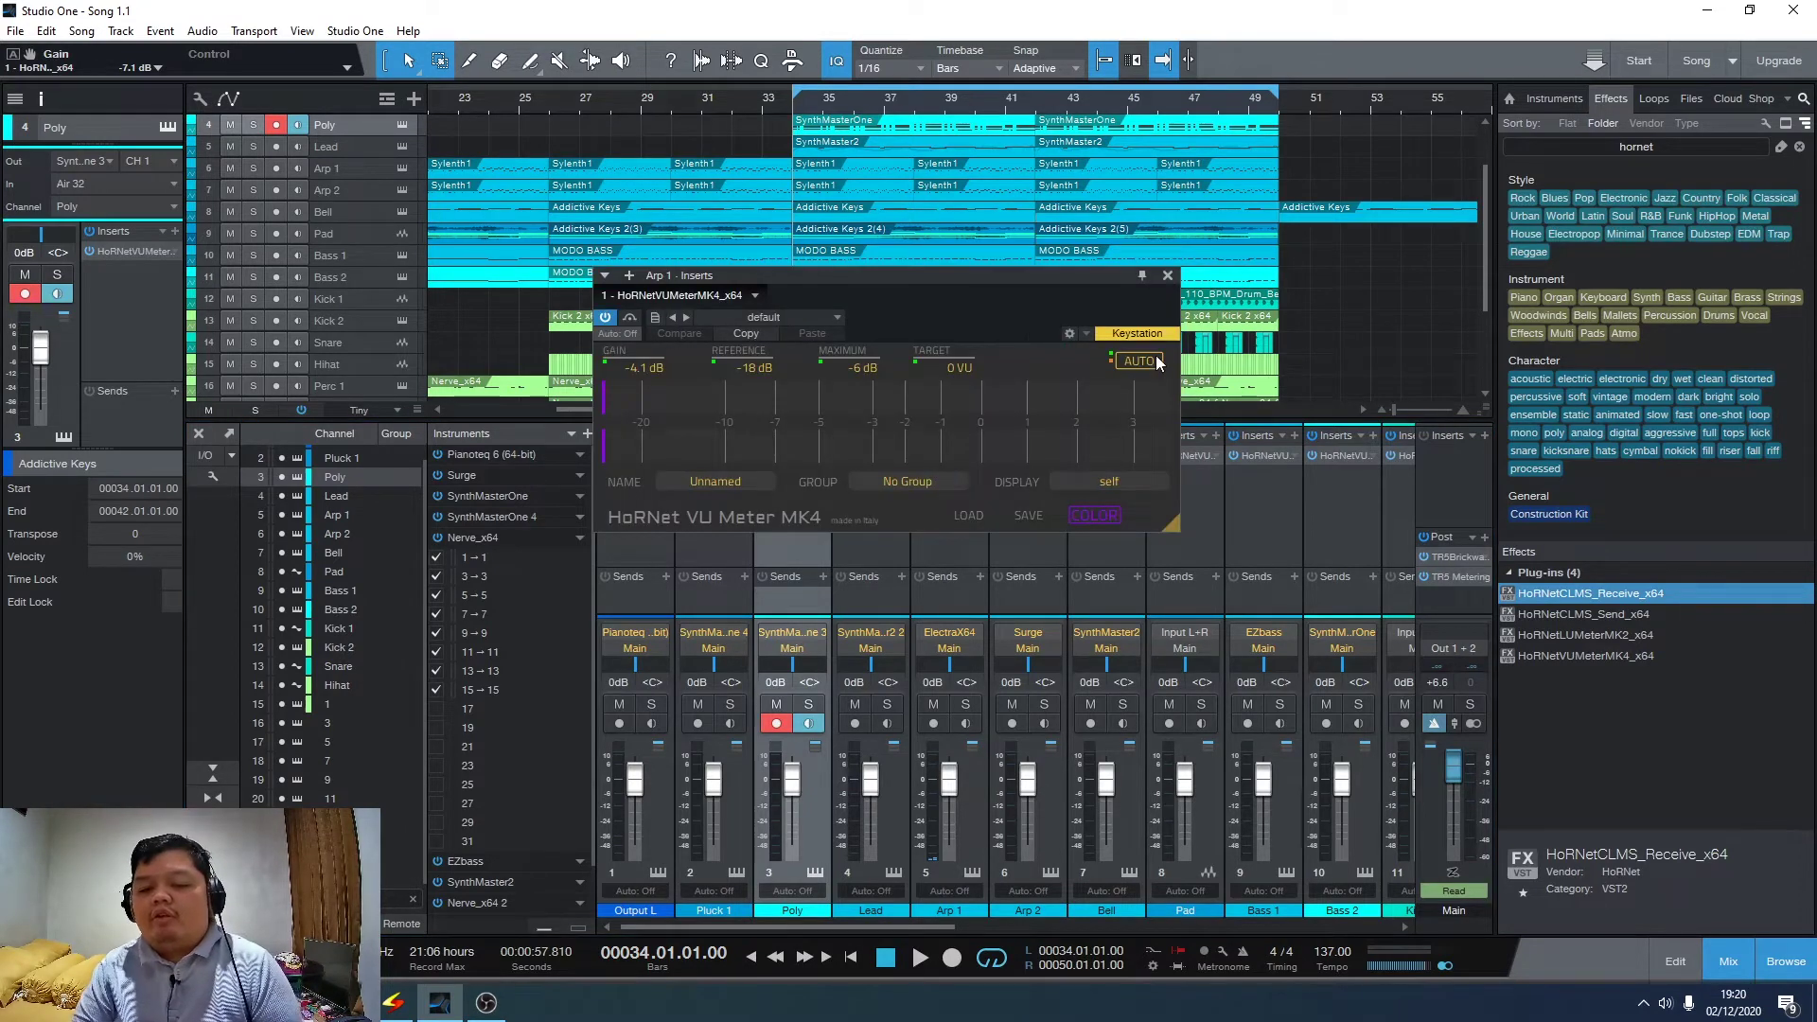
{"action": "left_click", "coordinate": [1167, 275]}
- Solo the Kick 1 and Kick 2 channels and play from bar 34 to hear both kicks together
{"action": "scroll", "coordinate": [837, 264], "scroll_direction": "up", "scroll_amount": 3}
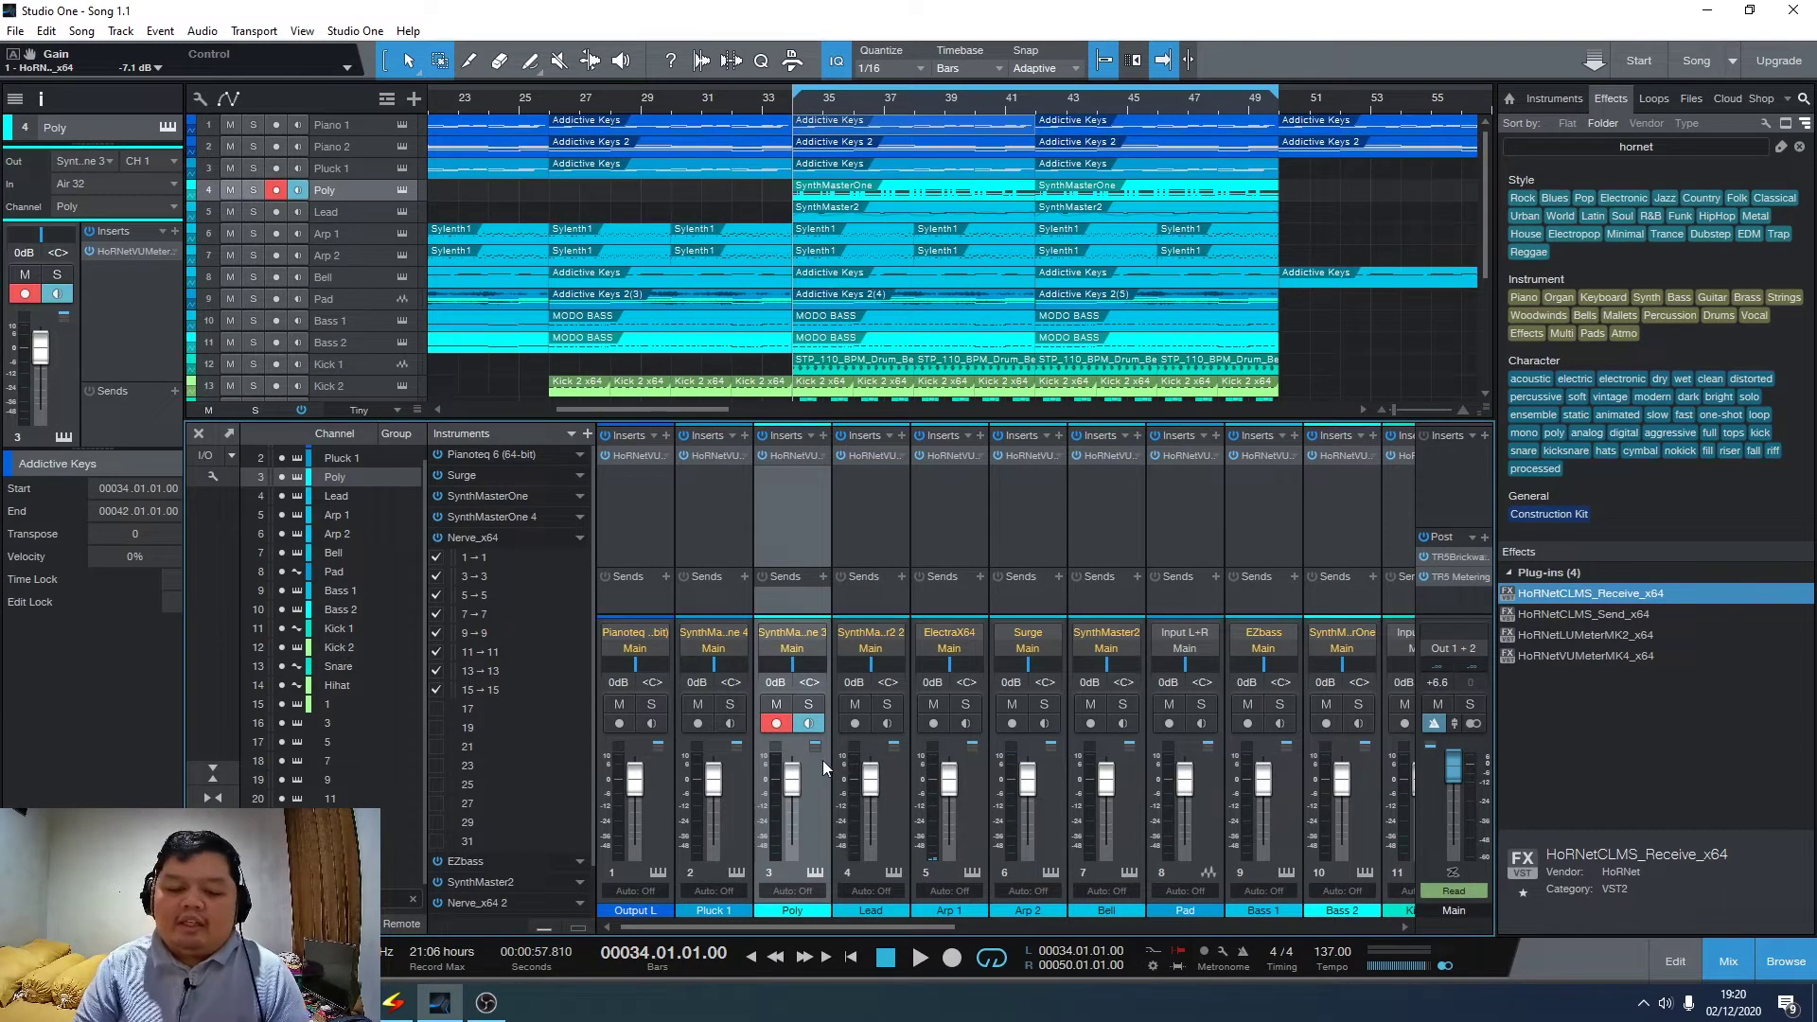
{"action": "left_click", "coordinate": [985, 929]}
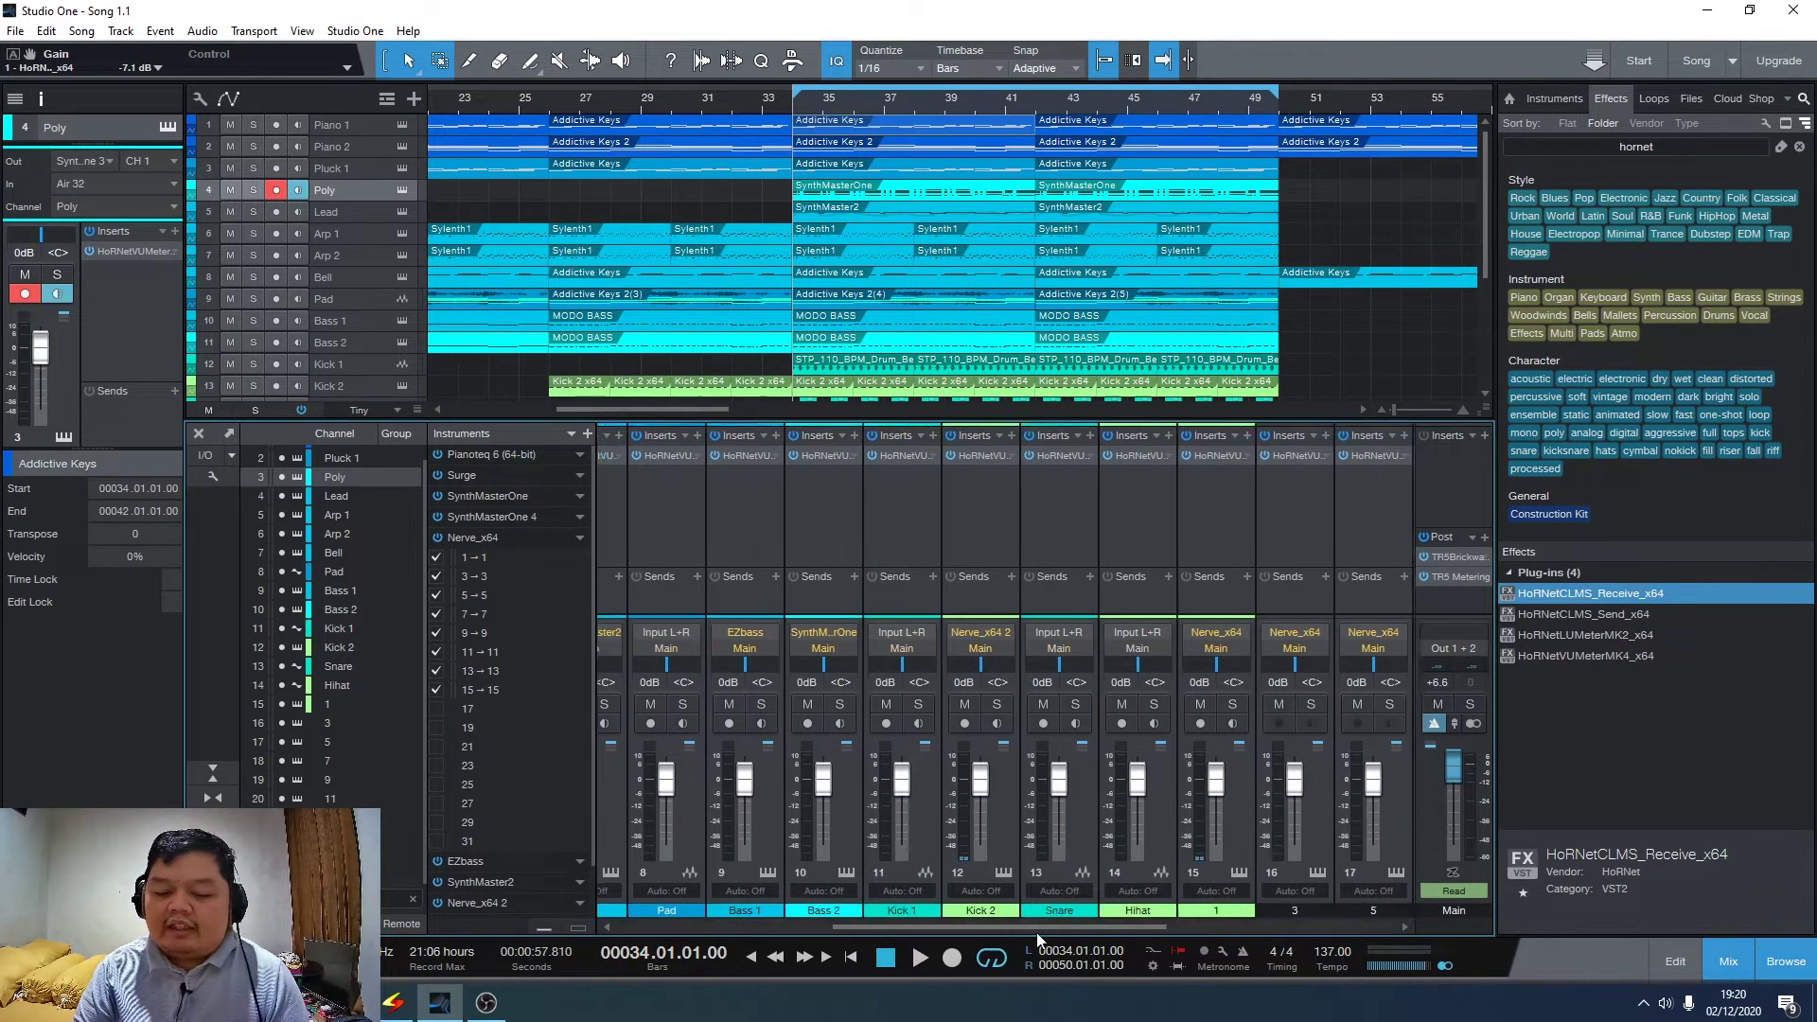
{"action": "left_click_drag", "start_coordinate": [1242, 926], "coordinate": [1038, 935]}
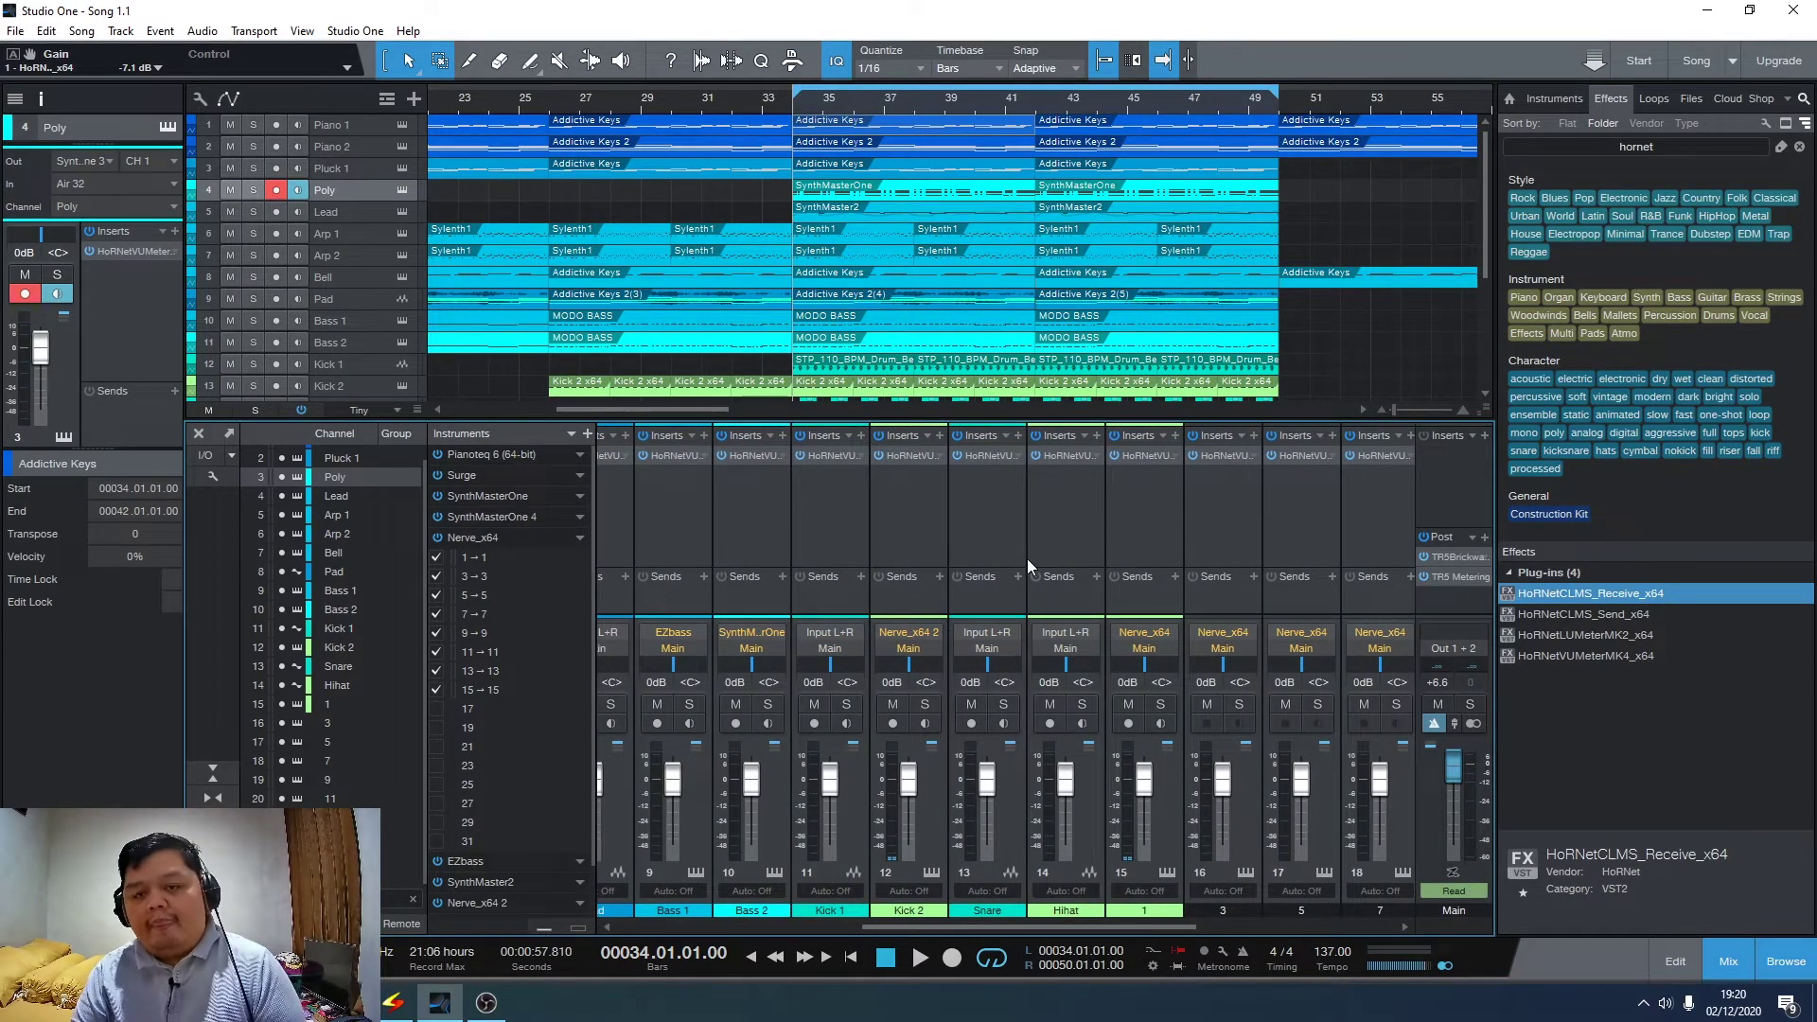
{"action": "left_click", "coordinate": [965, 514]}
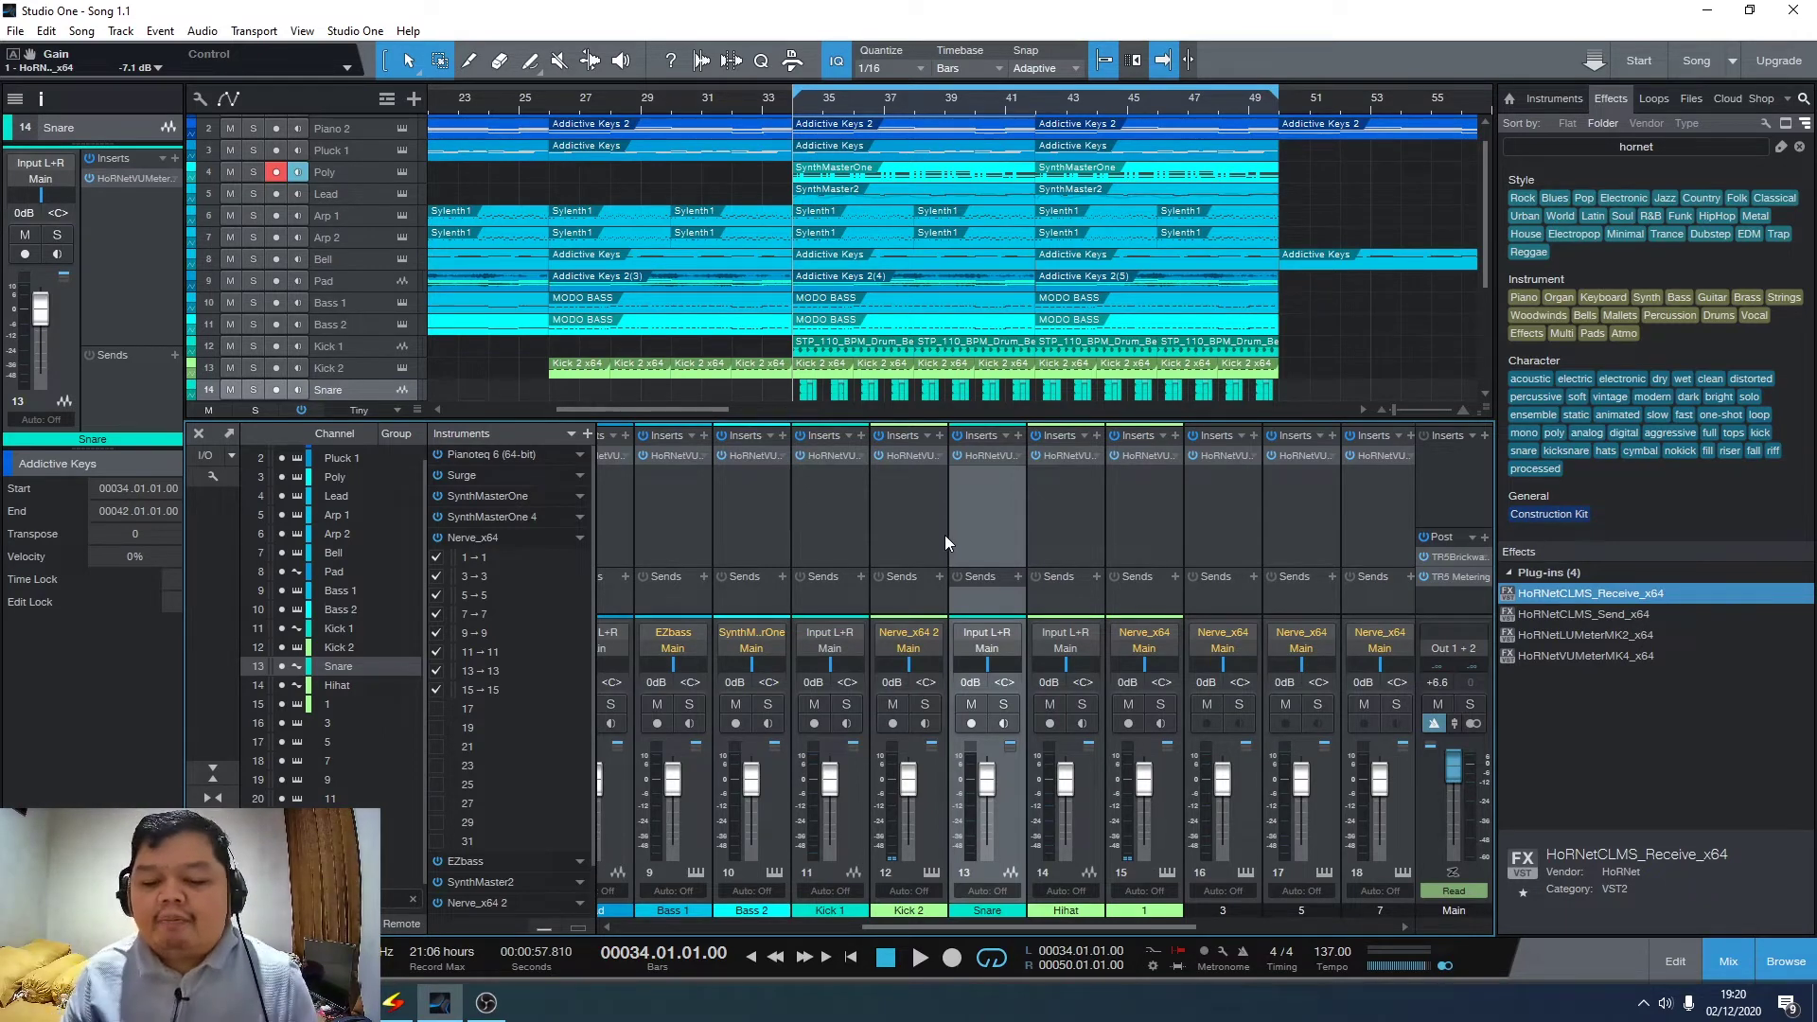
{"action": "left_click", "coordinate": [916, 545]}
{"action": "left_click", "coordinate": [852, 542]}
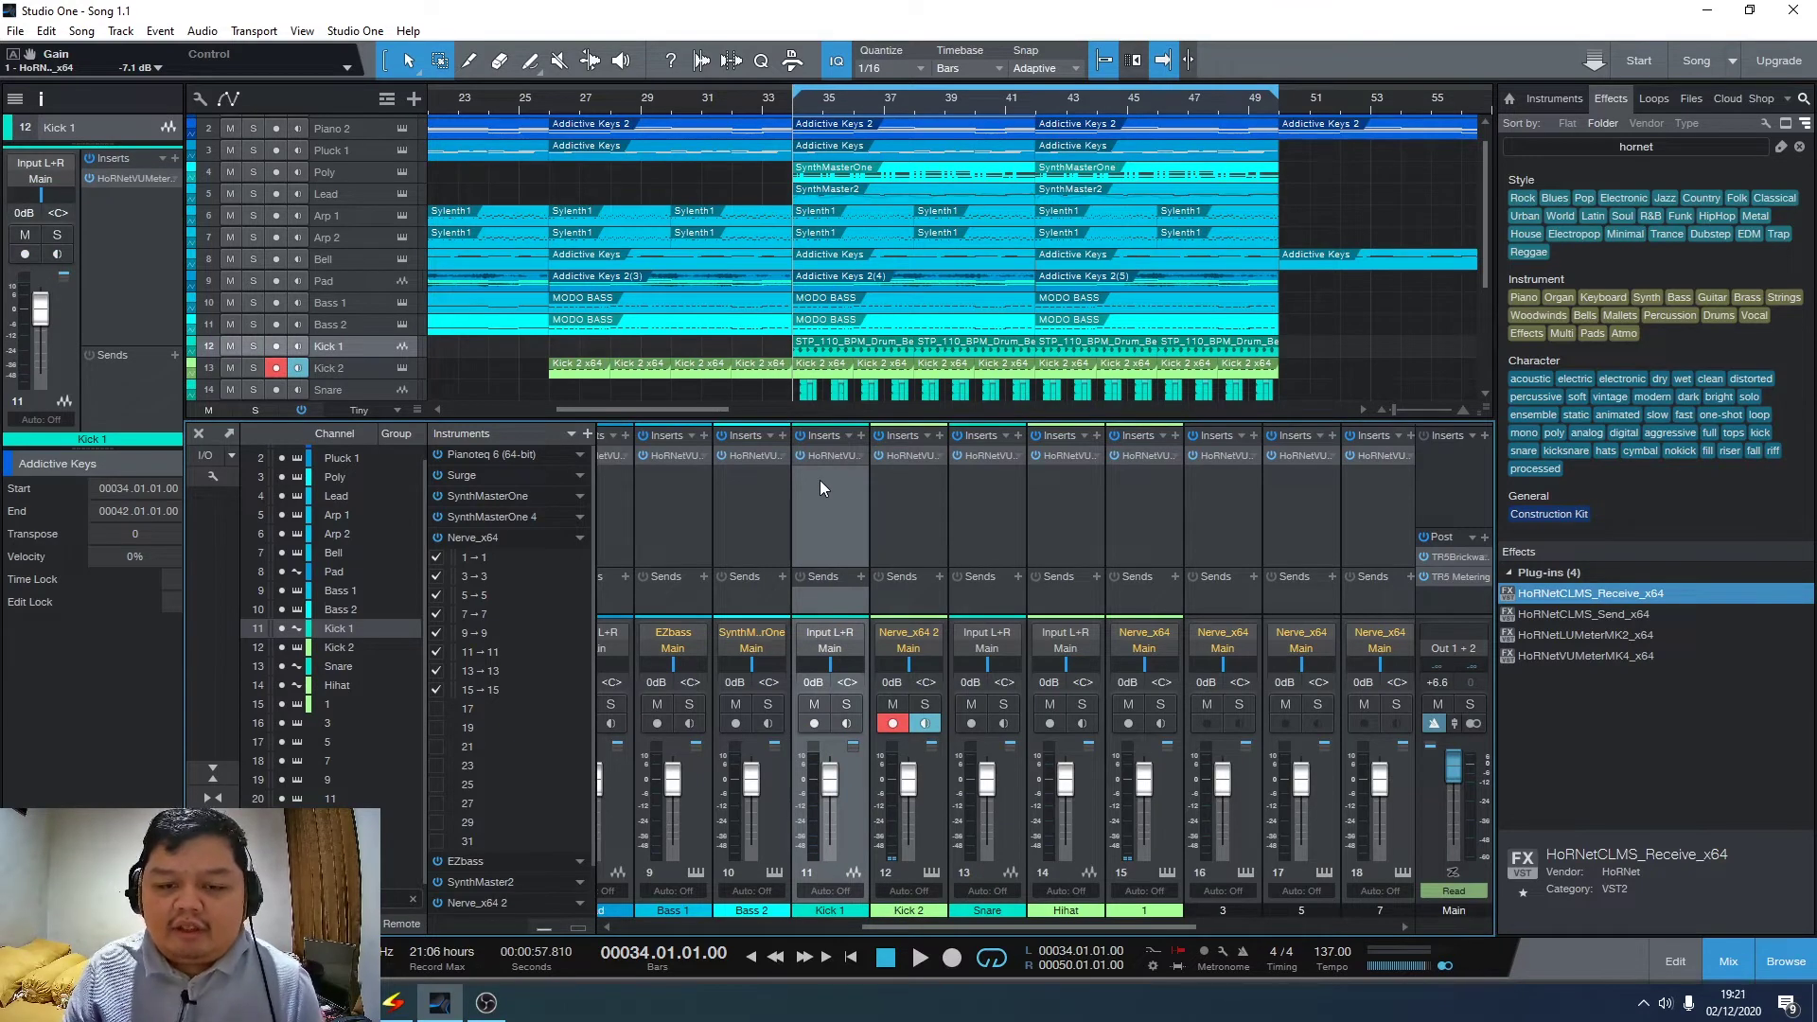
{"action": "left_click", "coordinate": [846, 706]}
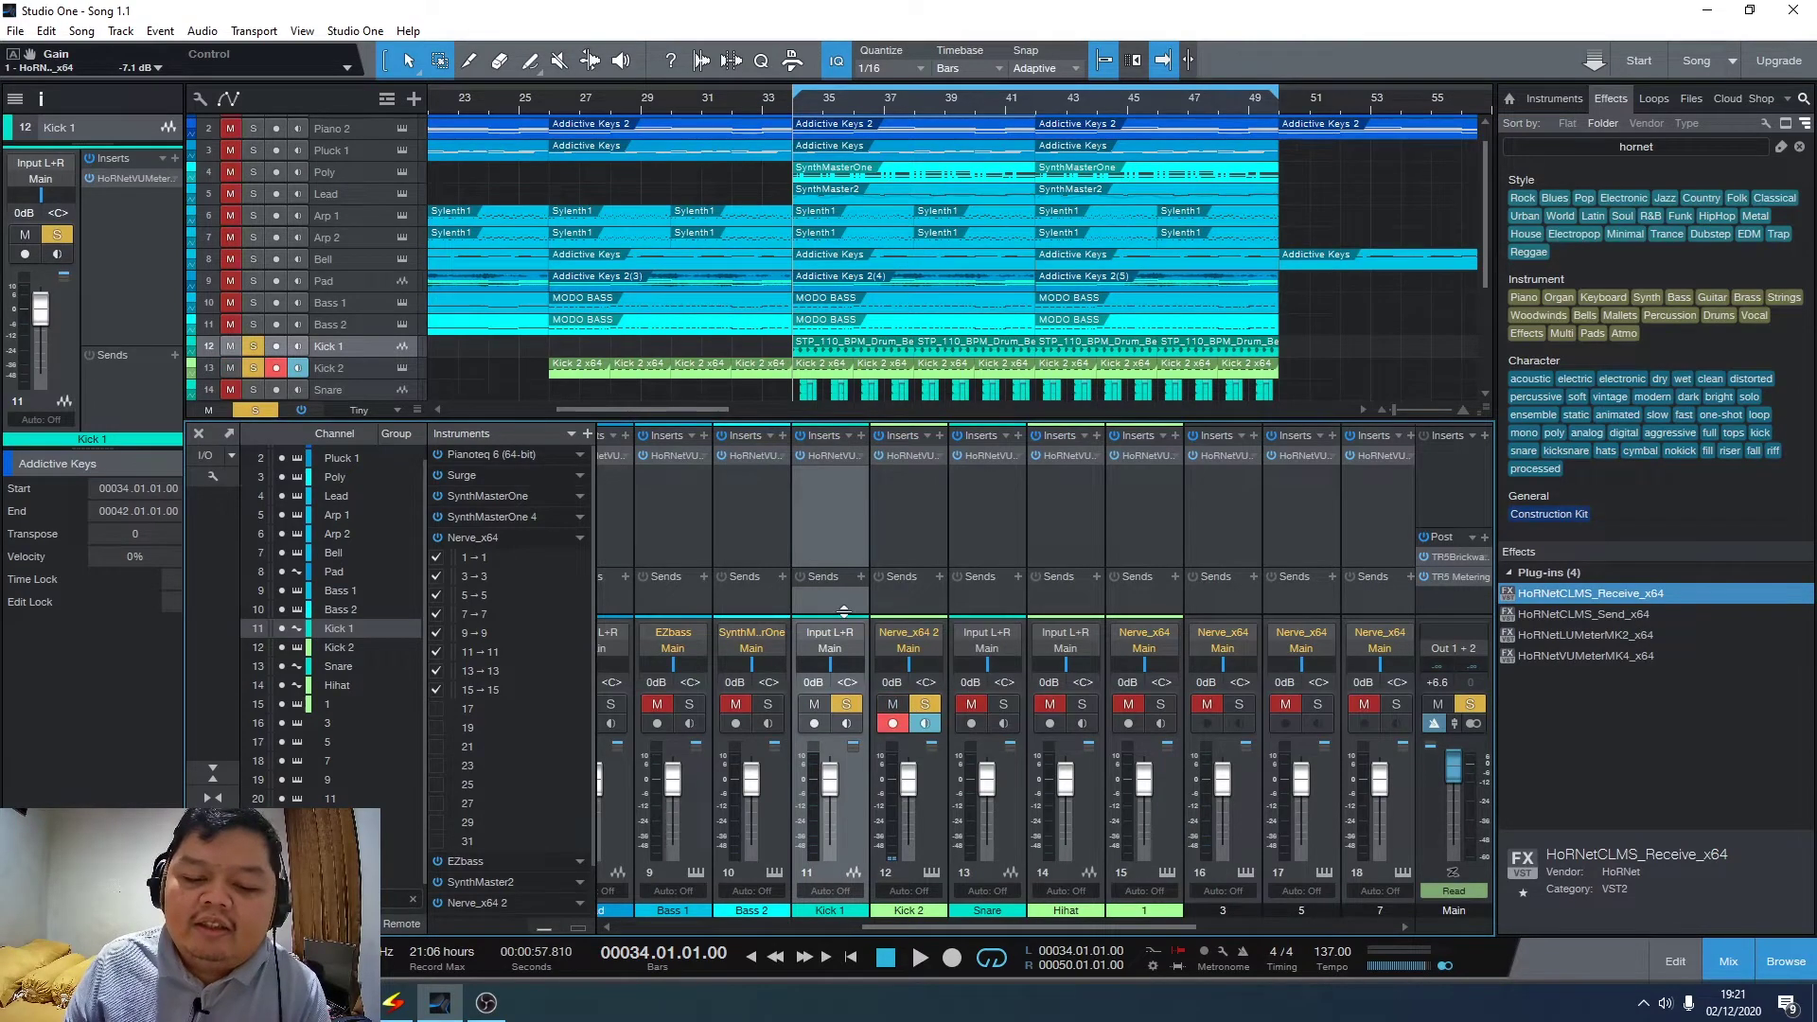
{"action": "key", "text": "space"}
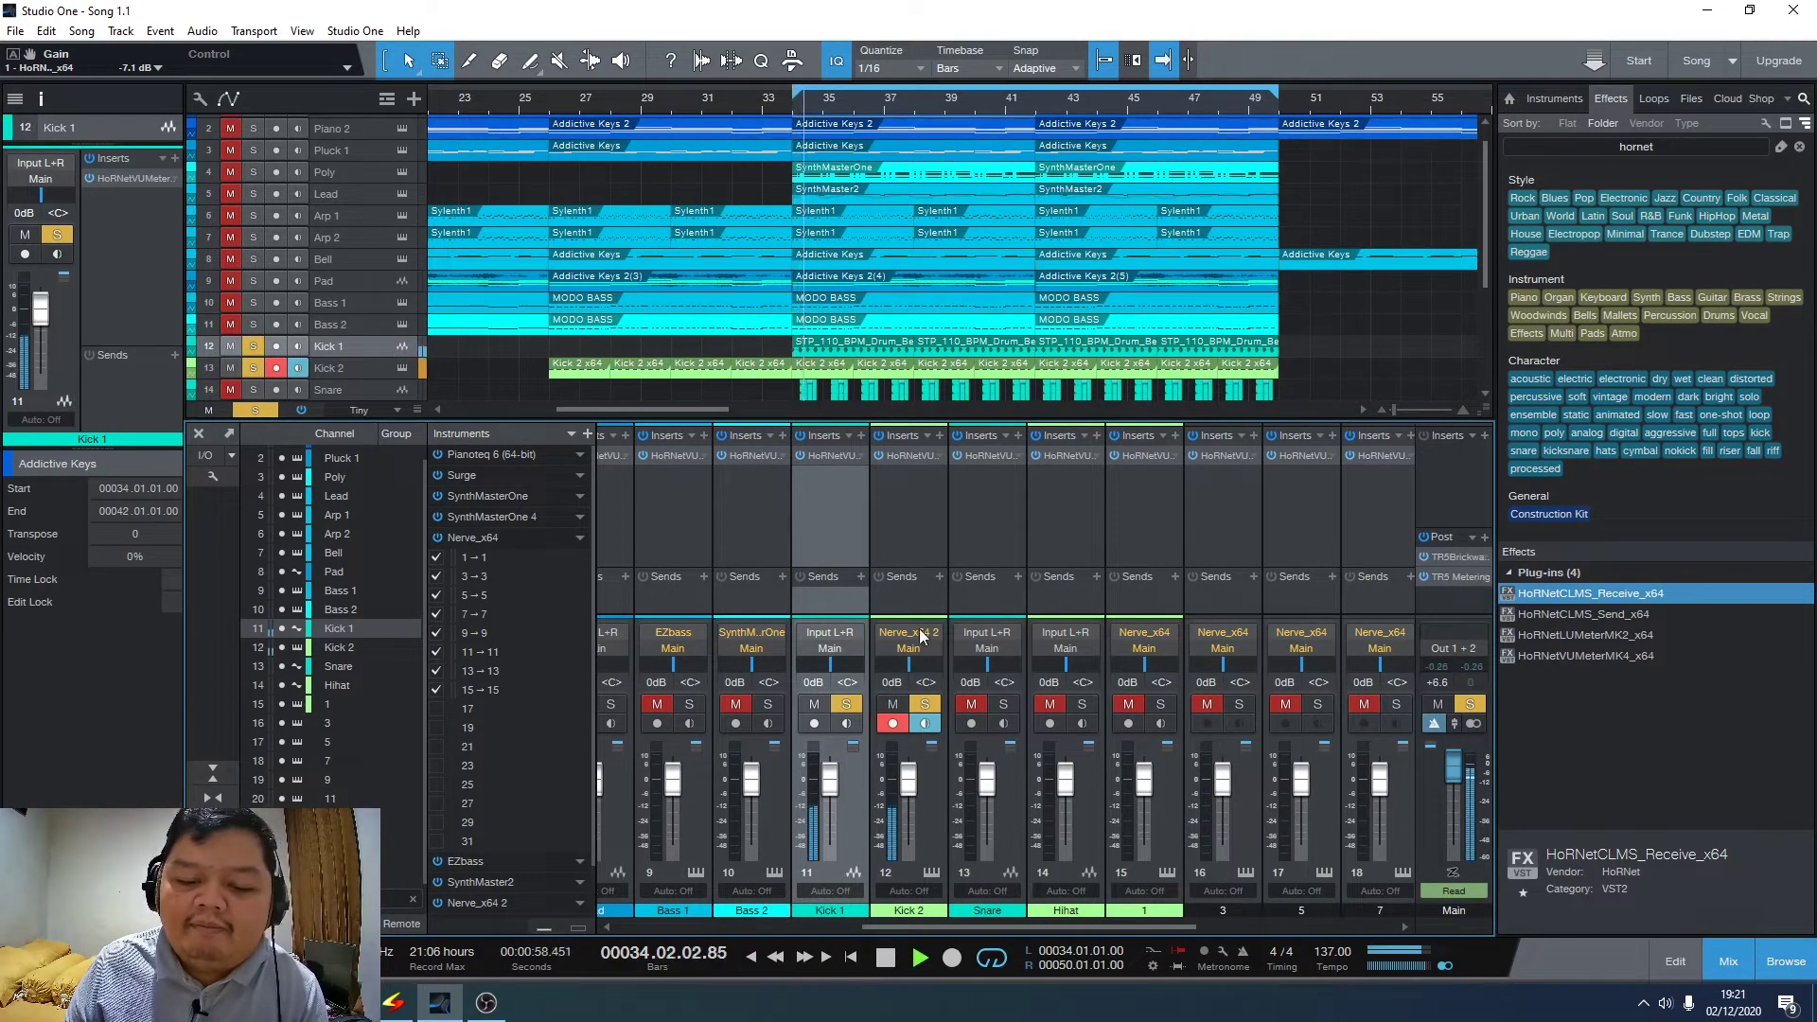
{"action": "key", "text": "space"}
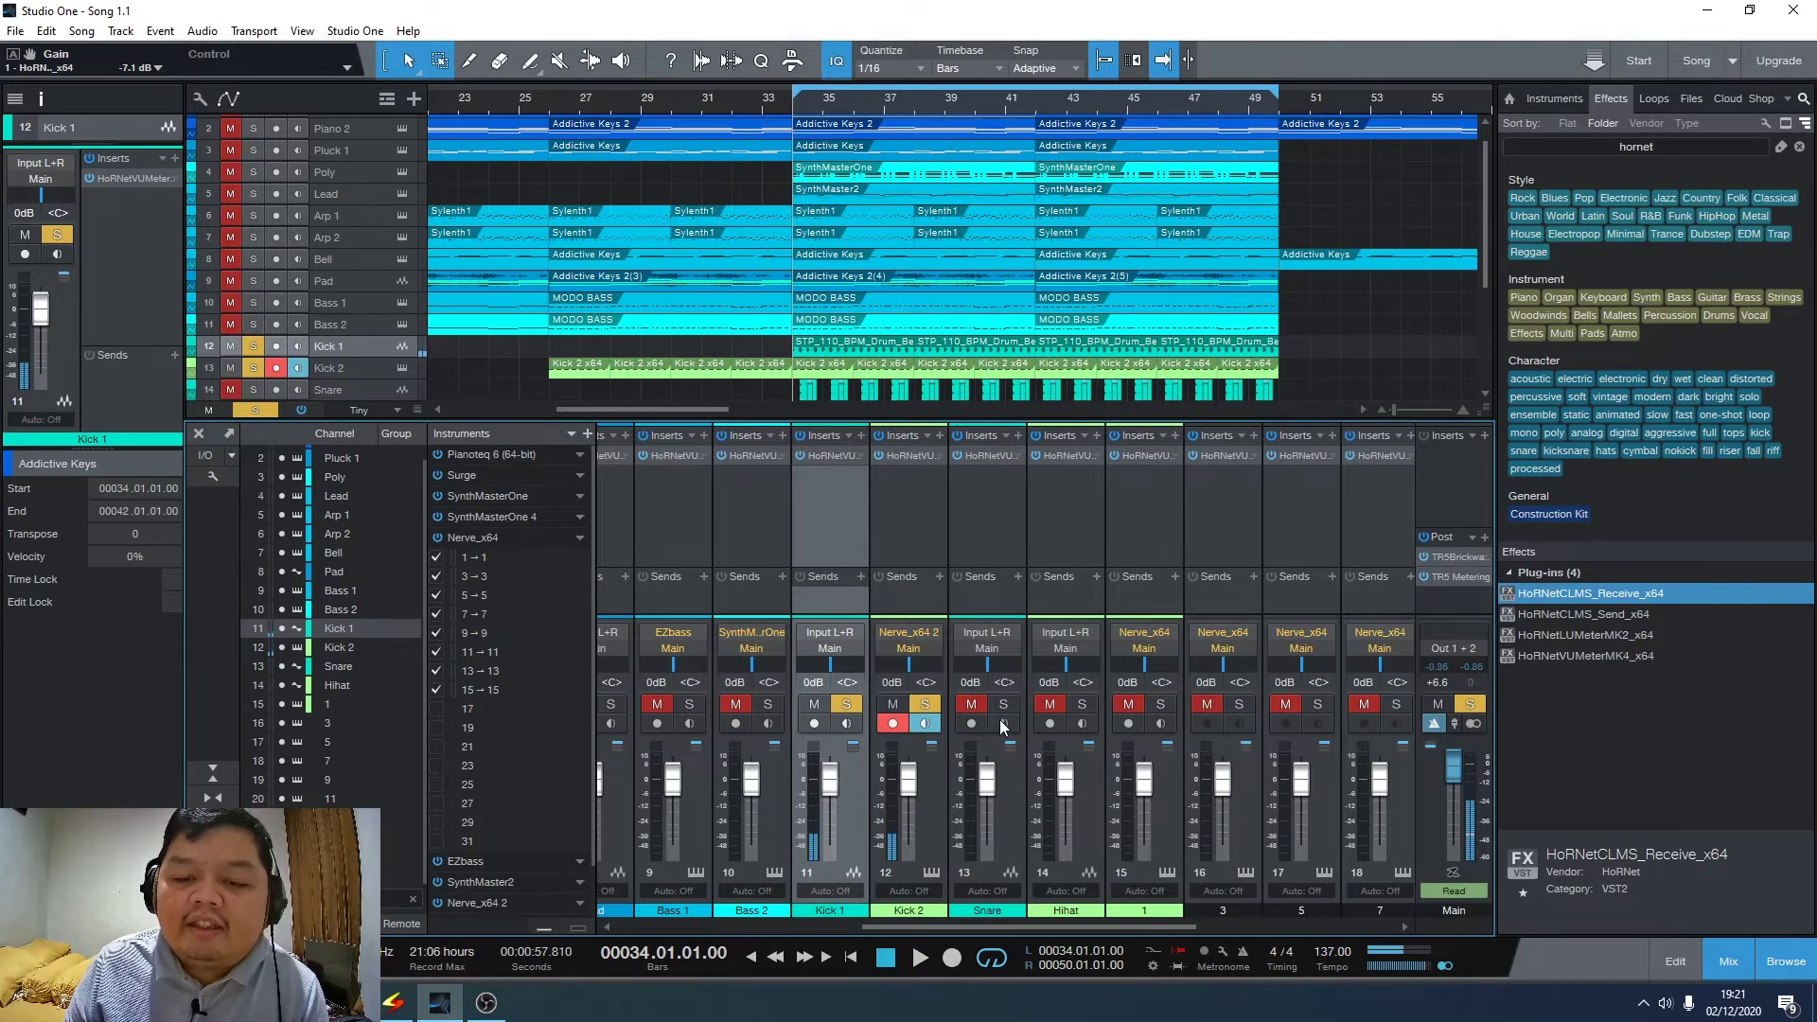
- Add Snare to the soloed kicks and lower its fader to -7.5 dB while playing from bar 34
{"action": "left_click", "coordinate": [1004, 705]}
{"action": "key", "text": "space"}
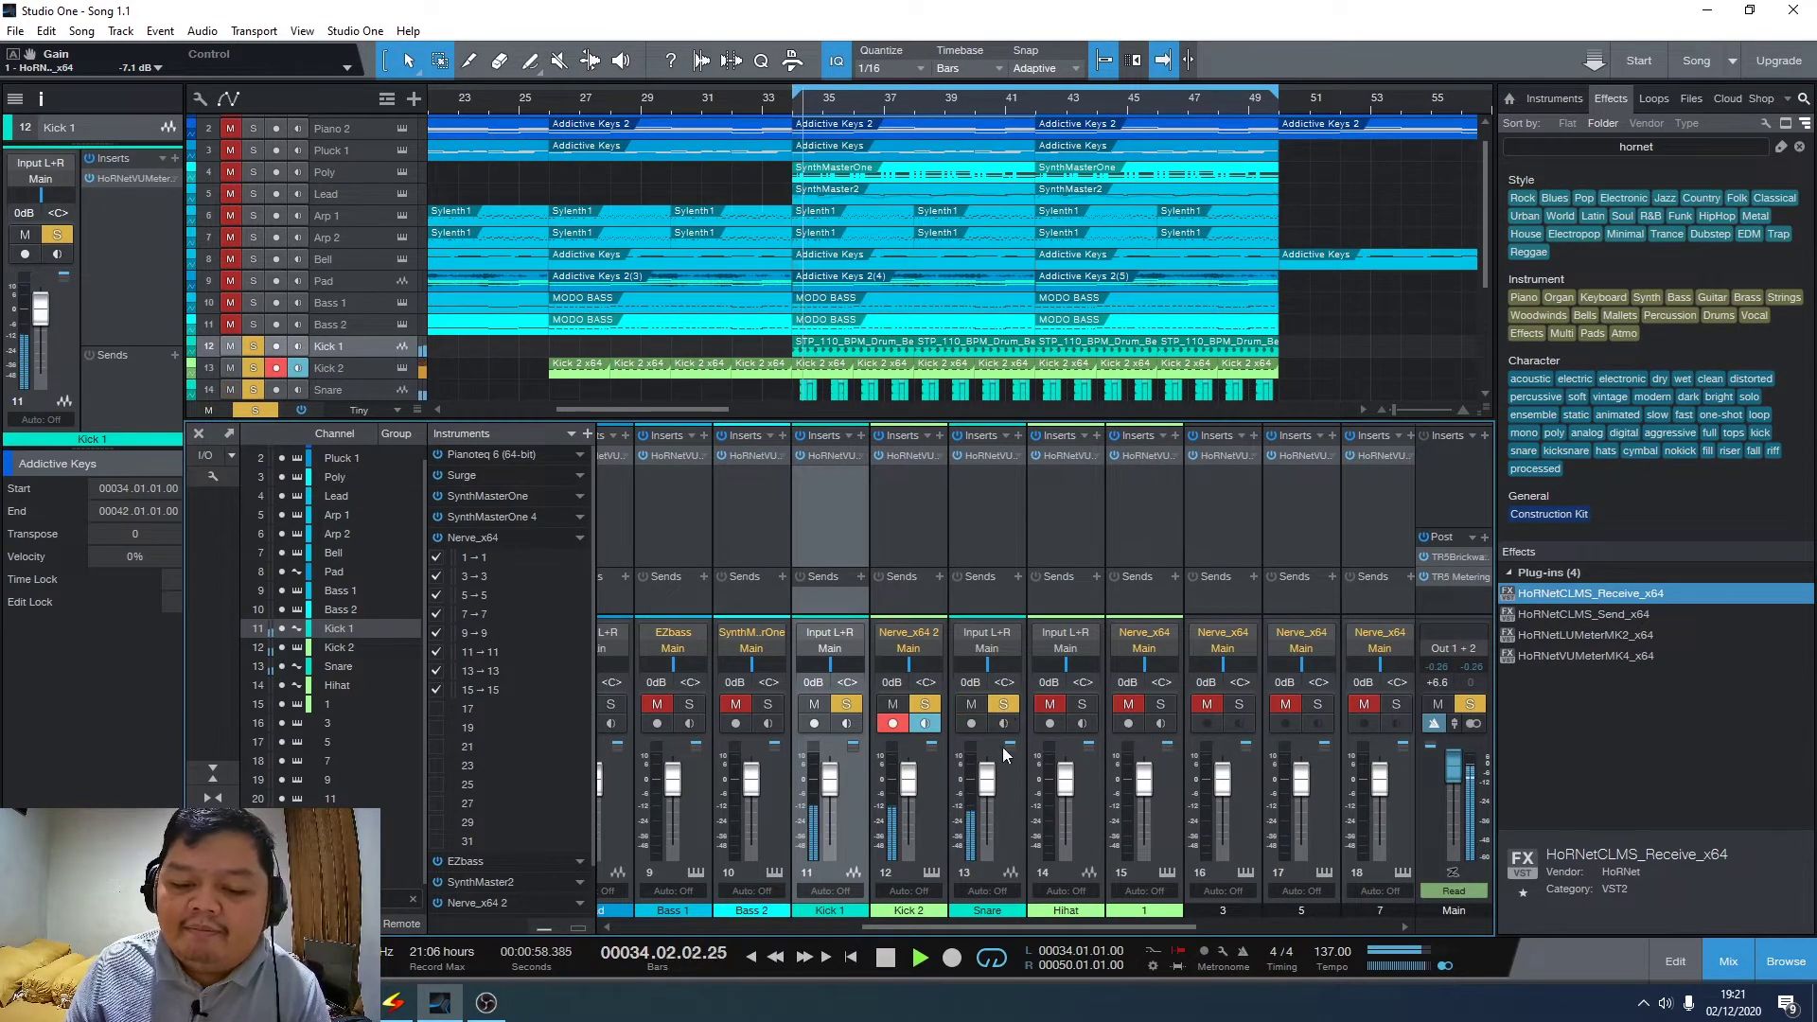
{"action": "mouse_move", "coordinate": [988, 774]}
{"action": "left_mouse_down"}
{"action": "mouse_move", "coordinate": [988, 795]}
{"action": "mouse_move", "coordinate": [991, 780]}
{"action": "left_mouse_up"}
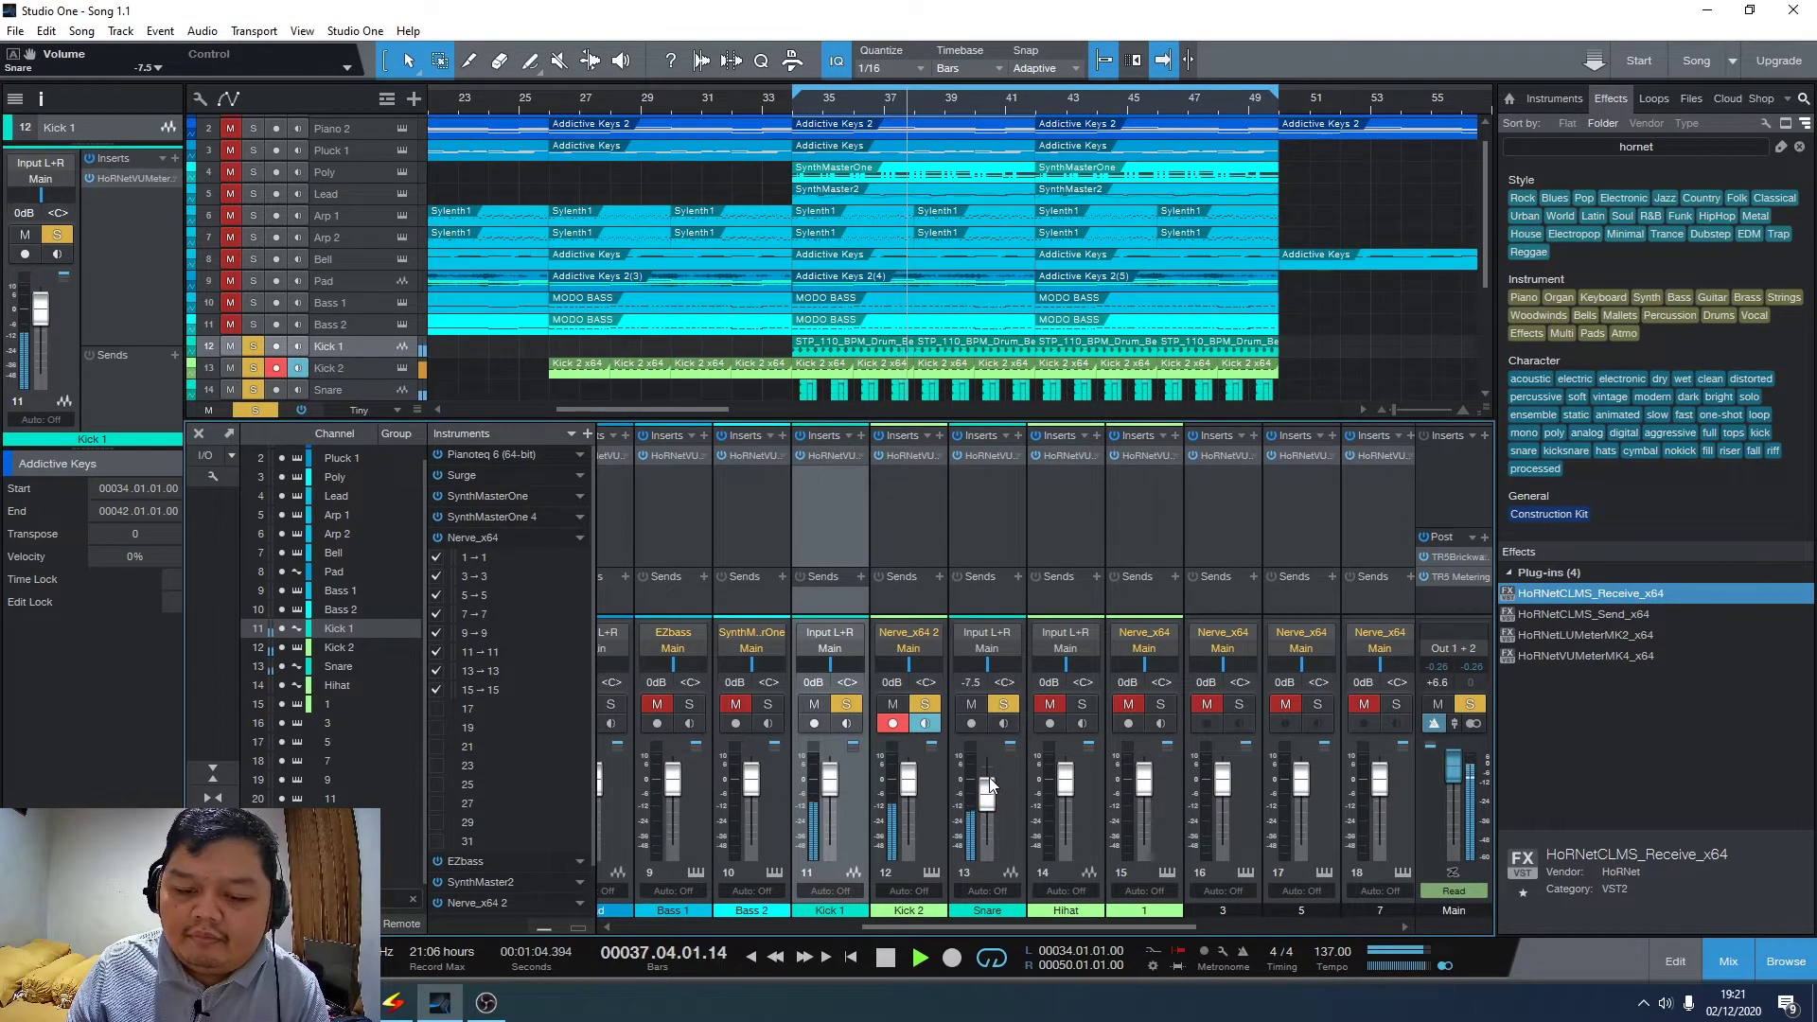
- Solo Hihat with the other drums, lower its fader to -12.5 dB, and stop playback with all solos cleared
{"action": "left_click", "coordinate": [1082, 705]}
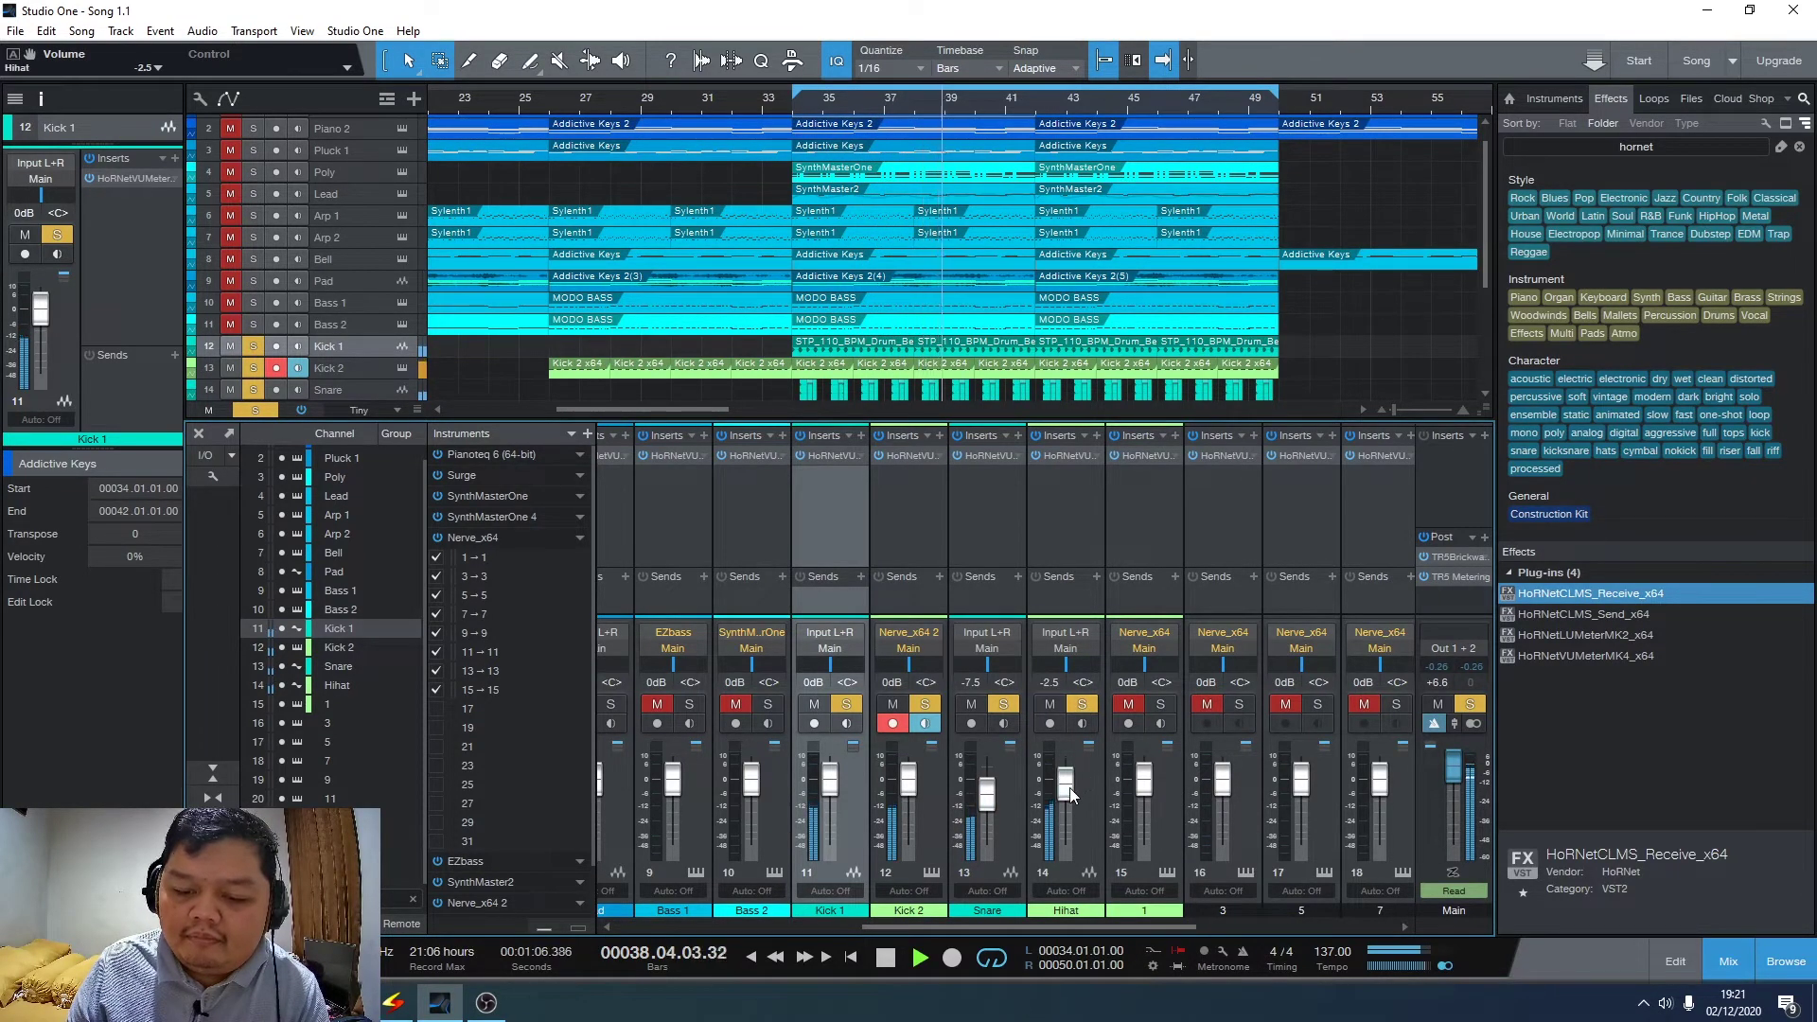
{"action": "left_click_drag", "start_coordinate": [1071, 788], "coordinate": [1069, 801]}
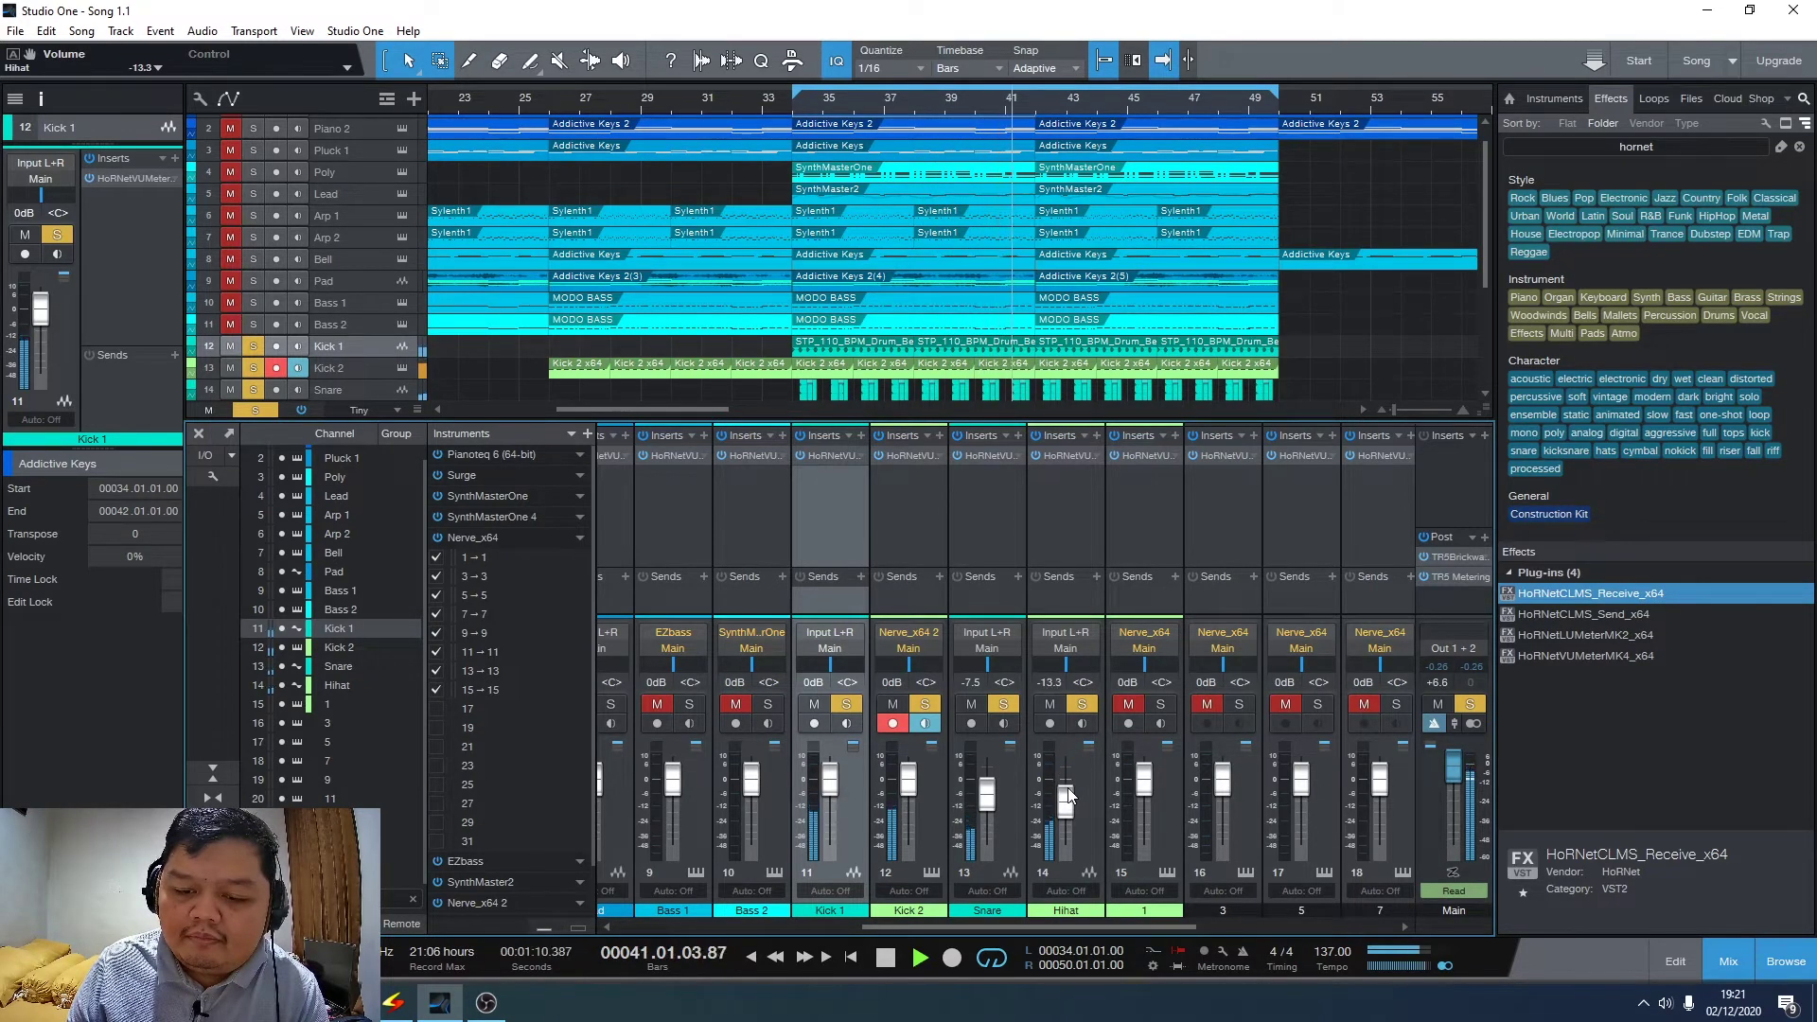
{"action": "key", "text": "space"}
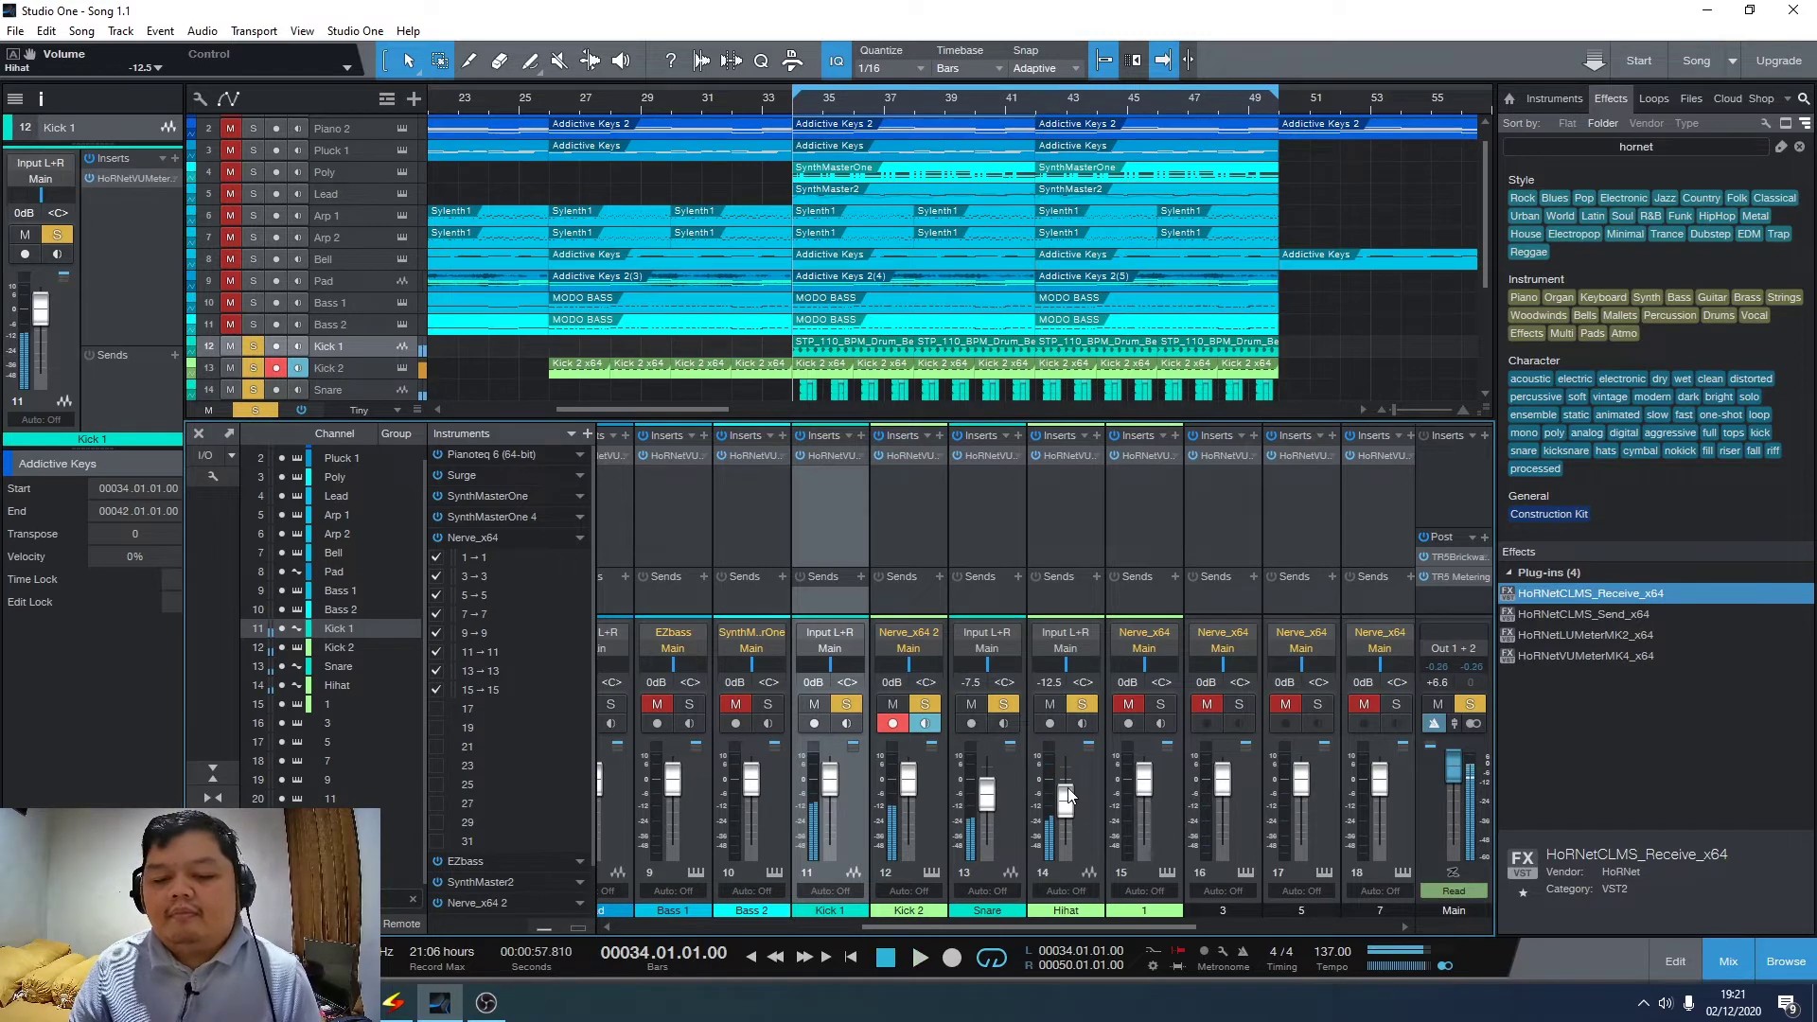
{"action": "left_click", "coordinate": [1082, 704], "text": "alt"}
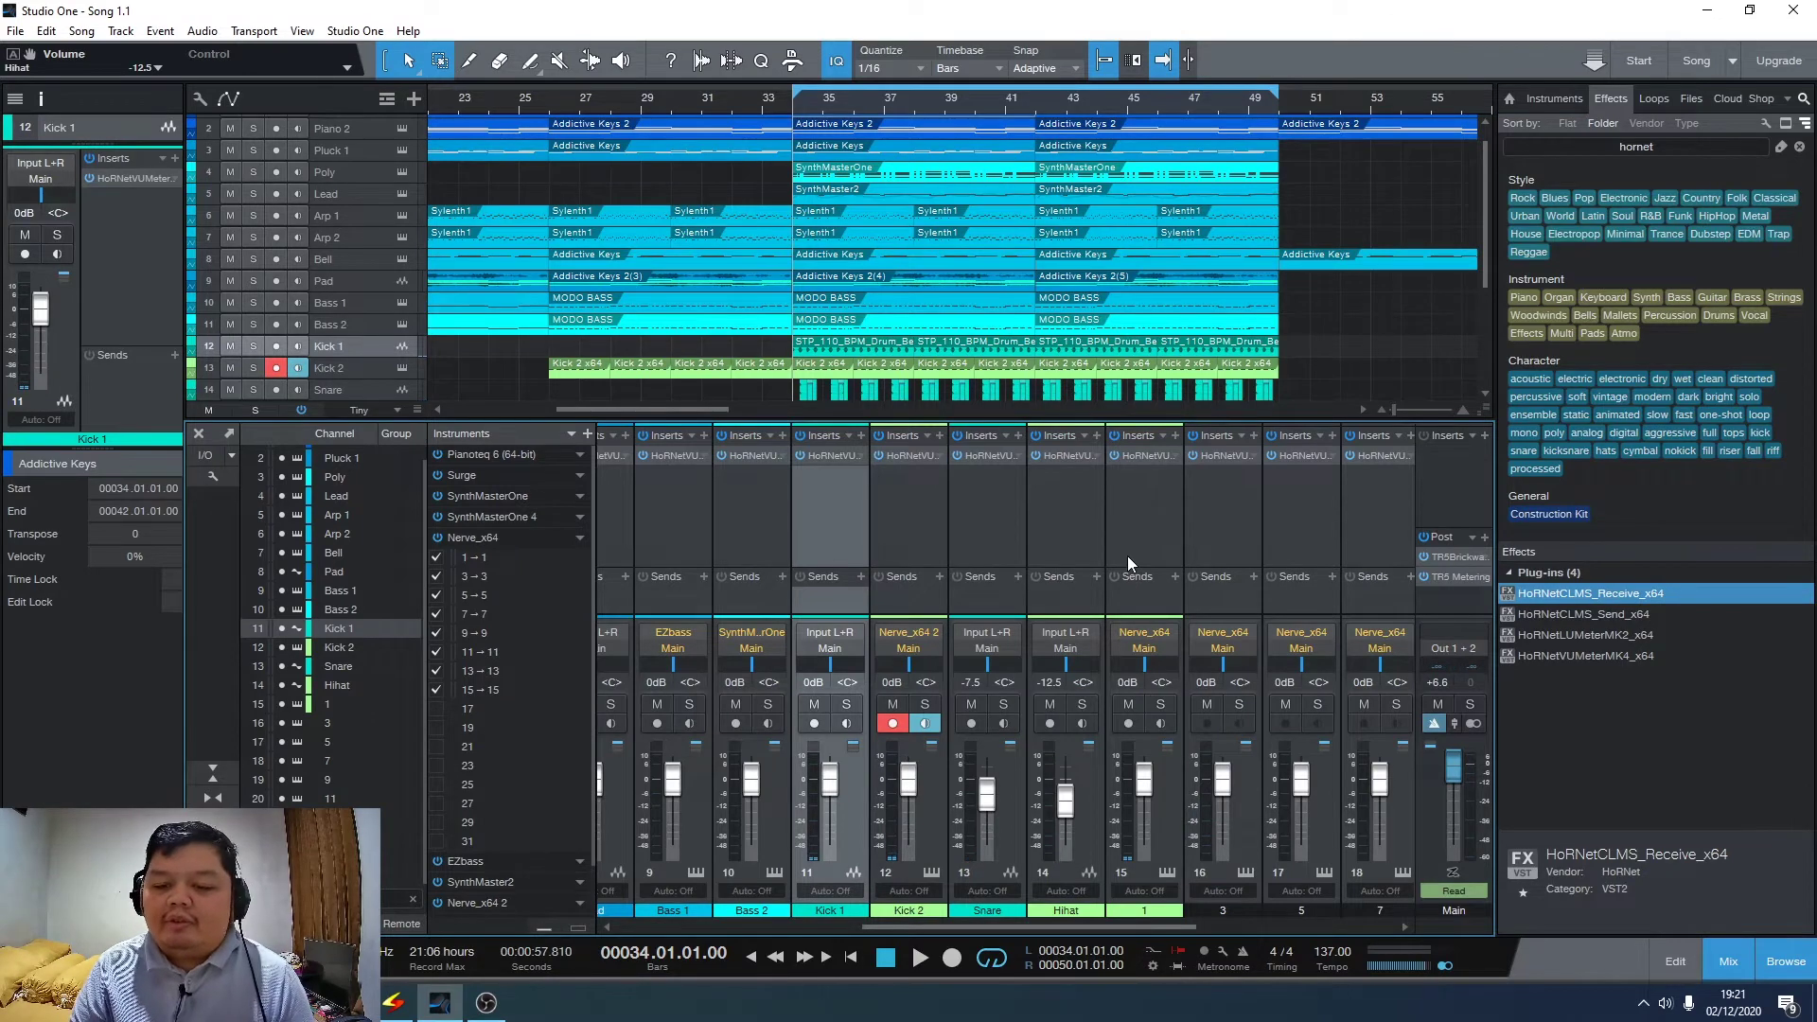
- Place the playhead just before bar 34 and open Poly's HoRNet VU Meter MK4, moving its window clear of the mixer channels
{"action": "scroll", "coordinate": [1074, 554], "scroll_direction": "right", "scroll_amount": 2}
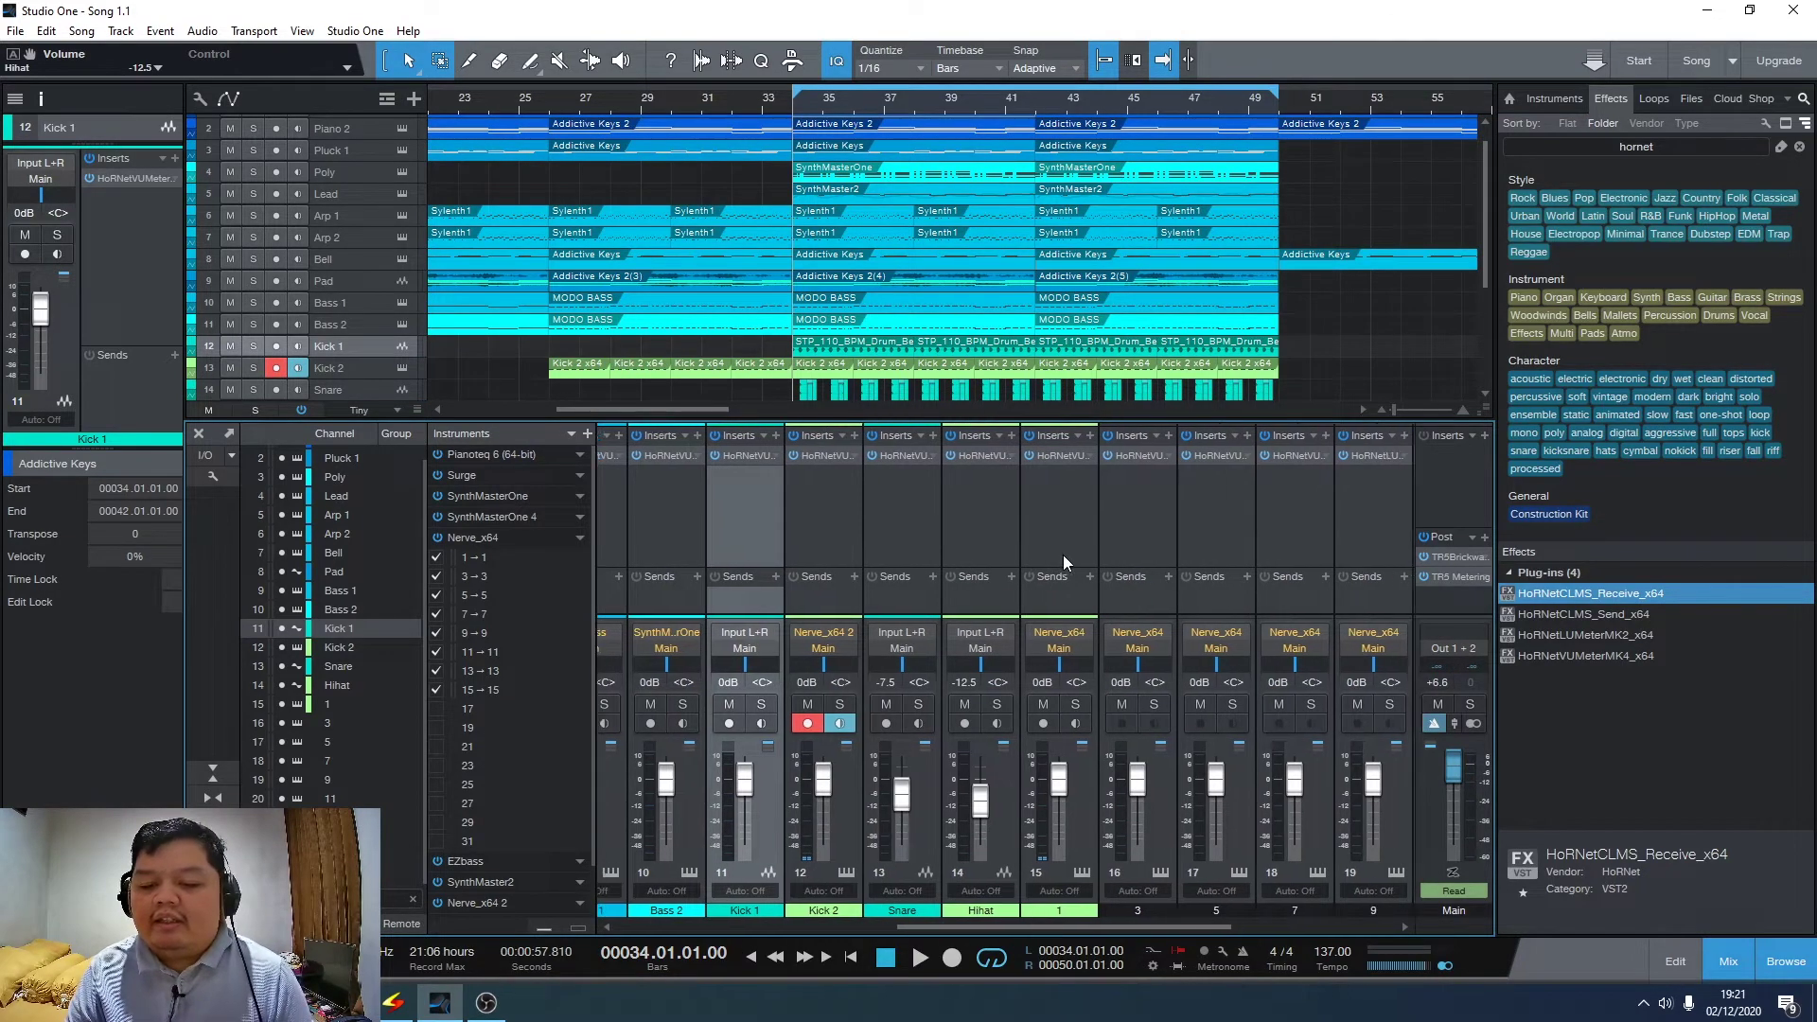
{"action": "scroll", "coordinate": [998, 525], "scroll_direction": "right", "scroll_amount": 2}
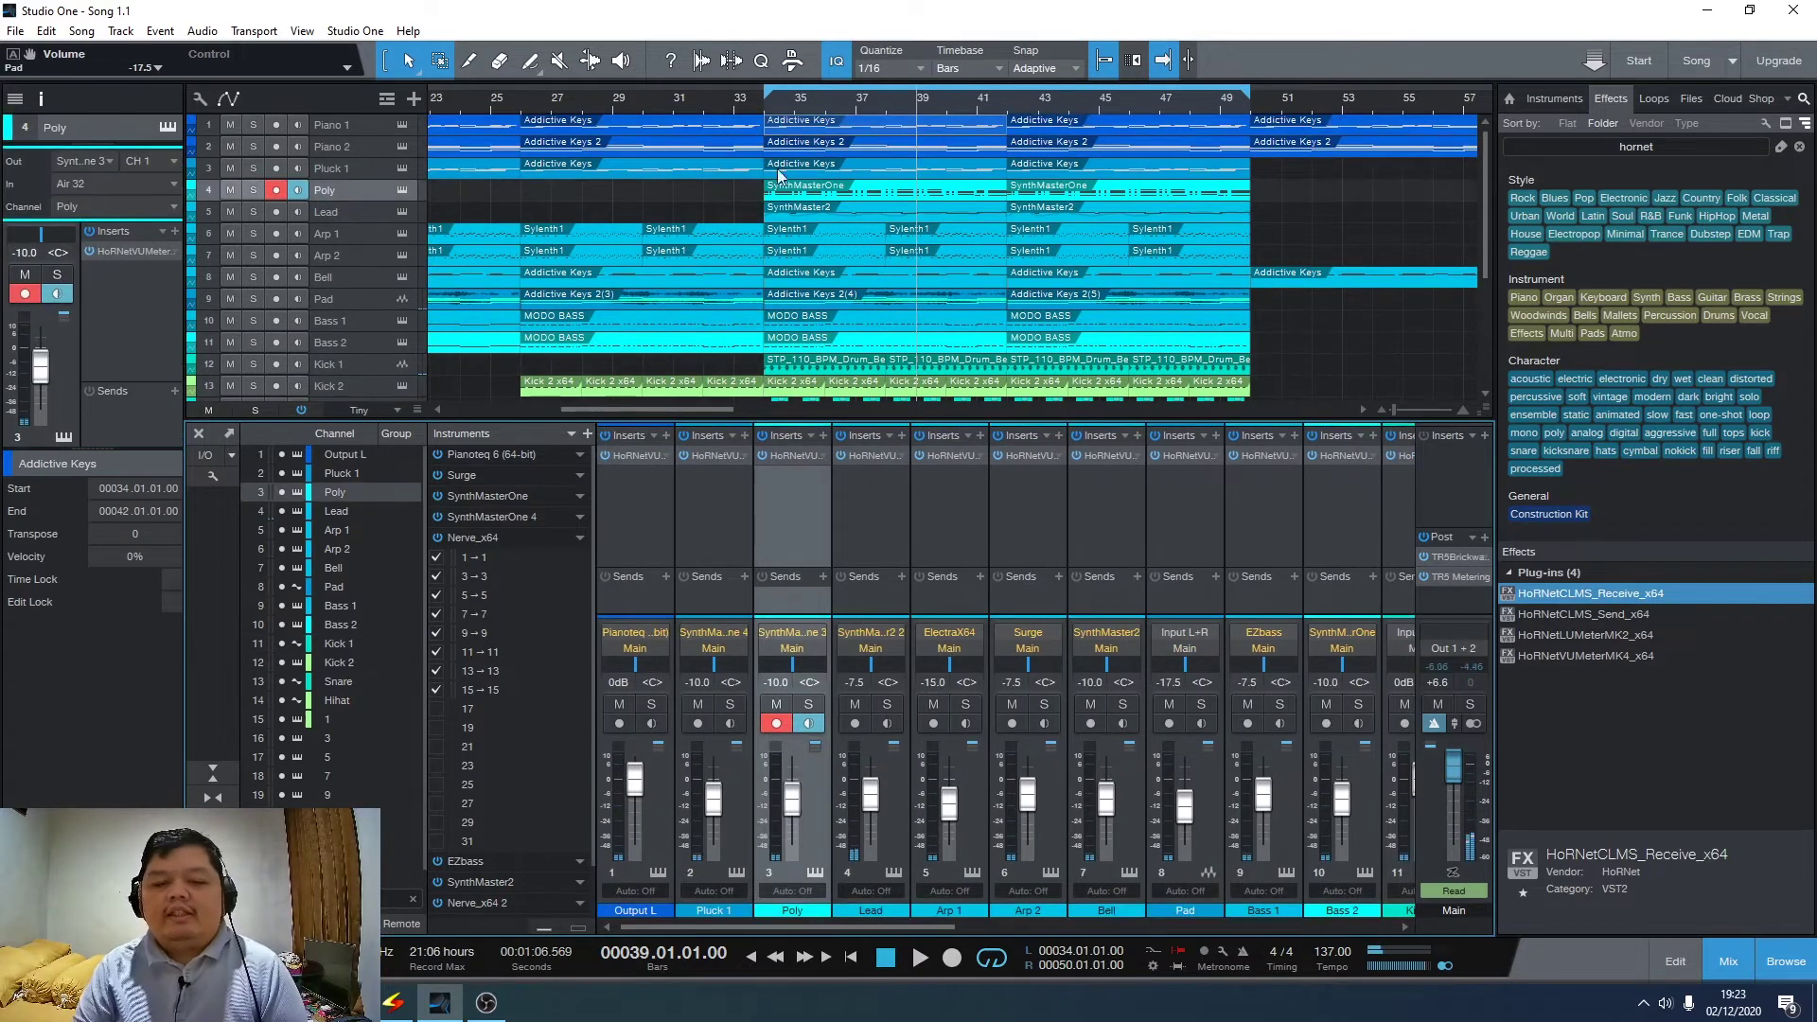
{"action": "left_click", "coordinate": [759, 100]}
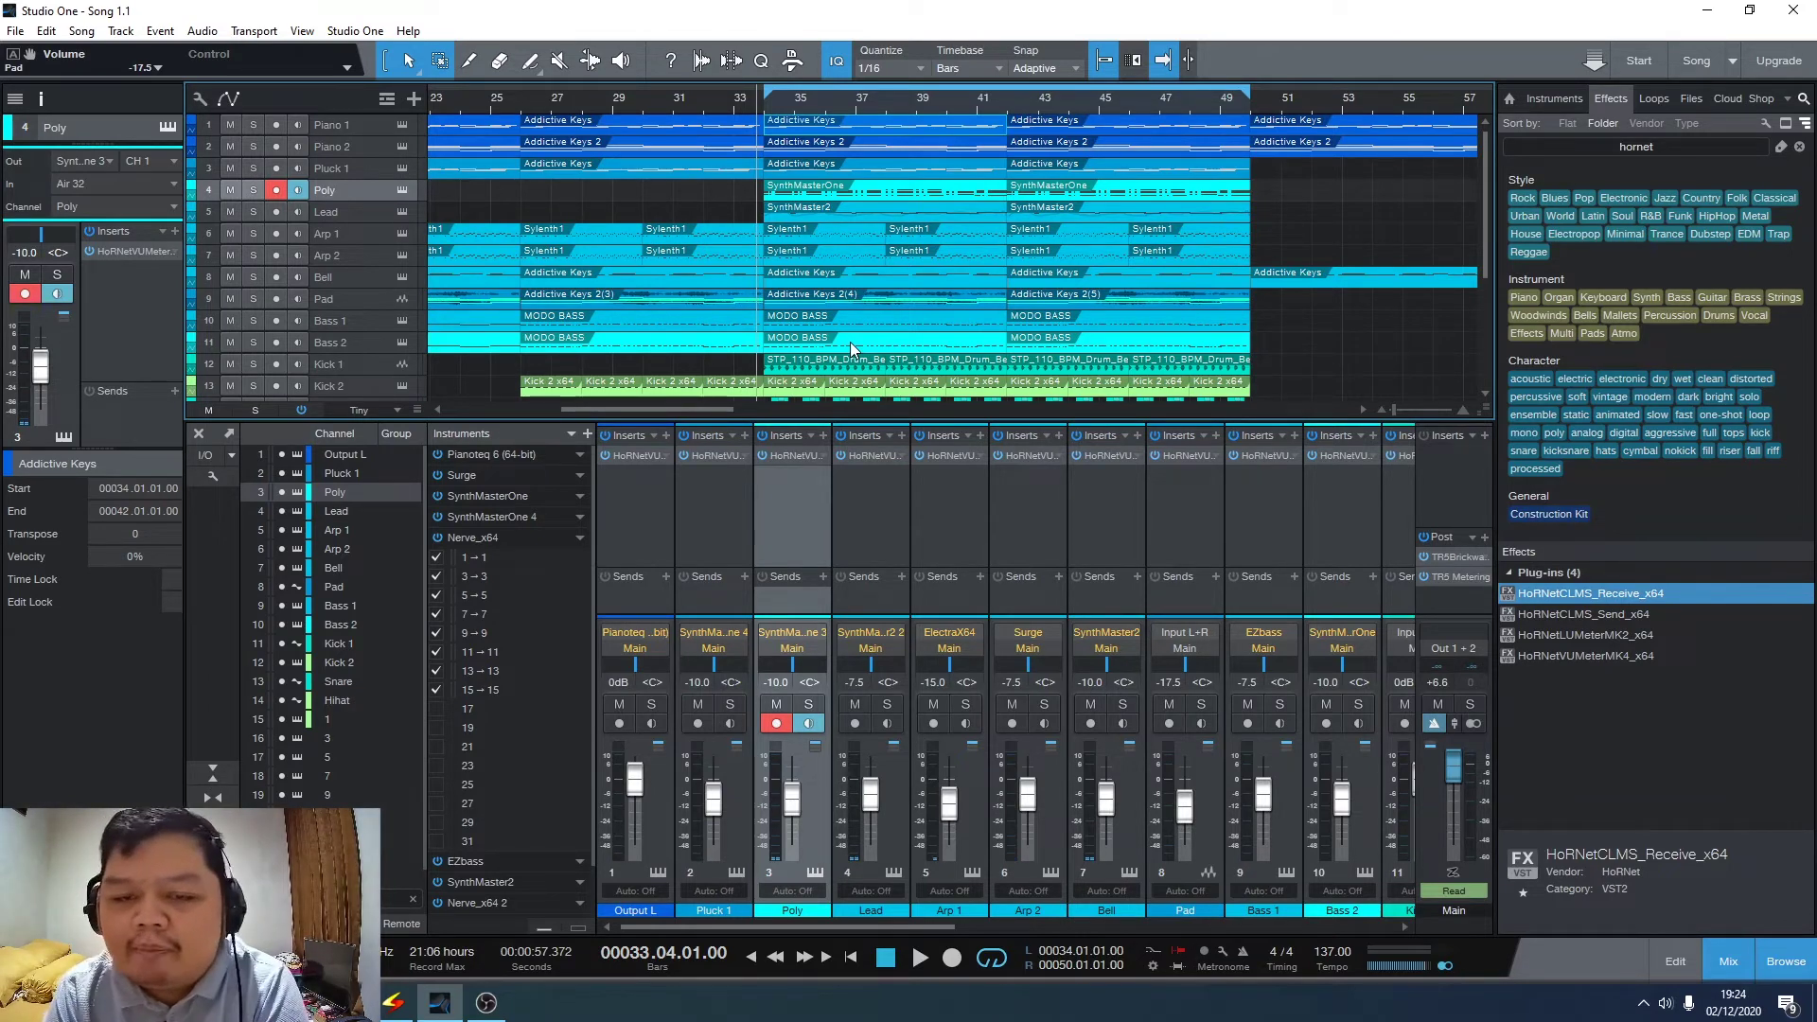
{"action": "left_click", "coordinate": [792, 456]}
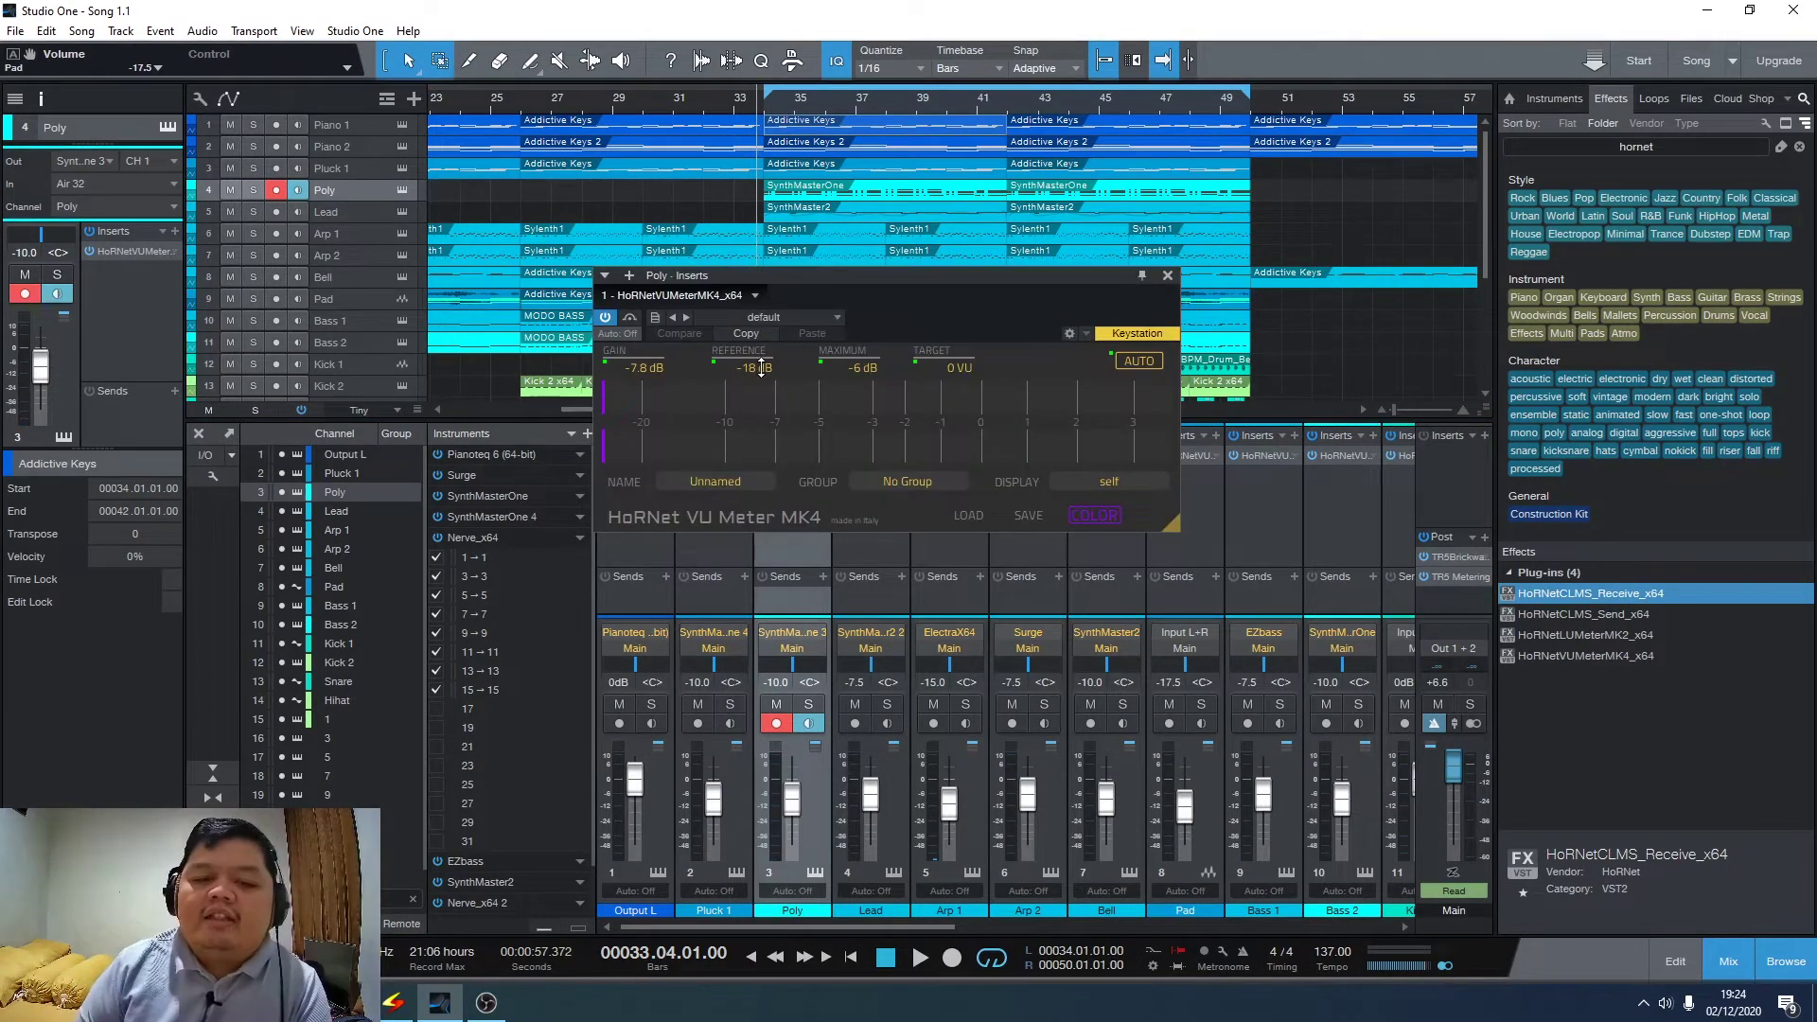
{"action": "left_click_drag", "start_coordinate": [975, 270], "coordinate": [812, 192]}
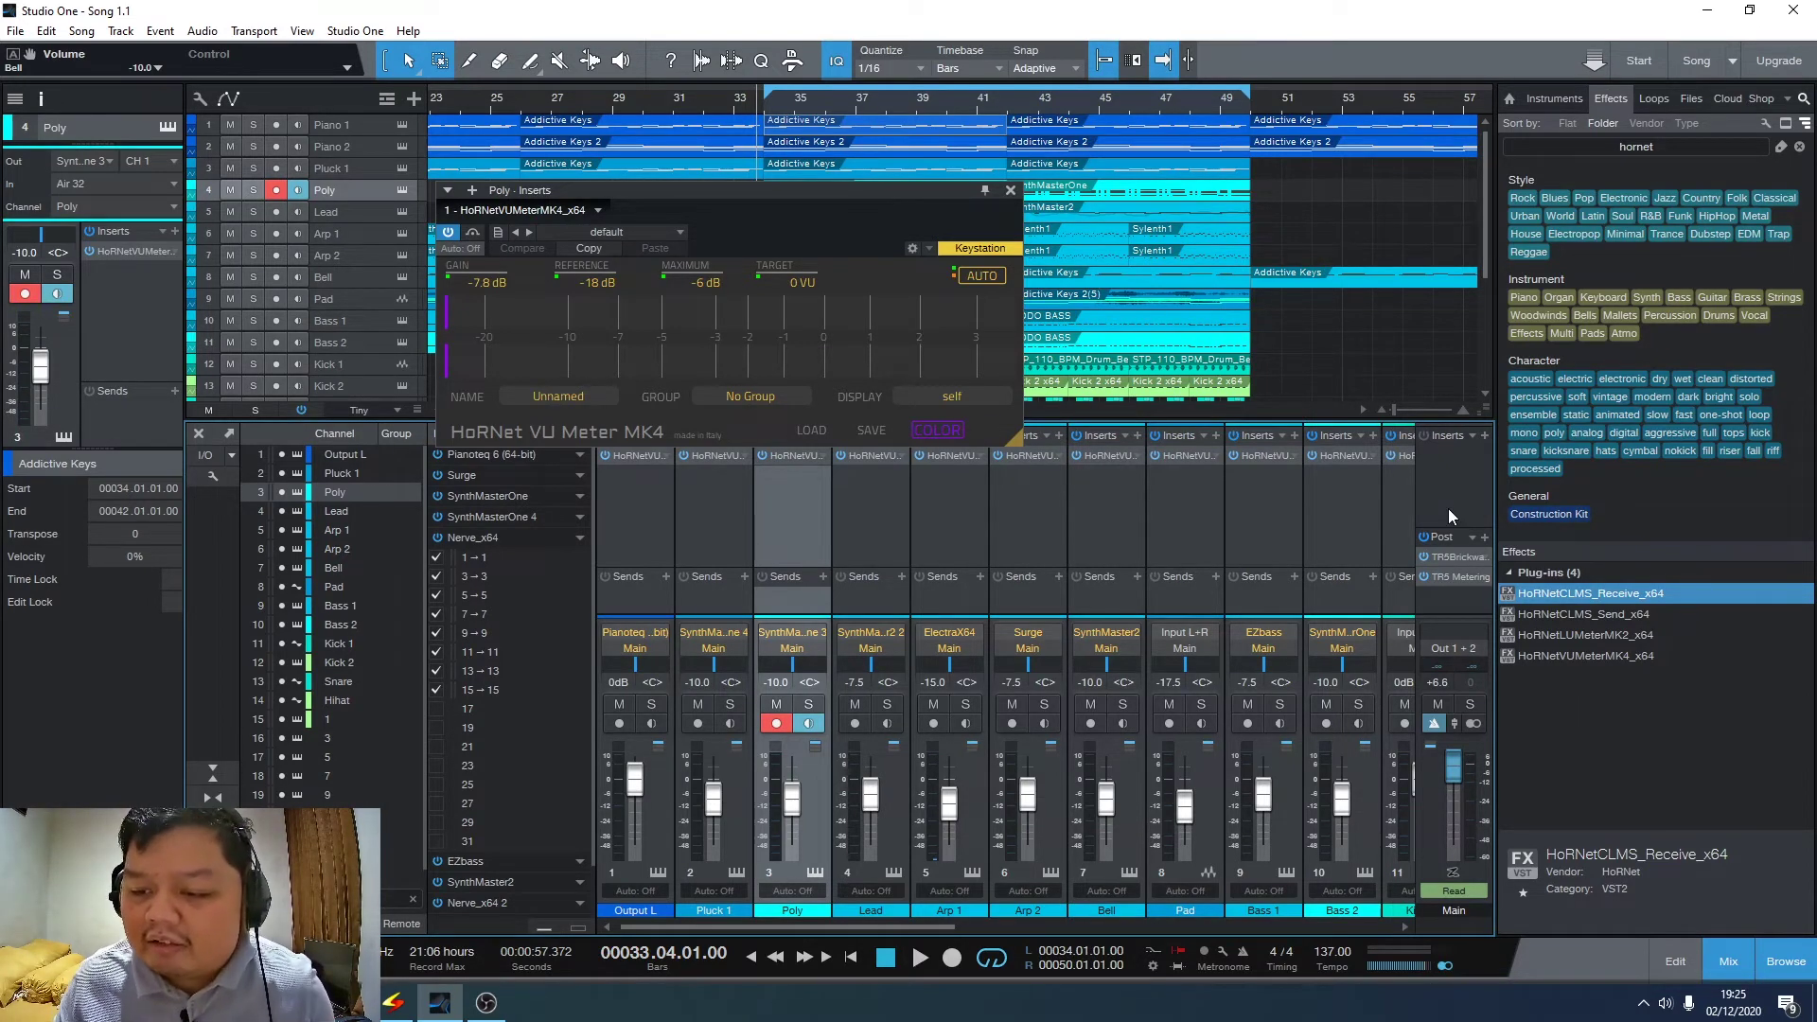
- View the T-RackS Brickwall Limiter settings on the Main output and close the plug-in window
{"action": "left_click", "coordinate": [1458, 557]}
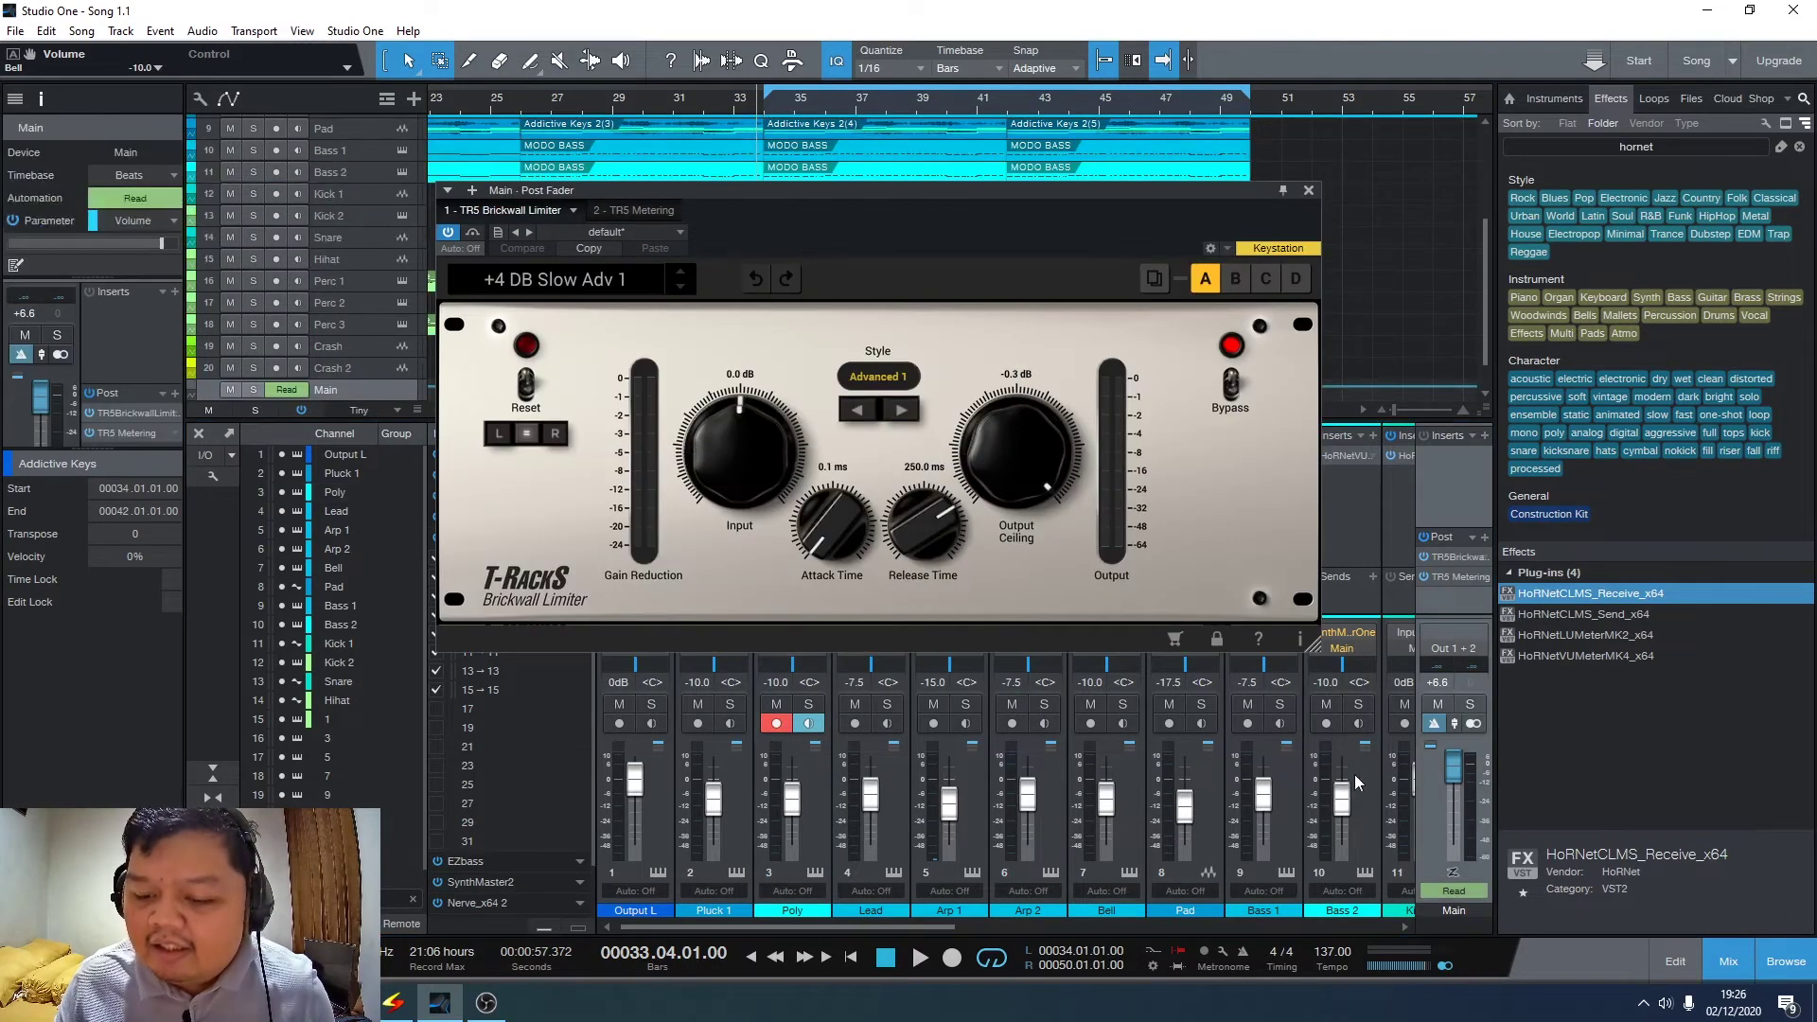
{"action": "left_click", "coordinate": [1308, 190]}
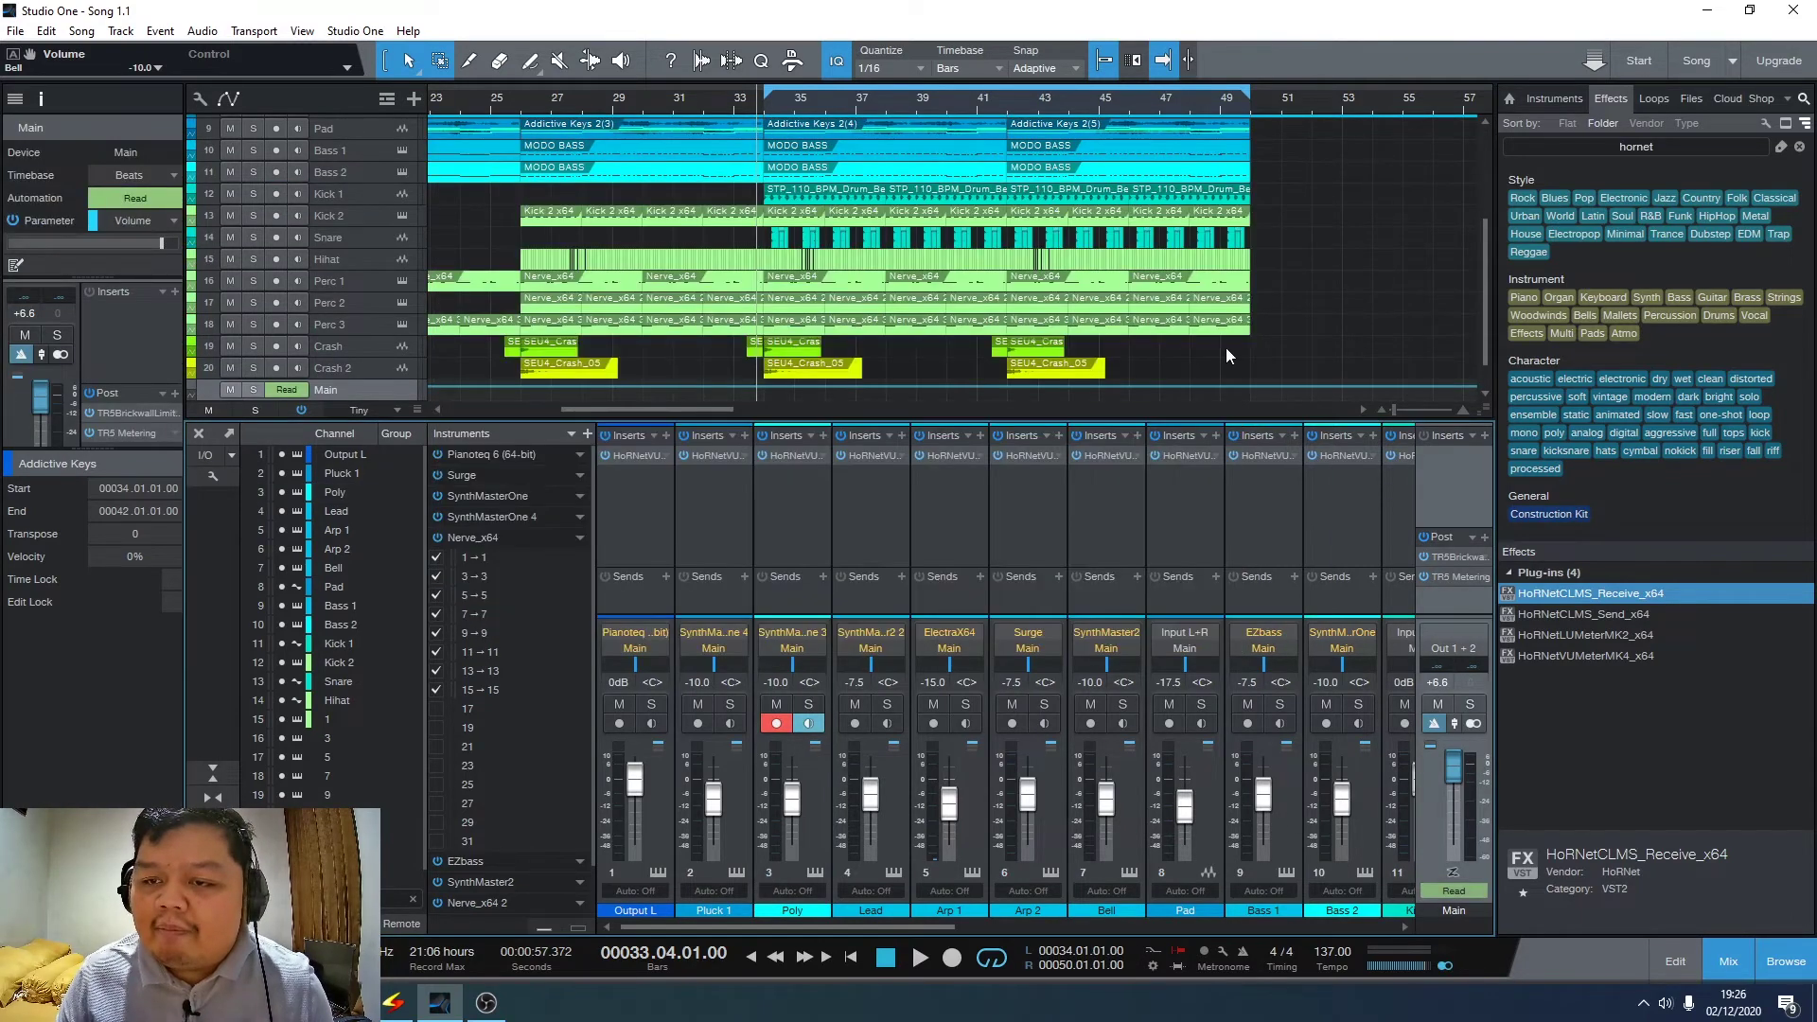
{"action": "left_click", "coordinate": [1014, 547]}
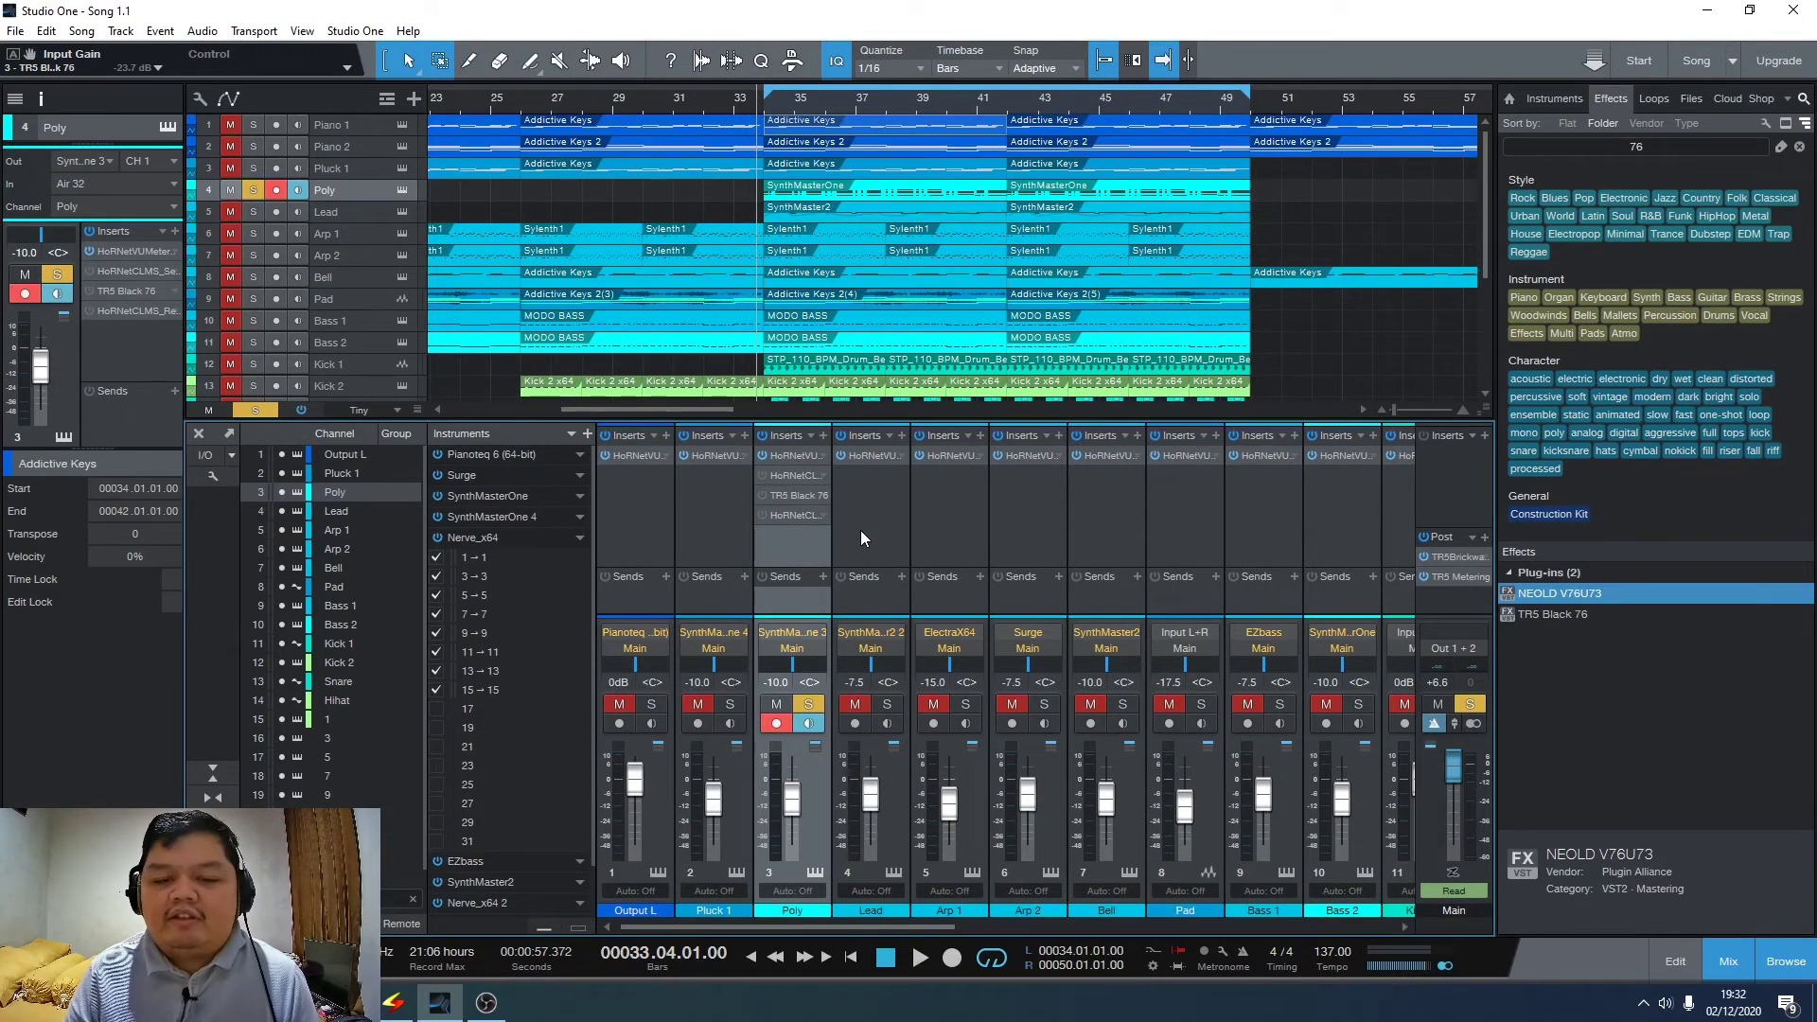
- Unsolo Poly and mute Piano 1 during playback of the full mix from bar 34, stopping near the end of the looped section
{"action": "left_click", "coordinate": [252, 190]}
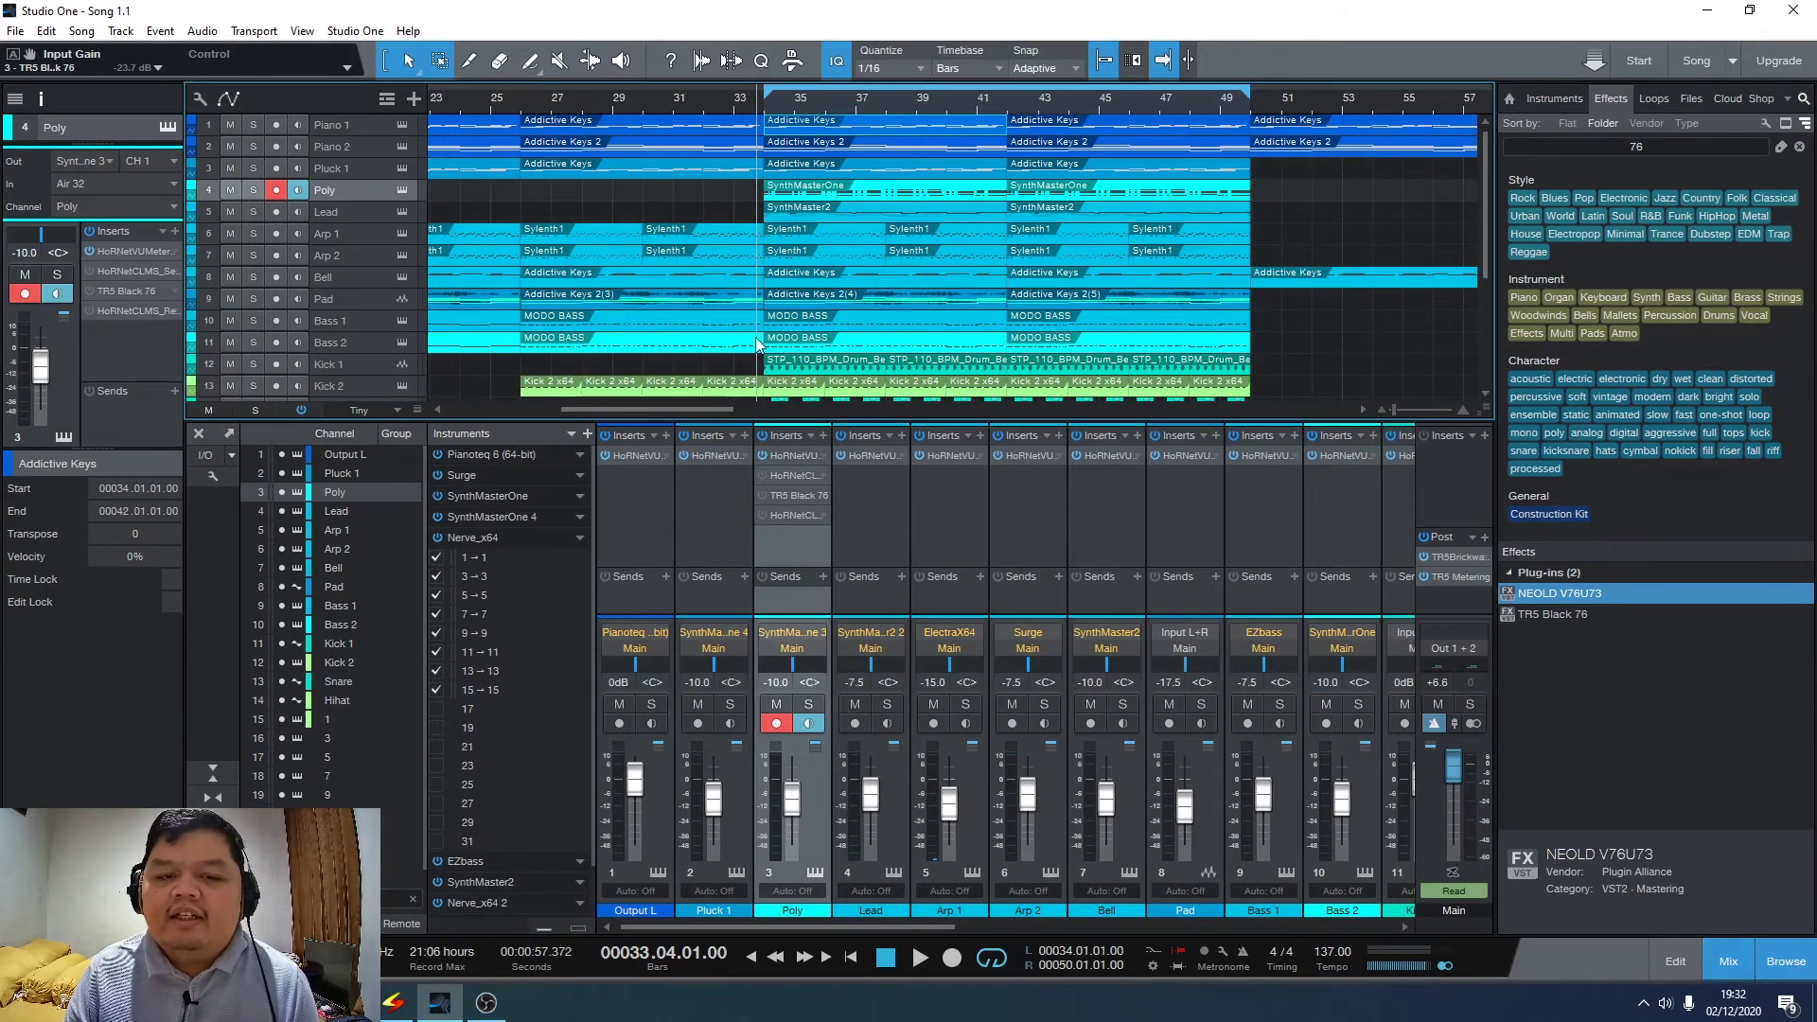
{"action": "left_click", "coordinate": [759, 101]}
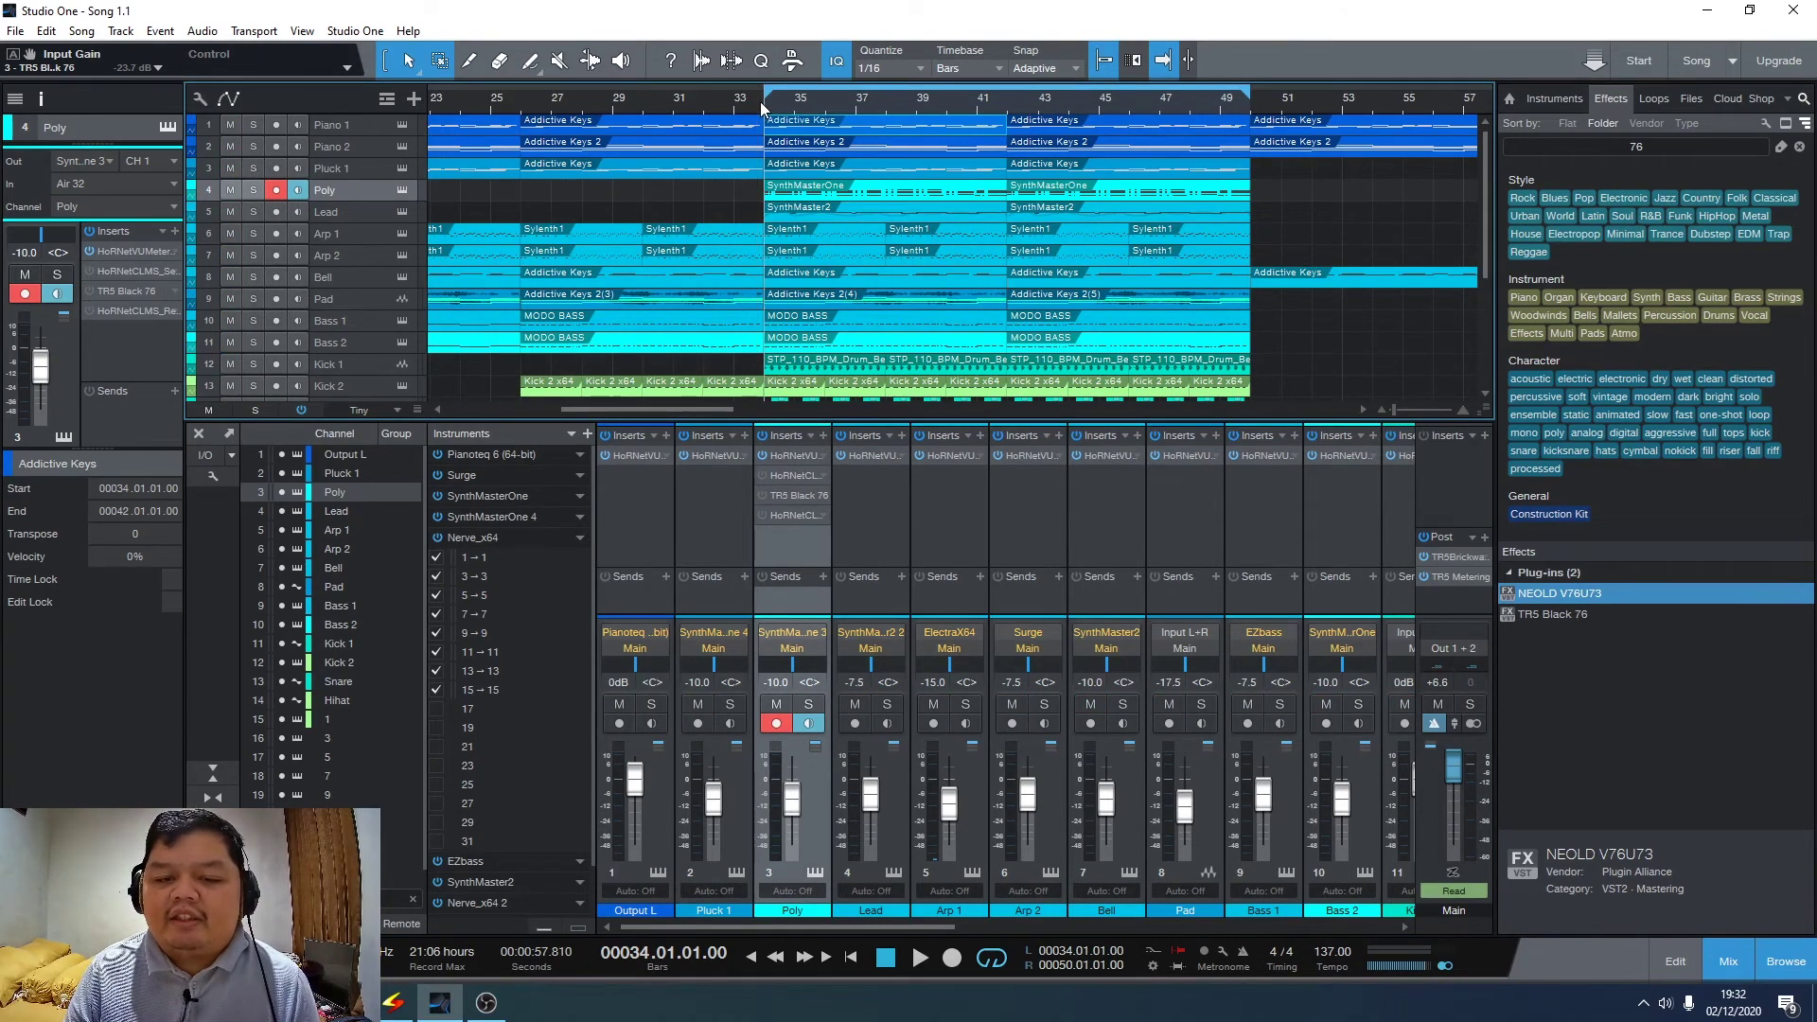
{"action": "key", "text": "space"}
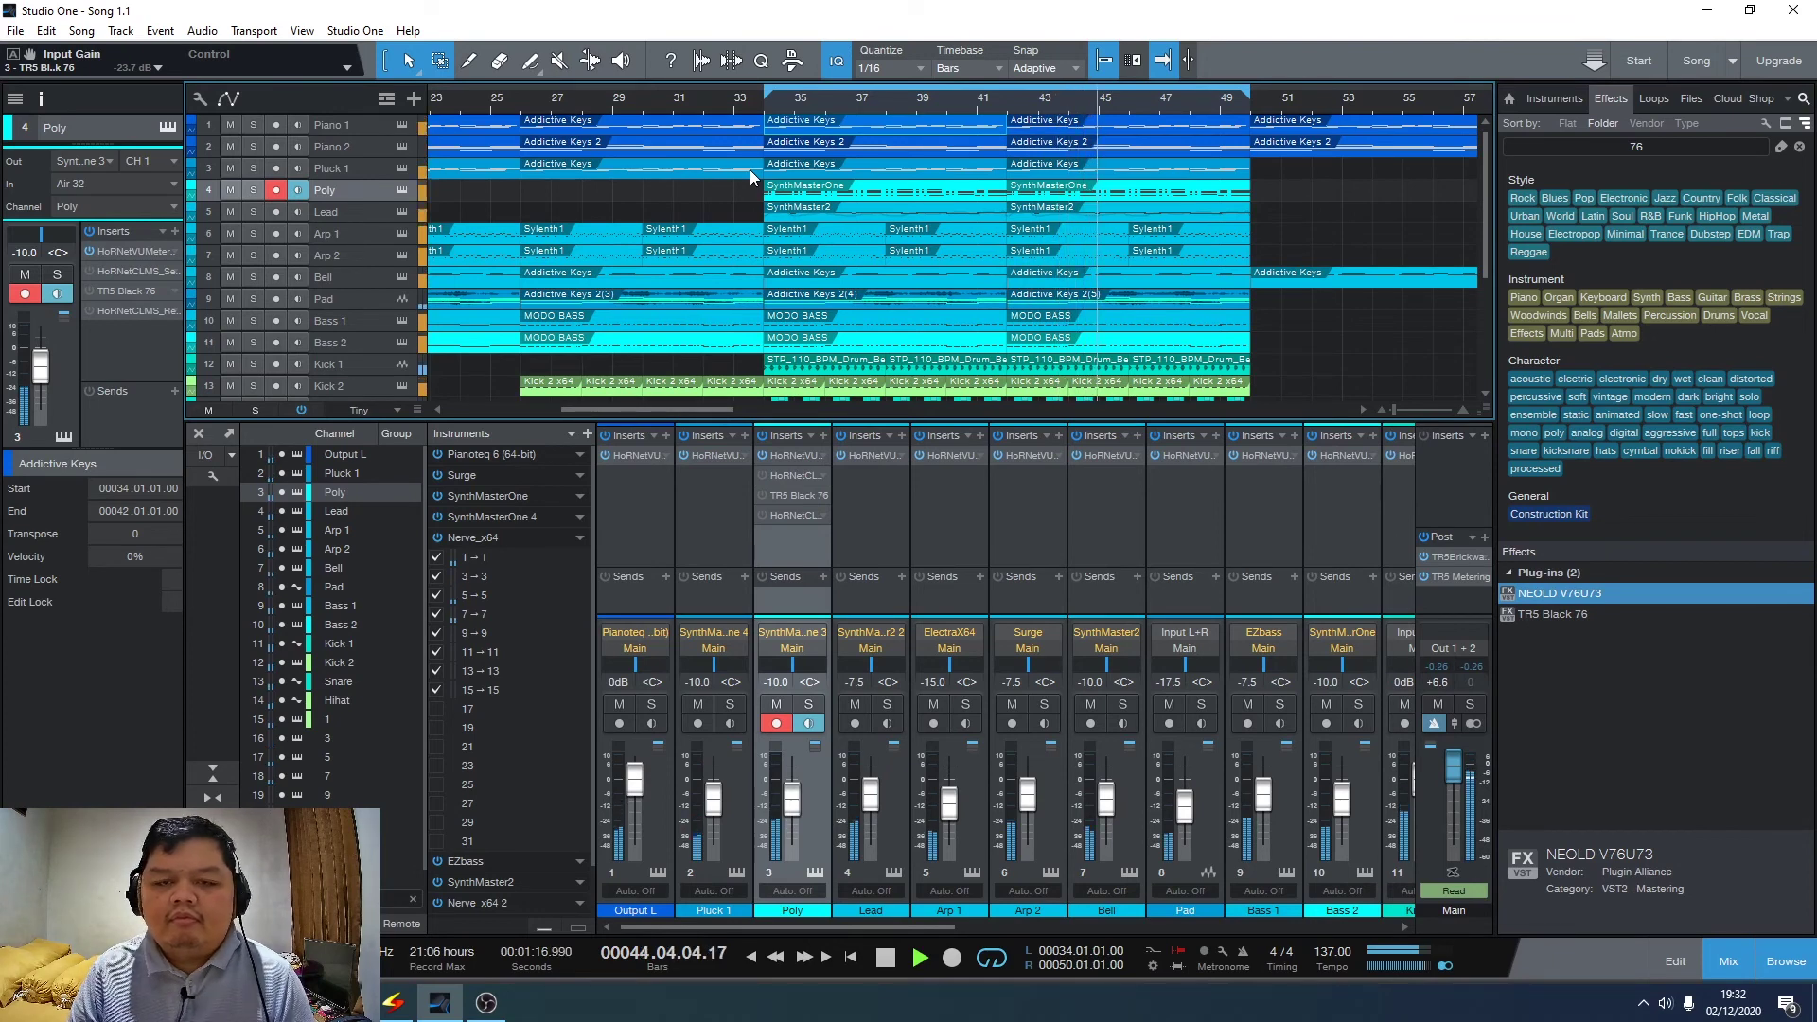
{"action": "left_click", "coordinate": [229, 125]}
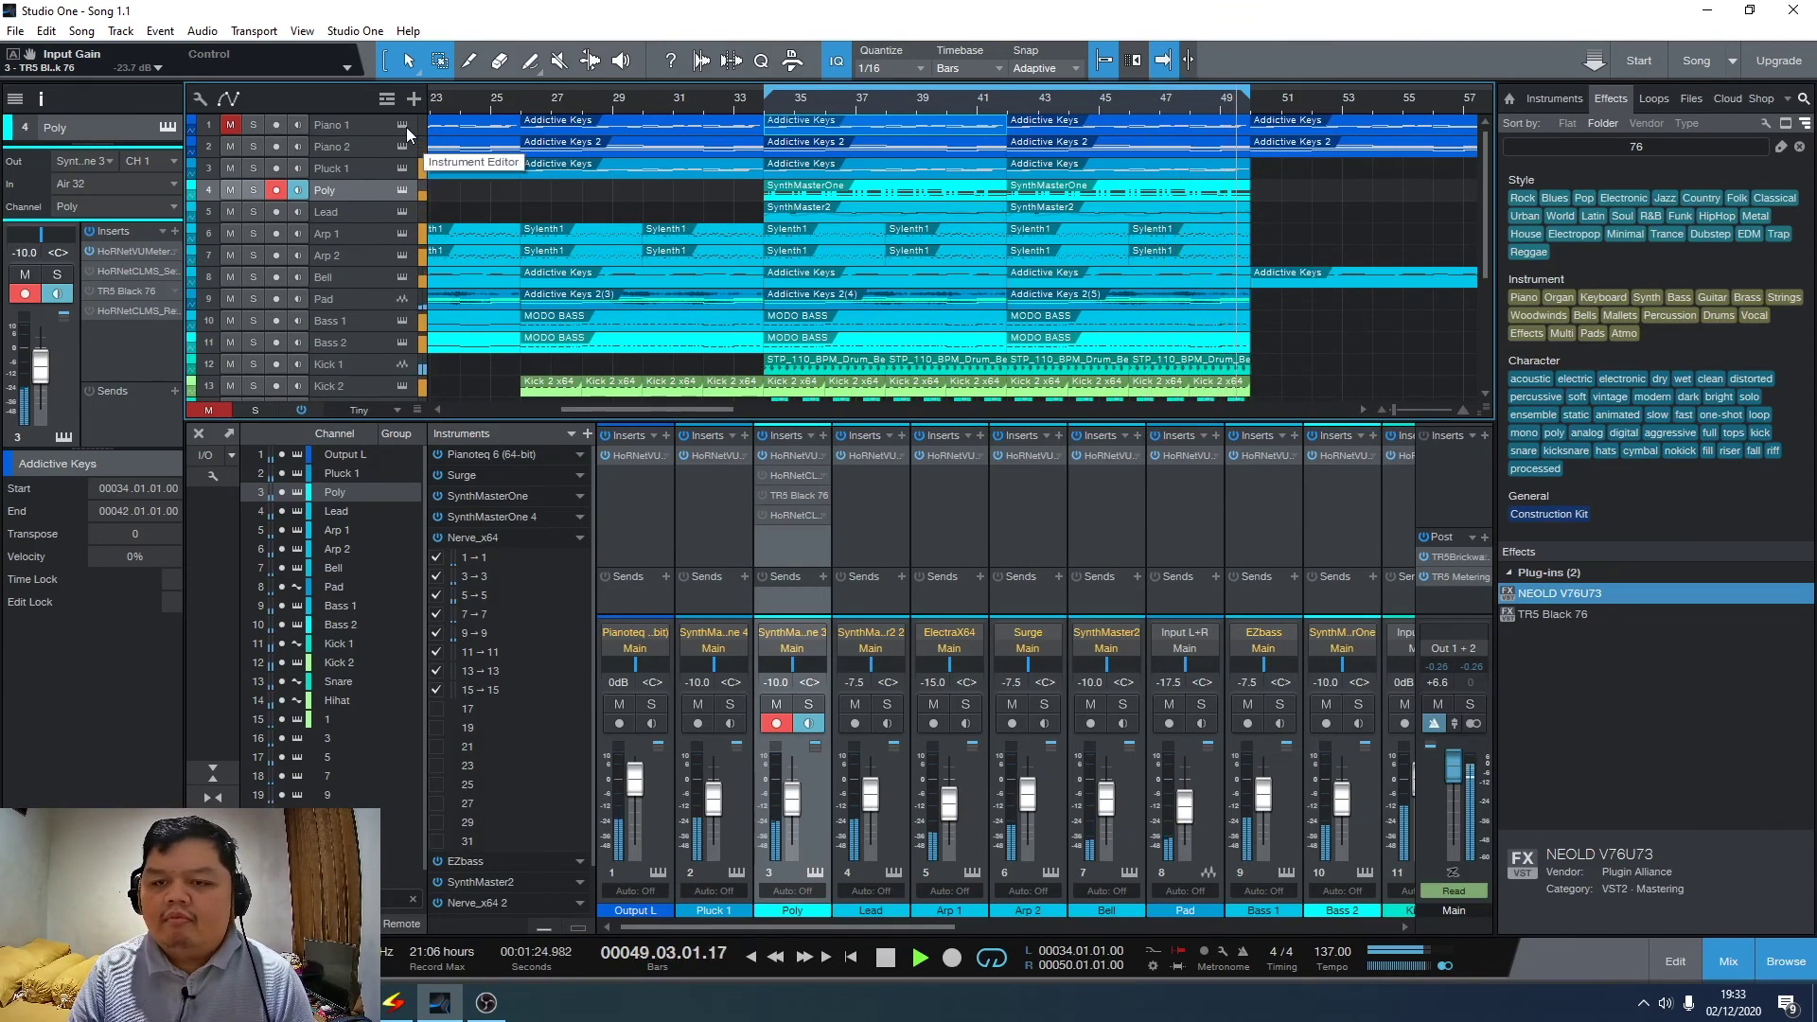
{"action": "key", "text": "space"}
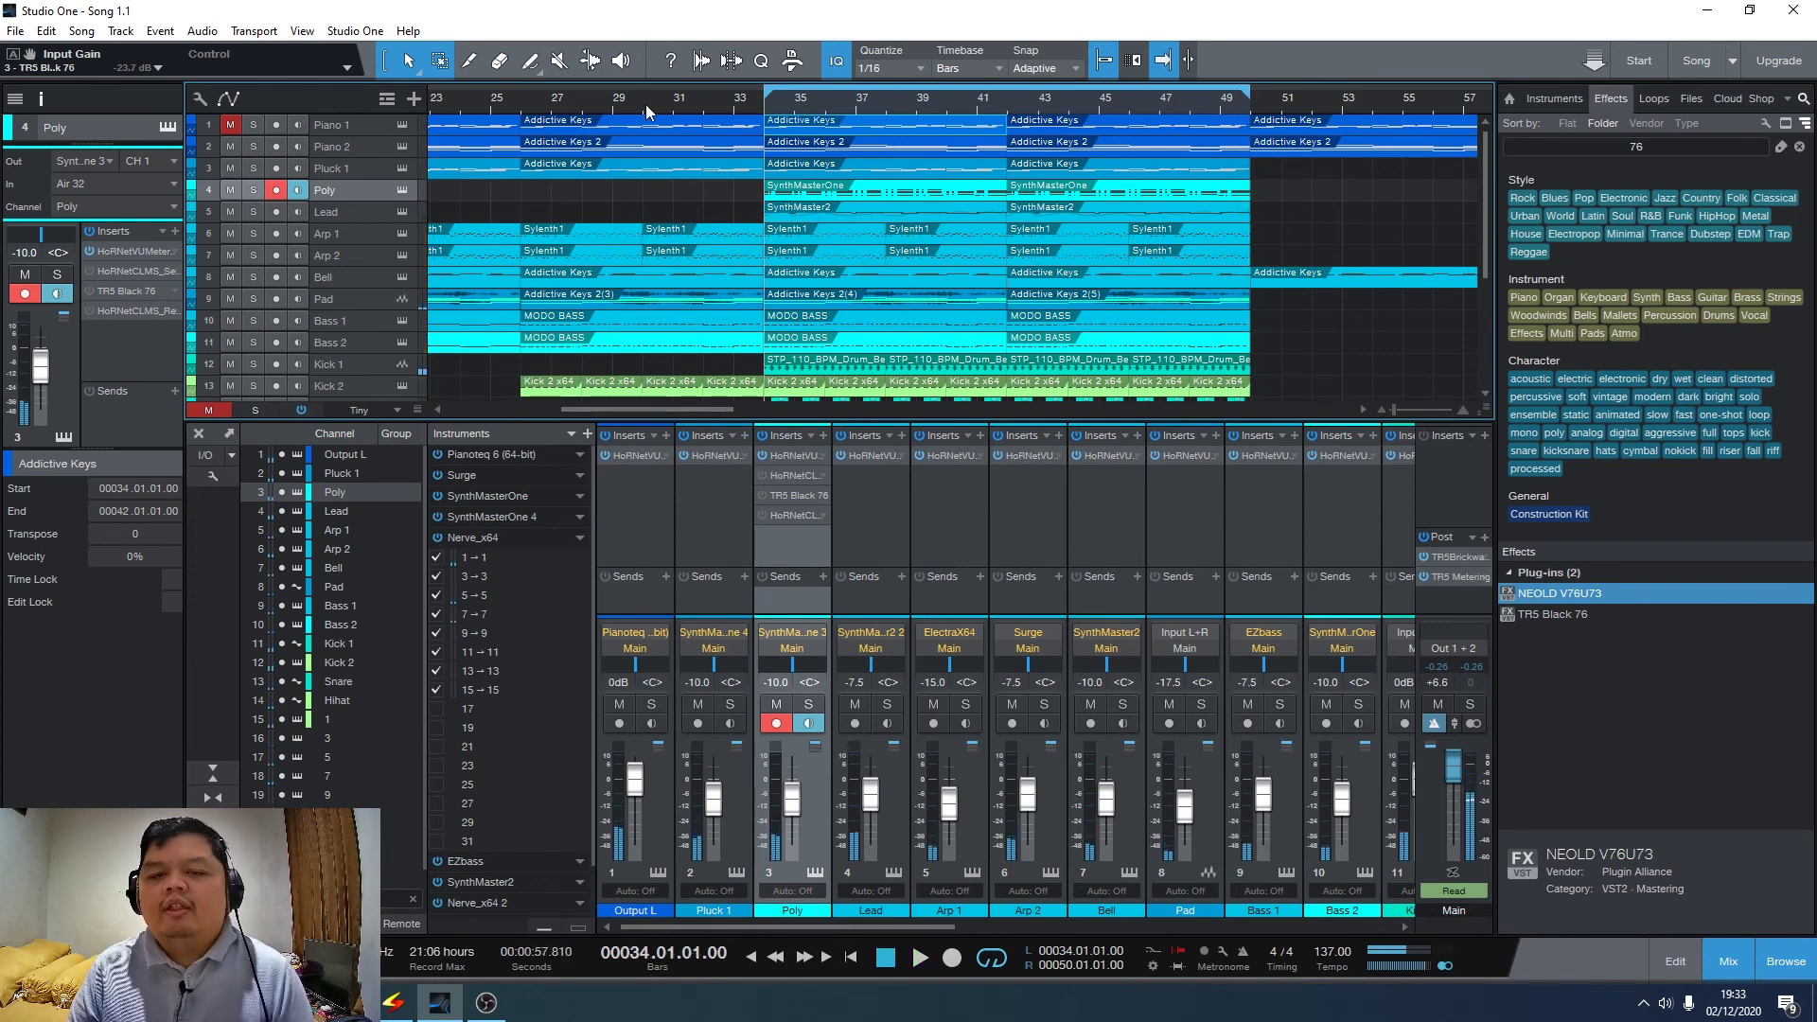